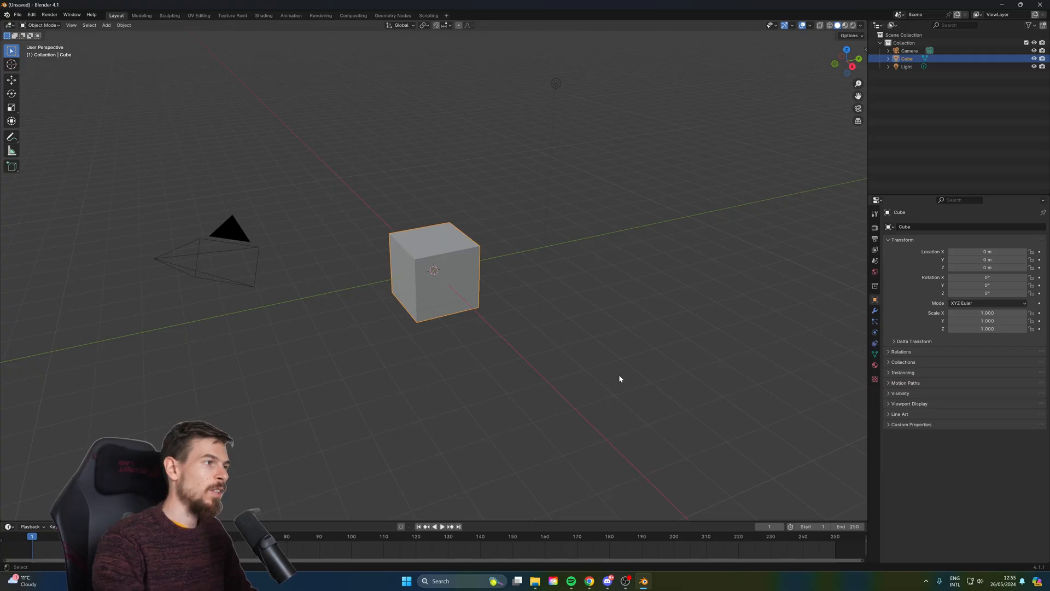
Delete the default cube from the scene.
middle_click_drag(335, 226, 399, 228)
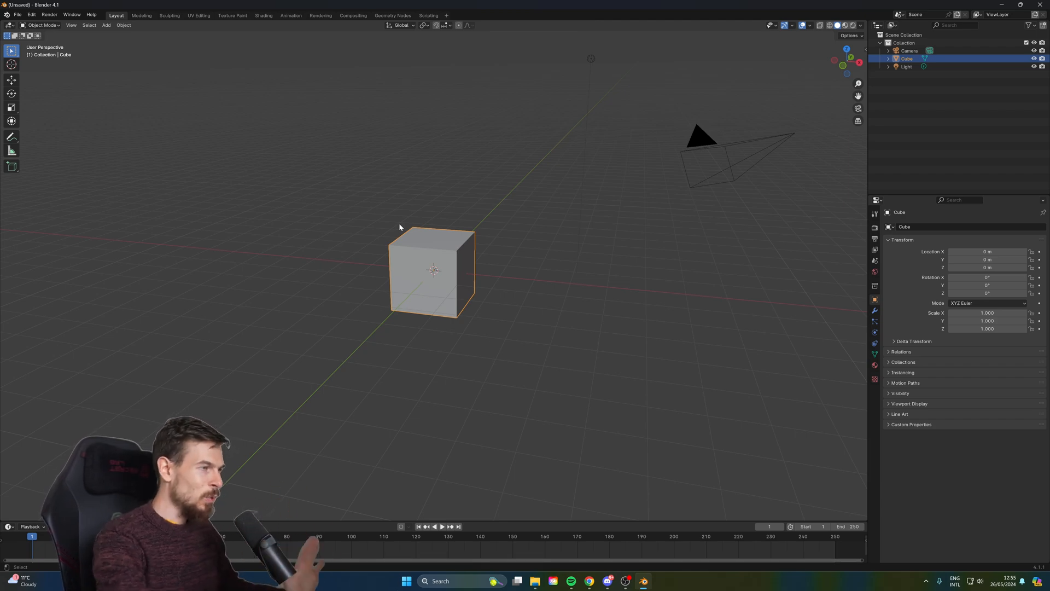
middle_click_drag(607, 132, 403, 197)
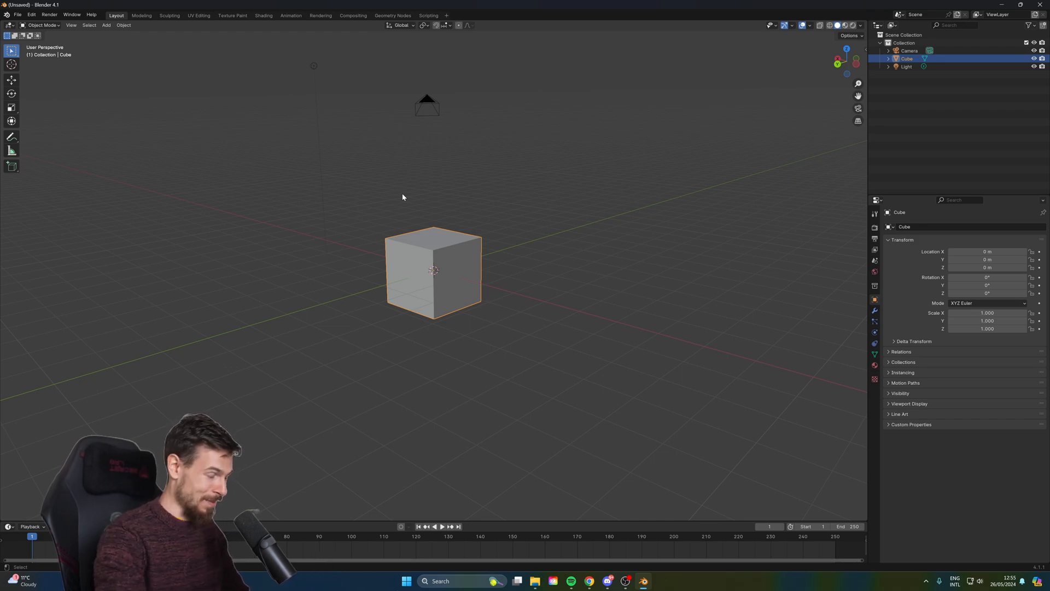
middle_click_drag(415, 221, 472, 285)
scroll(472, 285, "up", 7)
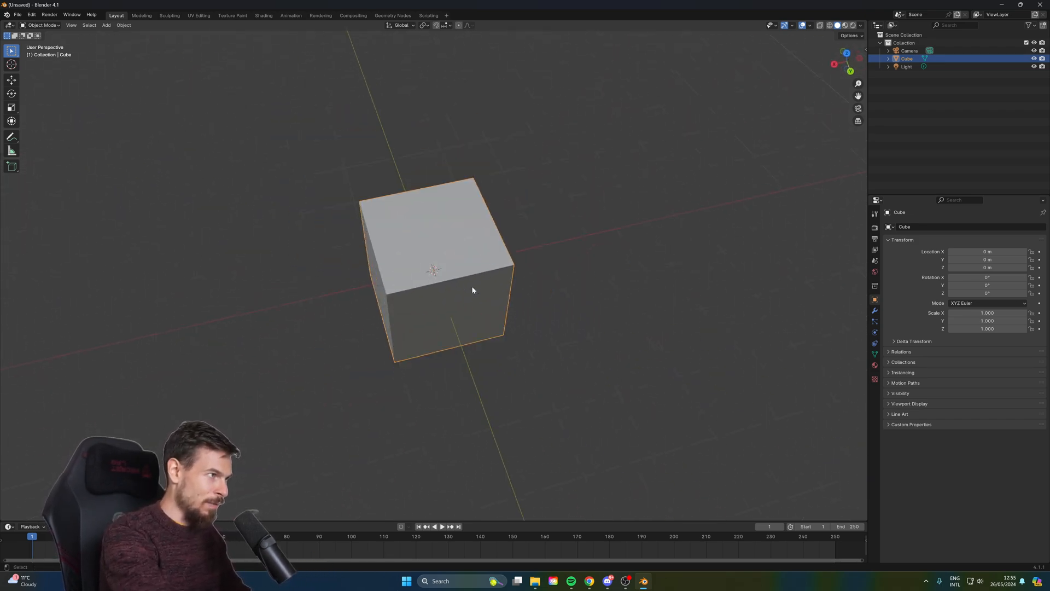
scroll(471, 287, "down", 7)
scroll(466, 285, "down", 2)
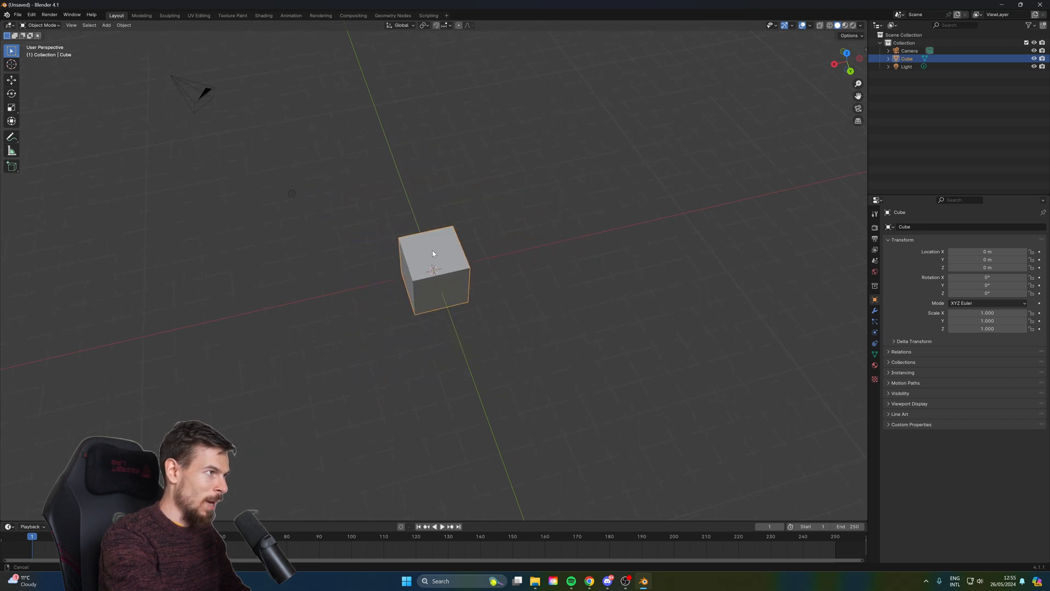
middle_click_drag(432, 250, 531, 300, "shift")
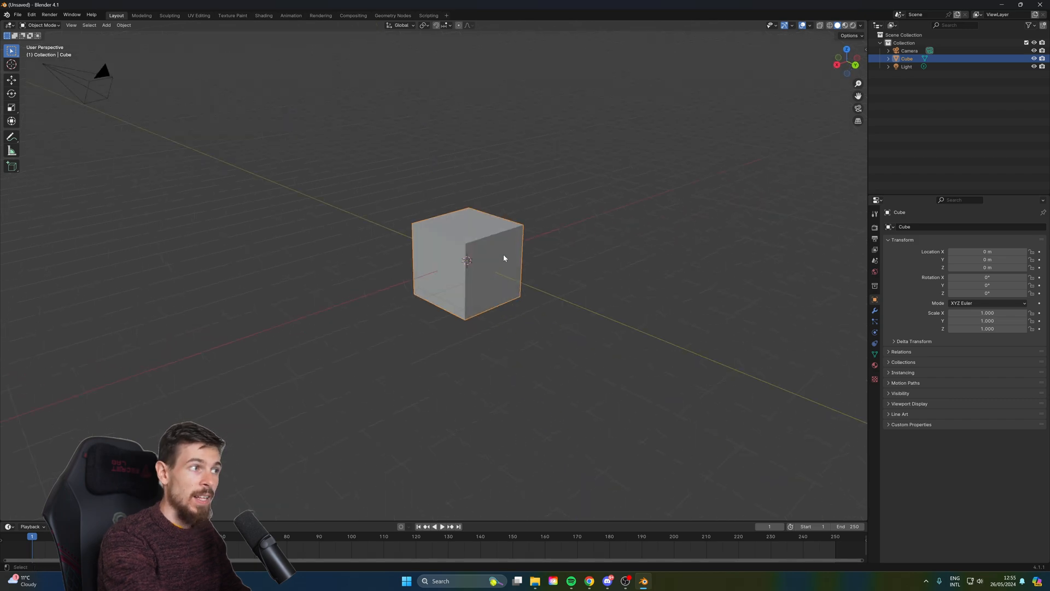
key("Delete")
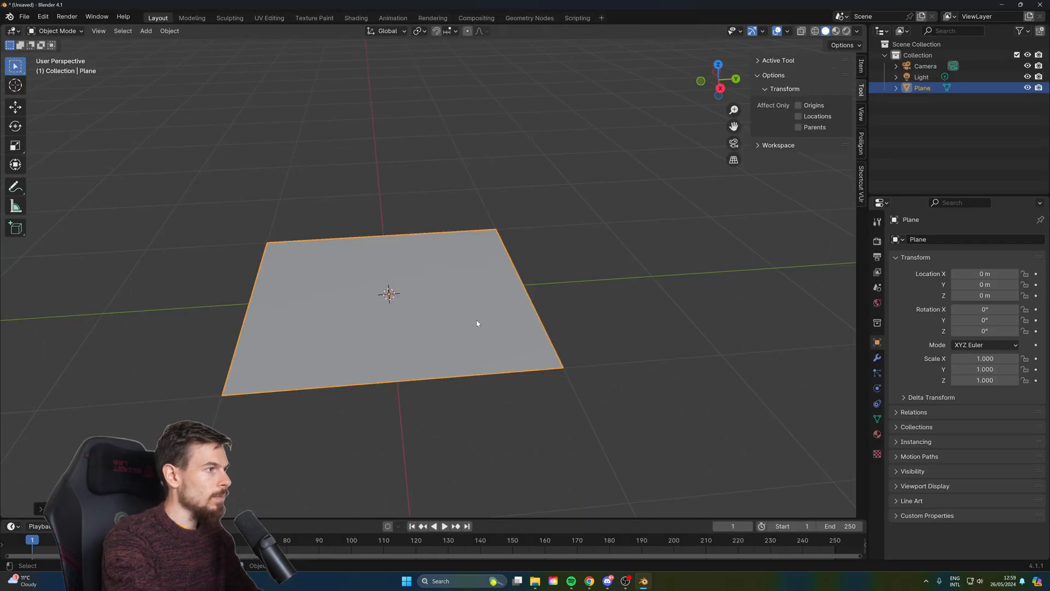
Delete the existing plane and add a new mesh plane at the world origin.
key("Delete")
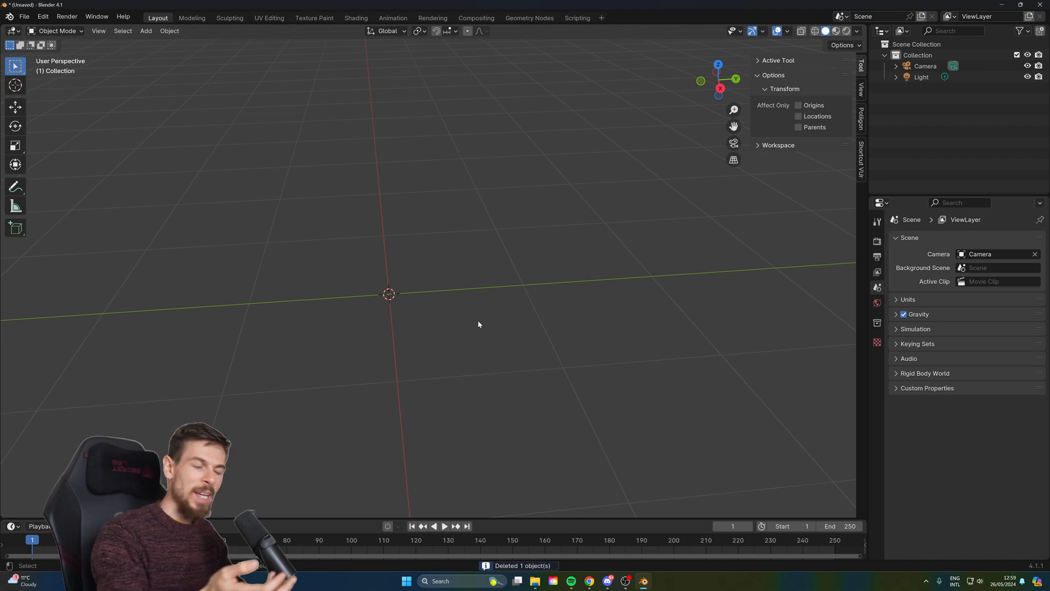
key("shift+a")
mouse_move(453, 335)
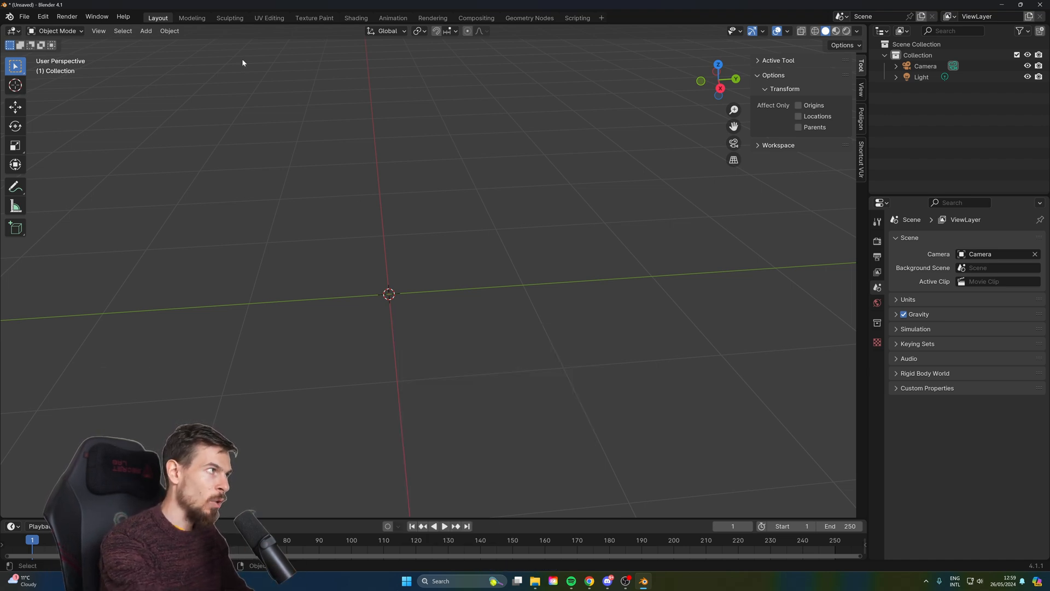
left_click(147, 31)
mouse_move(163, 45)
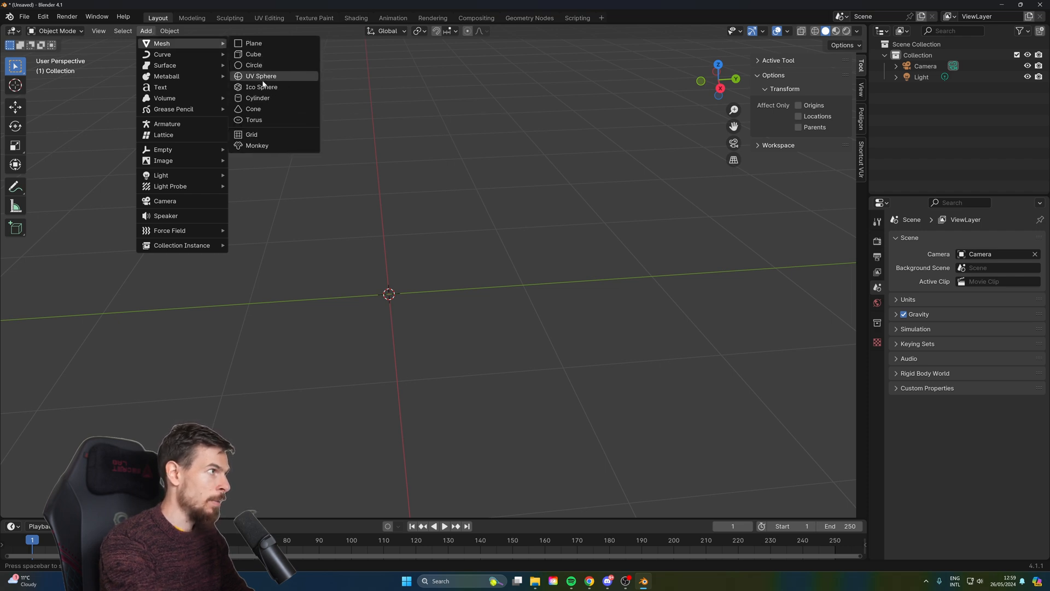
left_click(253, 43)
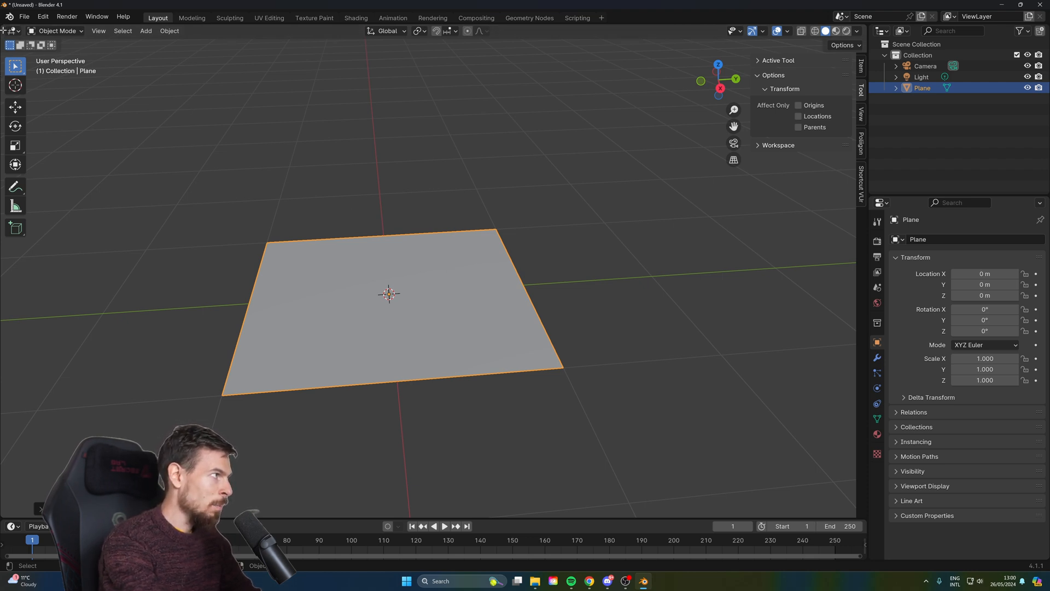
Split the 3D viewport into two areas and switch the new one to the Geometry Node Editor.
left_click_drag(10, 31, 290, 88)
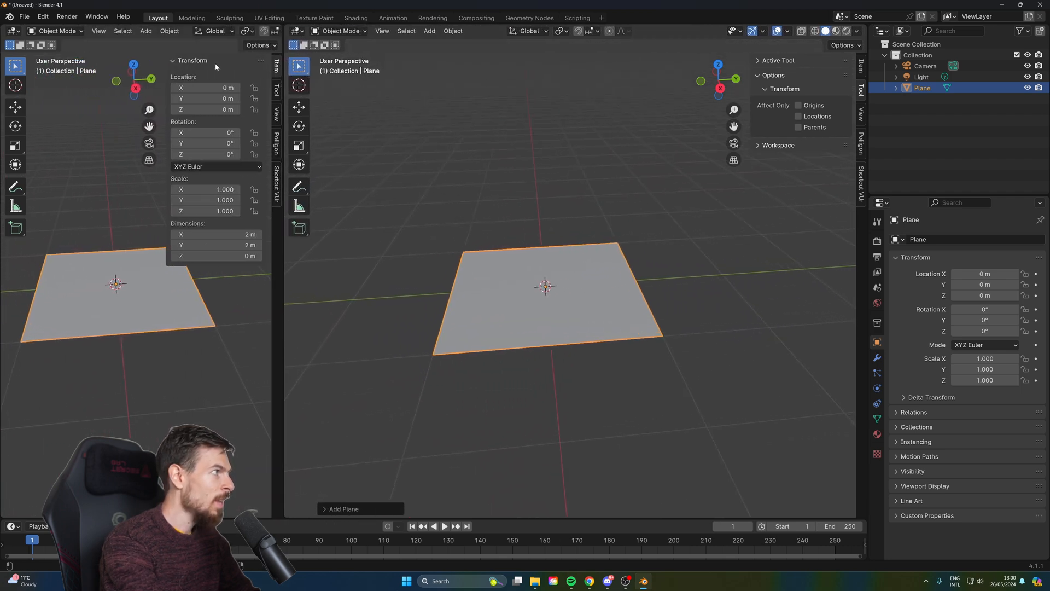
left_click(13, 32)
left_click(19, 30)
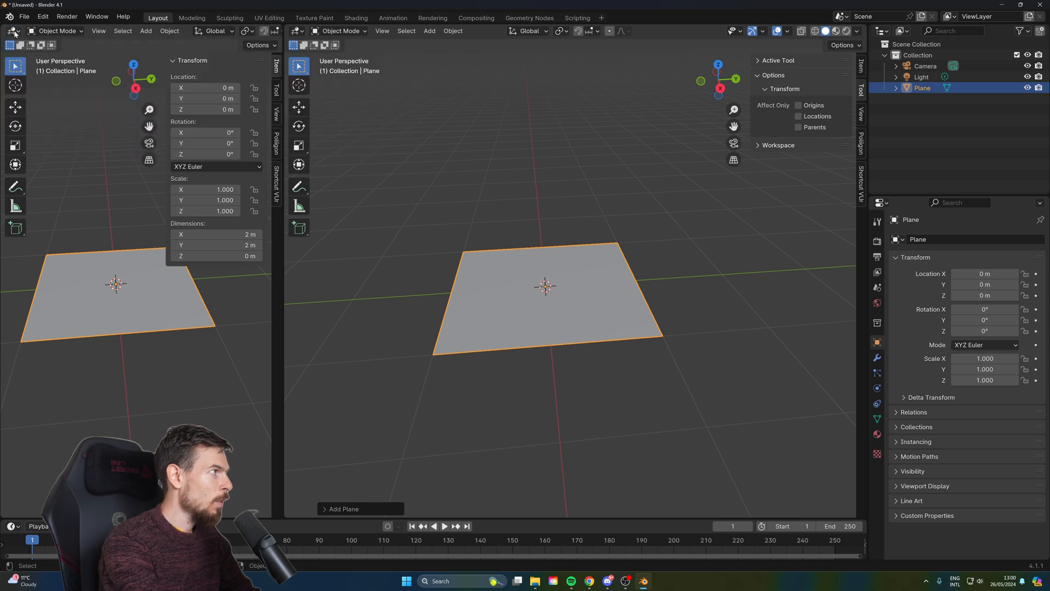
left_click(15, 31)
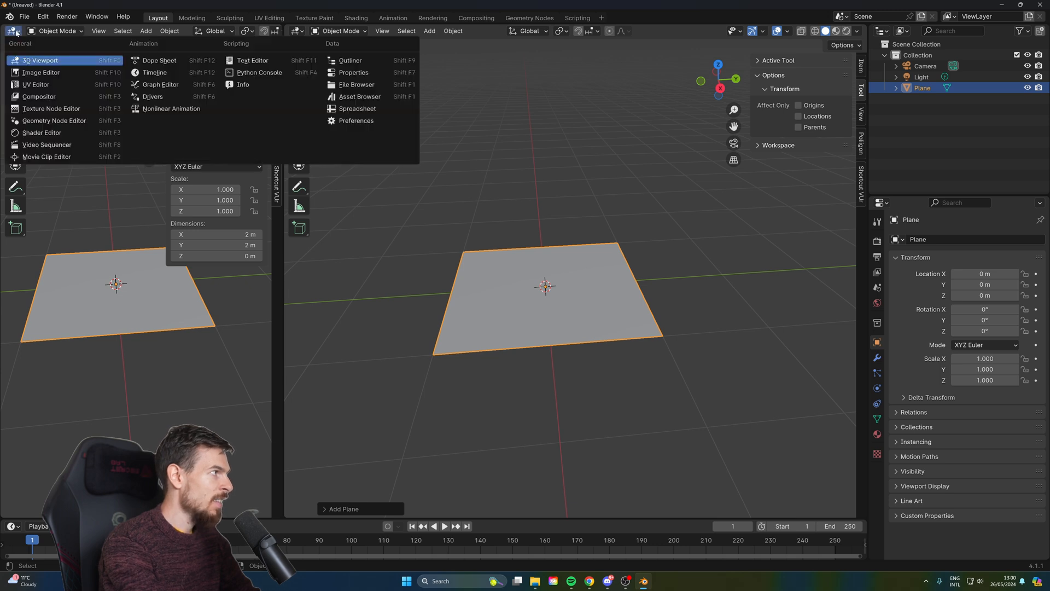
left_click(50, 120)
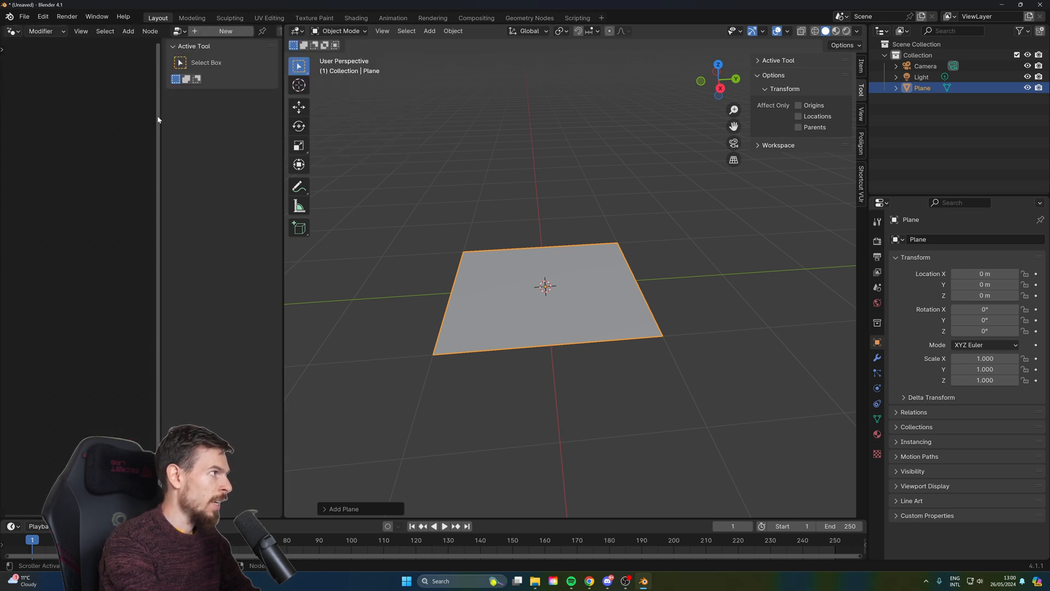
Collapse the node editor's sidebar and widen the node editor to about half the window, narrowing the Outliner and Properties column.
left_click_drag(160, 131, 312, 140)
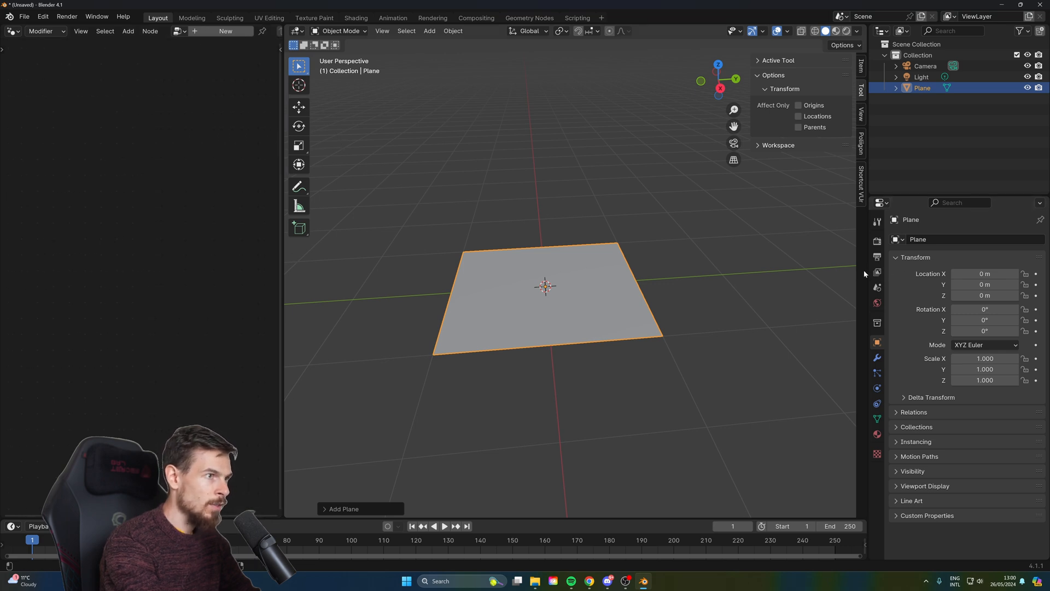
left_click_drag(864, 274, 961, 274)
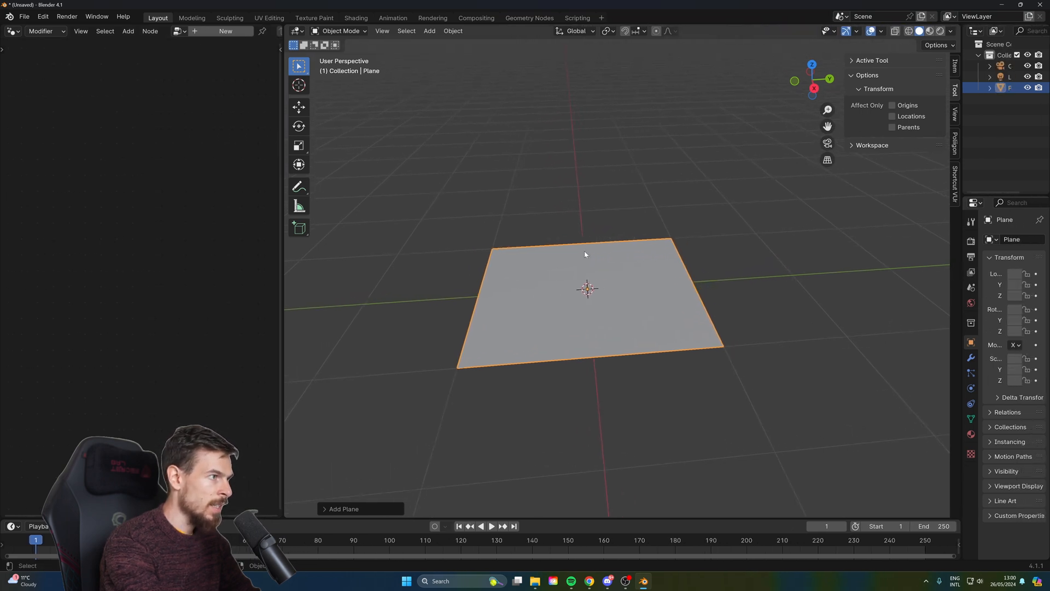
left_click_drag(281, 255, 501, 257)
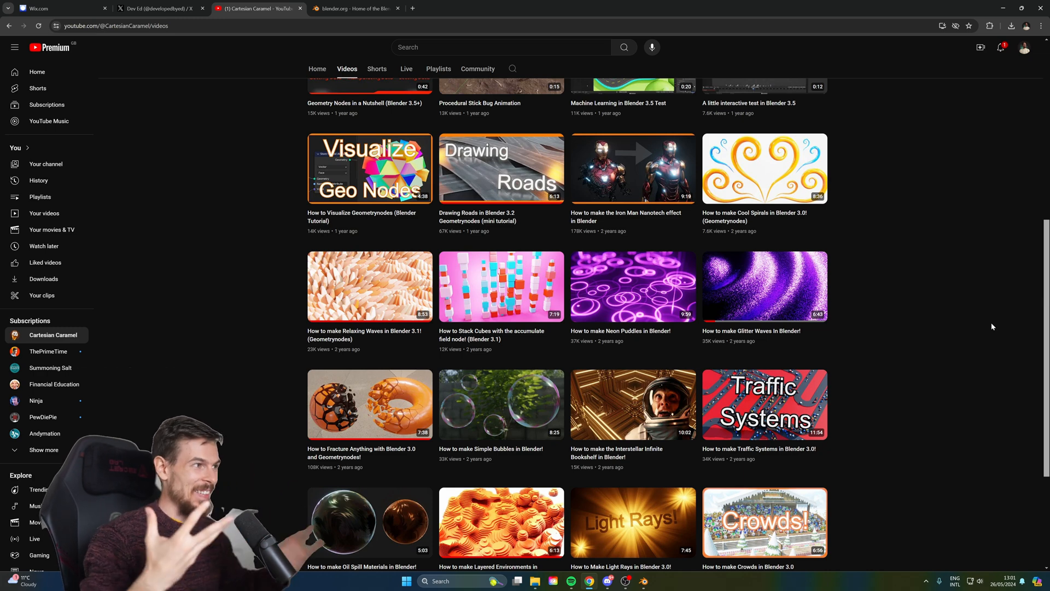
Look through the Cartesian Caramel channel's Blender tutorial videos on YouTube and return to Blender.
scroll(1008, 300, "down", 2)
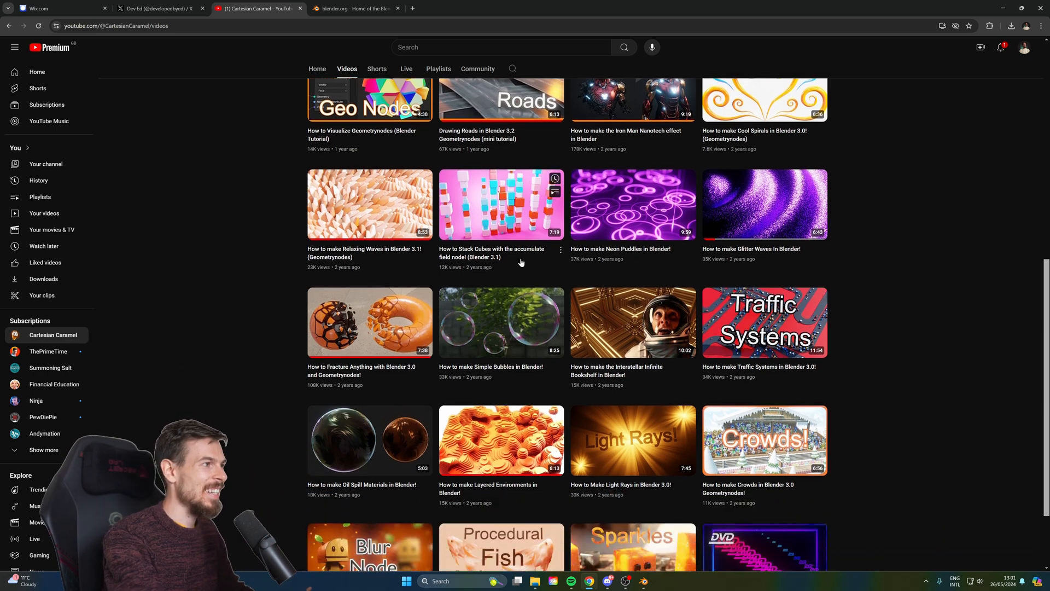
mouse_move(369, 200)
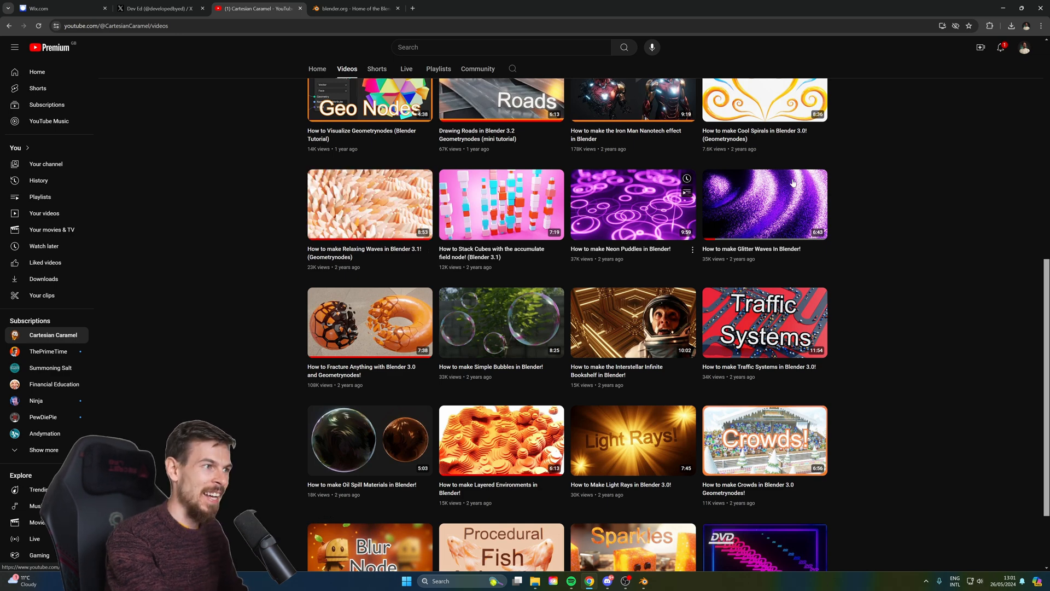
left_click(1004, 8)
left_click(750, 307)
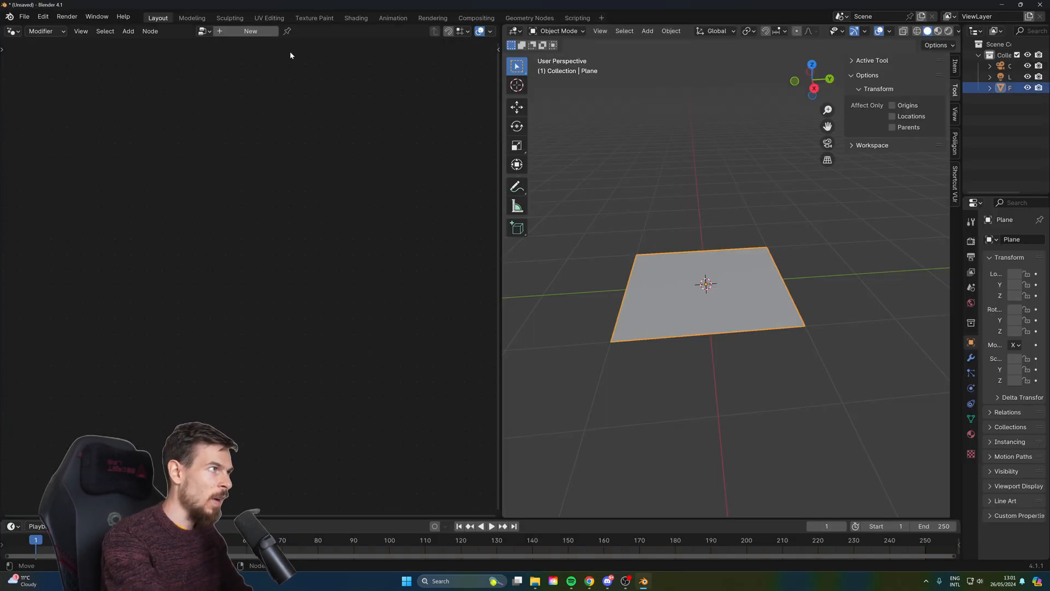
Create a new geometry node tree on the plane.
left_click(244, 33)
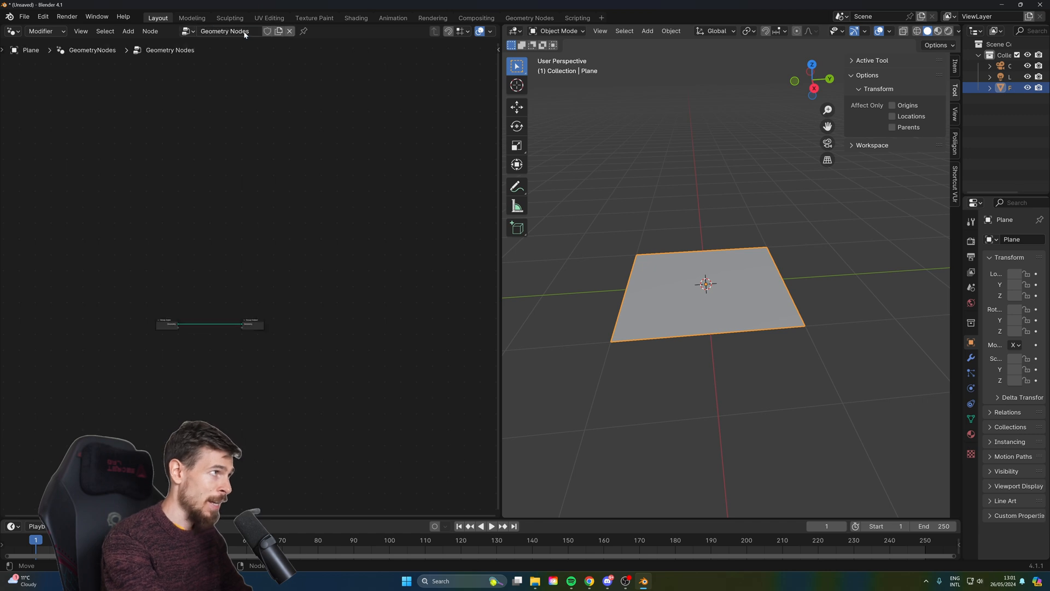
scroll(199, 375, "up", 5)
middle_click_drag(199, 375, 268, 234)
scroll(316, 244, "up", 2)
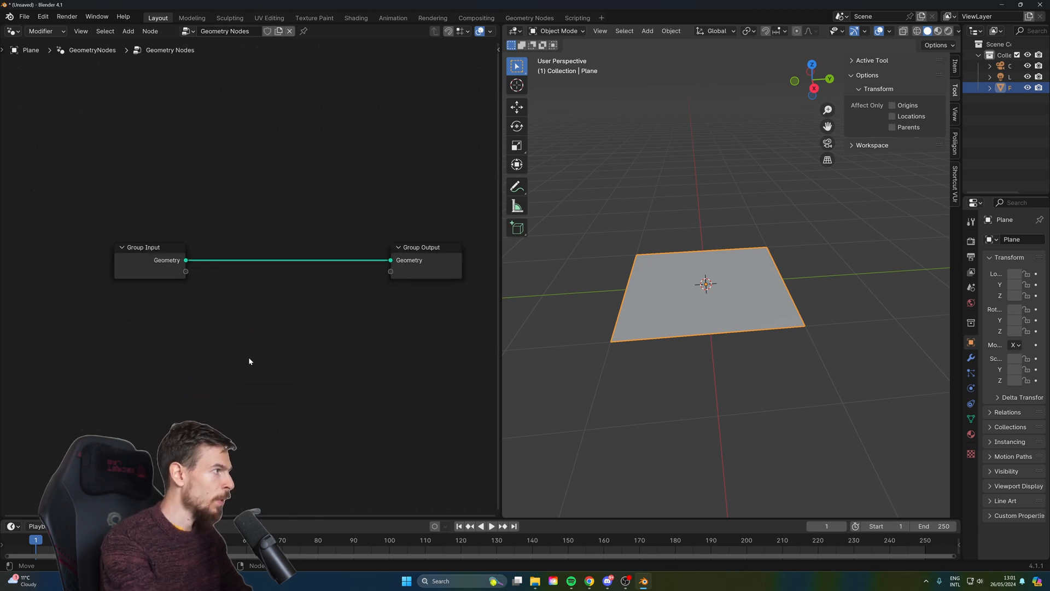
left_click_drag(249, 358, 130, 241)
middle_click_drag(384, 275, 364, 282)
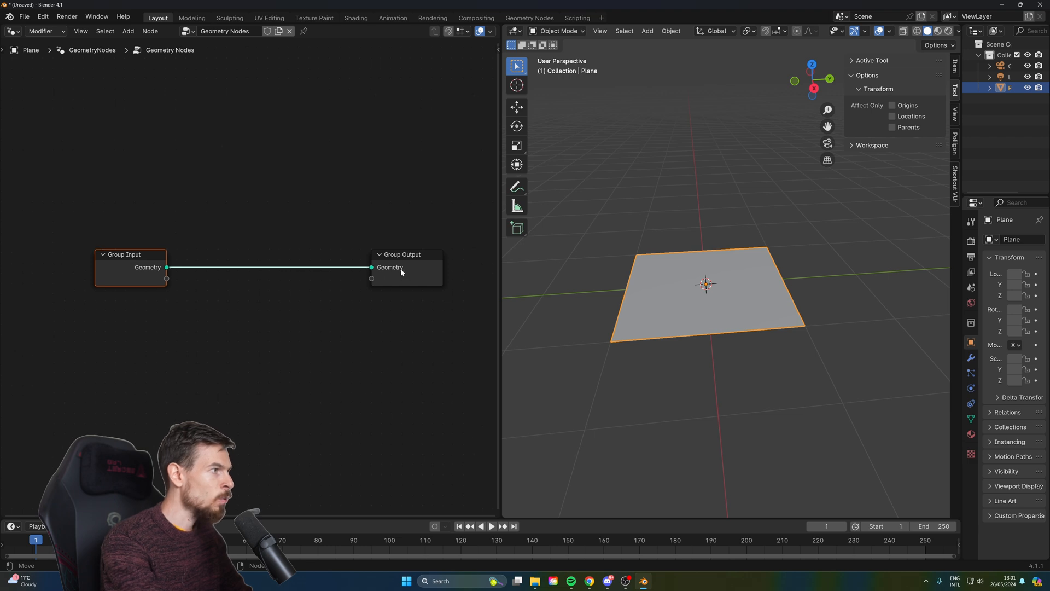
left_click(247, 341)
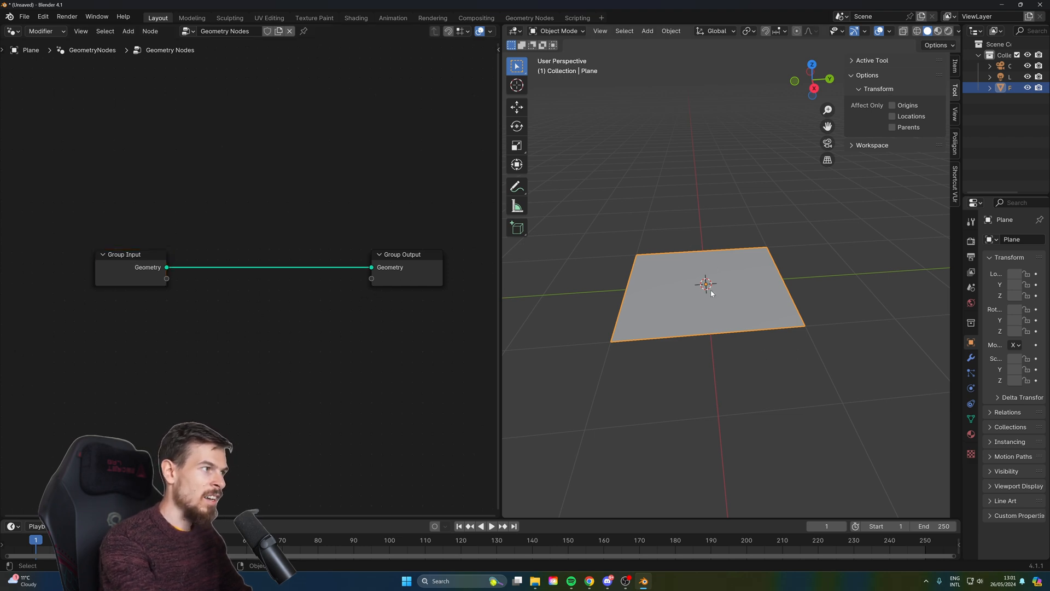
Add a Cylinder mesh primitive node and place it below the link between Group Input and Group Output.
key("shift+a")
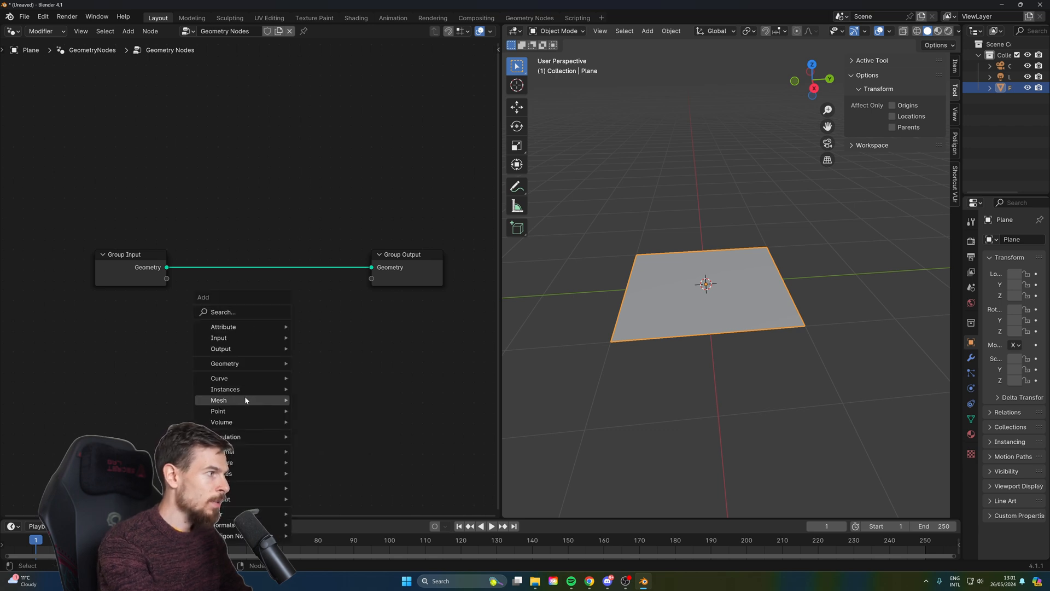
mouse_move(245, 400)
mouse_move(352, 450)
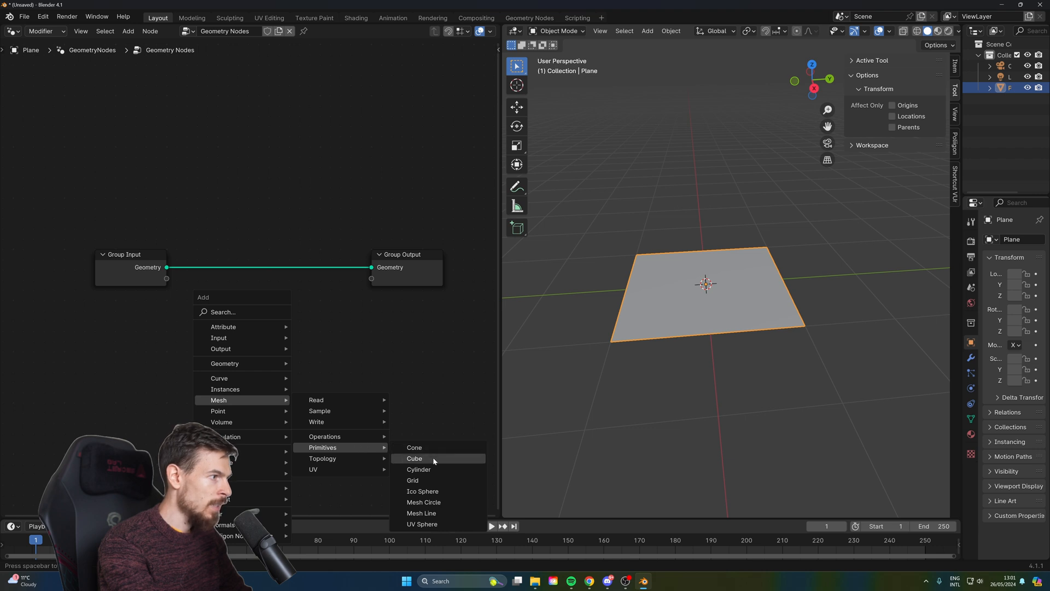
left_click(428, 472)
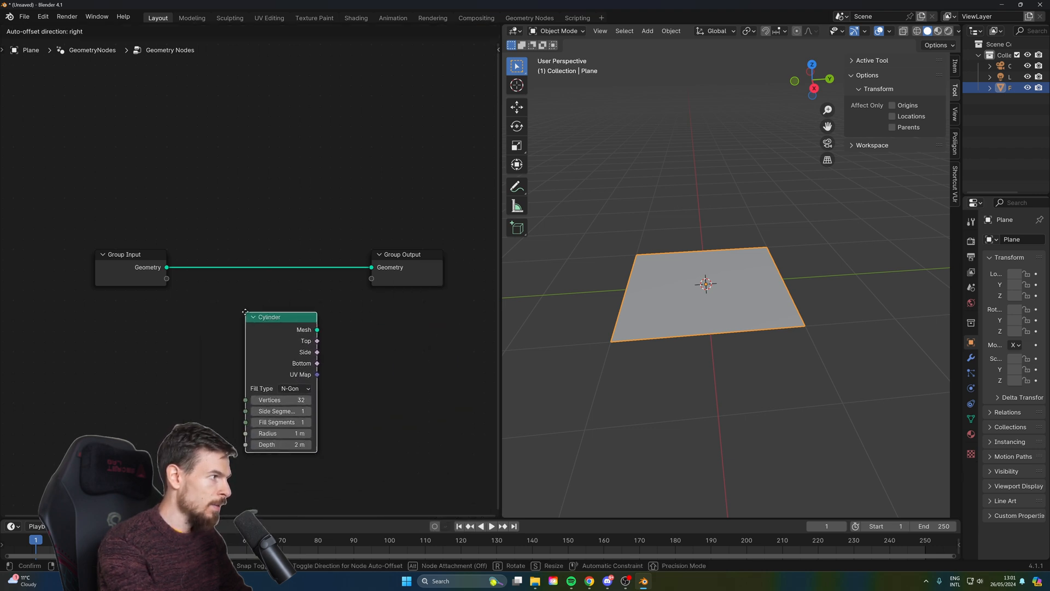
left_click(230, 308)
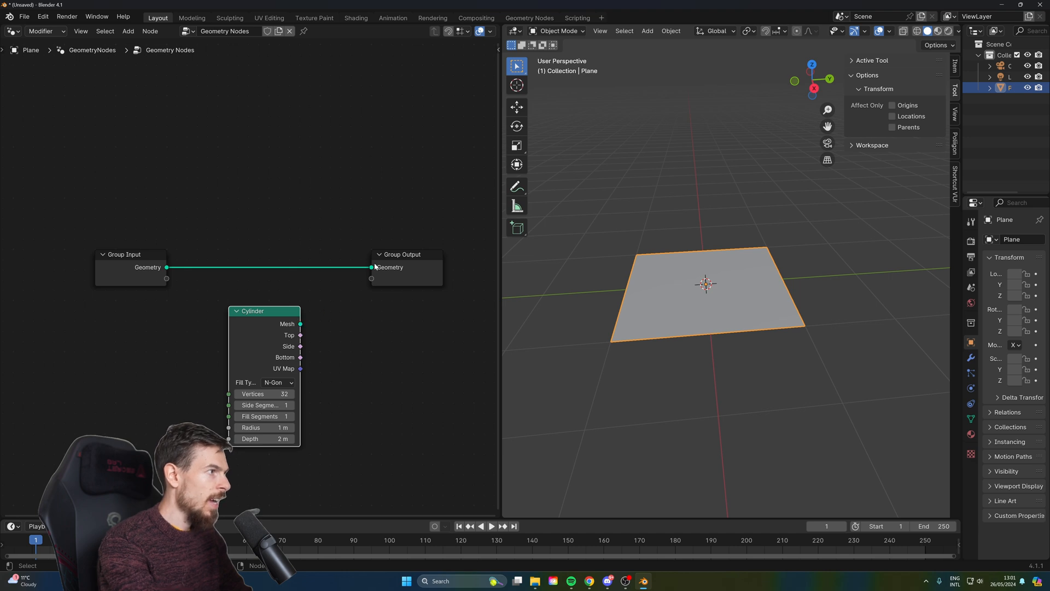
Replace the Group Input link by connecting the Cylinder's Mesh to the Group Output's Geometry, and set the Cylinder's Vertices to 6.
mouse_move(375, 266)
left_mouse_down()
mouse_move(335, 239)
mouse_move(358, 257)
left_mouse_up()
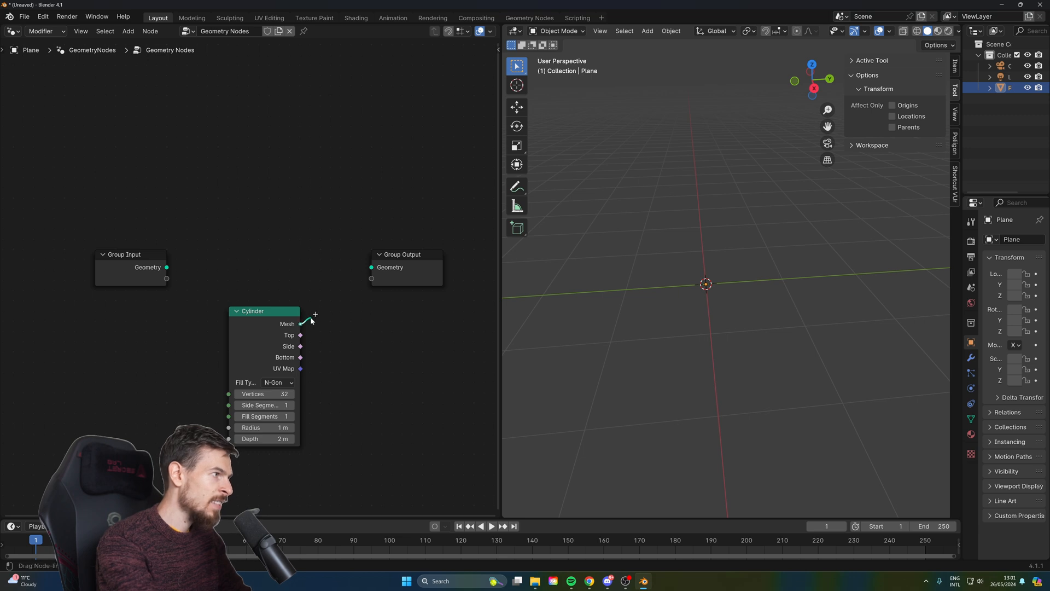
left_click_drag(374, 267, 374, 267)
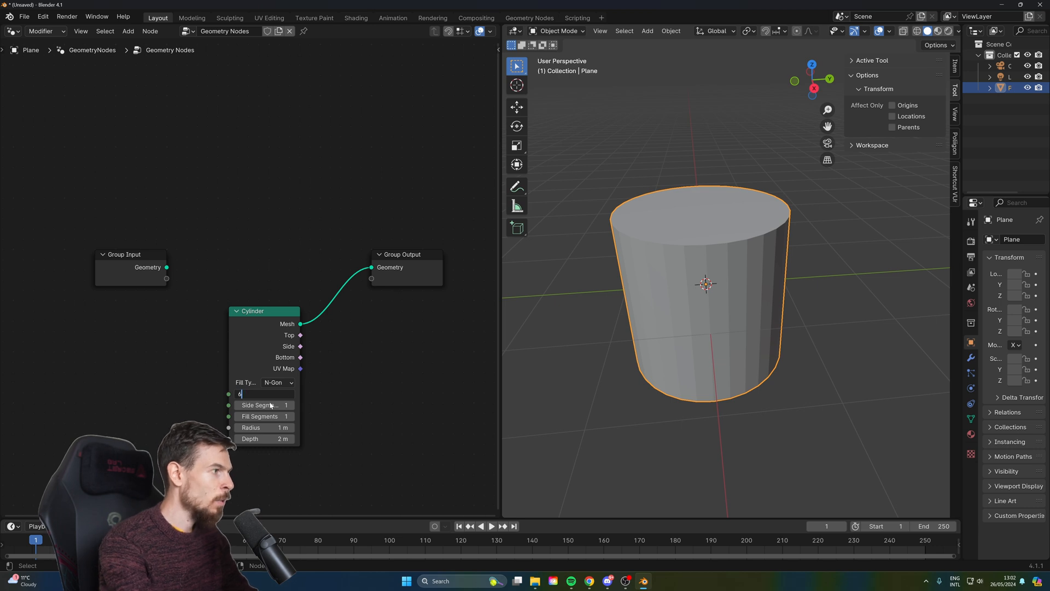
key("Return")
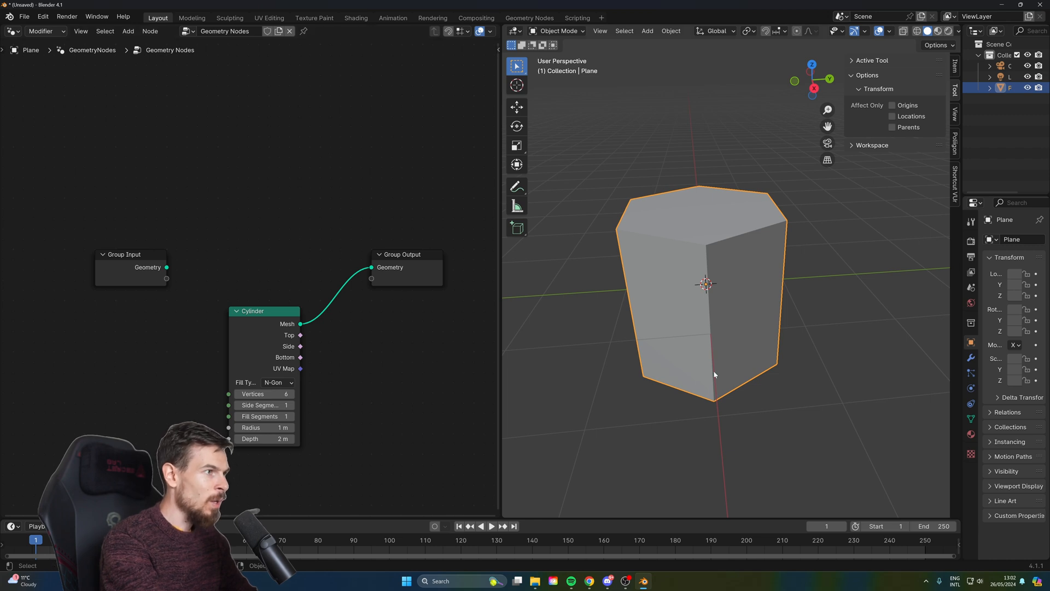
Move the hexagonal cylinder object along the Y axis well away from the world origin, and deselect it.
left_click(808, 374)
left_click(720, 331)
scroll(776, 342, "down", 5)
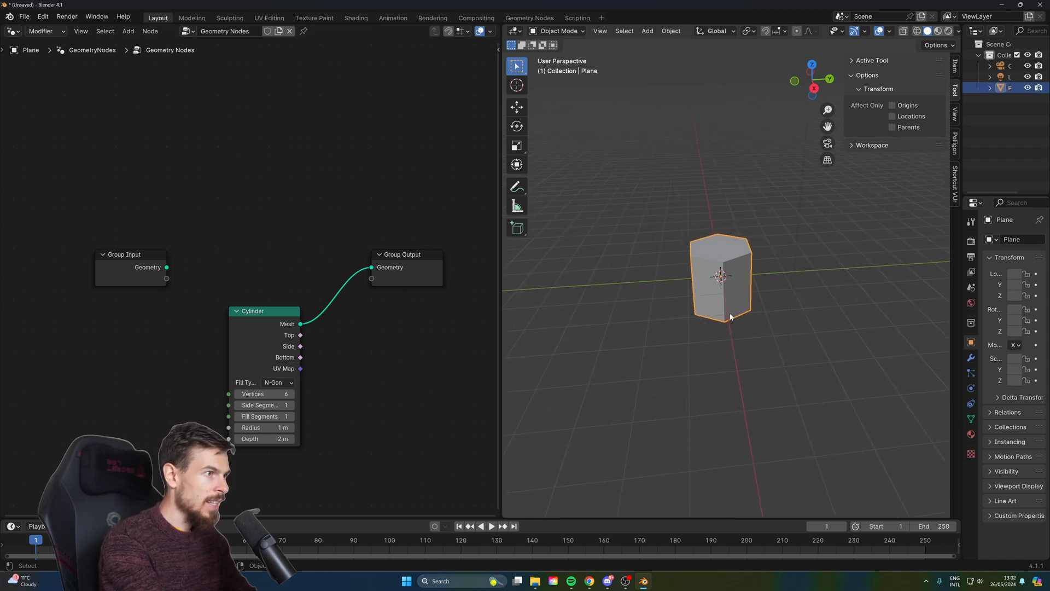
key("g")
key("x")
key("y")
left_click(922, 302)
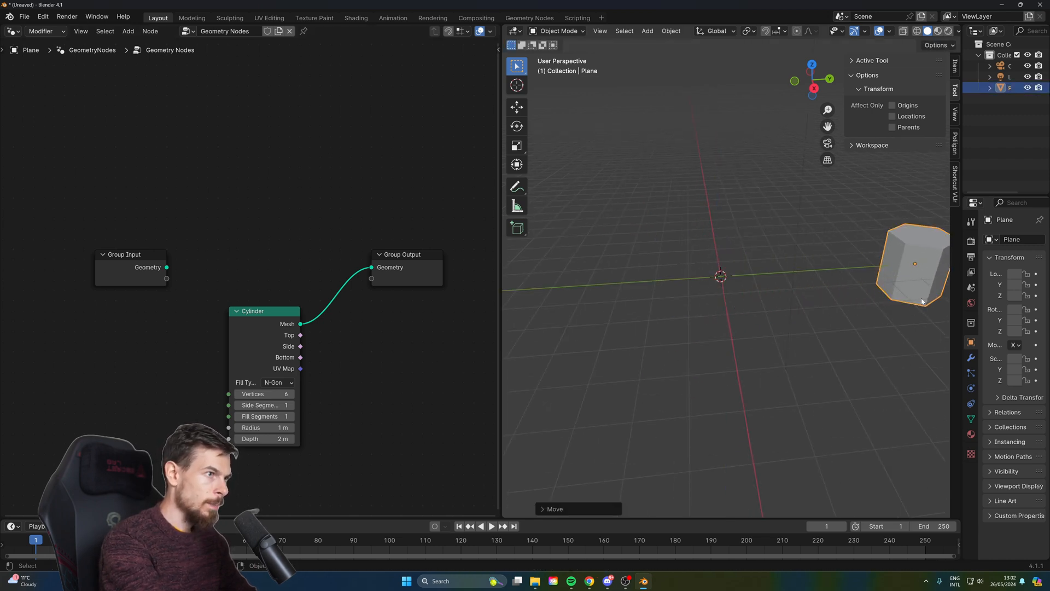
left_click(799, 321)
Add a new plane at the world origin and create a new geometry node tree on it.
middle_click_drag(799, 320, 736, 288)
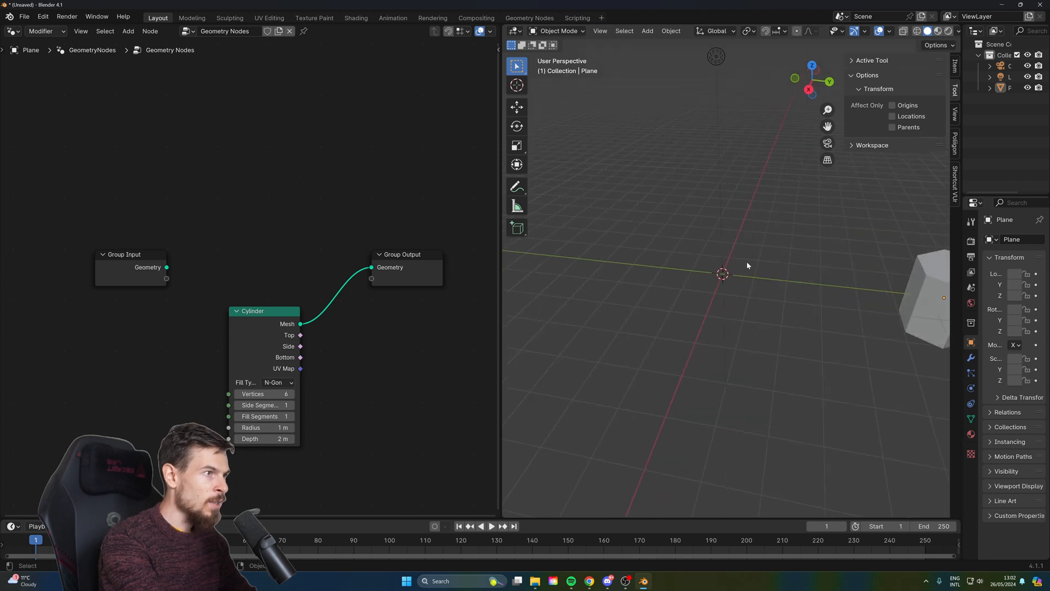
key("shift+a")
mouse_move(723, 265)
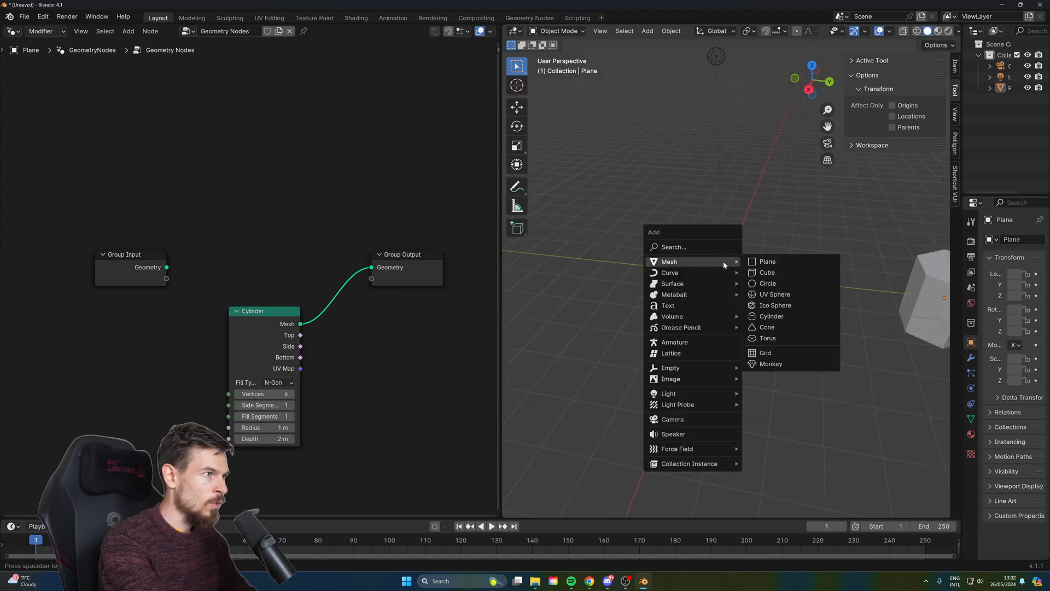
left_click(777, 262)
scroll(769, 280, "up", 5)
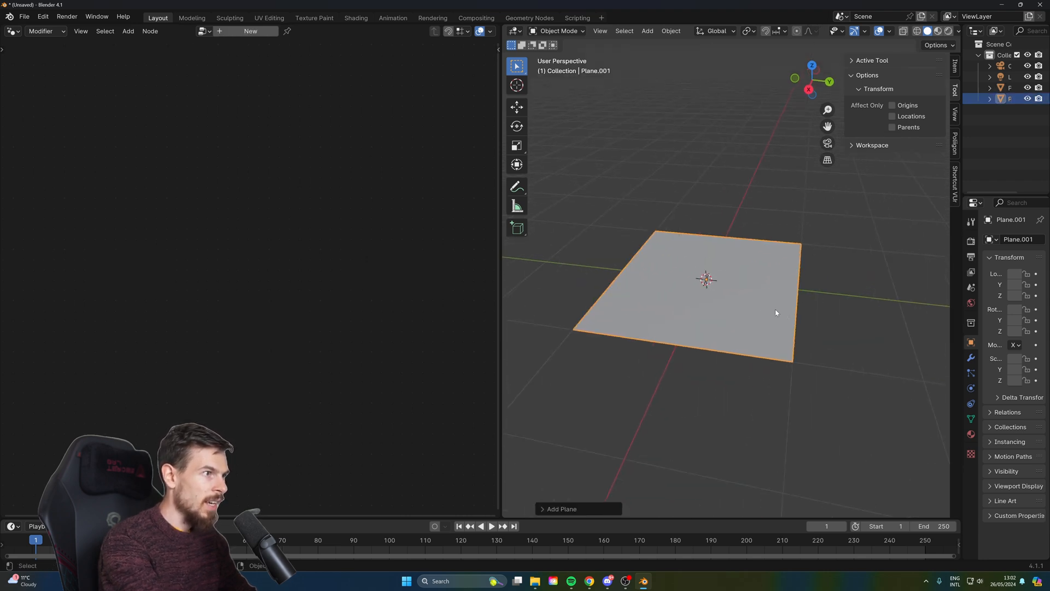
scroll(822, 302, "down", 5)
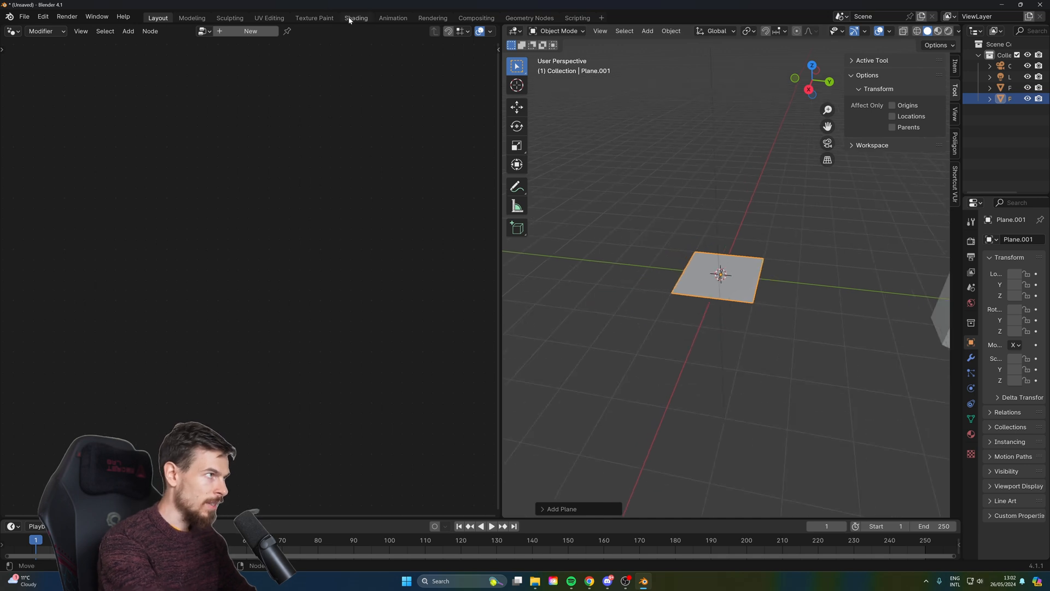
left_click(250, 32)
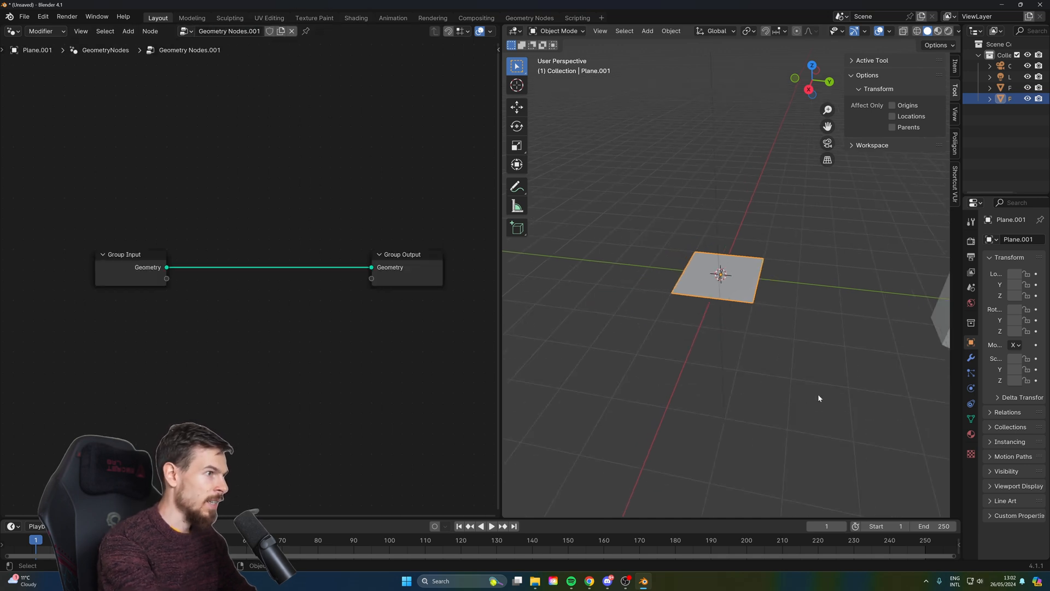
scroll(815, 388, "up", 3)
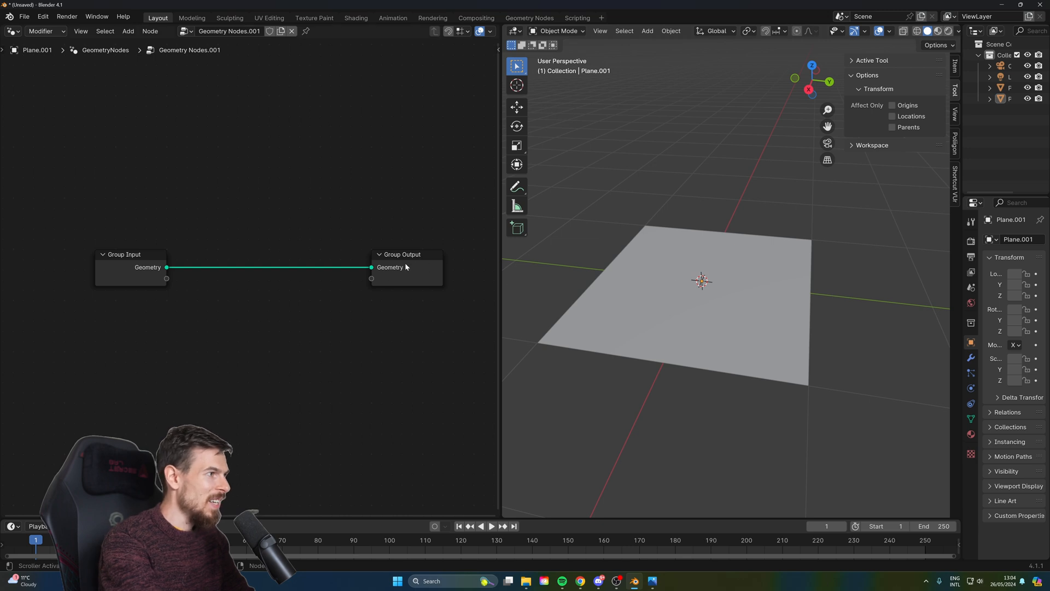
Widen the outliner area and rename the hexagonal cylinder object to "hexa".
left_click_drag(959, 135, 886, 134)
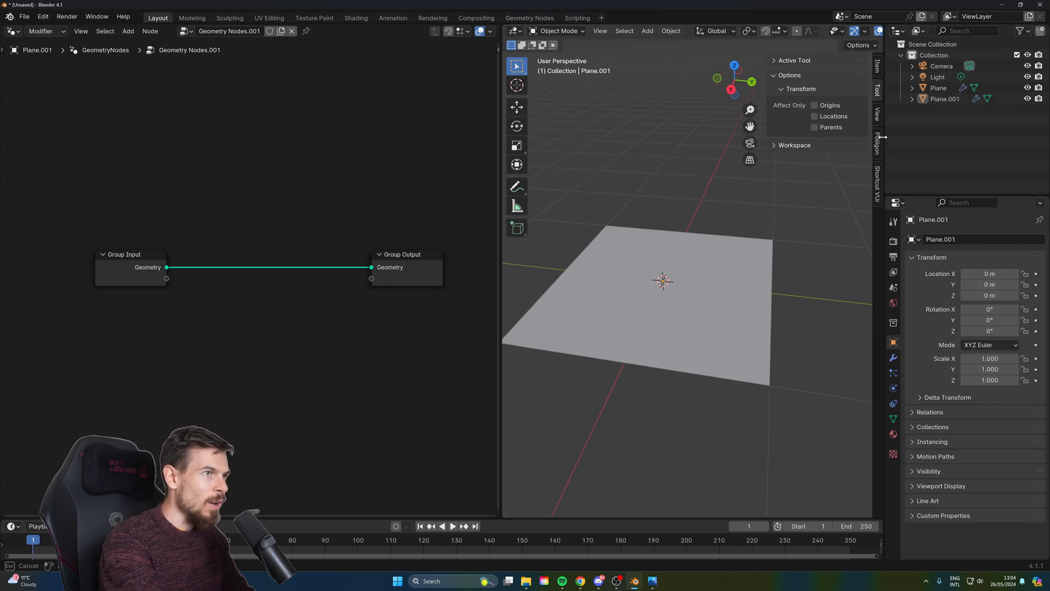
left_click(908, 88)
scroll(799, 291, "down", 8)
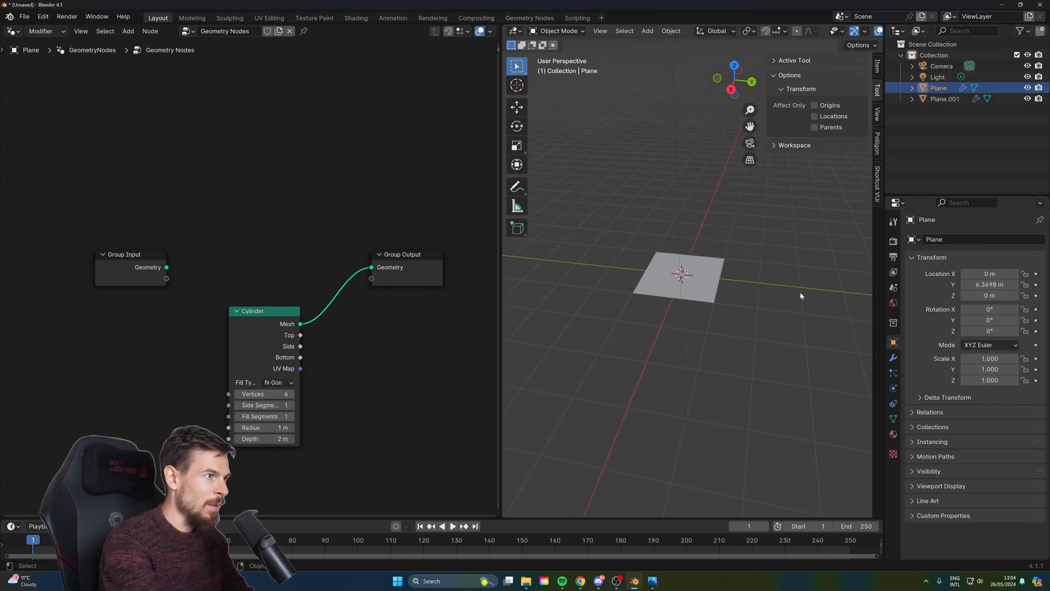
double_click(938, 87)
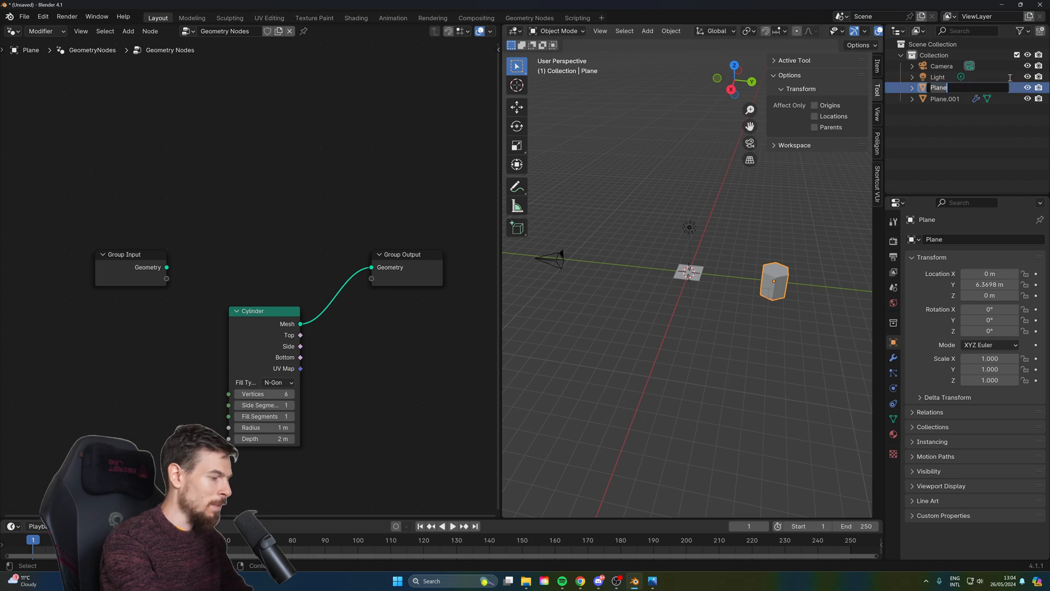
key("Return")
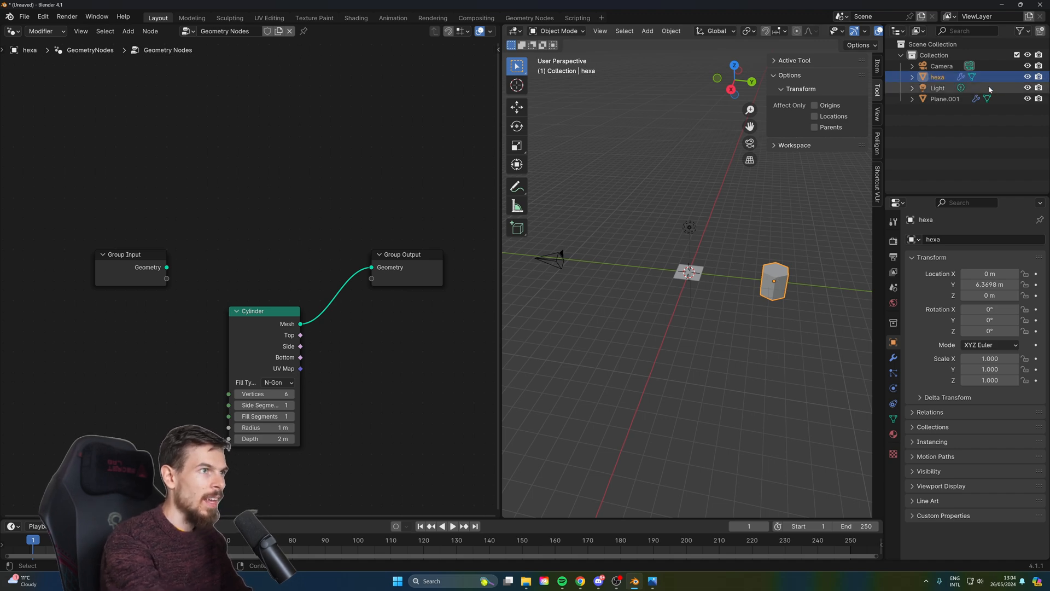
Bring the hexa object into the new plane's node tree as an Object Info node, and disconnect Group Input from Group Output.
left_click(697, 272)
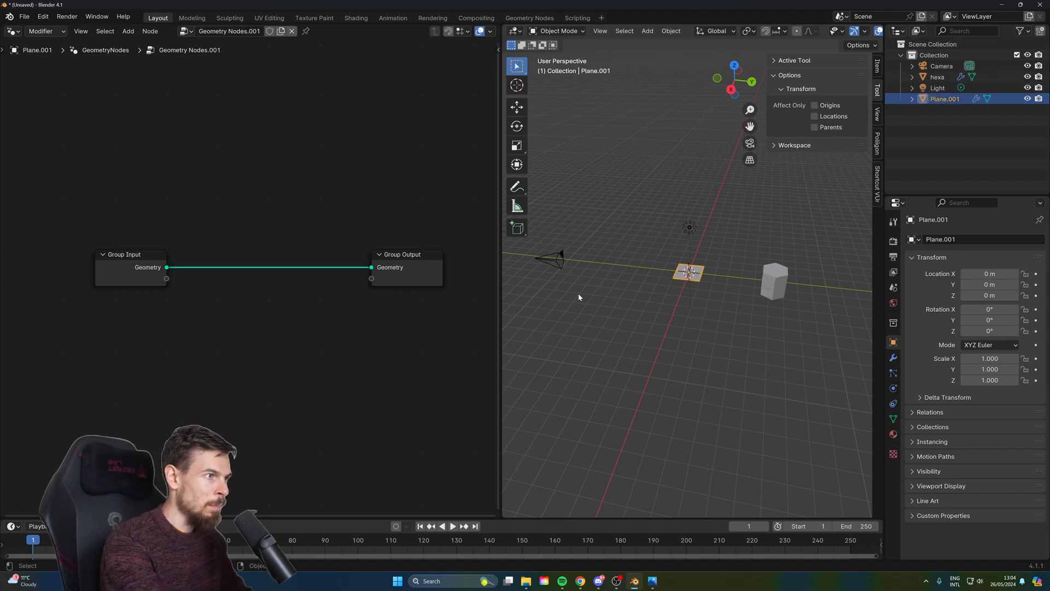
key("KP_Decimal")
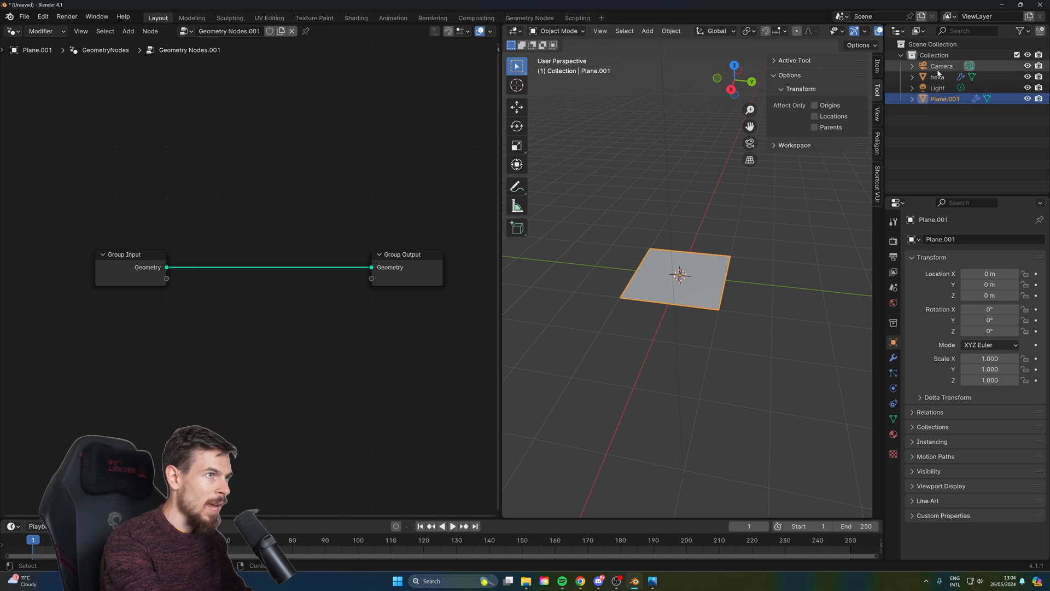
left_click_drag(939, 78, 469, 293)
mouse_move(267, 339)
left_mouse_down()
mouse_move(286, 340)
mouse_move(274, 318)
mouse_move(281, 309)
mouse_move(264, 320)
left_mouse_up()
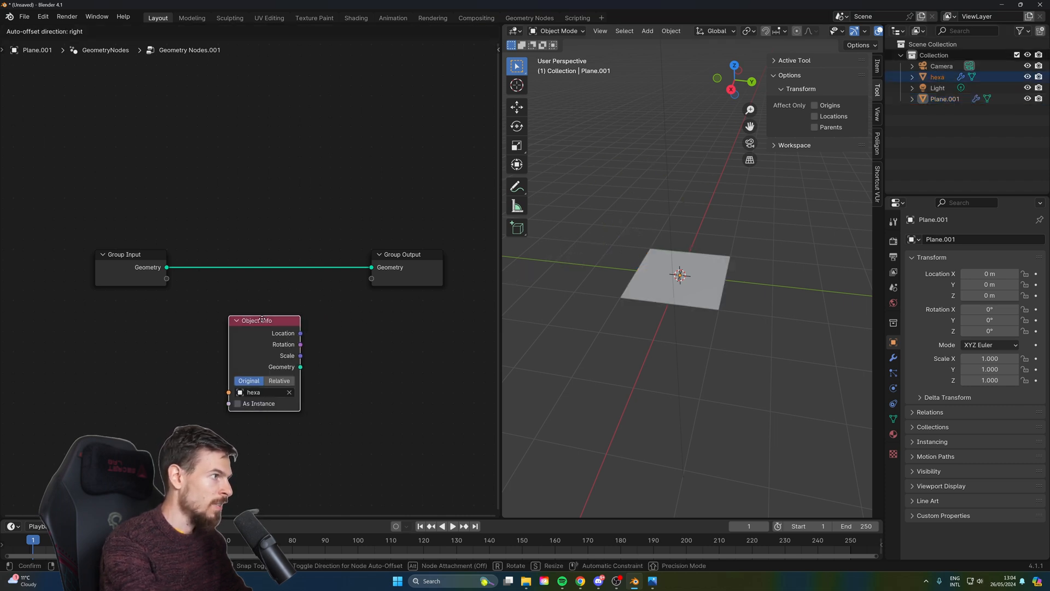
left_click(326, 263)
left_click_drag(389, 268, 306, 243)
key("shift+a")
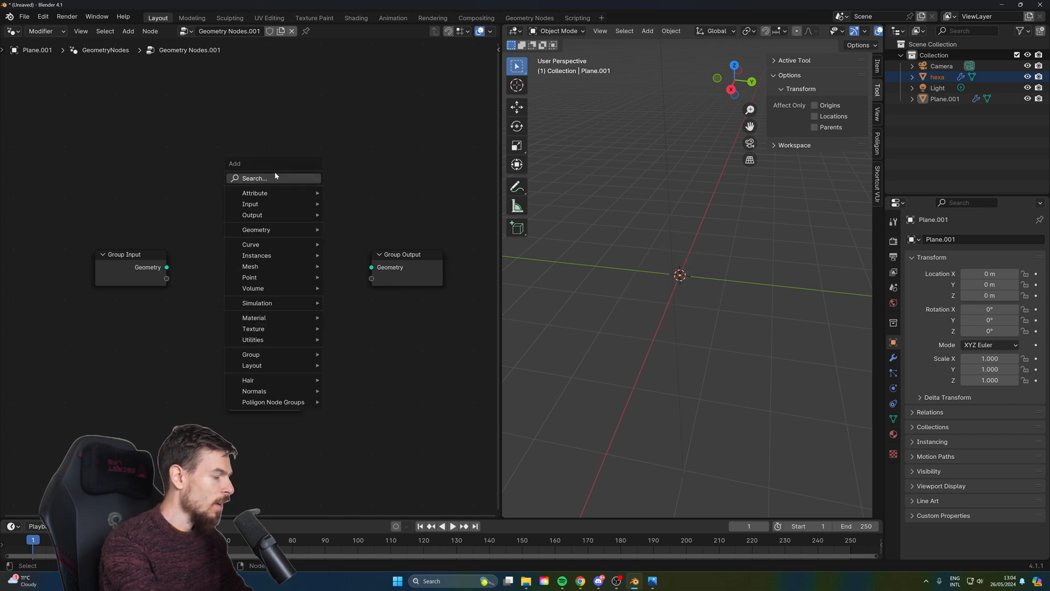
type("instanc")
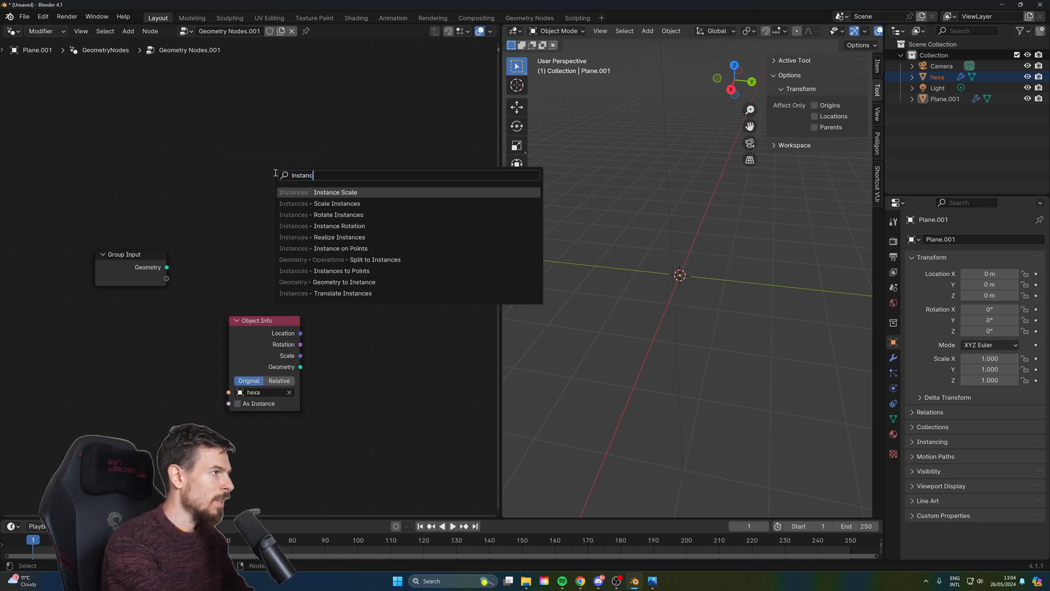
key("ctrl+BackSpace")
key("Escape")
key("shift+a")
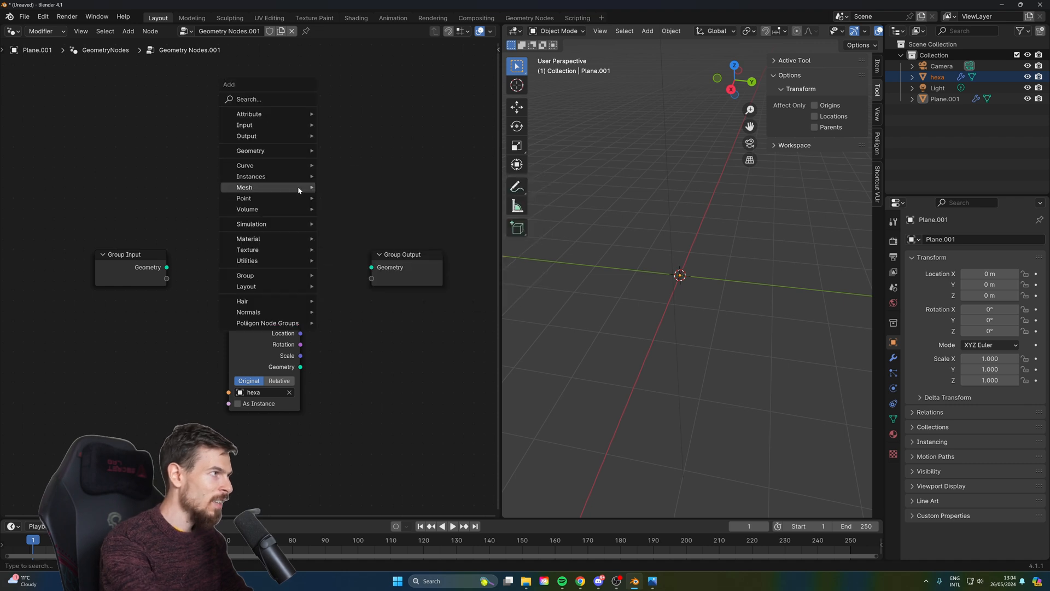
key("Escape")
Add an Instance on Points node between Group Input and Group Output, above the Object Info node.
key("shift+a")
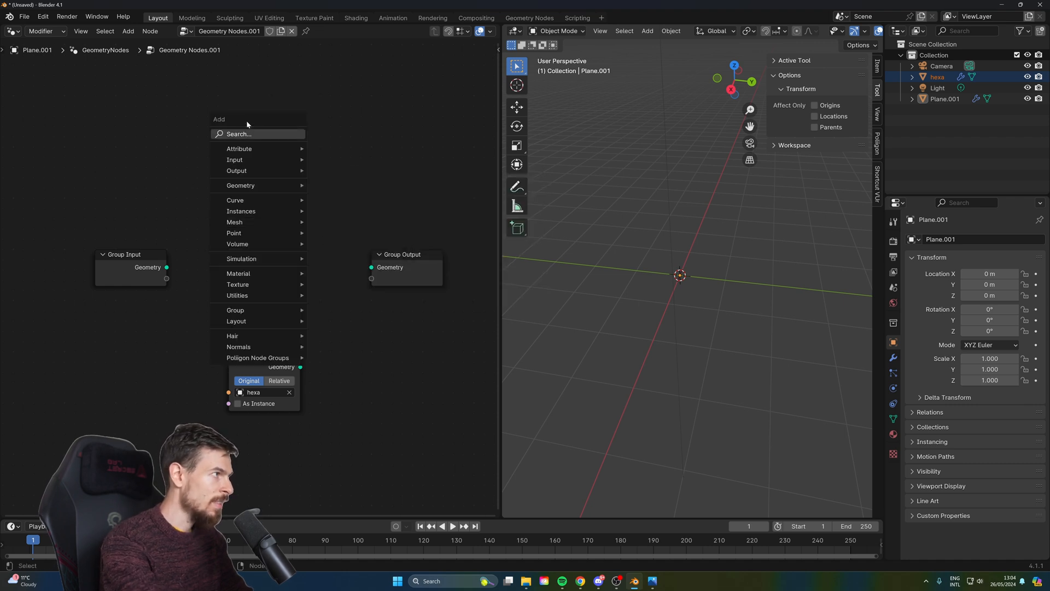
type("inst")
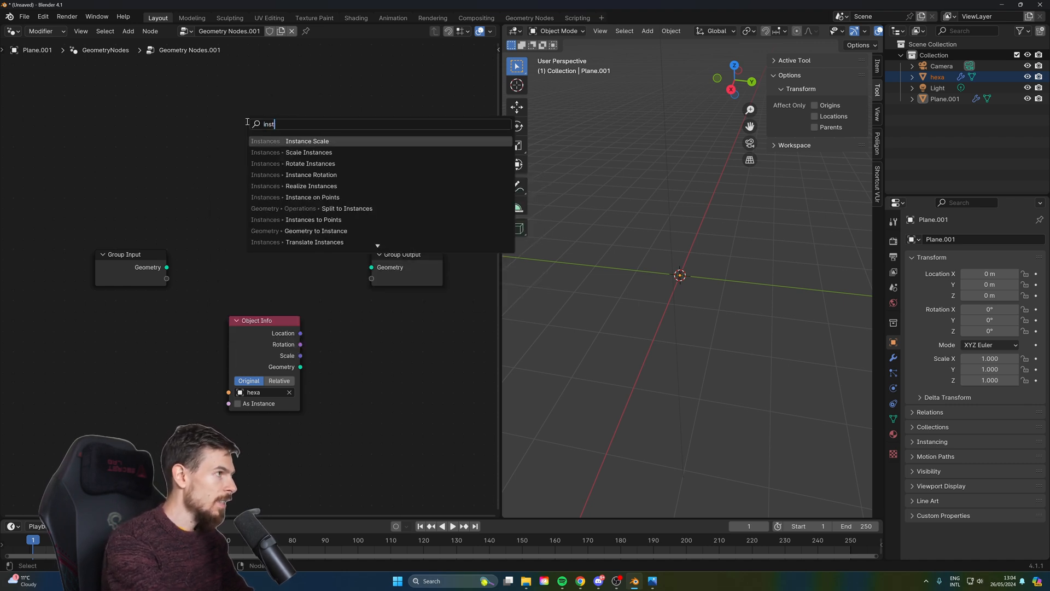
type("ance on")
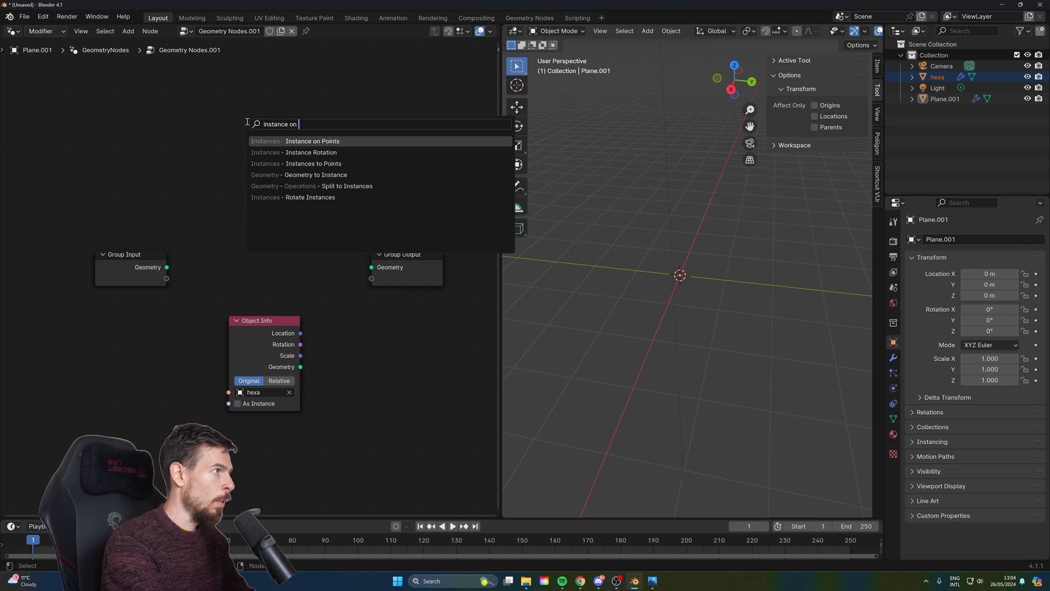
key("Return")
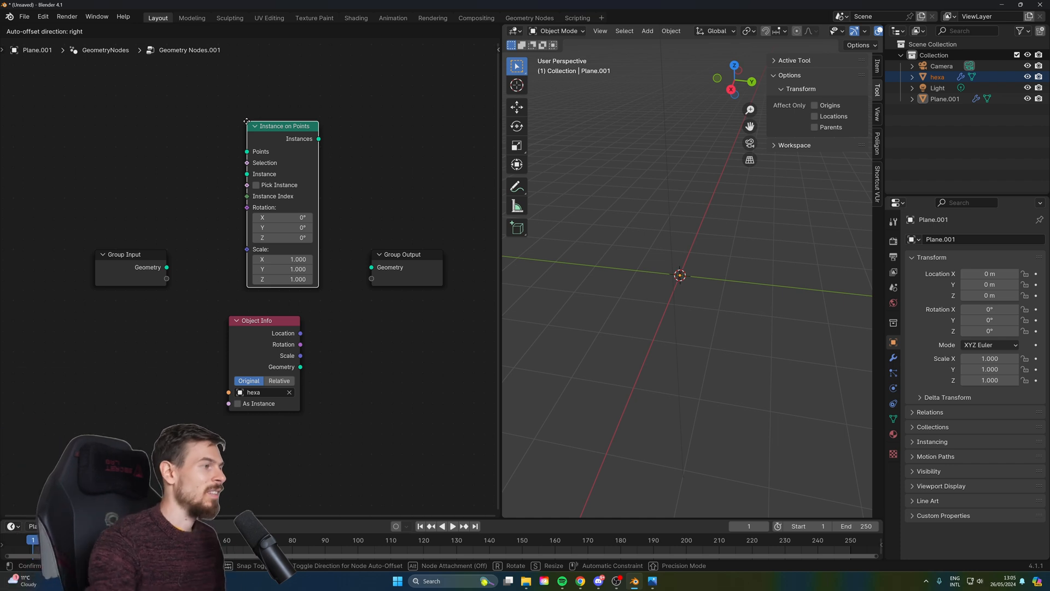
left_click(296, 121)
Spread the nodes apart, then connect Object Info's Geometry to Instance on Points' Instance and its Instances to the Group Output's Geometry.
scroll(339, 267, "down", 2)
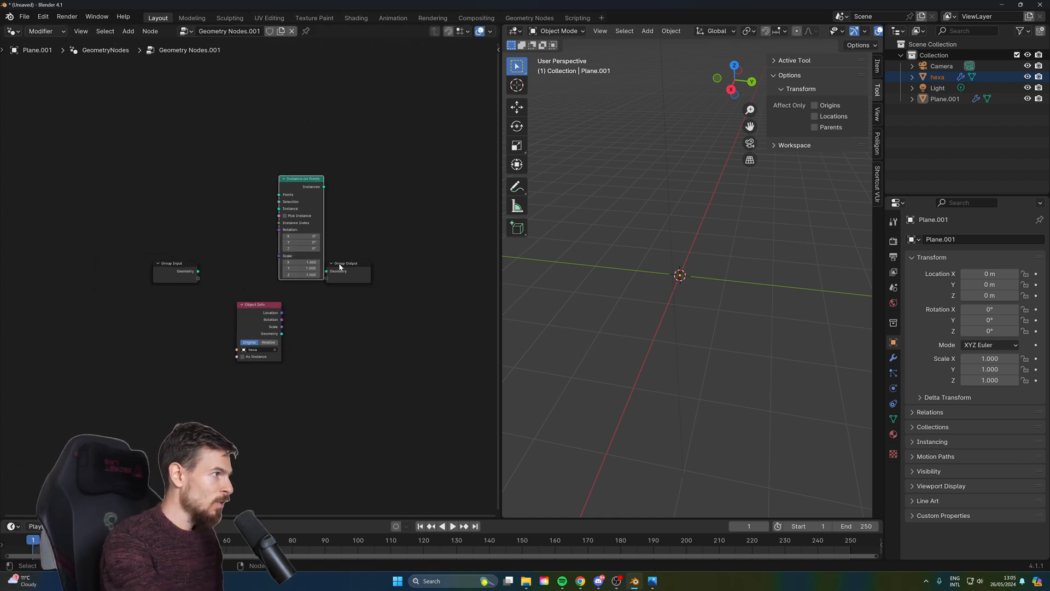
middle_click_drag(176, 292, 224, 286)
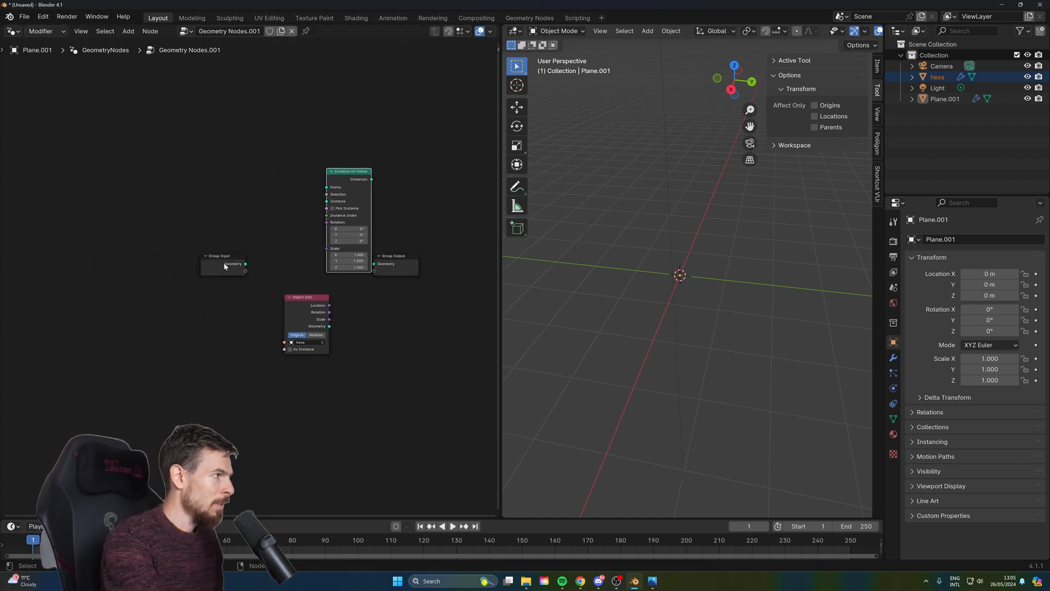
left_click_drag(223, 260, 78, 237)
left_click_drag(306, 297, 288, 312)
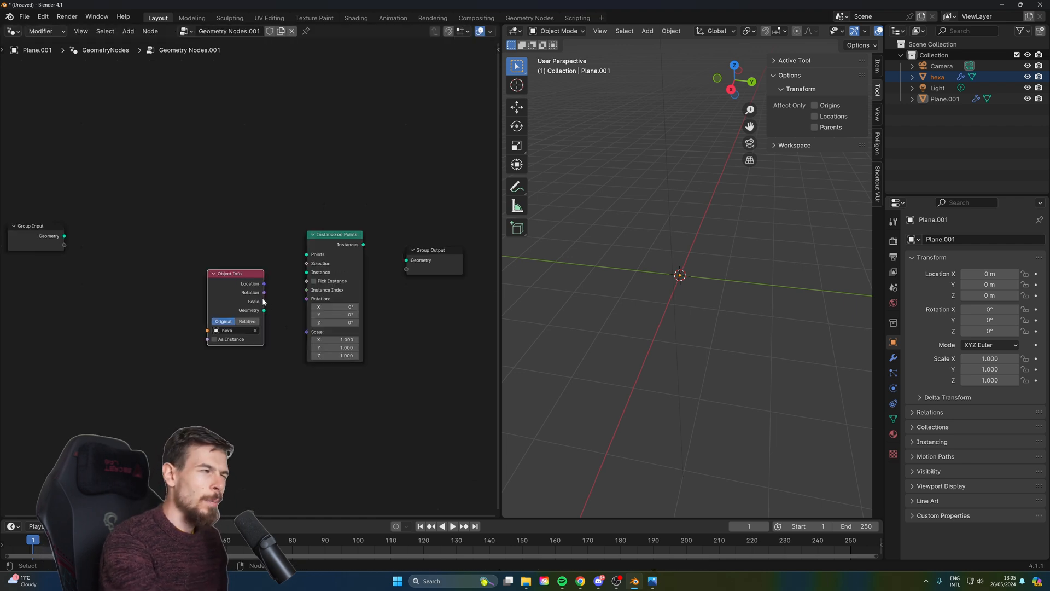
left_click_drag(264, 311, 309, 276)
left_click_drag(364, 245, 407, 260)
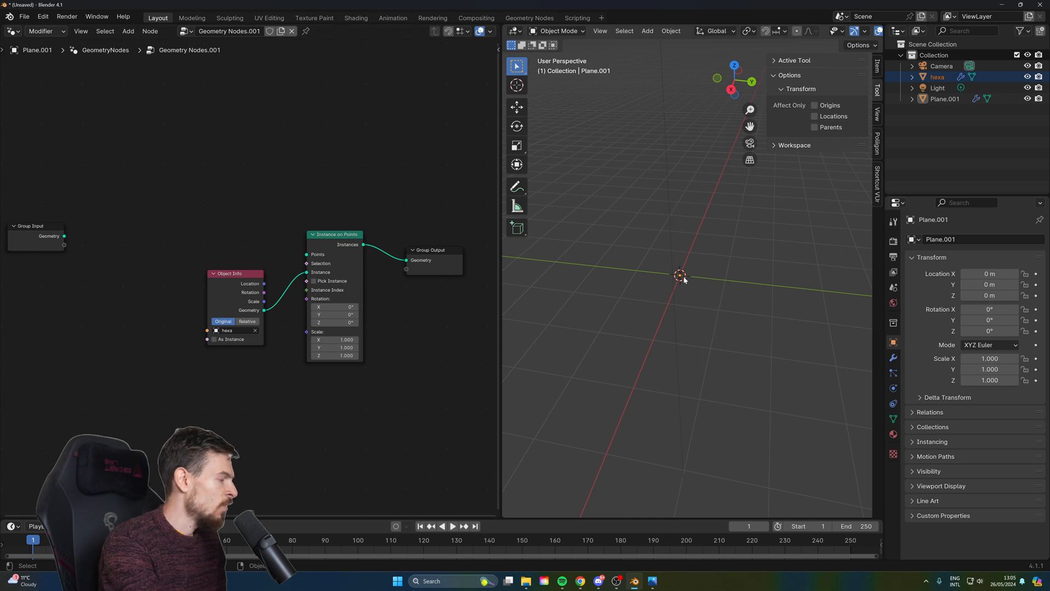
Add a Mesh Line node between the Group Input and Object Info nodes.
key("shift+a")
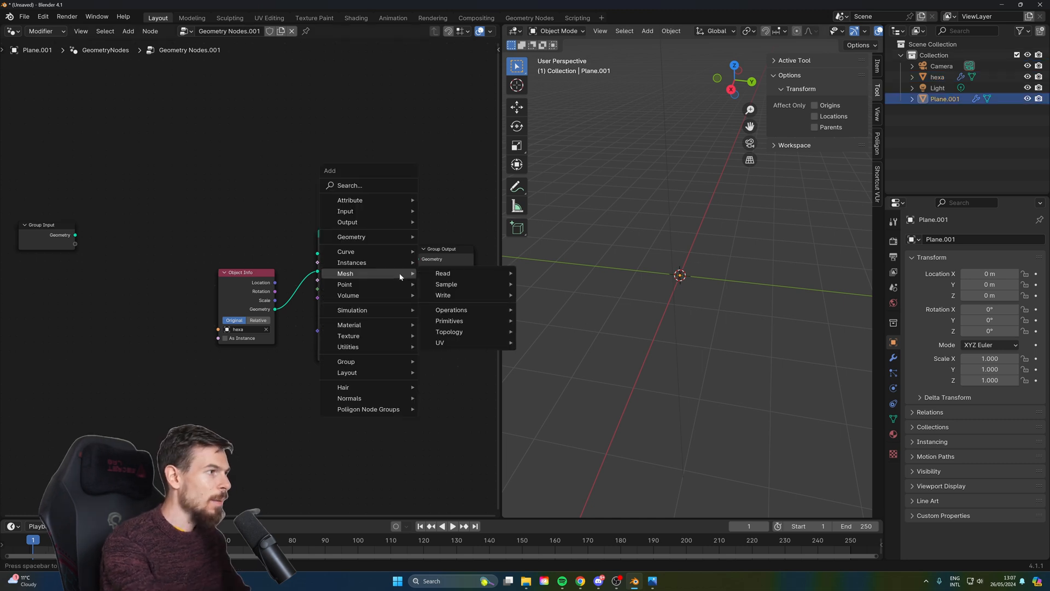
mouse_move(366, 200)
type("mesh line")
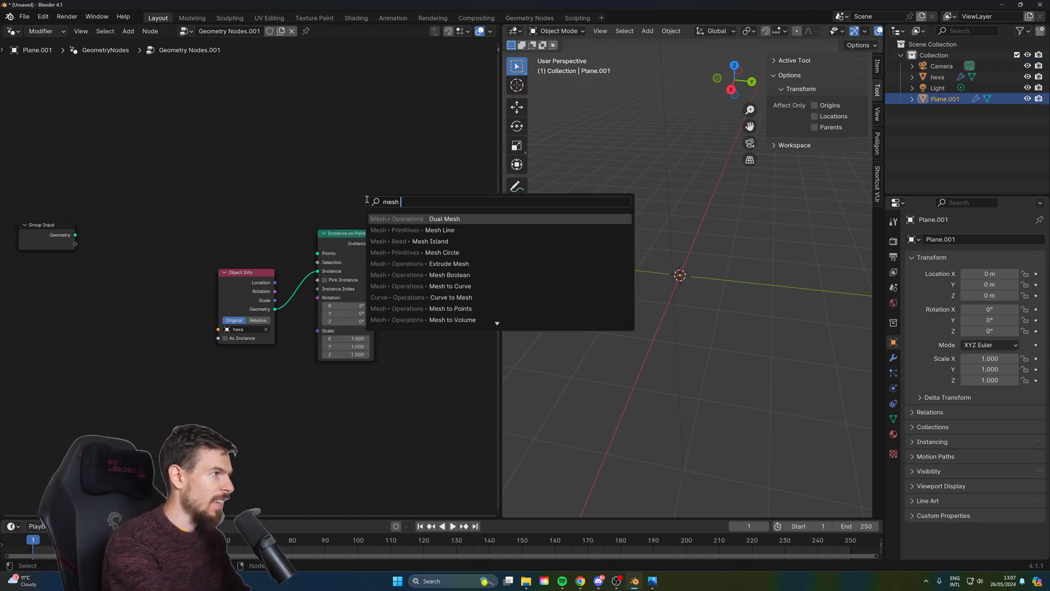
key("Return")
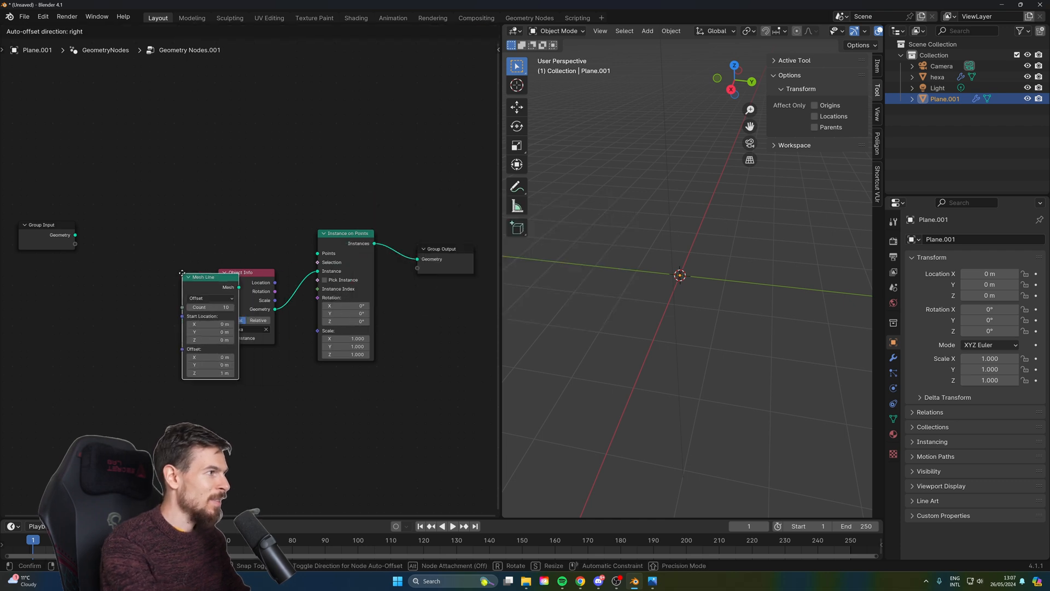
left_click(130, 259)
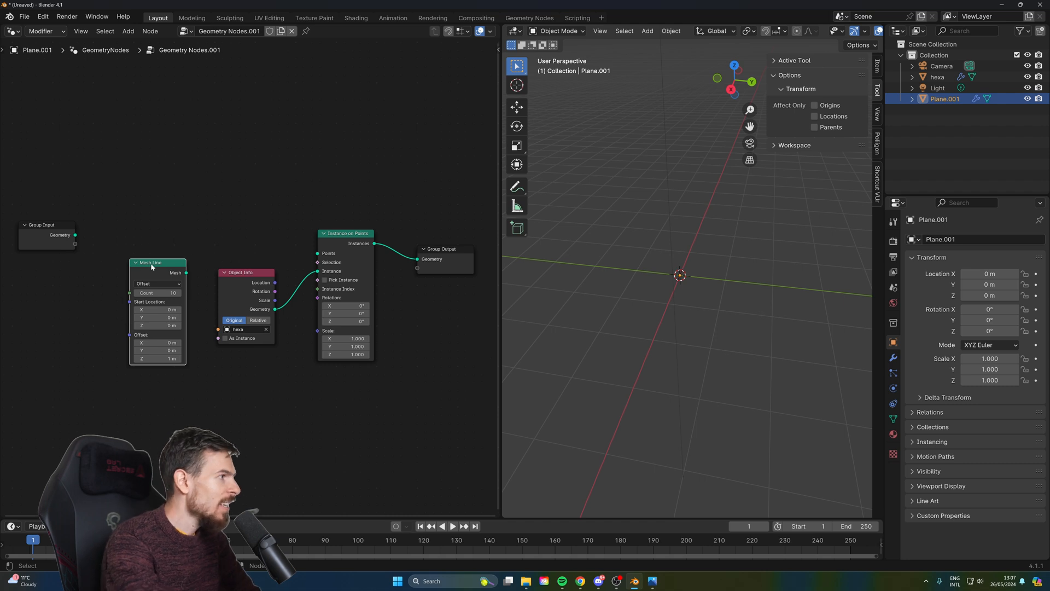
Move the Object Info node down to make room and connect the Mesh Line's Mesh to the Points input of Instance on Points.
scroll(260, 261, "up", 1)
left_click_drag(266, 273, 281, 354)
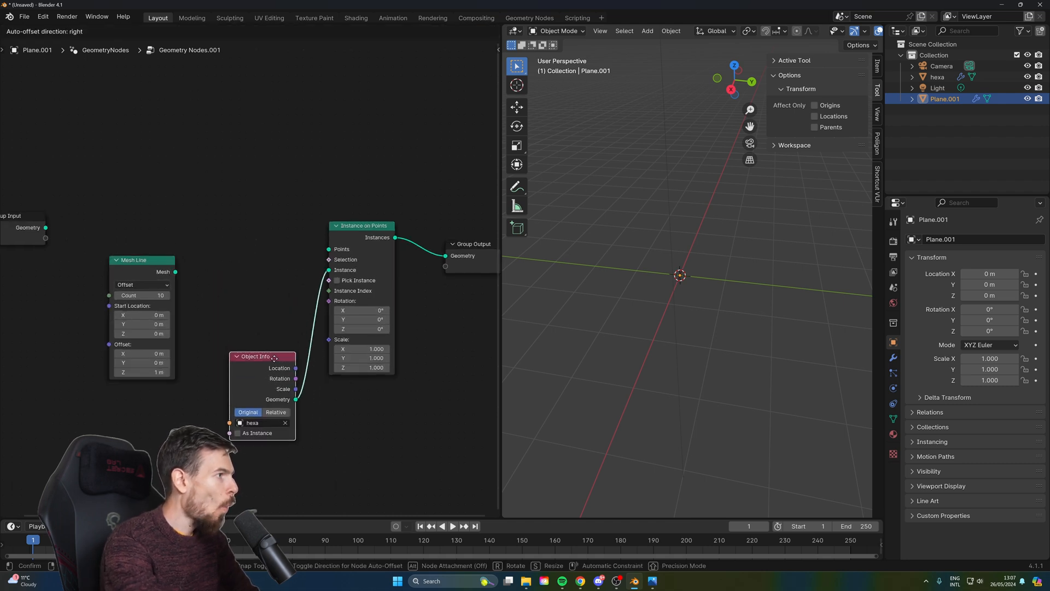
left_click_drag(140, 265, 328, 249)
scroll(723, 281, "down", 5)
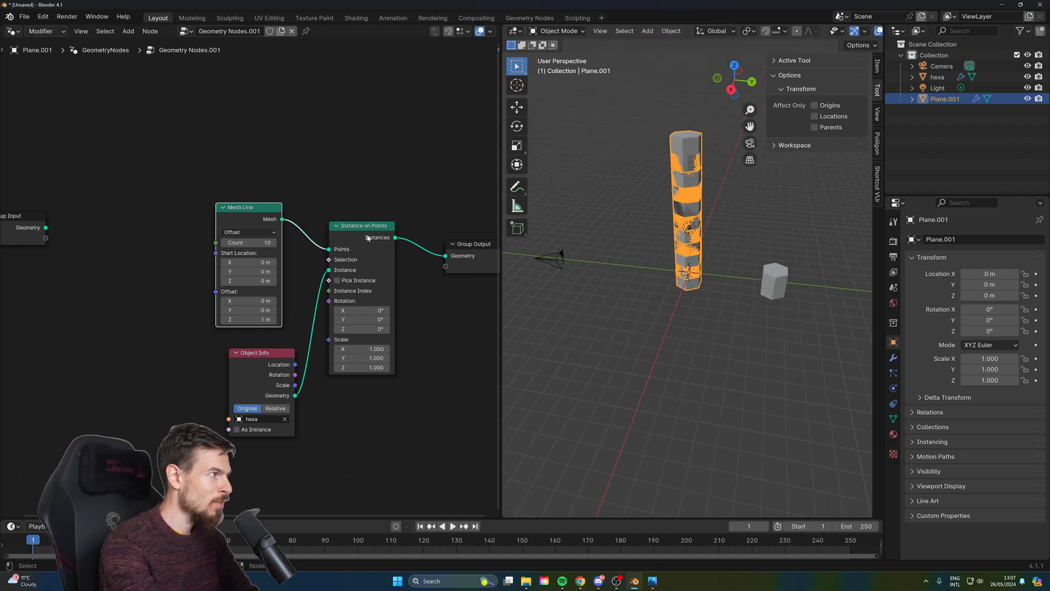
Set the Mesh Line's Z offset to 0 m.
mouse_move(248, 243)
left_mouse_down()
mouse_move(290, 242)
mouse_move(241, 242)
mouse_move(285, 242)
mouse_move(252, 242)
left_mouse_up()
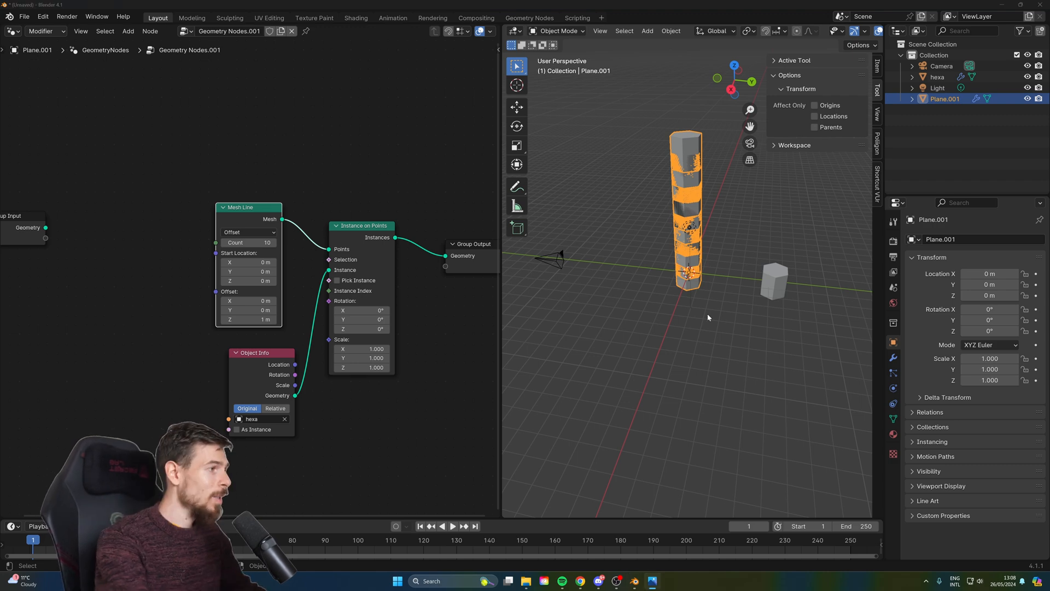
double_click(249, 319)
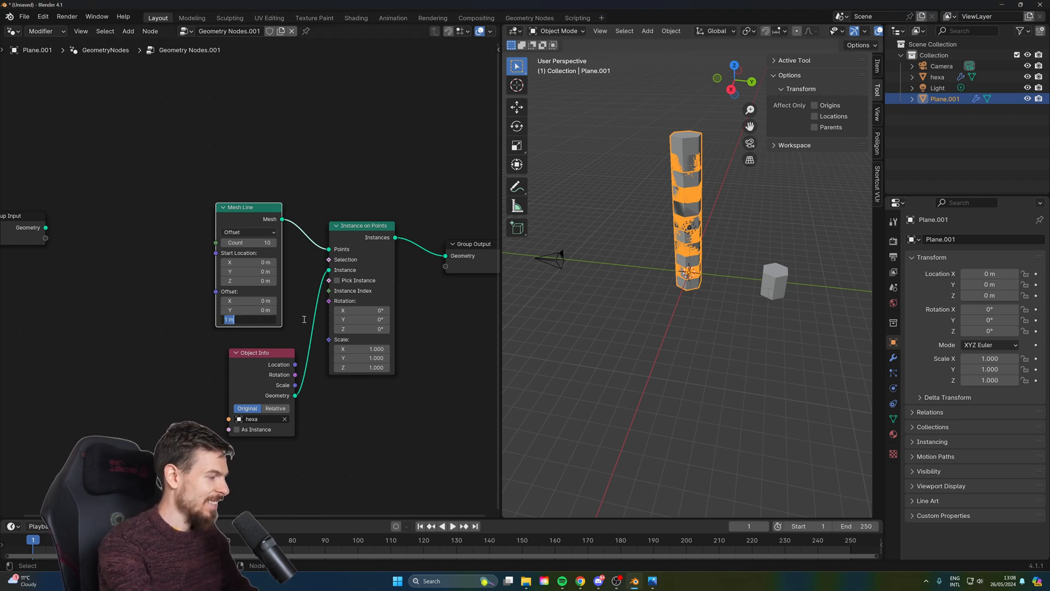
type("0")
key("Return")
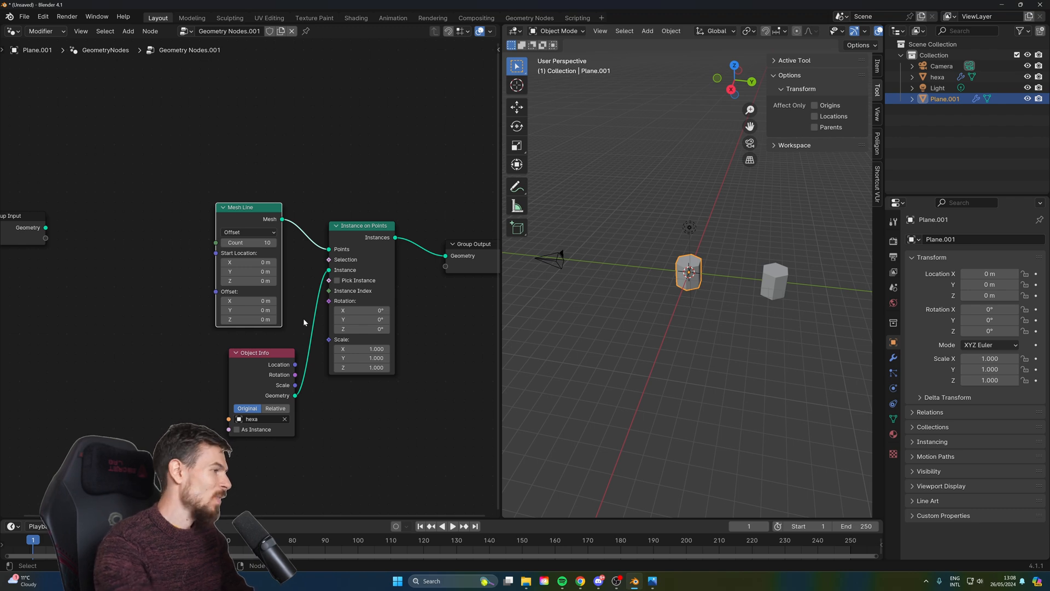
left_click(260, 309)
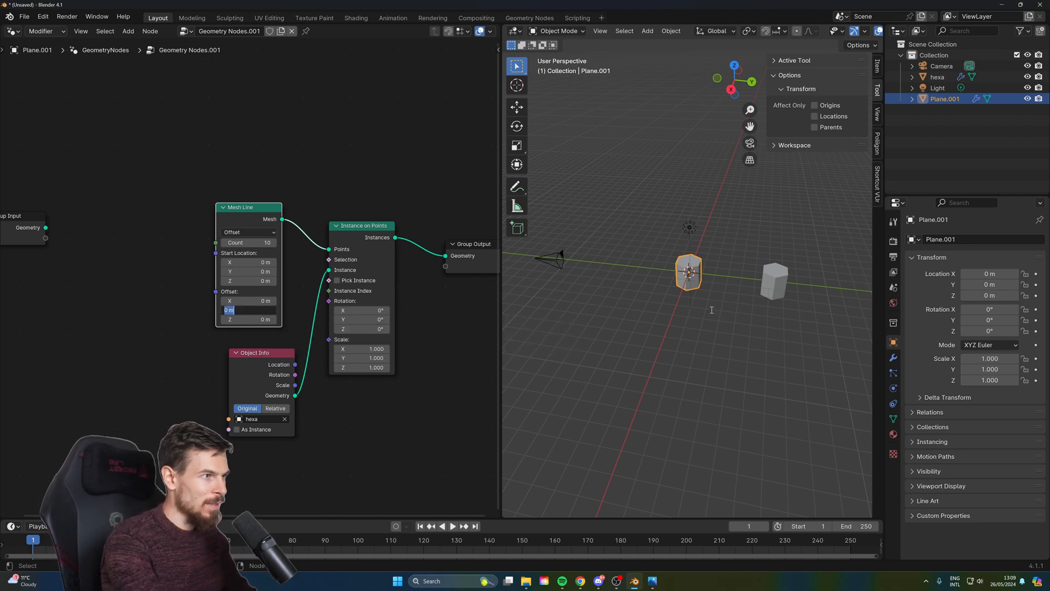
left_click(734, 322)
scroll(734, 325, "up", 3)
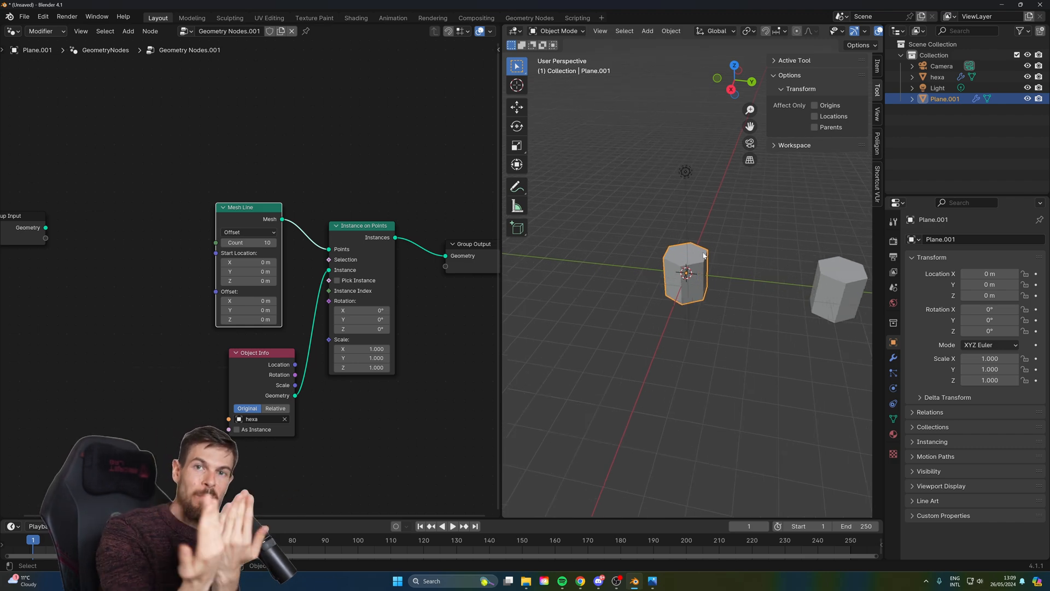
Set the Mesh Line's Y offset to 0.866 m.
left_click(267, 310)
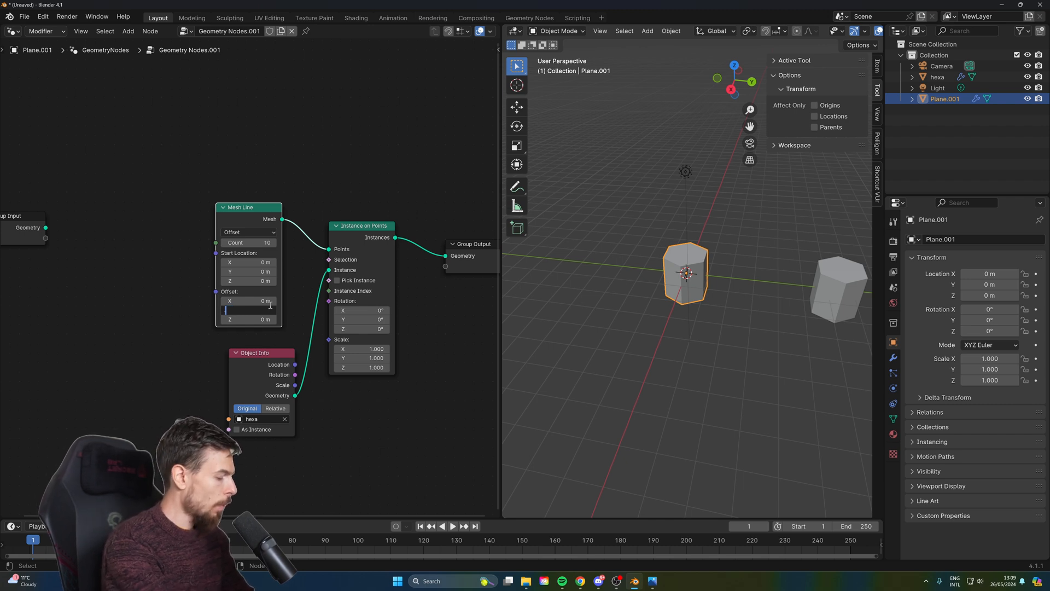
key("Return")
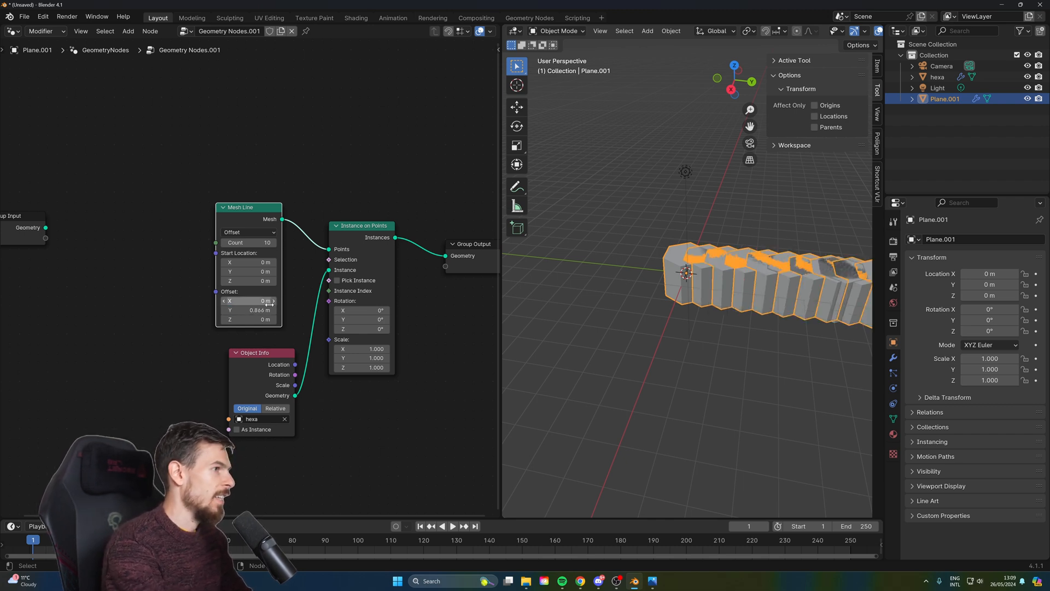
middle_click_drag(629, 427, 715, 371)
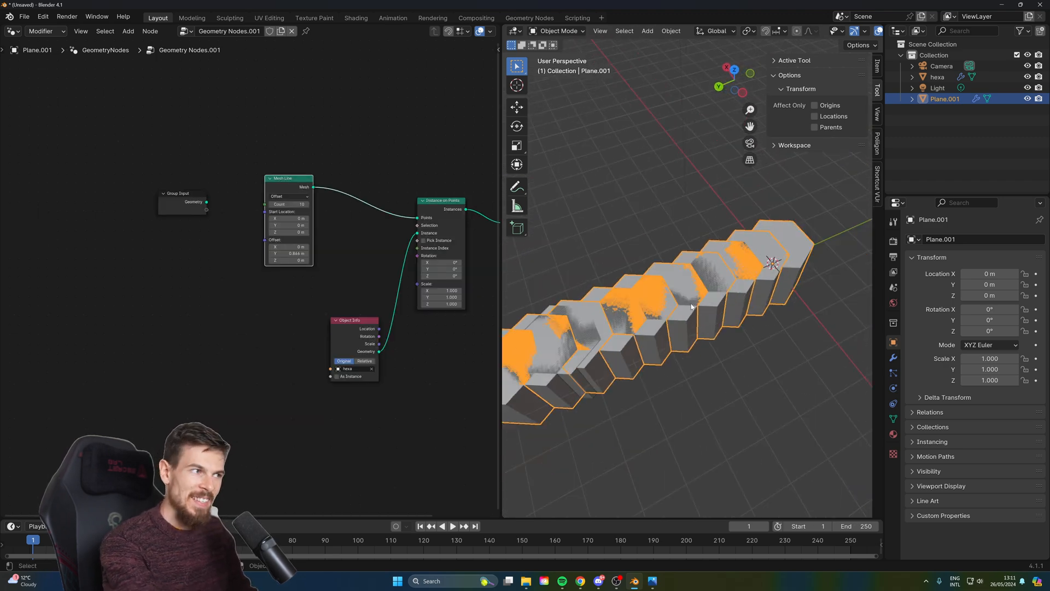
middle_click_drag(590, 307, 641, 282)
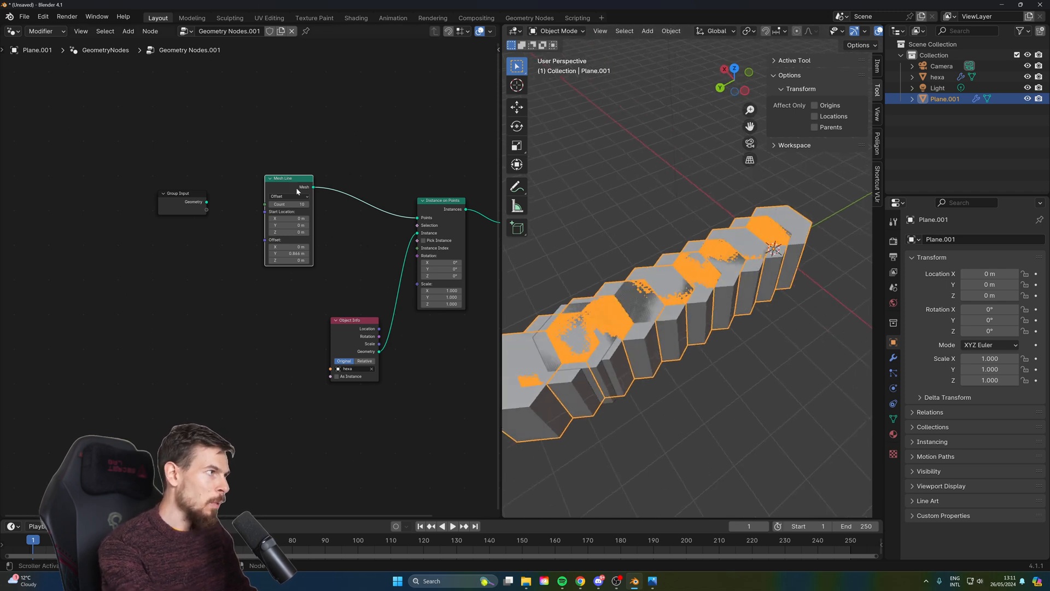
Add a Set Position node on the link between Mesh Line and Instance on Points.
left_click_drag(297, 191, 278, 199)
scroll(333, 239, "up", 2)
middle_click_drag(369, 231, 336, 237)
key("shift+a")
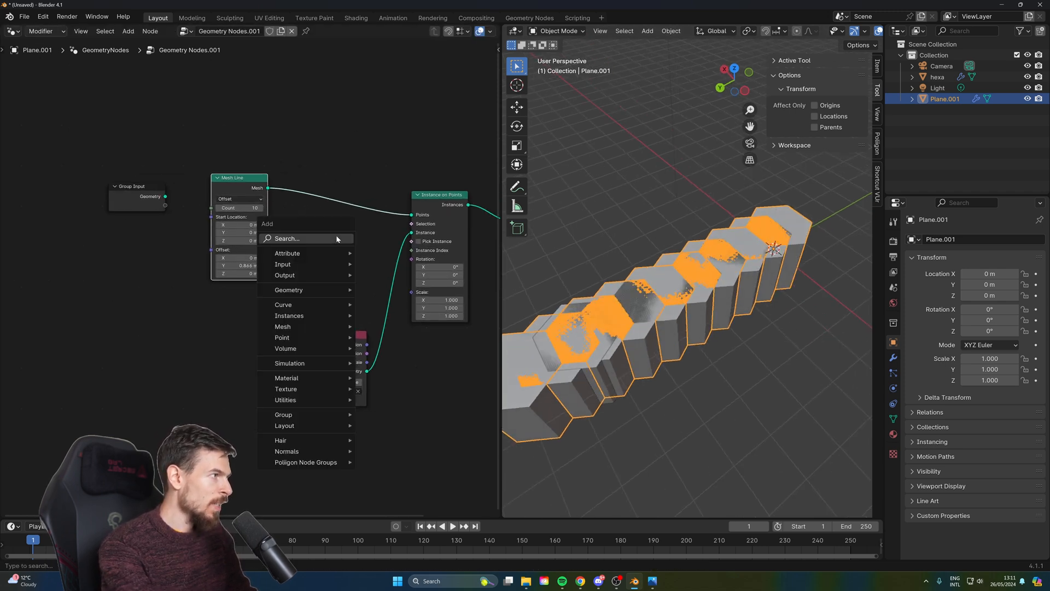
type("setp")
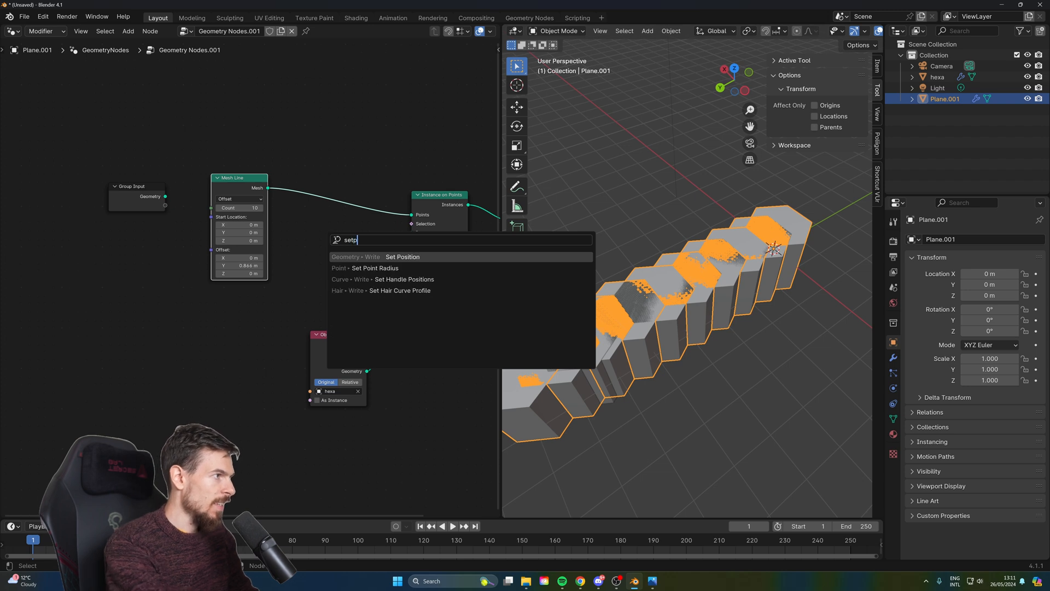
type("o")
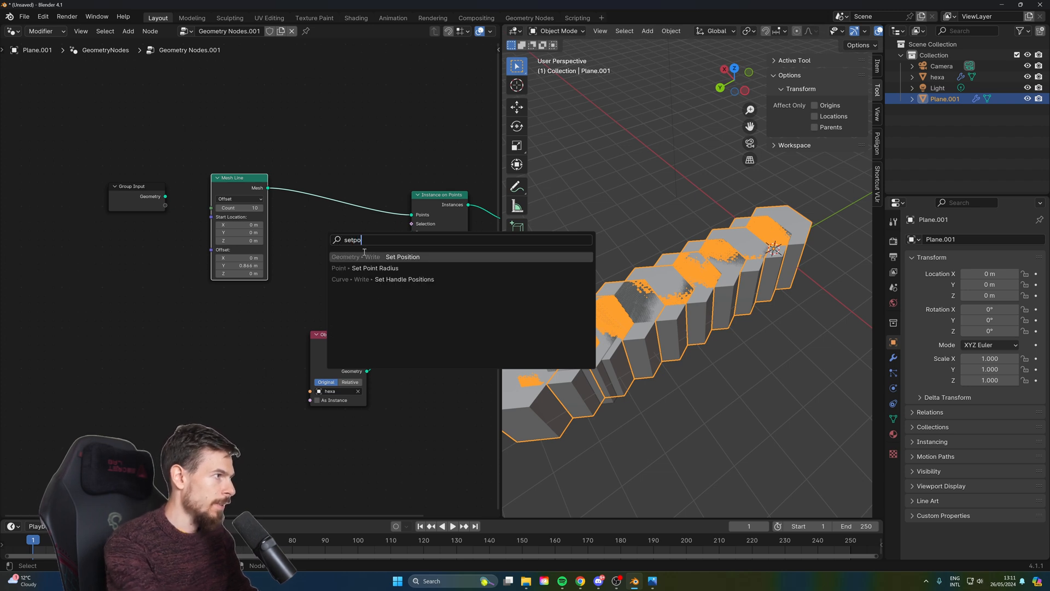
key("Return")
left_click(299, 175)
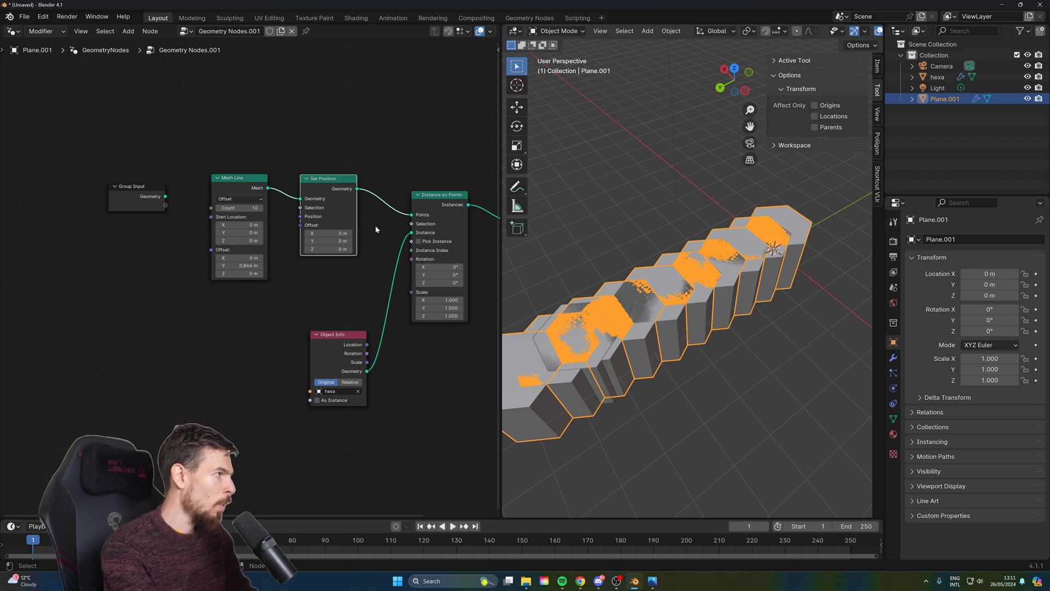
Add an Index node directly below the Mesh Line node.
scroll(633, 398, "down", 2)
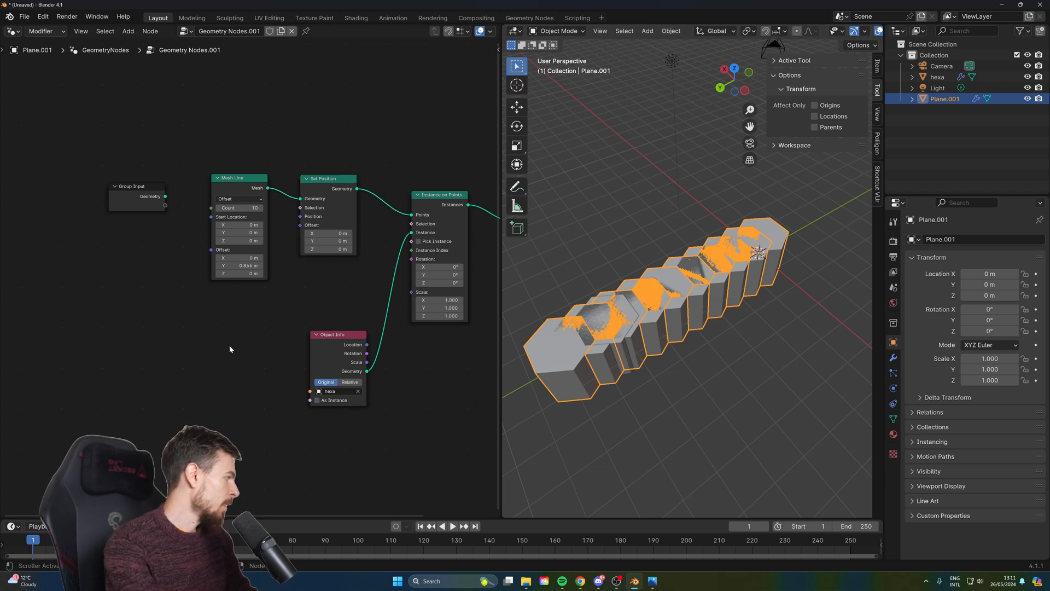
key("shift+a")
type("index")
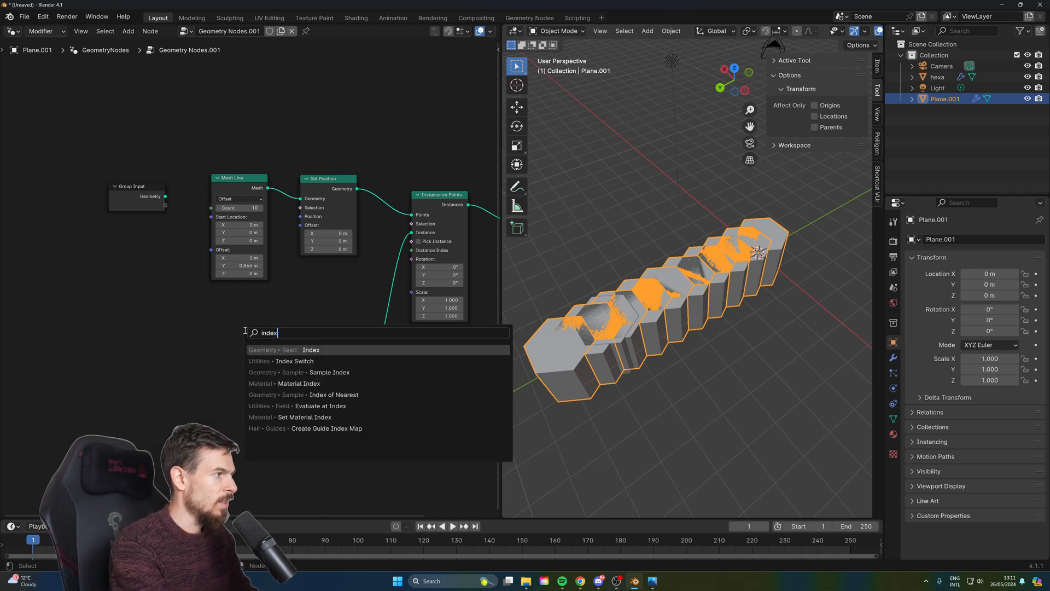
key("Return")
left_click(213, 301)
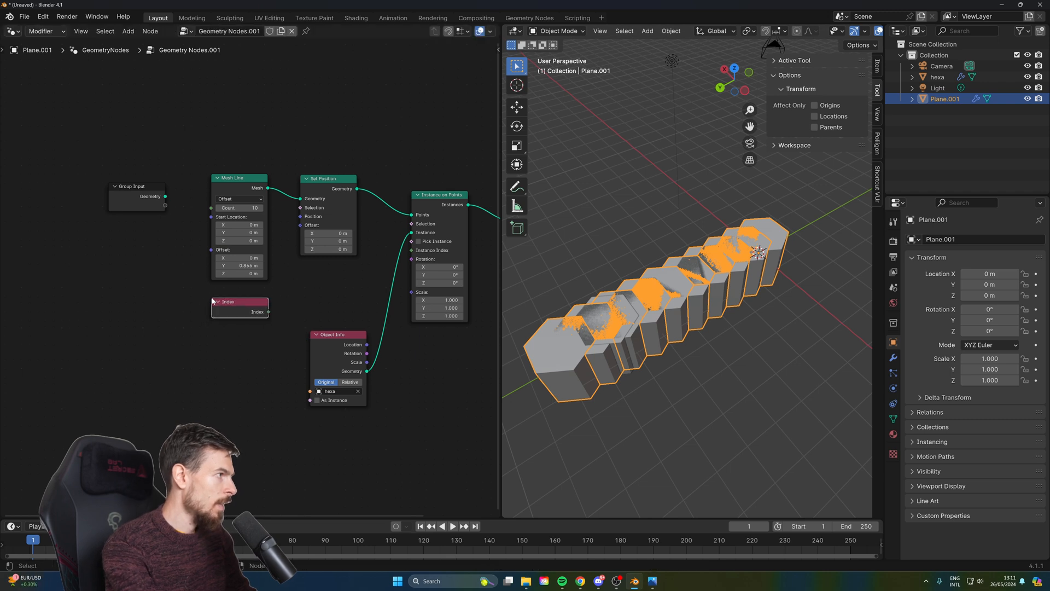
Move the Group Input node out of the way and shift Mesh Line, Set Position and Index away from the Object Info node.
left_click_drag(135, 187, 324, 93)
left_click_drag(363, 152, 174, 336)
left_click_drag(246, 187, 98, 195)
middle_click_drag(192, 358, 290, 356)
left_click(291, 356)
middle_click_drag(217, 341, 272, 339)
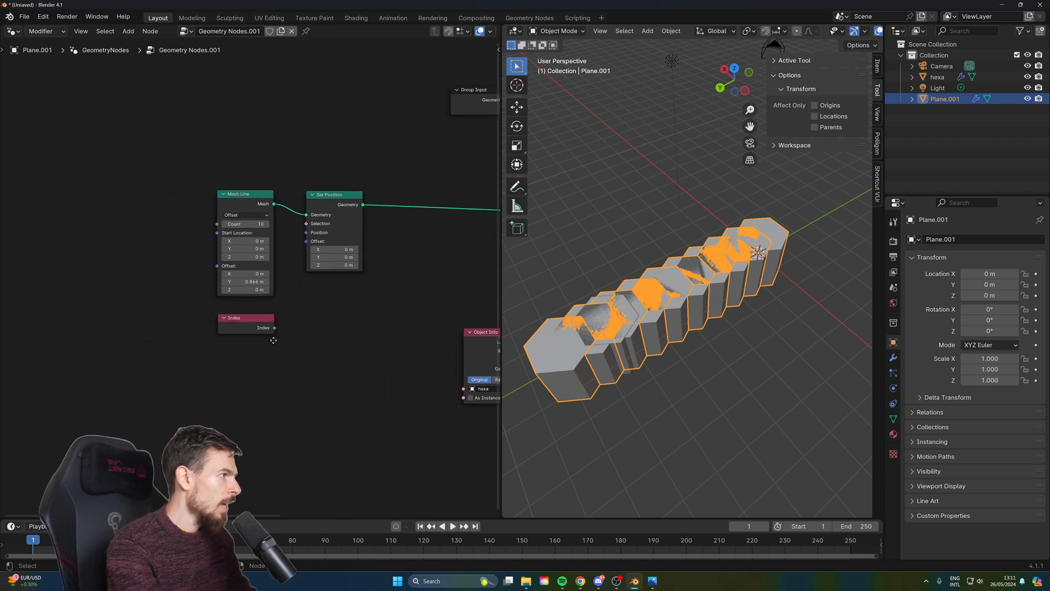
Add a Math node beside the Index node and connect Index to its first Value input.
key("shift+a")
left_click(282, 336)
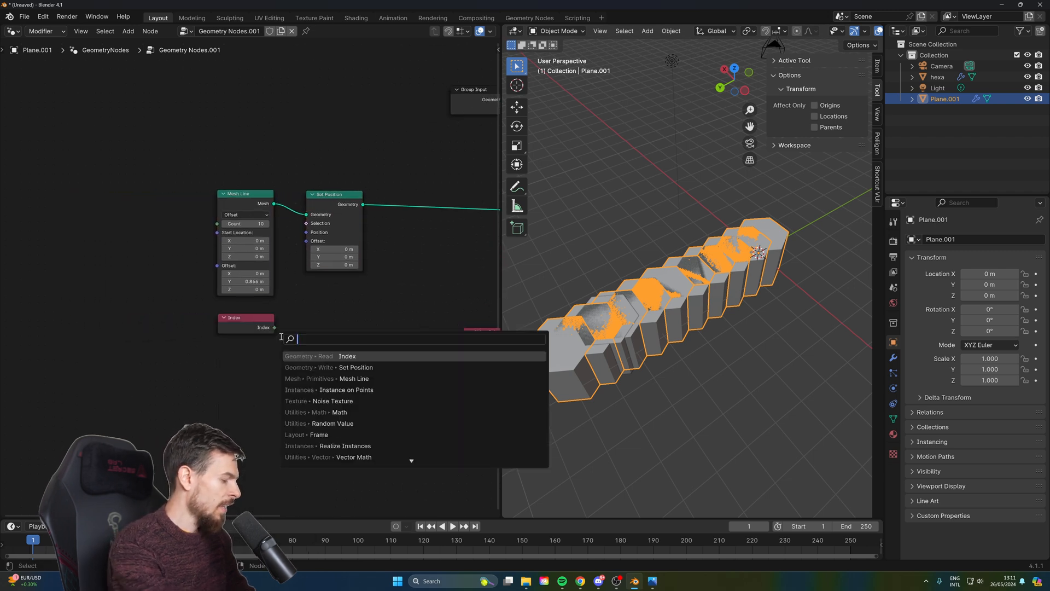
type("math")
key("Return")
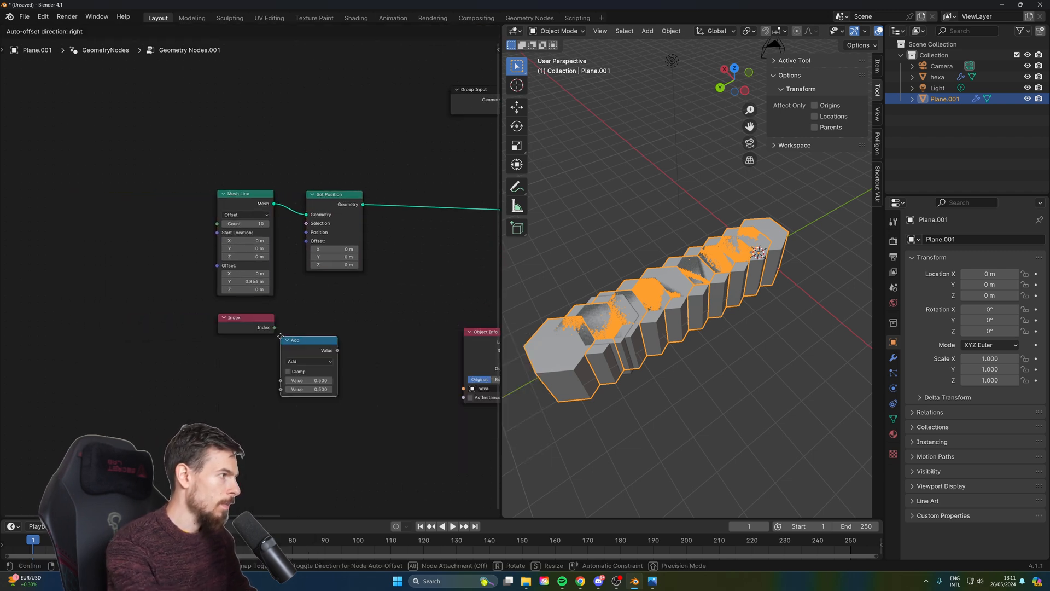
left_click(300, 310)
scroll(270, 331, "up", 1)
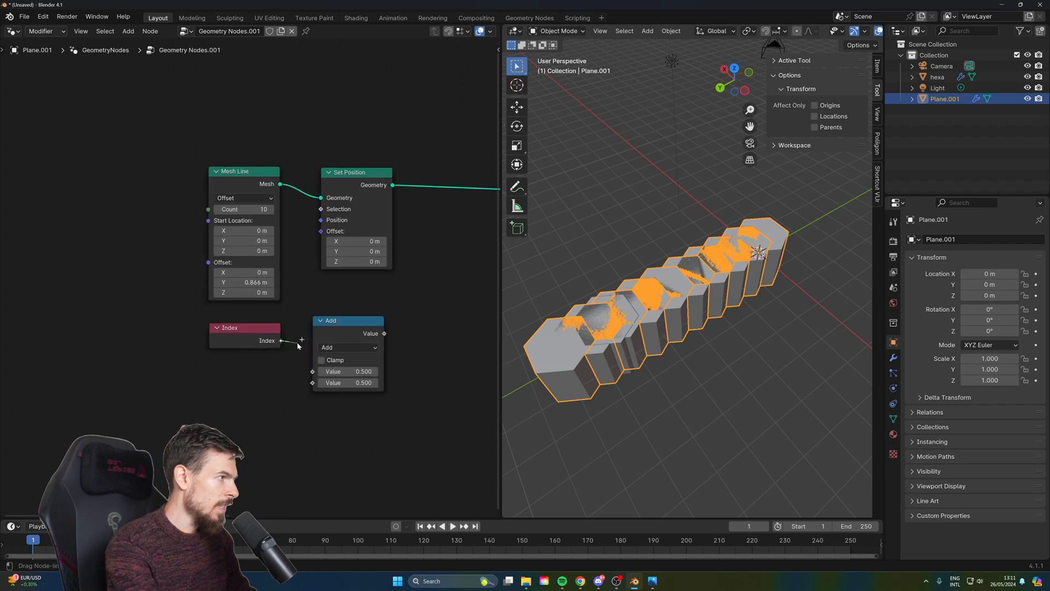
left_click_drag(281, 340, 313, 372)
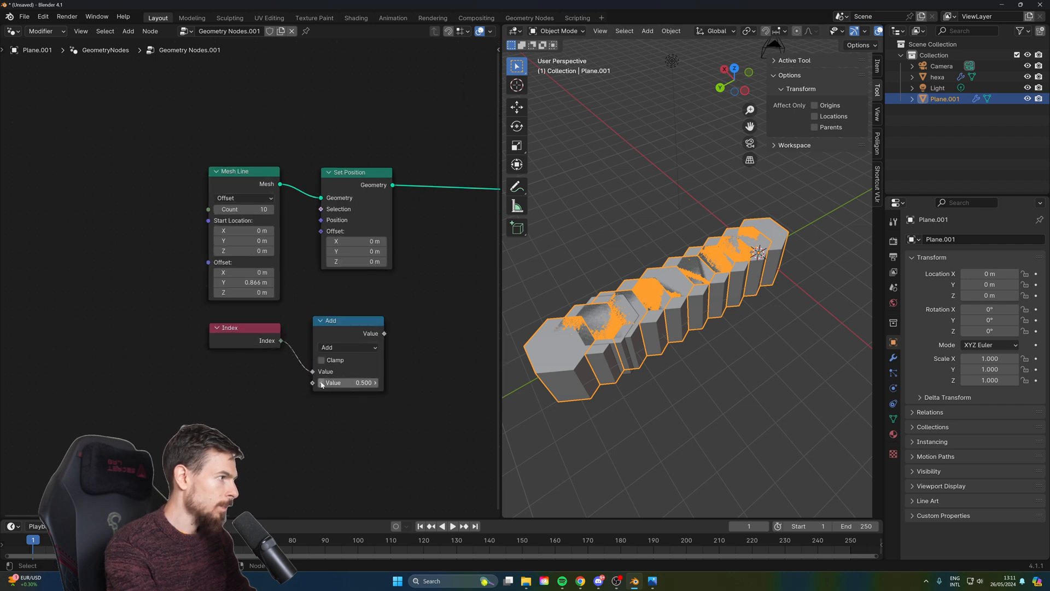
Change the Math node's operation to Ping-Pong with a scale of 2, then deselect the hexagon row.
left_click(348, 347)
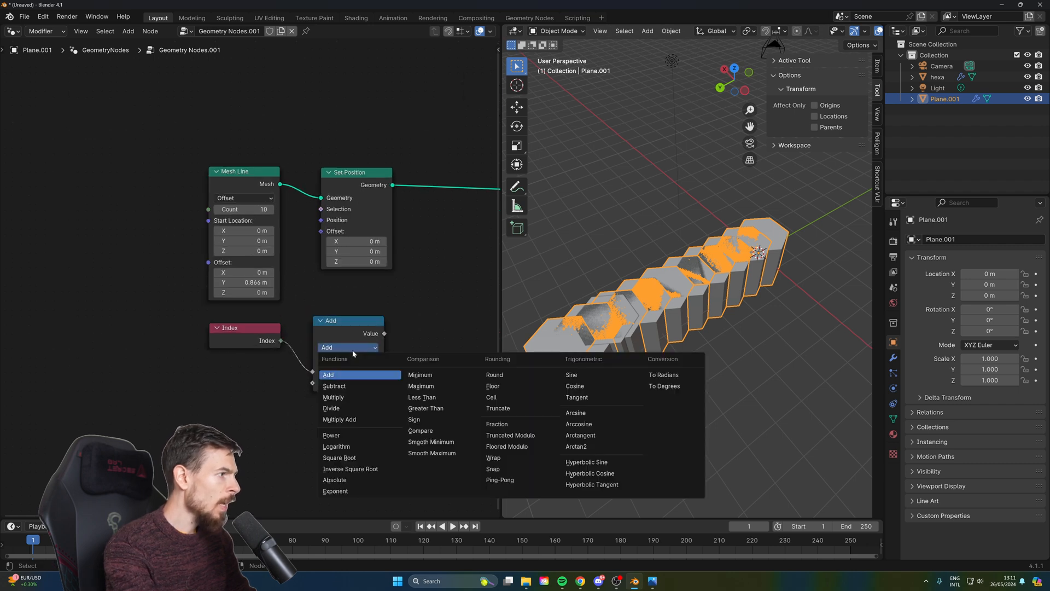
left_click(500, 479)
middle_click_drag(417, 368, 398, 368)
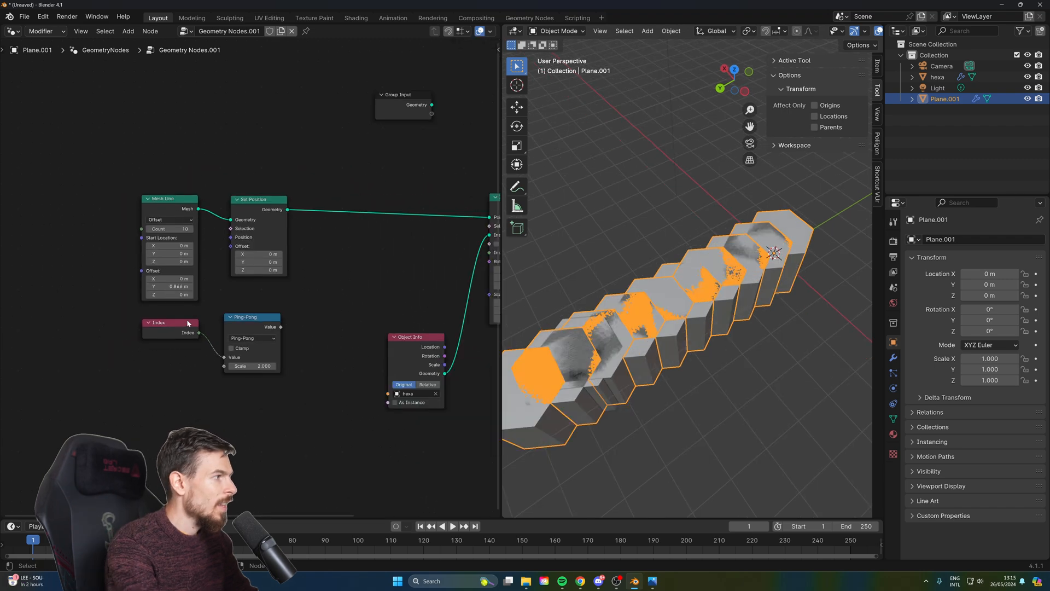
middle_click_drag(656, 380, 637, 413)
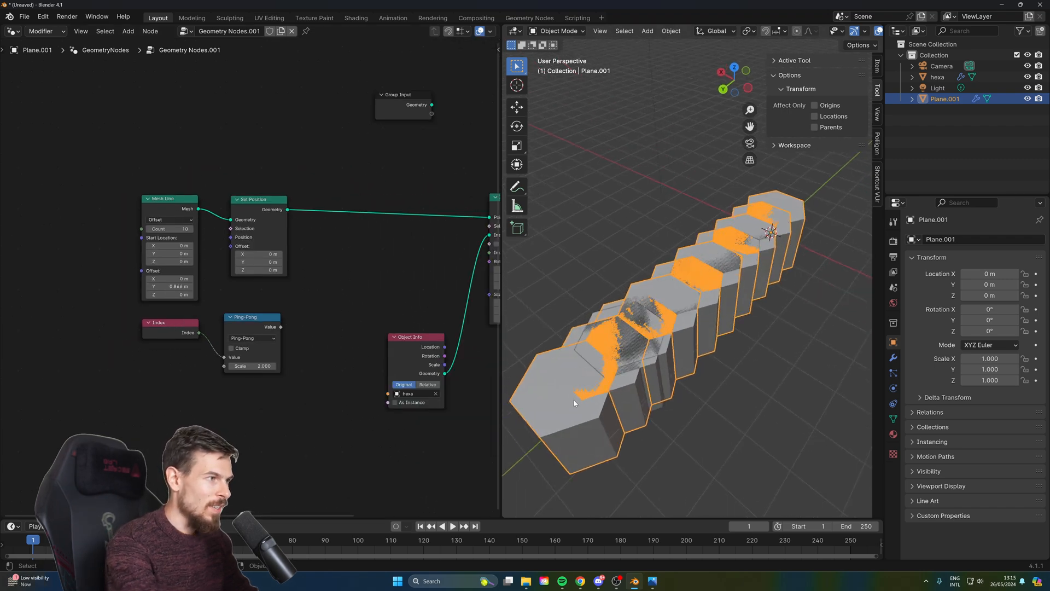
left_click(712, 429)
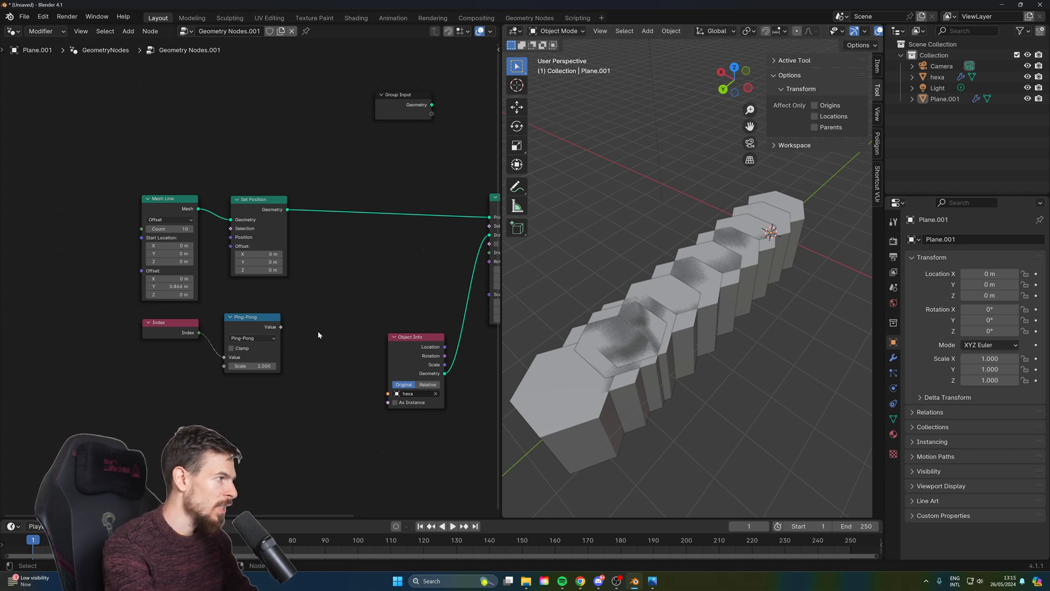
Add a Vector Math node set to Multiply and link it between Ping-Pong's Value and Set Position's Offset.
key("shift+a")
type("vecto")
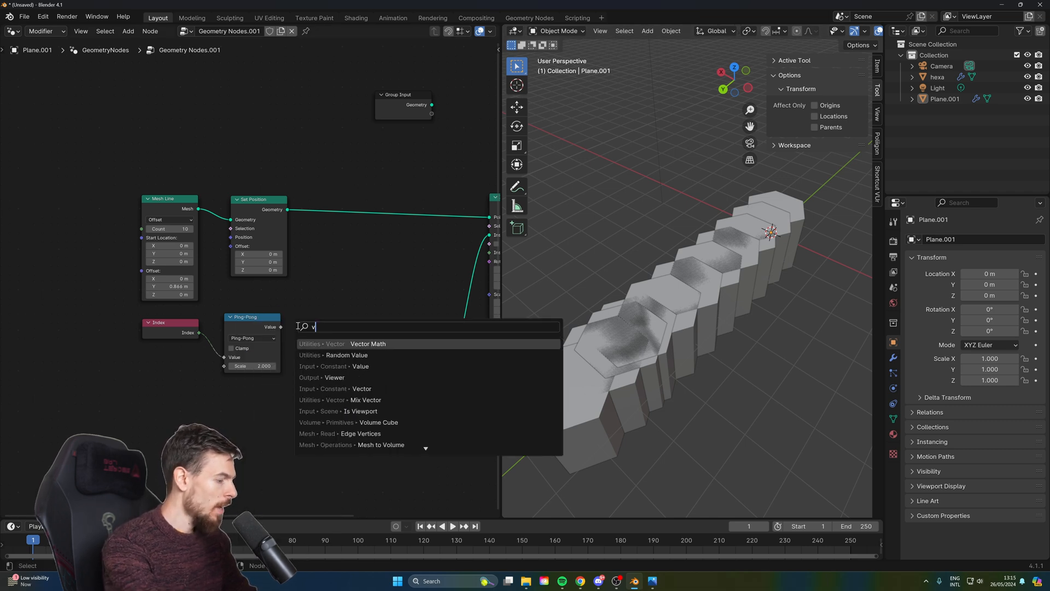
key("Down")
key("Down")
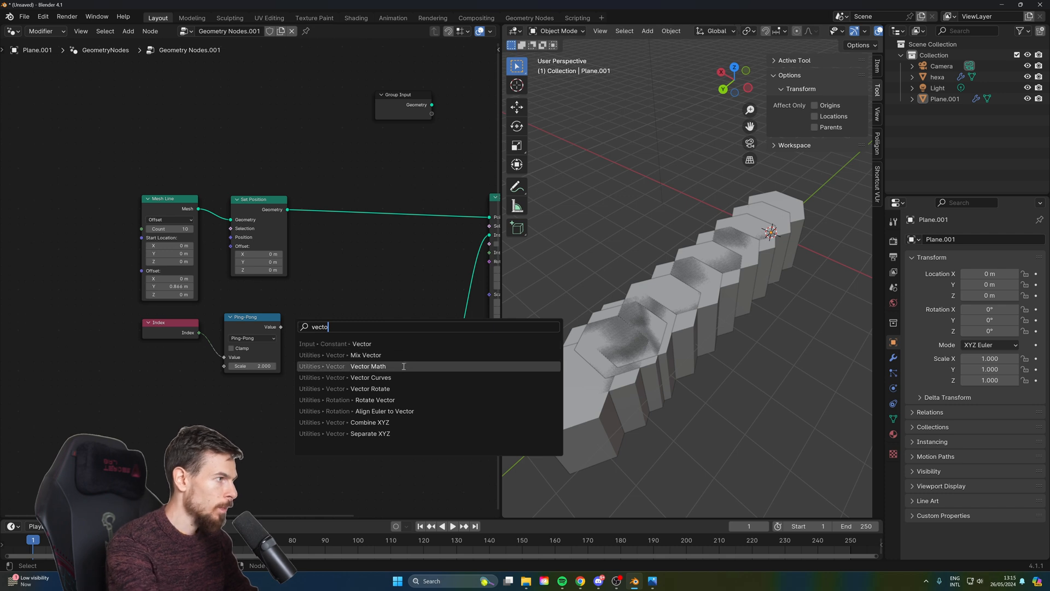
key("Return")
left_click(299, 305)
left_click(340, 330)
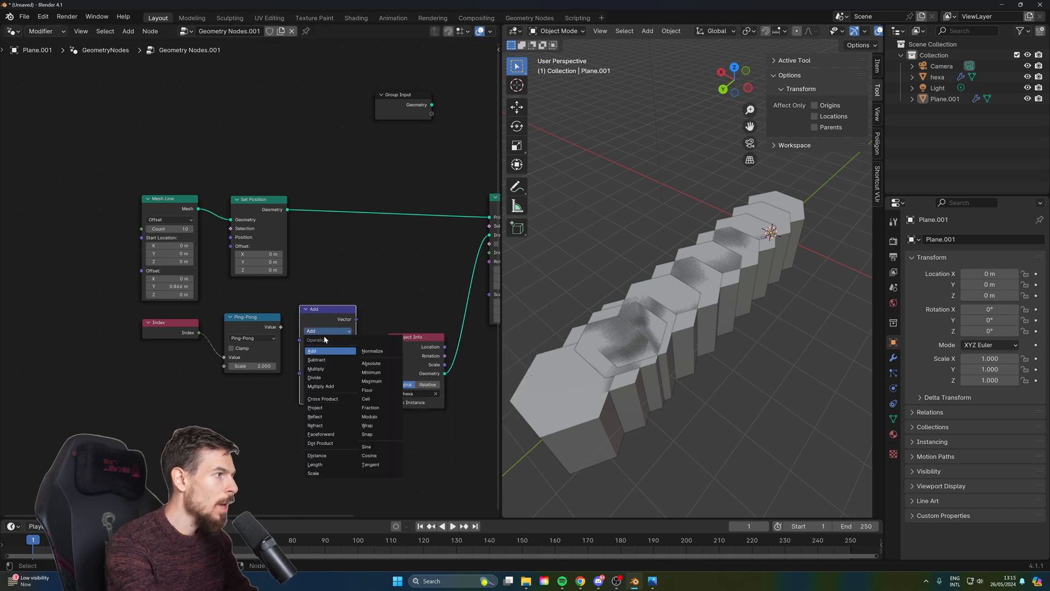
left_click(315, 368)
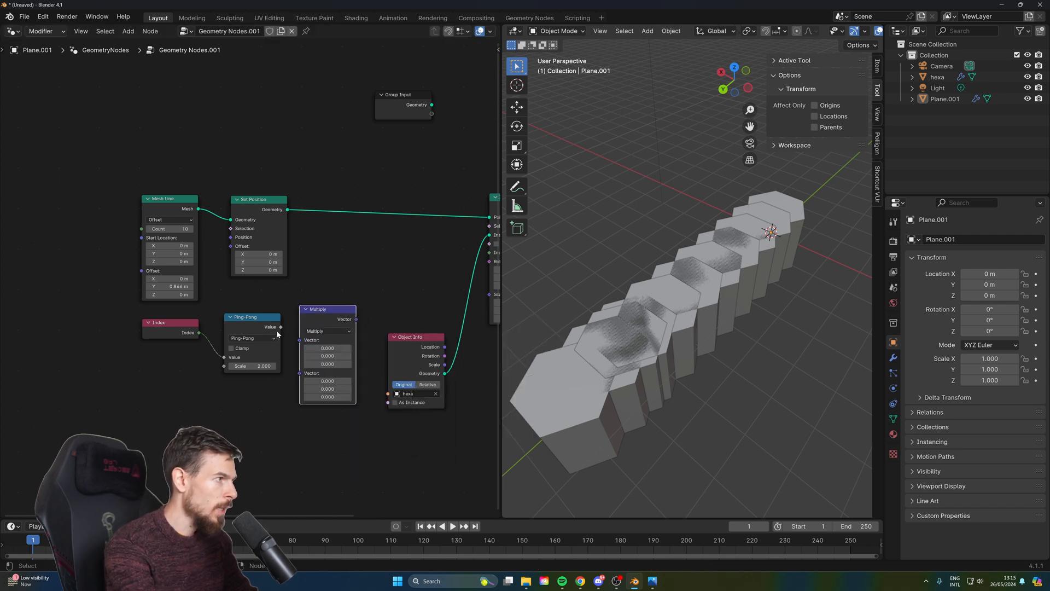
left_click_drag(281, 326, 300, 340)
left_click_drag(356, 318, 233, 248)
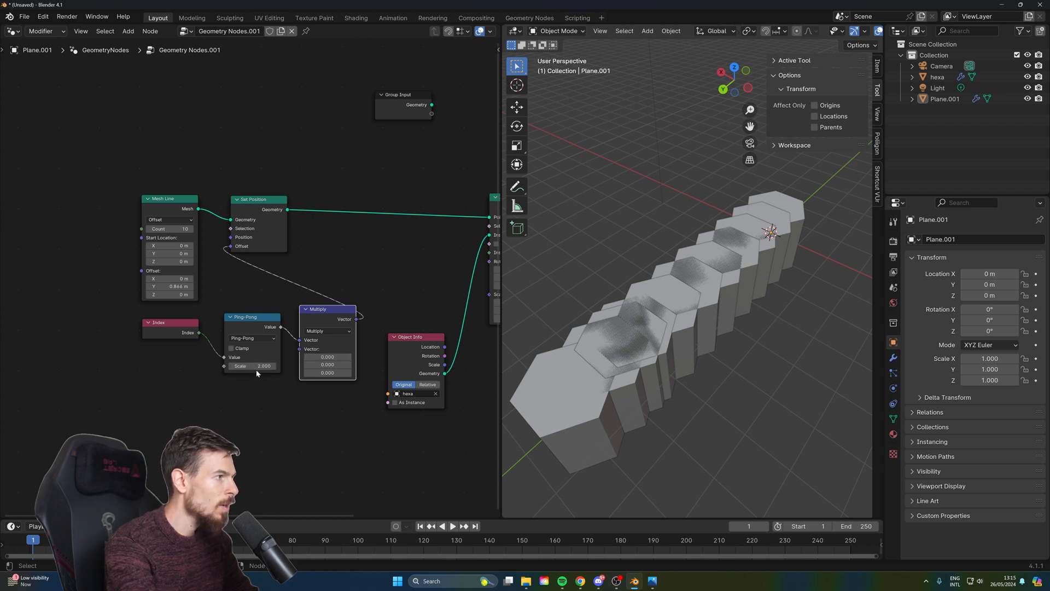
Set the X component of the Multiply node's second vector to 1.5.
mouse_move(328, 357)
left_mouse_down()
mouse_move(356, 357)
mouse_move(292, 356)
mouse_move(361, 364)
mouse_move(329, 373)
left_mouse_up()
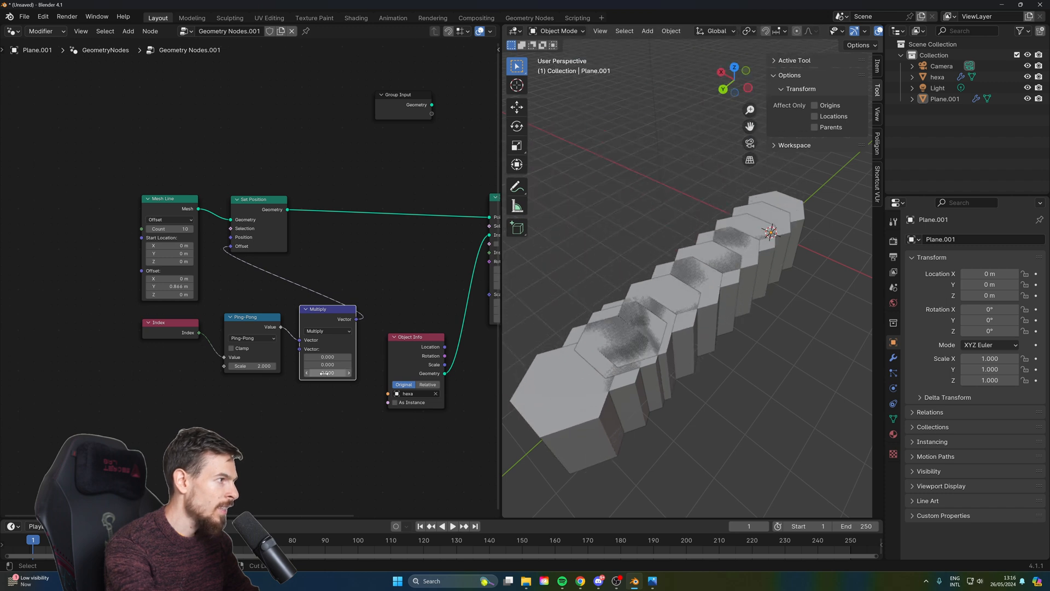
left_click(314, 357)
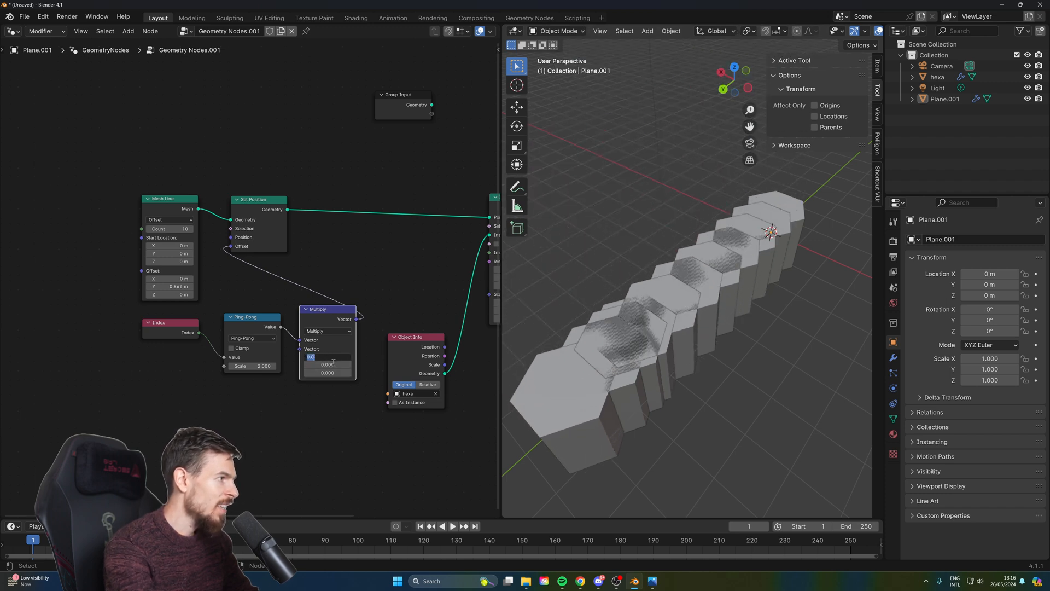
type("1.5")
key("Return")
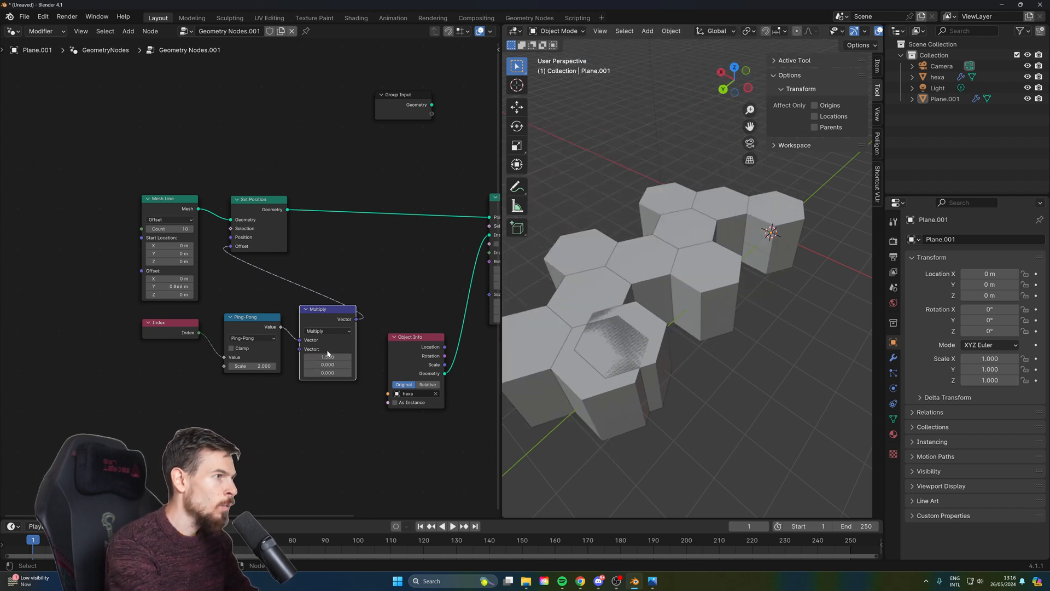
Hide the original hexa object in the viewport and reselect Plane.001.
left_click(944, 78)
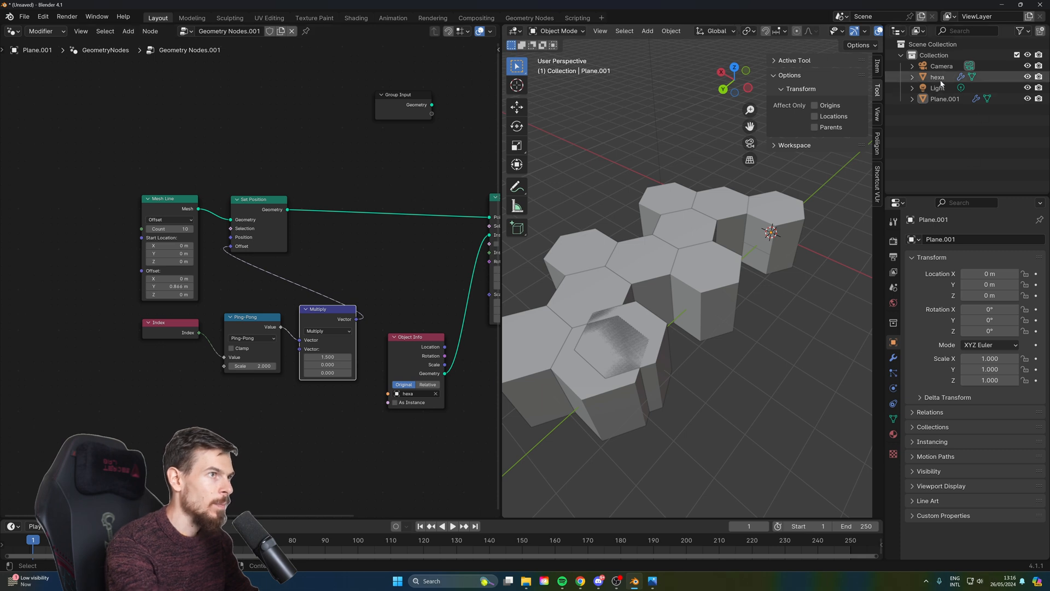
left_click(1027, 77)
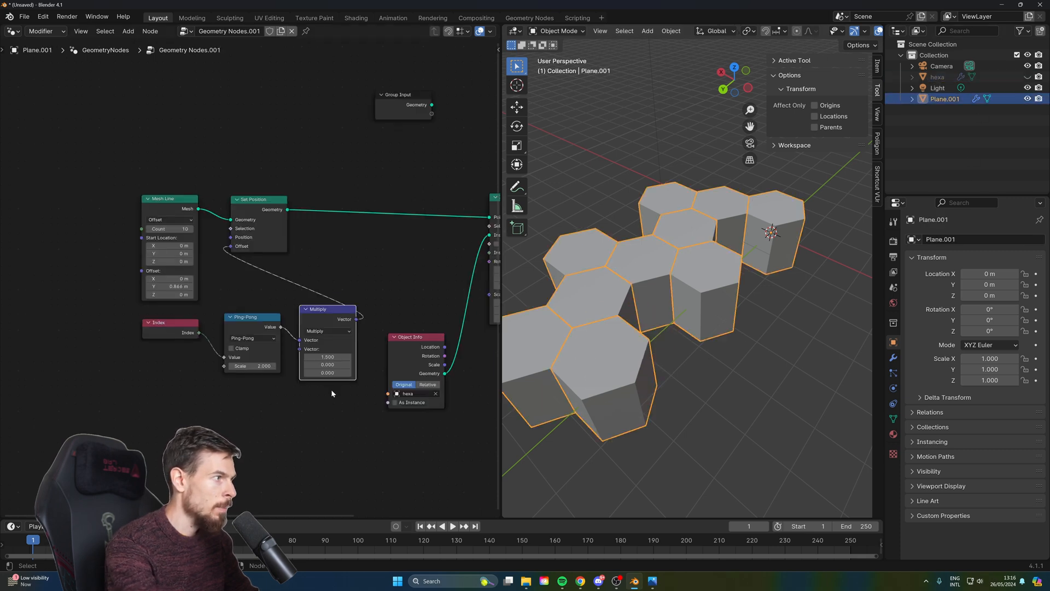
Set the Mesh Line's Count to 50.
scroll(662, 364, "down", 4)
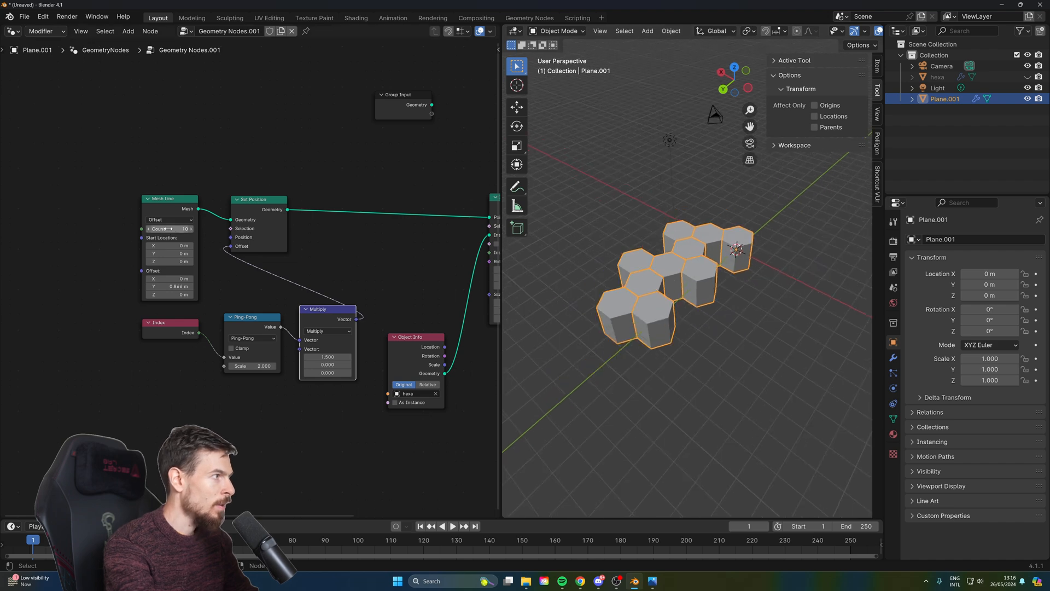
mouse_move(167, 228)
left_mouse_down()
mouse_move(208, 228)
mouse_move(153, 228)
mouse_move(180, 229)
left_mouse_up()
scroll(644, 345, "down", 5)
scroll(645, 345, "up", 1)
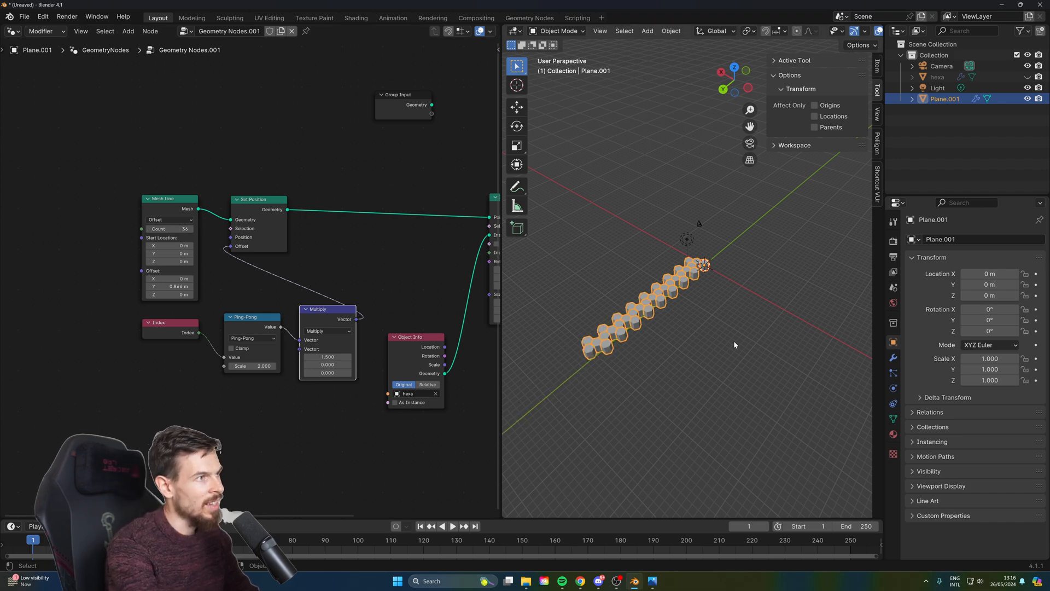
left_click(180, 229)
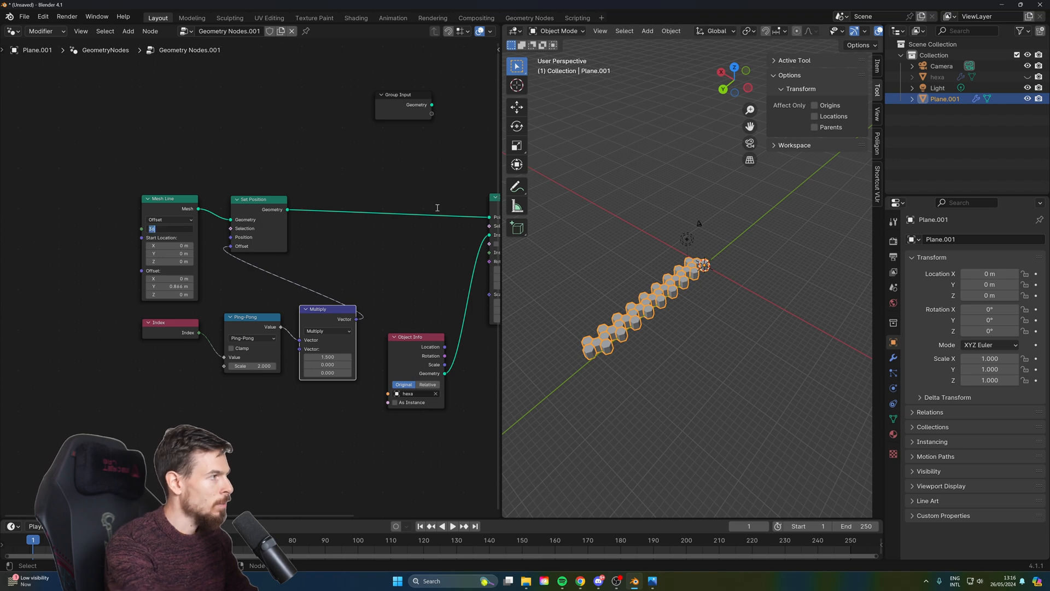
type("50")
key("Return")
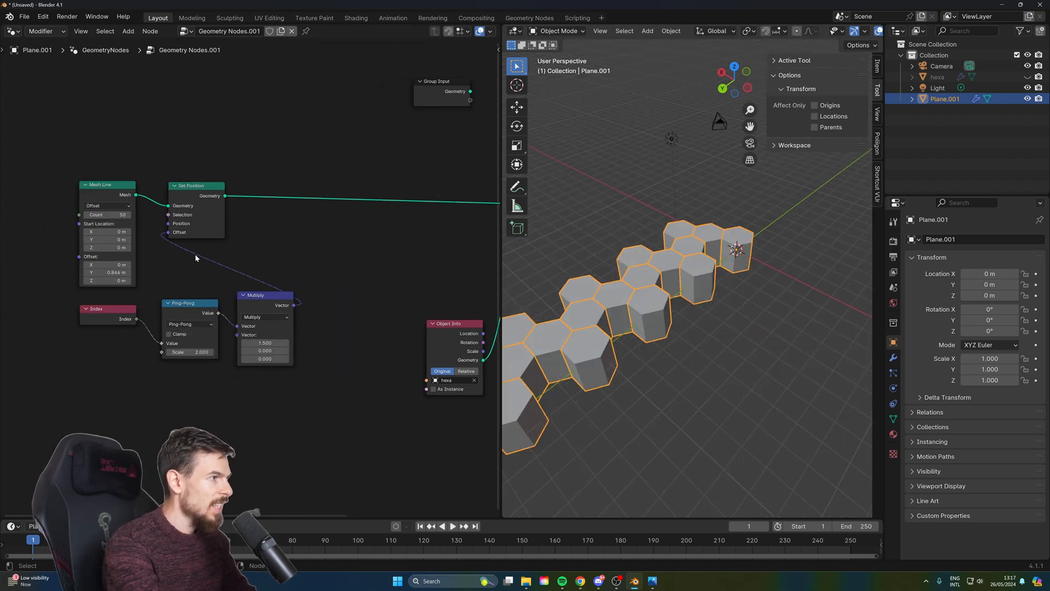
Add a Frame node and place it over the Mesh Line node.
left_click_drag(305, 149, 44, 424)
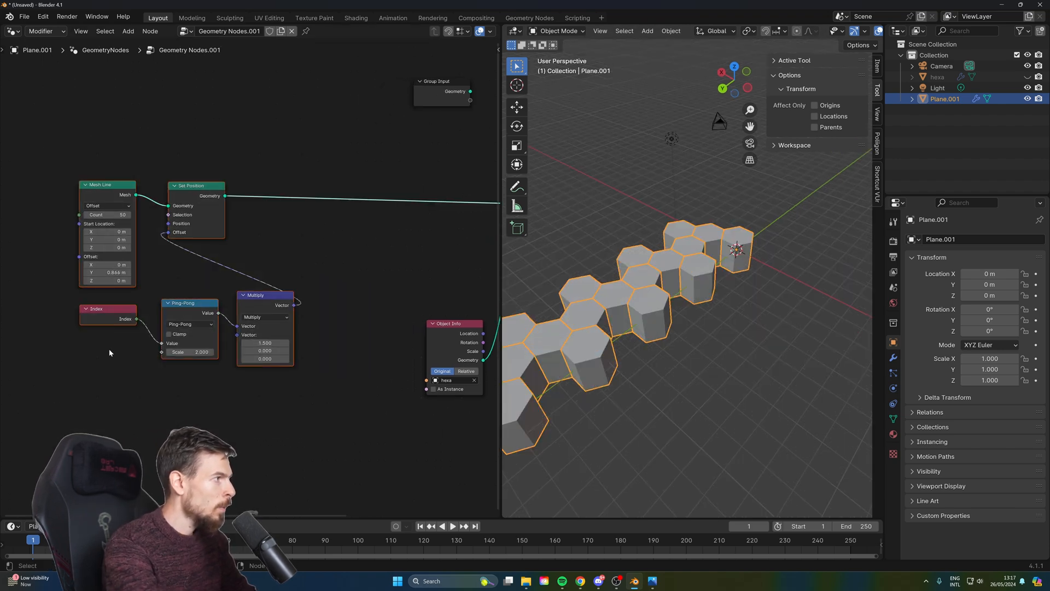
scroll(133, 378, "up", 3)
scroll(148, 344, "down", 1)
middle_click_drag(158, 316, 291, 317)
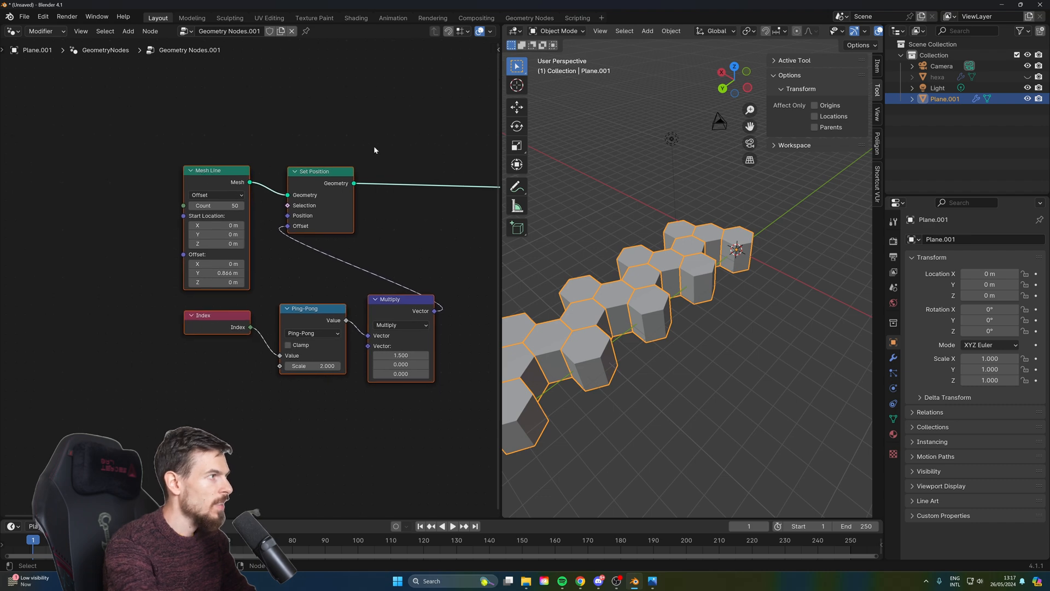
left_click(374, 427)
middle_click_drag(366, 427, 286, 436)
scroll(287, 435, "up", 1)
key("shift+a")
type("fra")
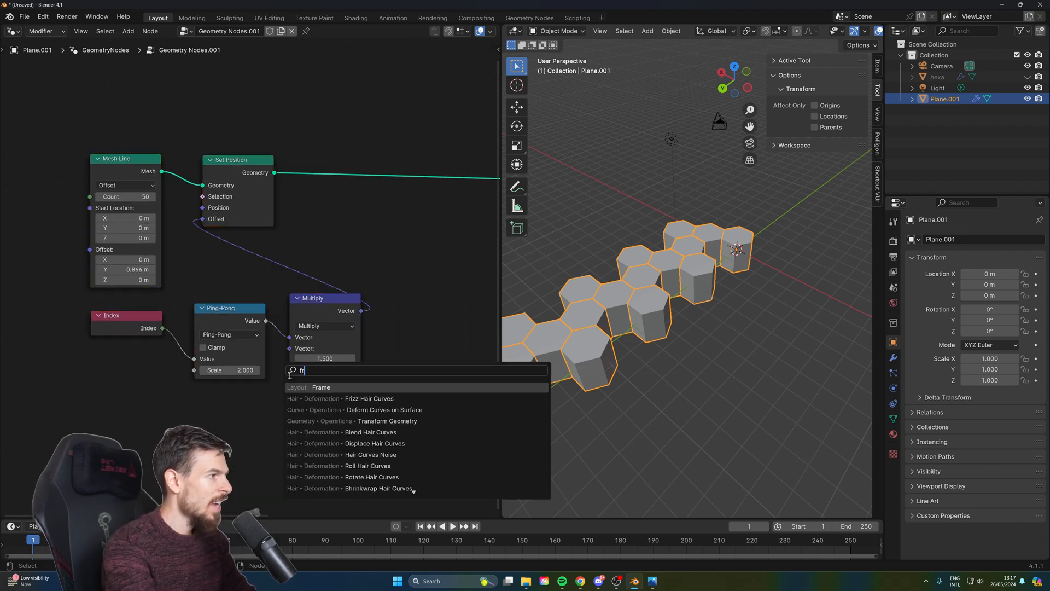
left_click(321, 387)
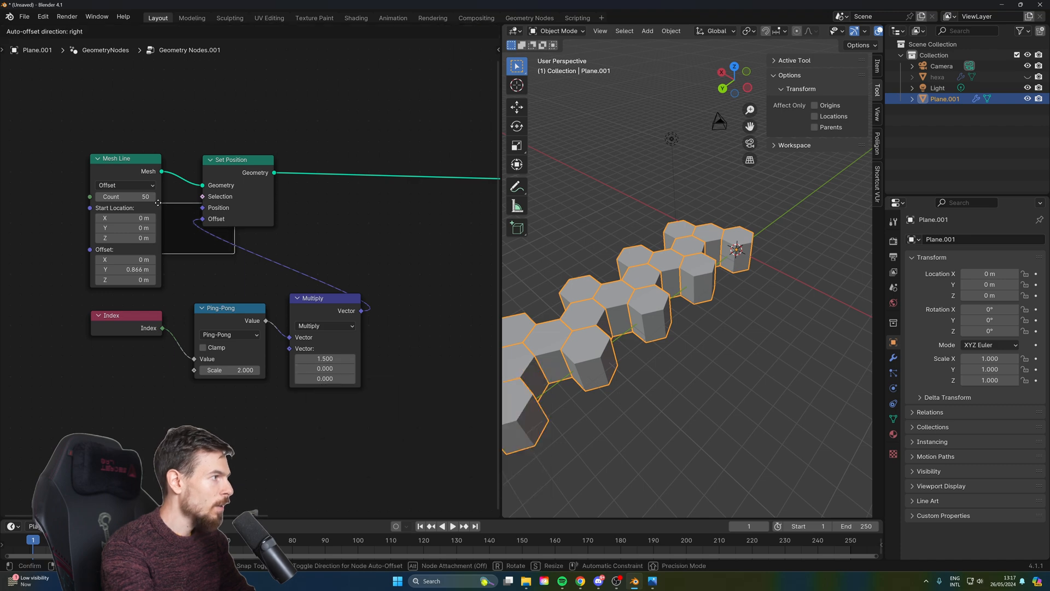
left_click(95, 158)
key("g")
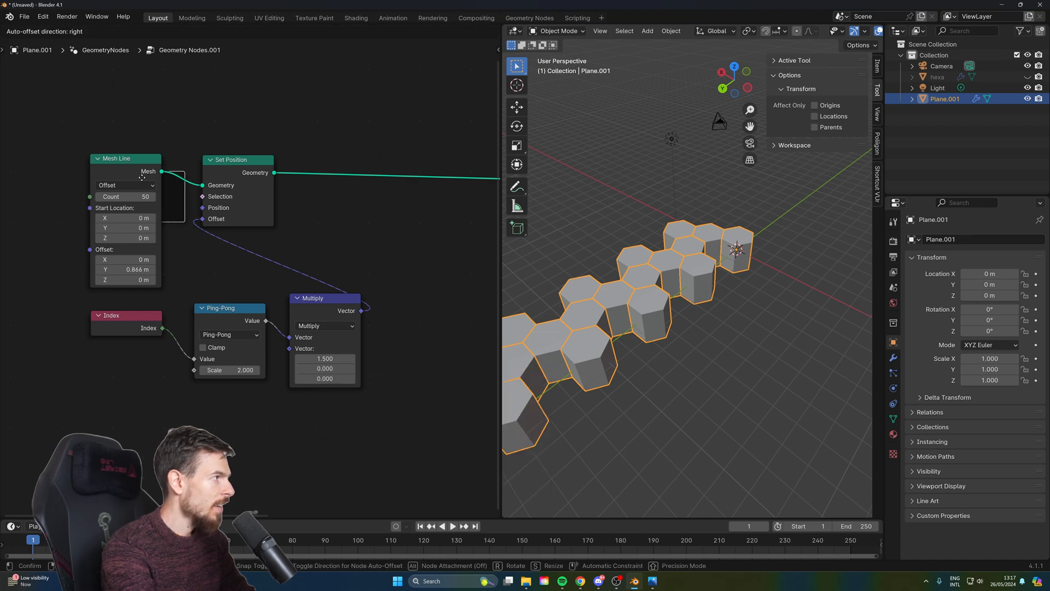
left_click(133, 126)
Move the Mesh Line, Index, Set Position, Ping-Pong and Multiply nodes into the frame, arrange them compactly and reposition the frame.
left_click_drag(120, 157, 135, 134)
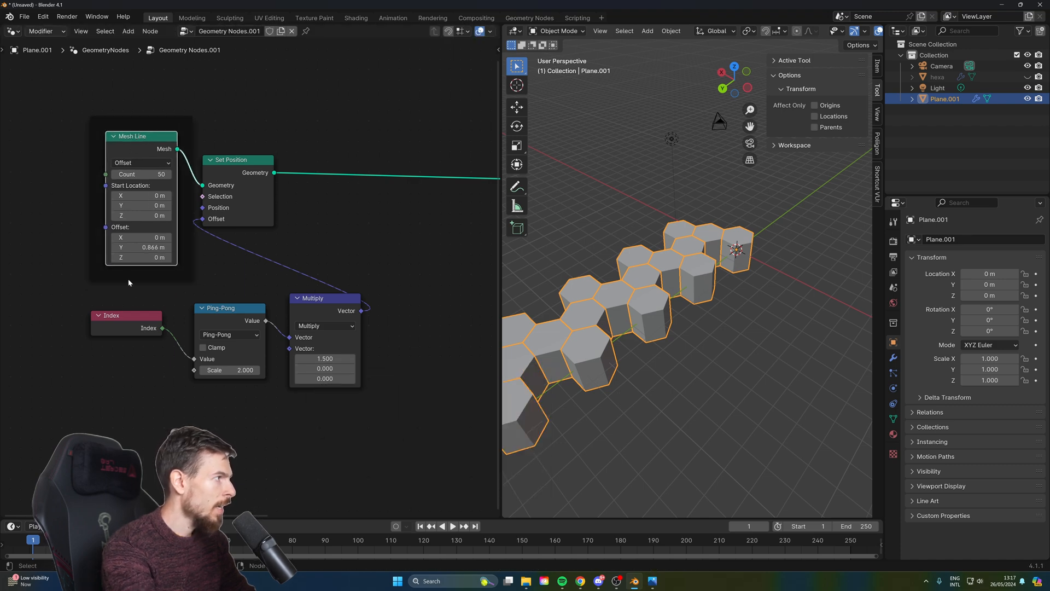
left_click_drag(128, 314, 137, 273)
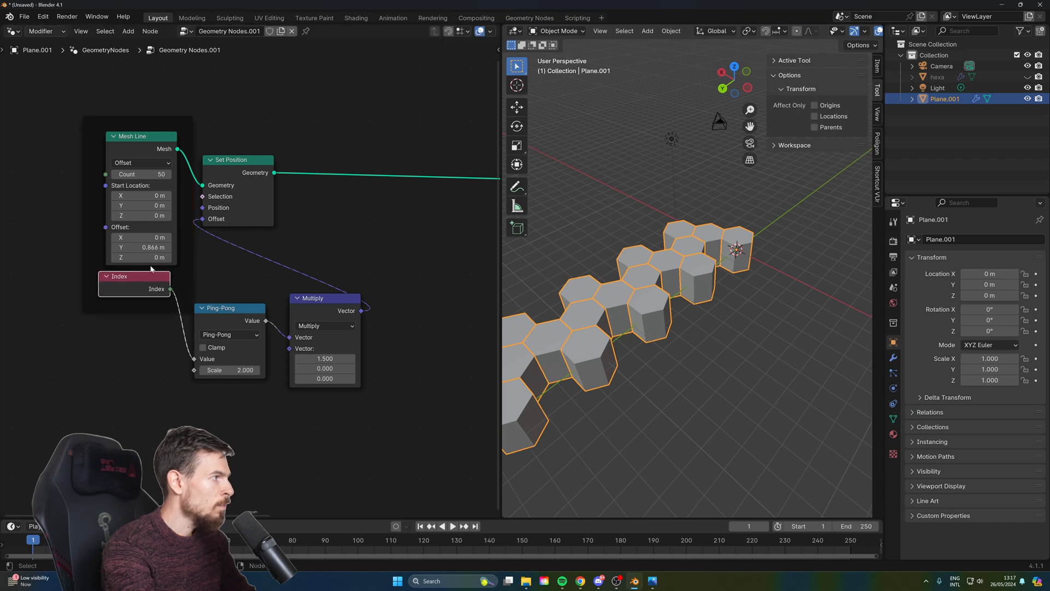
left_click_drag(244, 165, 266, 153)
left_click_drag(220, 304, 229, 259)
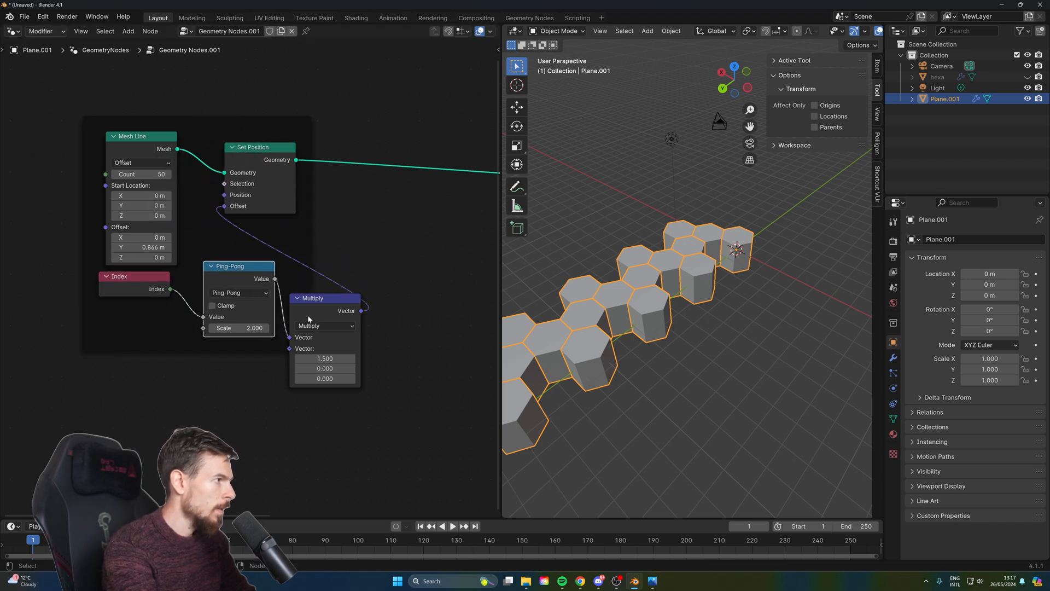
left_click_drag(317, 305, 309, 277)
left_click_drag(233, 267, 225, 277)
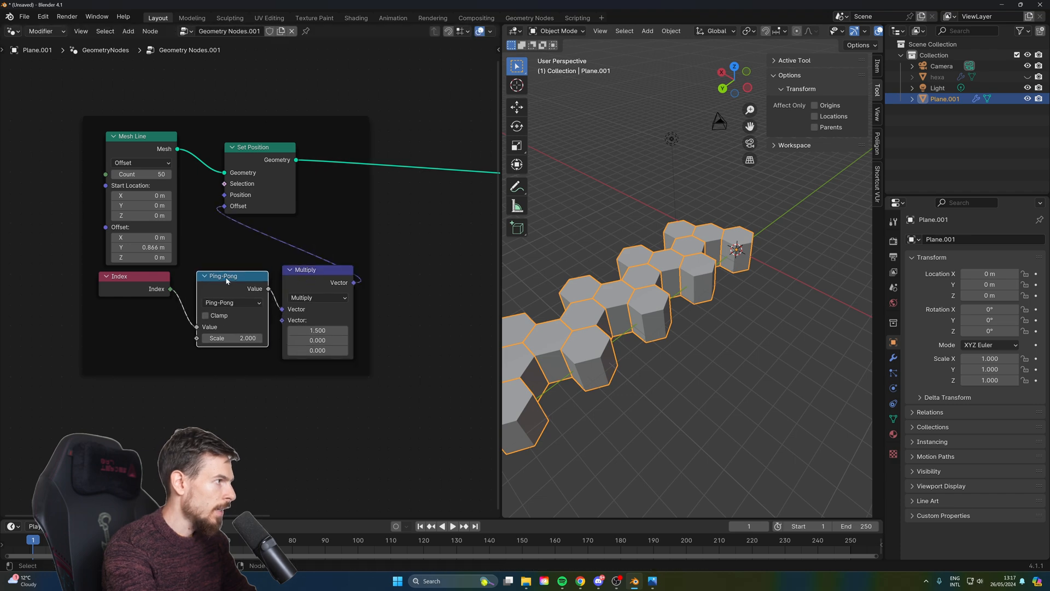
left_click(360, 216)
left_click_drag(347, 202, 373, 277)
left_click(363, 201)
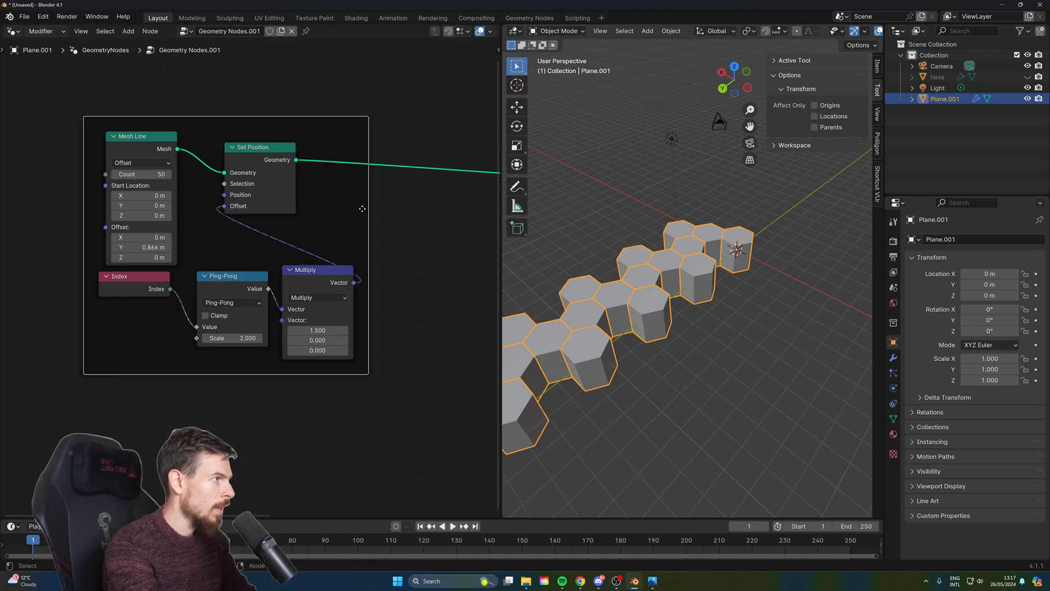
left_click_drag(362, 208, 344, 223)
Add a second Frame node in the empty space above the first frame.
scroll(378, 249, "down", 5)
middle_click_drag(426, 286, 324, 330)
left_click(210, 126)
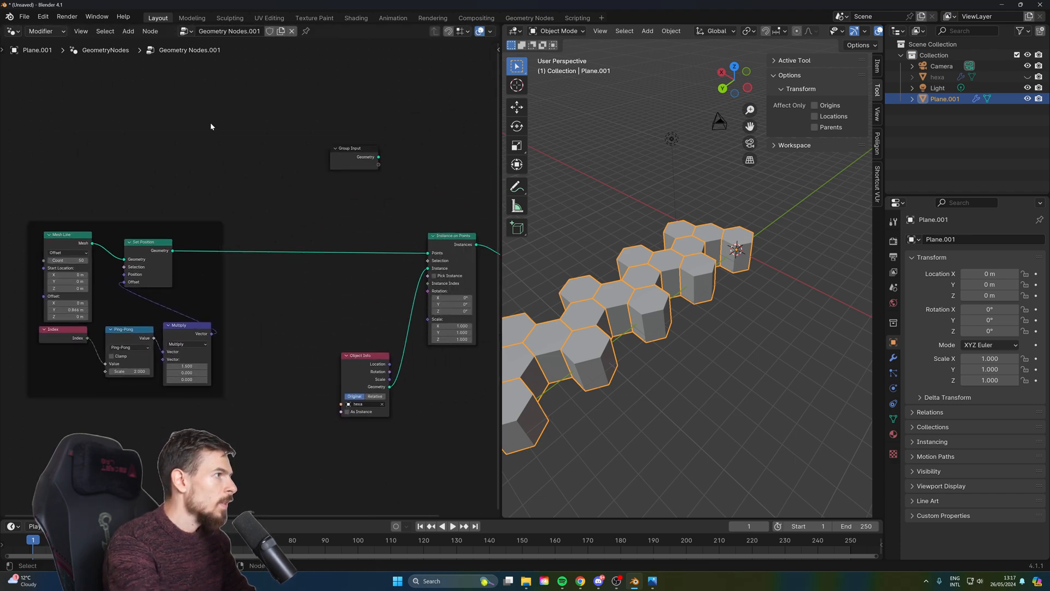
key("shift+a")
type("frame")
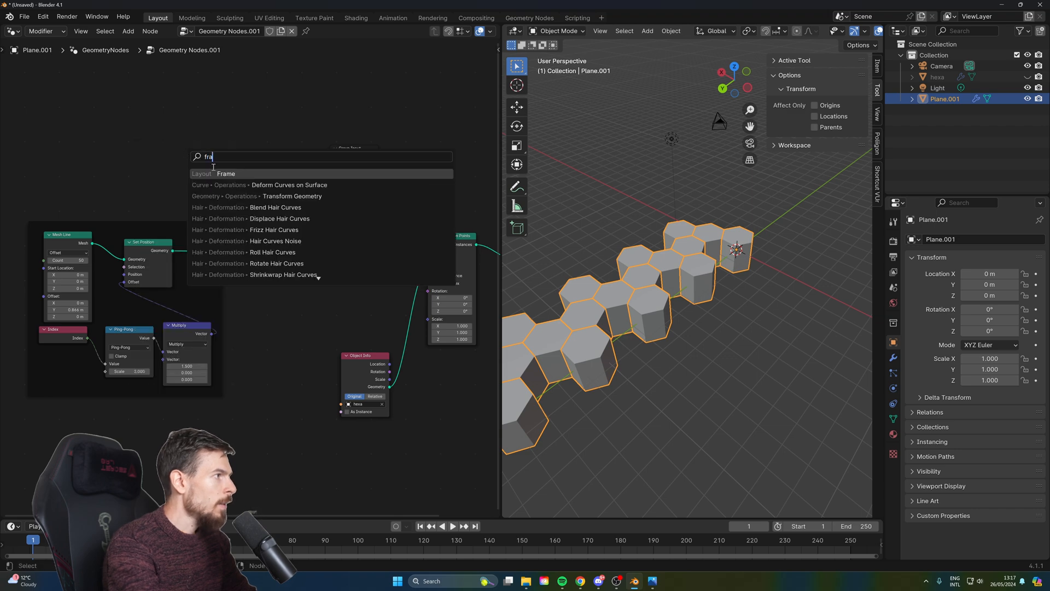
key("Return")
left_click(189, 131)
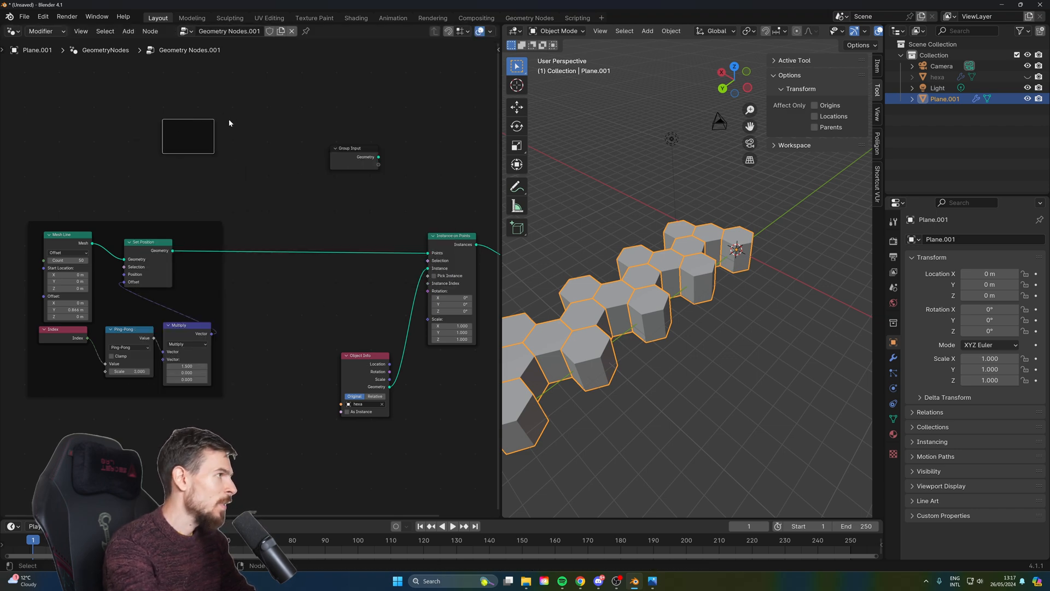
Copy the Mesh Line node and place the duplicate inside the second frame.
left_click(72, 237)
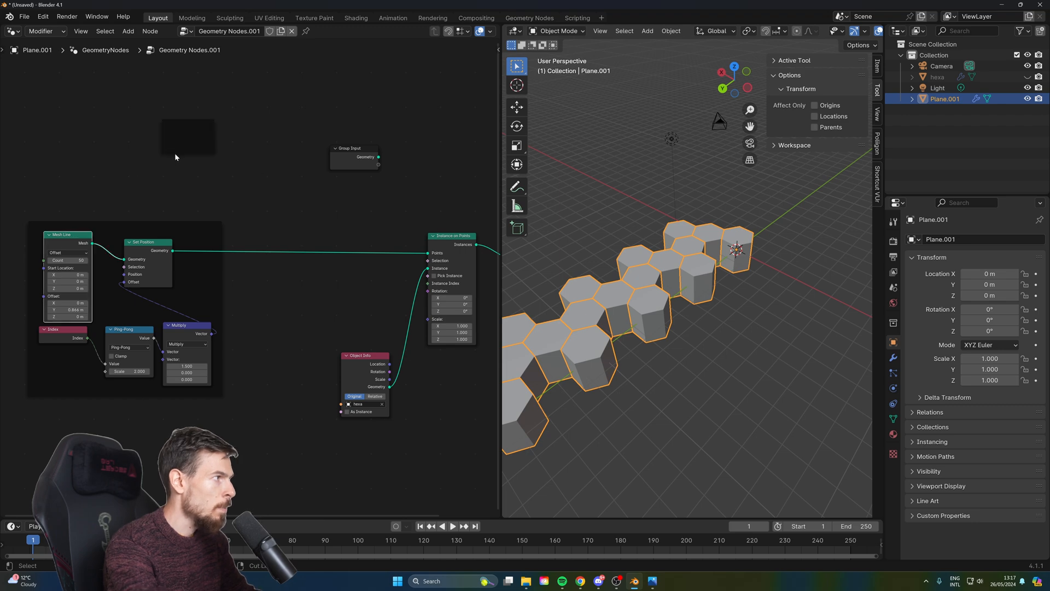
left_click(193, 136)
key("ctrl+v")
left_click_drag(202, 94, 228, 93)
Set the duplicated Mesh Line's Offset to 0 m in Y and 3 m in X.
scroll(234, 110, "up", 6)
middle_click_drag(235, 99, 290, 287)
scroll(290, 288, "up", 2)
left_click(309, 235)
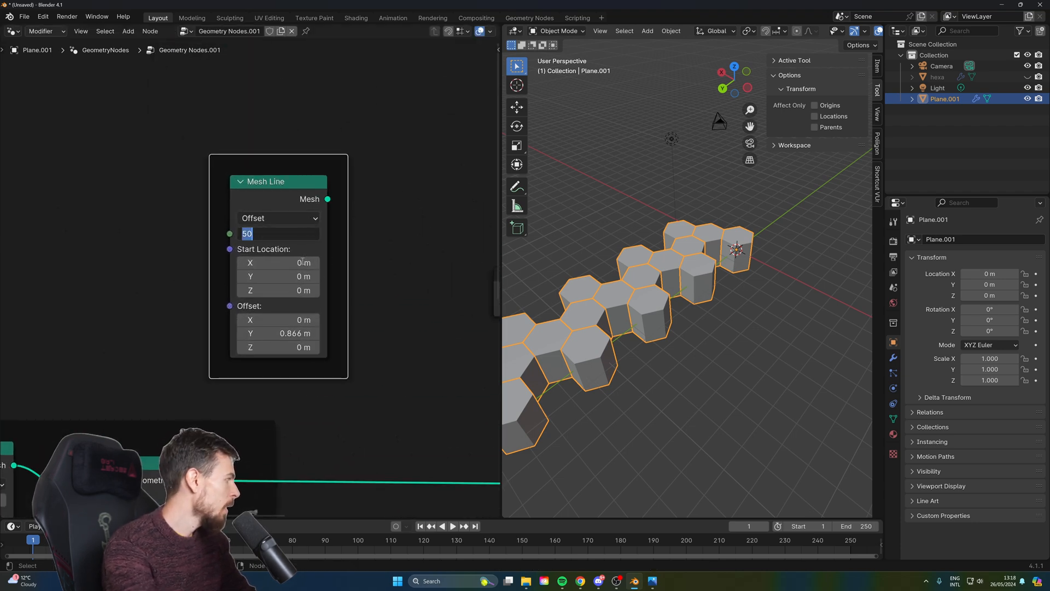
left_click(299, 332)
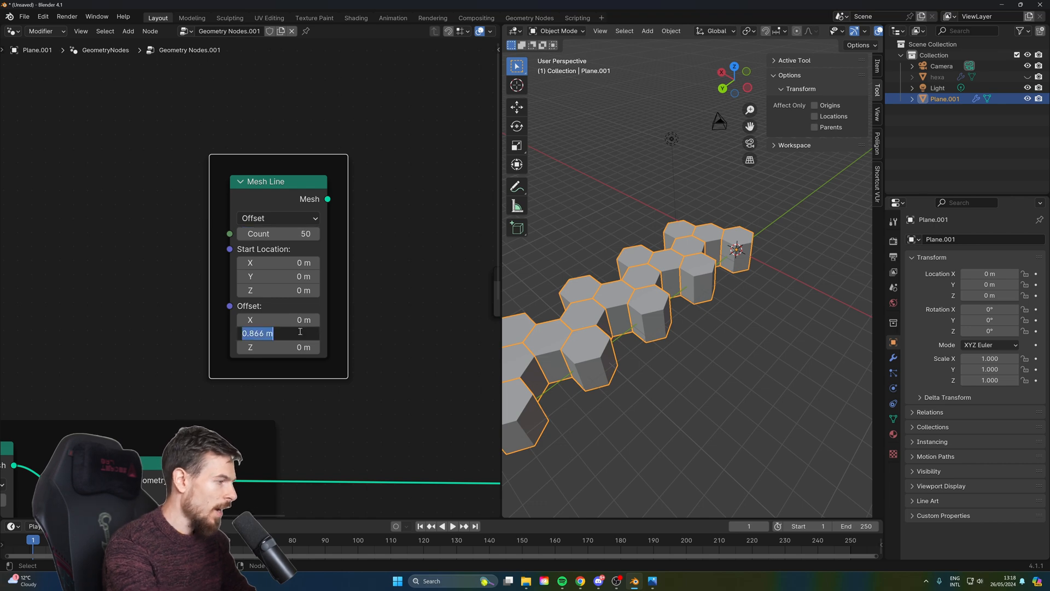
type("0")
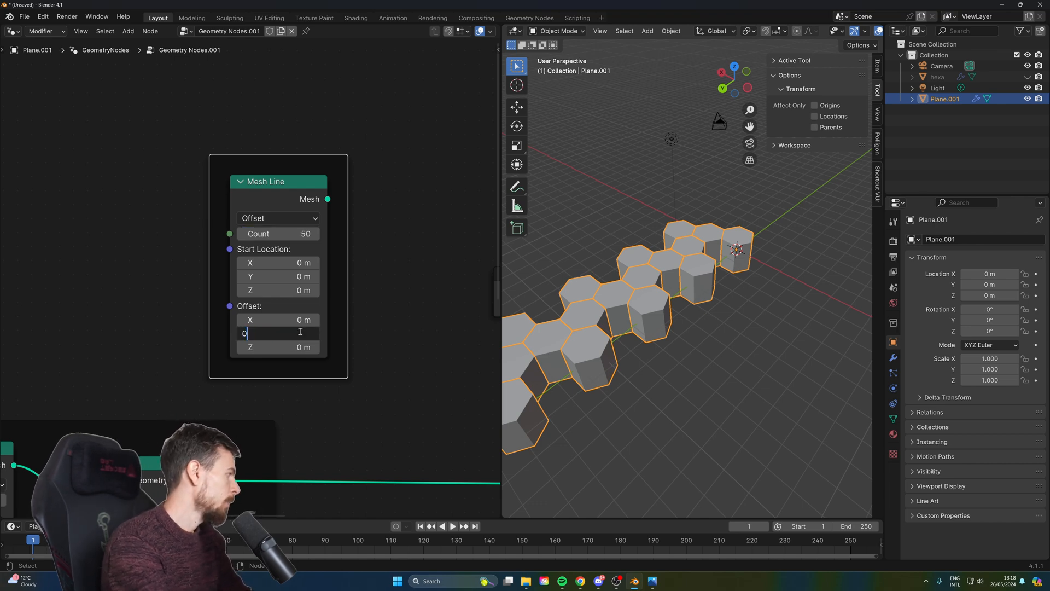
key("Return")
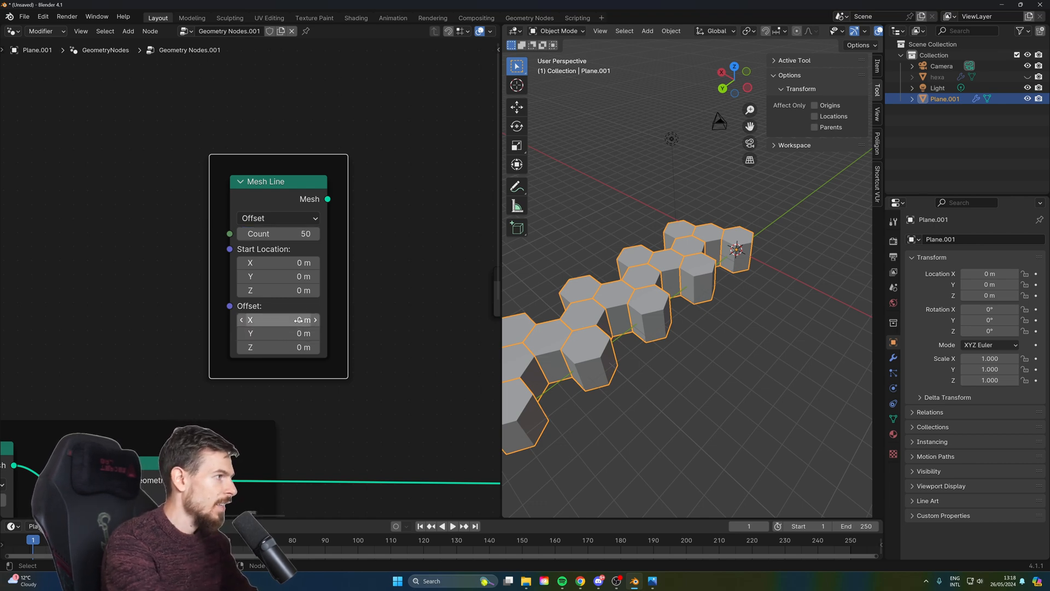
left_click(301, 321)
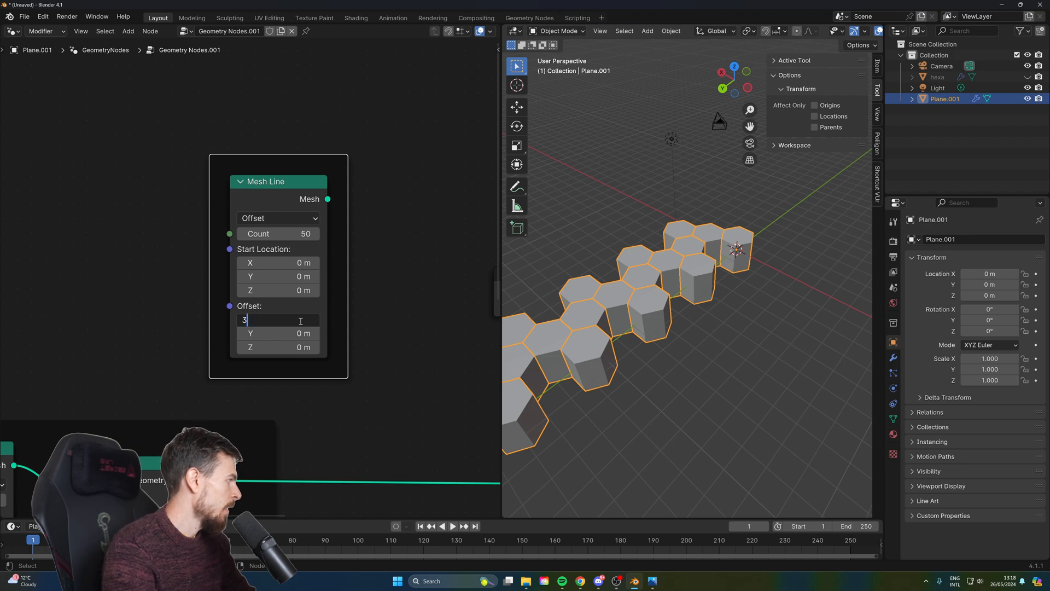
key("Return")
Move the Group Input node up, clear of the area beside the second frame.
scroll(414, 329, "down", 4)
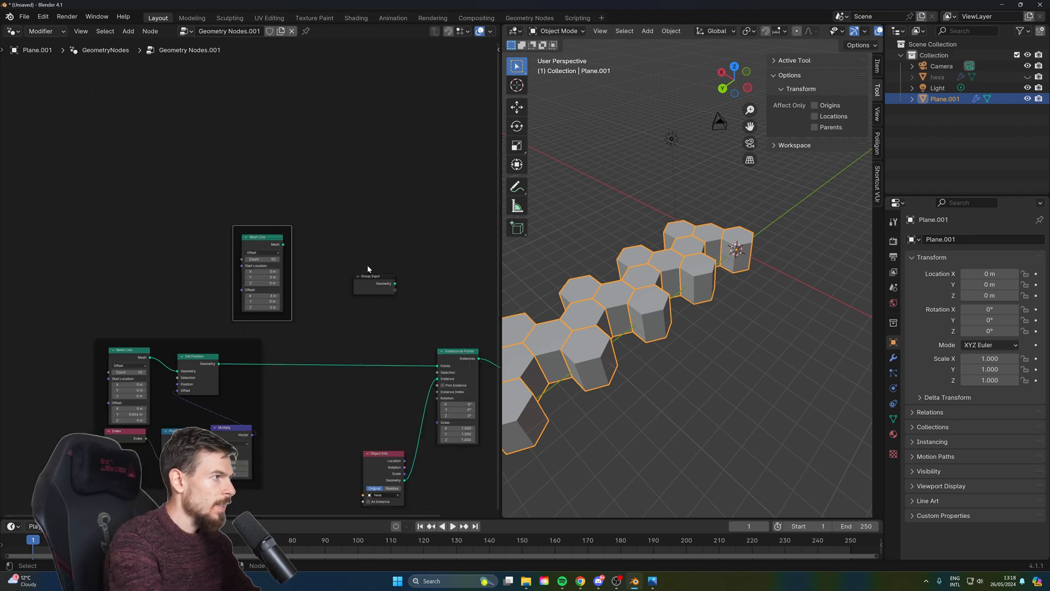
left_click_drag(370, 276, 390, 159)
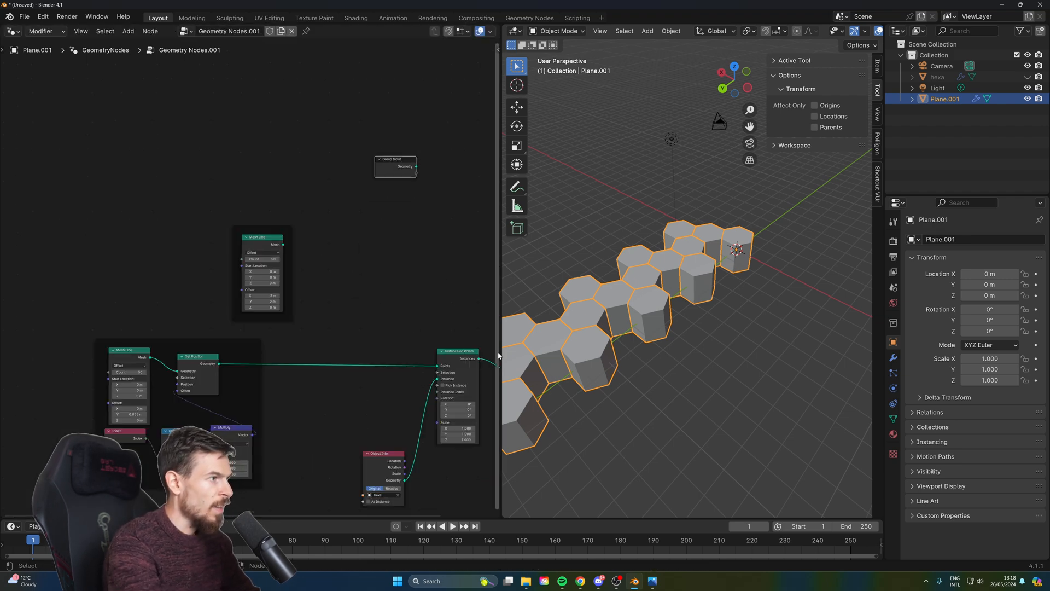
Add an Instance on Points node beside the second frame and link the duplicated Mesh Line's Mesh to its Instance input.
scroll(416, 285, "up", 2)
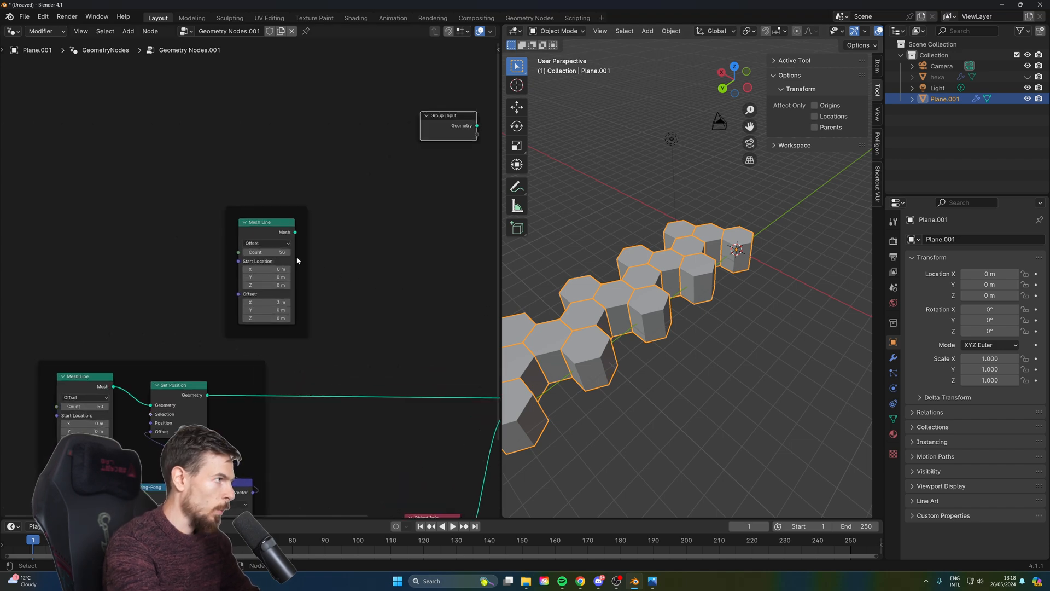
key("shift+a")
type("instance on")
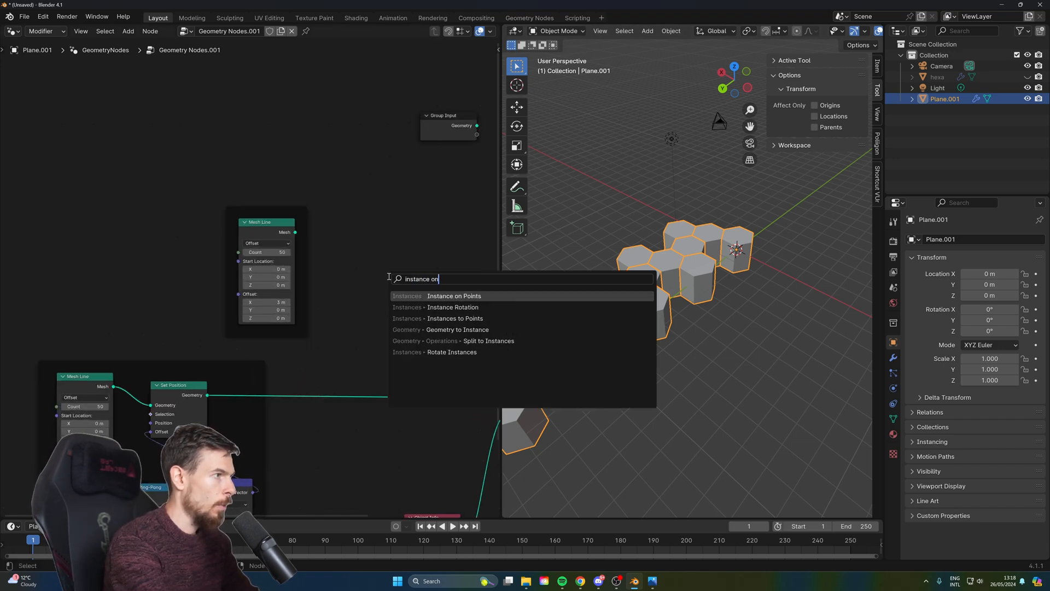
key("Return")
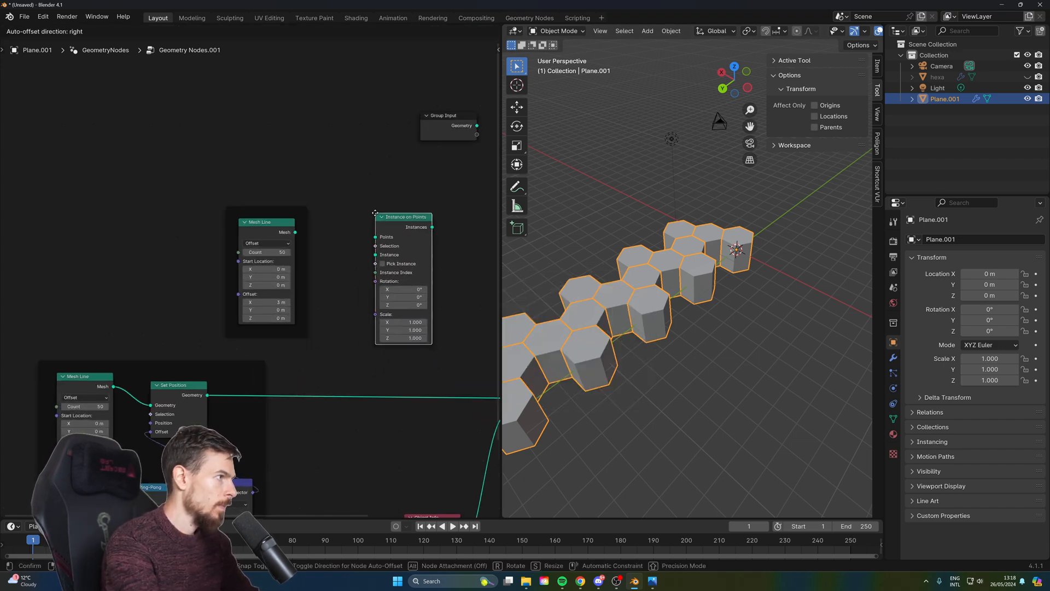
left_click(346, 204)
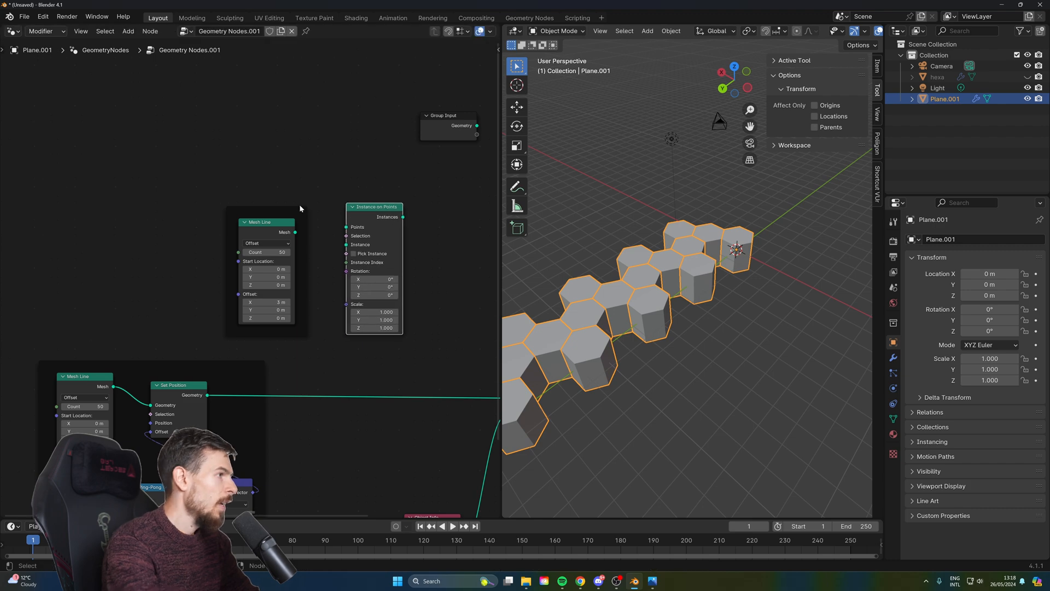
left_click_drag(293, 233, 295, 232)
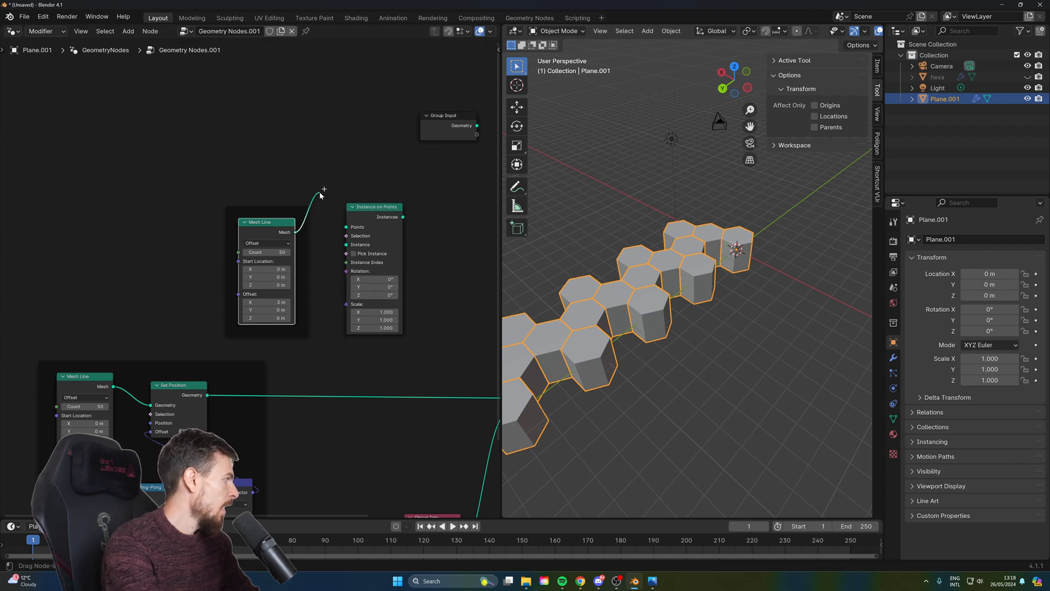
left_click_drag(341, 262, 347, 253)
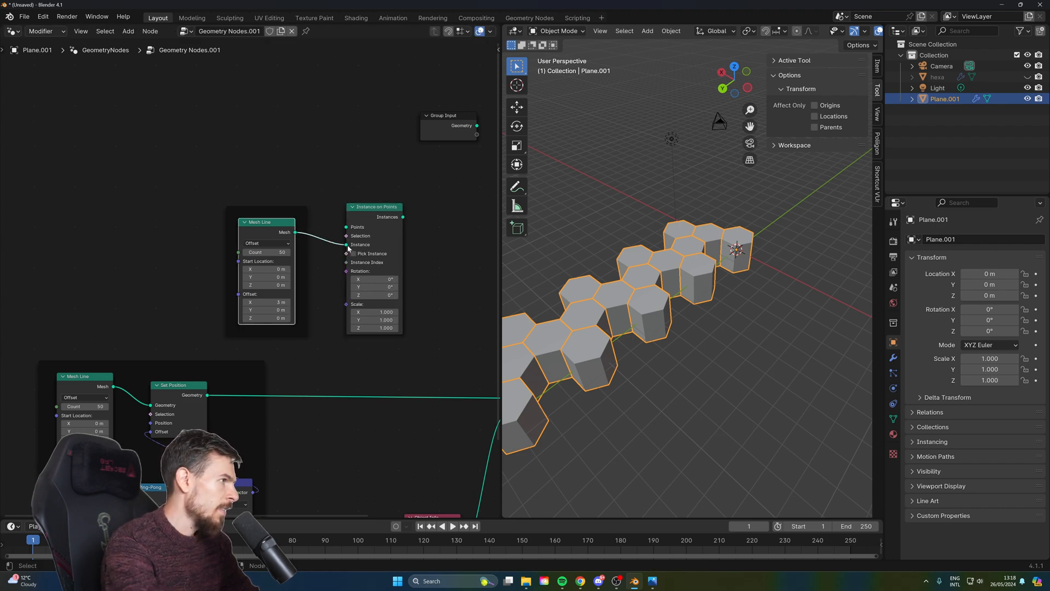
Add a Realize Instances node and link the new Instance on Points node's Instances output to its Geometry input.
middle_click_drag(440, 307, 313, 260)
scroll(313, 260, "down", 1)
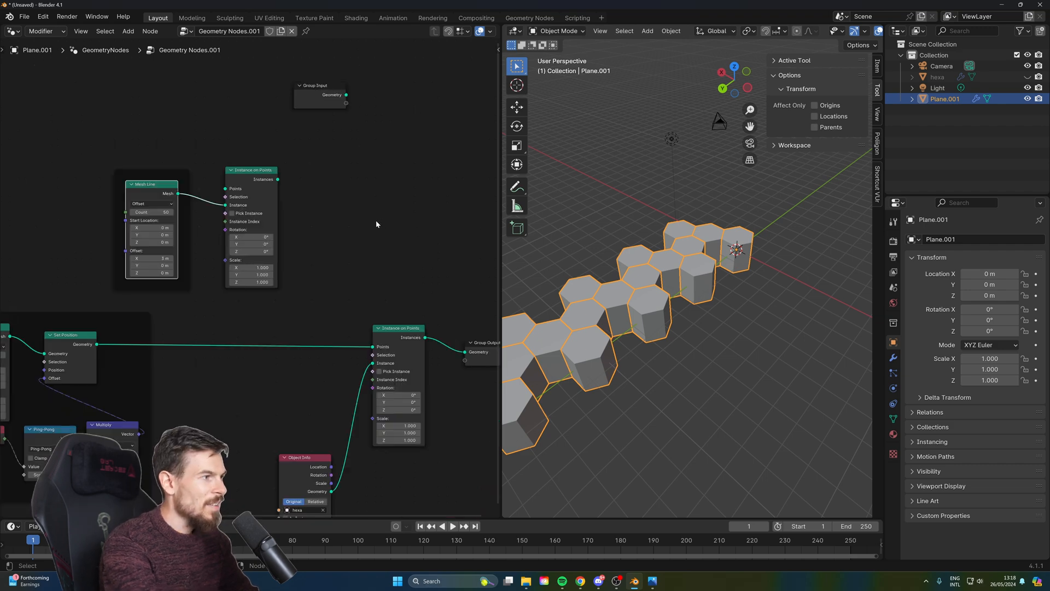
middle_click_drag(376, 223, 328, 200)
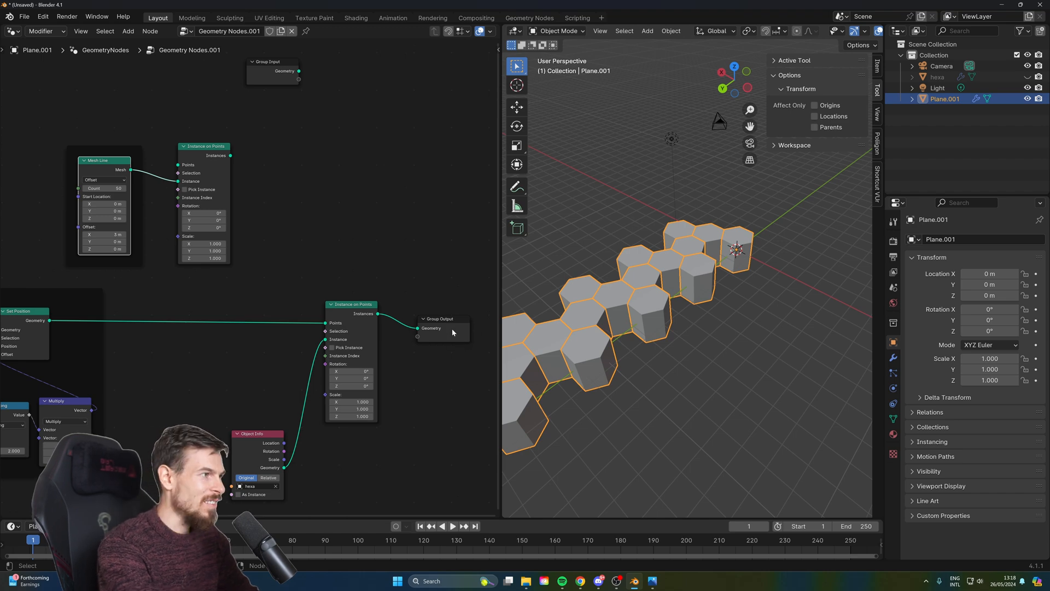
scroll(622, 305, "down", 2)
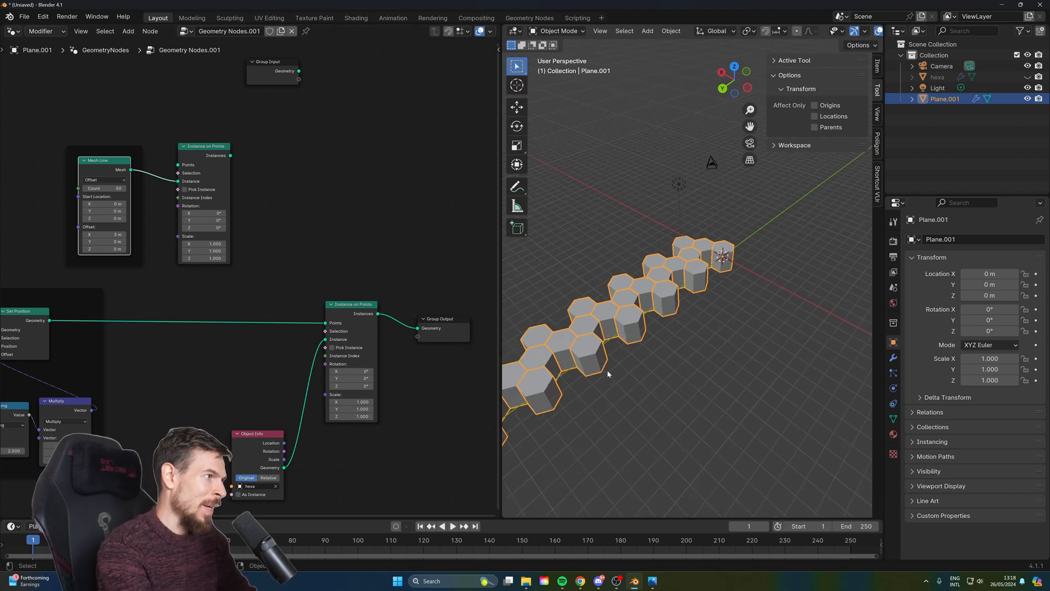
scroll(607, 374, "up", 2)
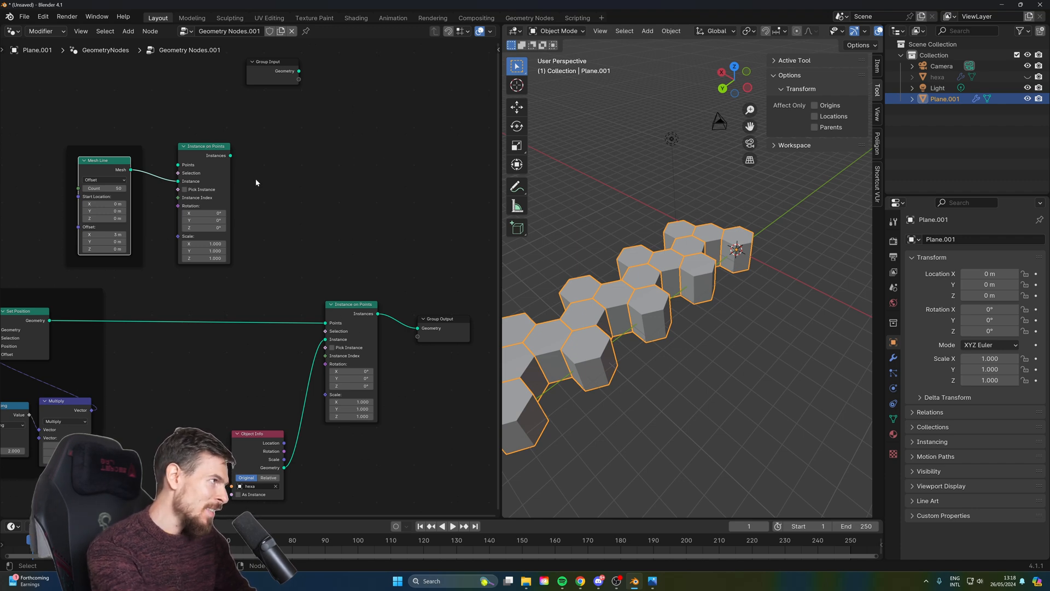
key("shift+a")
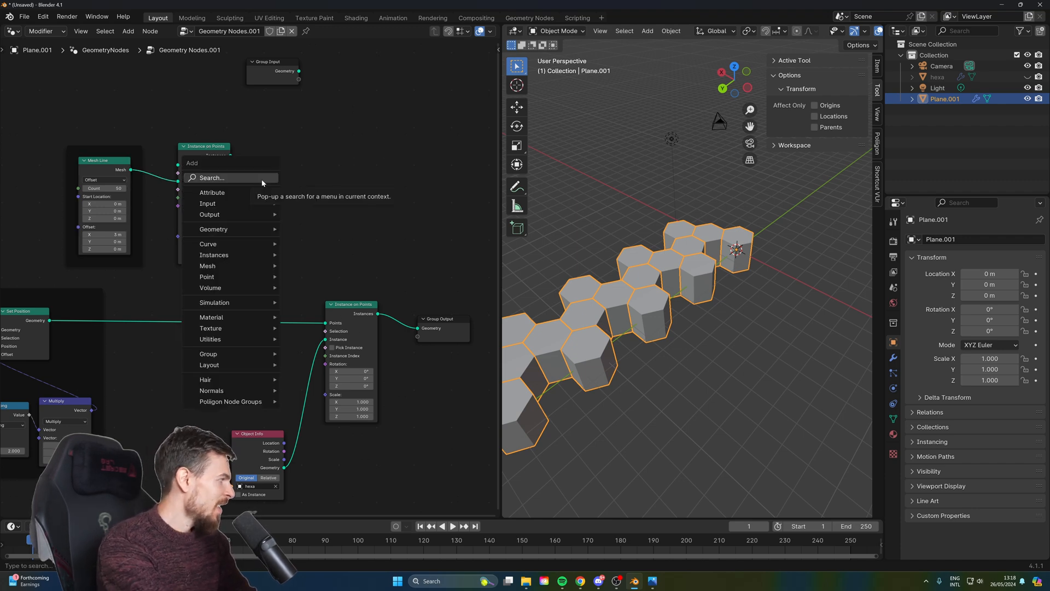
type("realize")
key("Return")
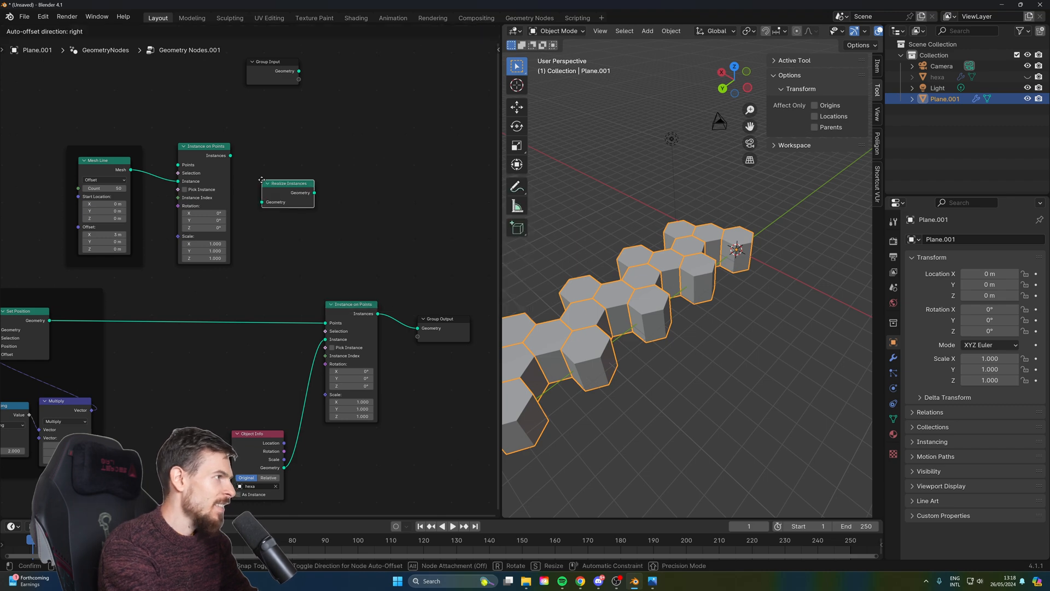
left_click(262, 180)
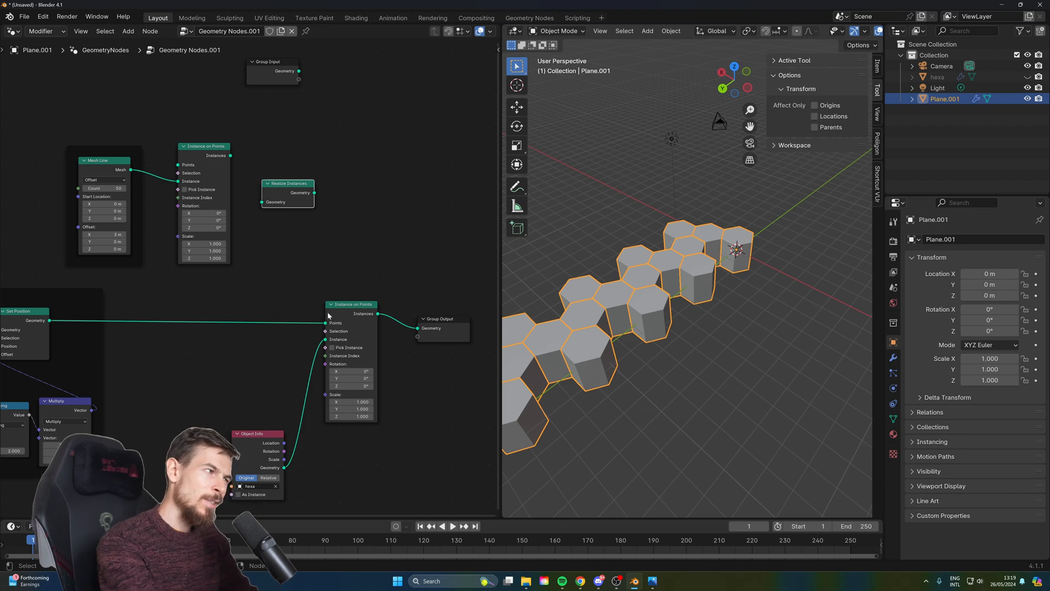
left_click(232, 160)
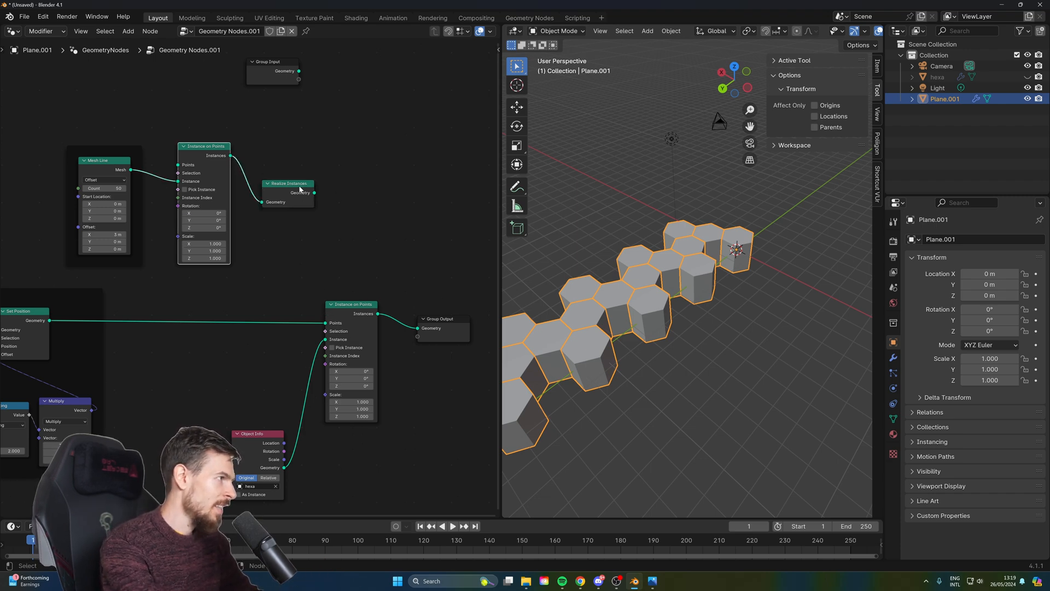
Link Realize Instances to the Points input of the hexagon Instance on Points node, and Set Position's Geometry to the new Instance on Points node's Points.
left_click_drag(296, 186, 326, 323)
middle_click_drag(48, 326, 190, 332)
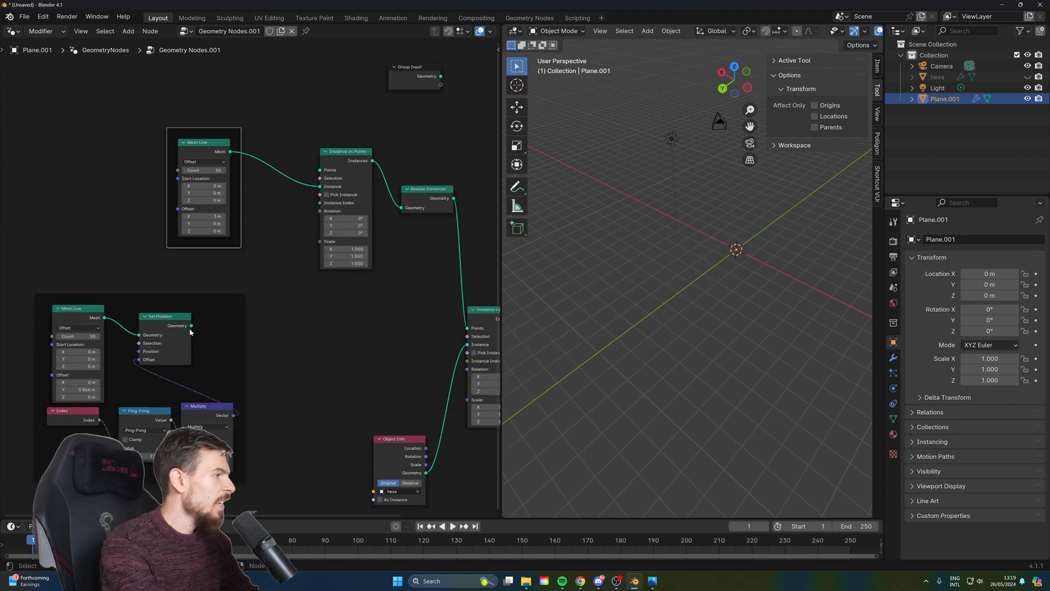
left_click_drag(191, 327, 195, 328)
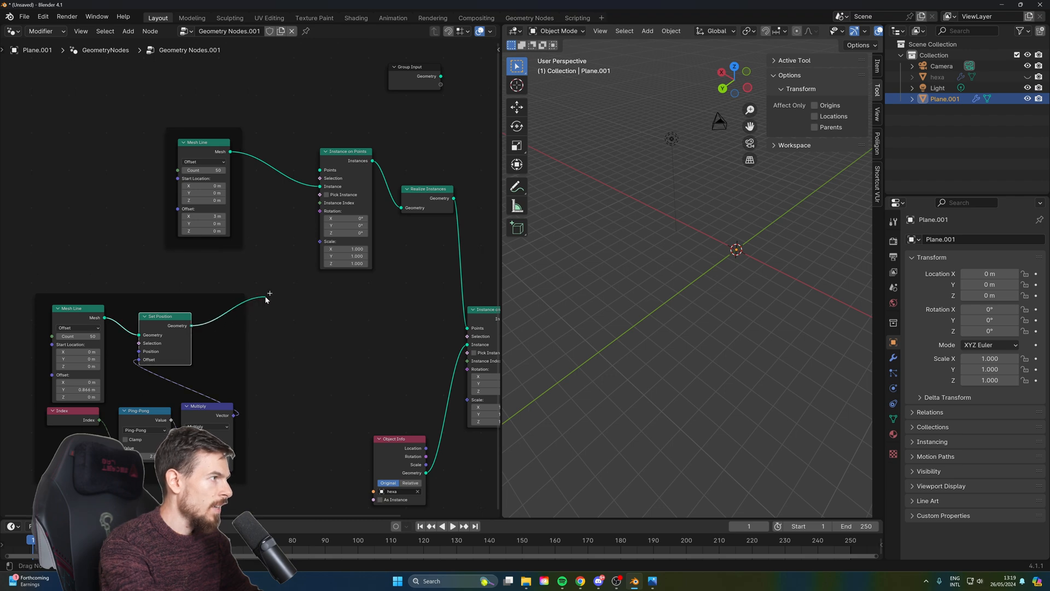
left_click_drag(265, 296, 322, 171)
scroll(730, 383, "down", 5)
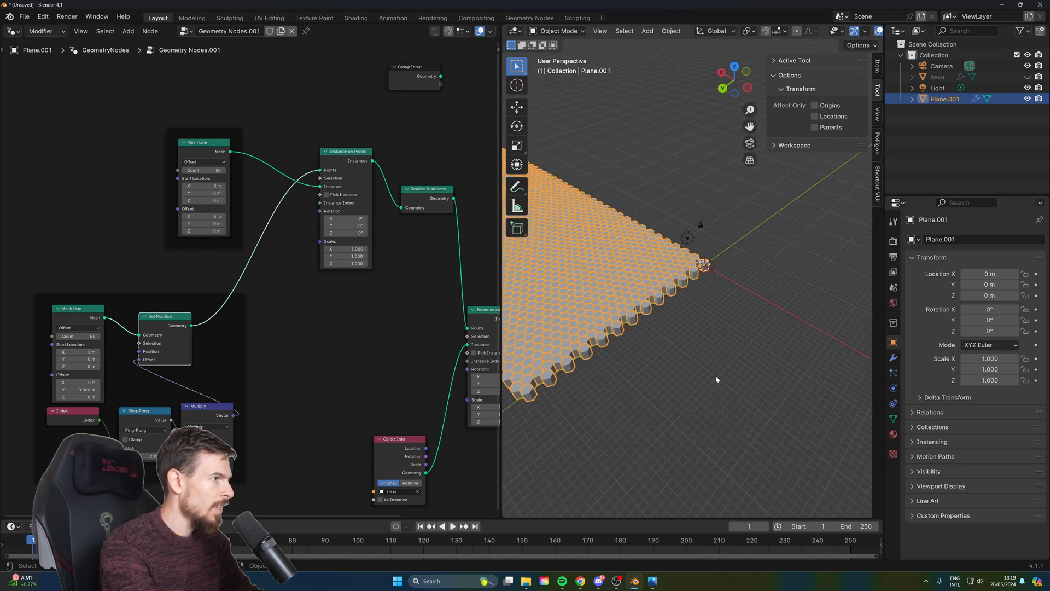
middle_click_drag(729, 383, 646, 404)
scroll(646, 408, "up", 8)
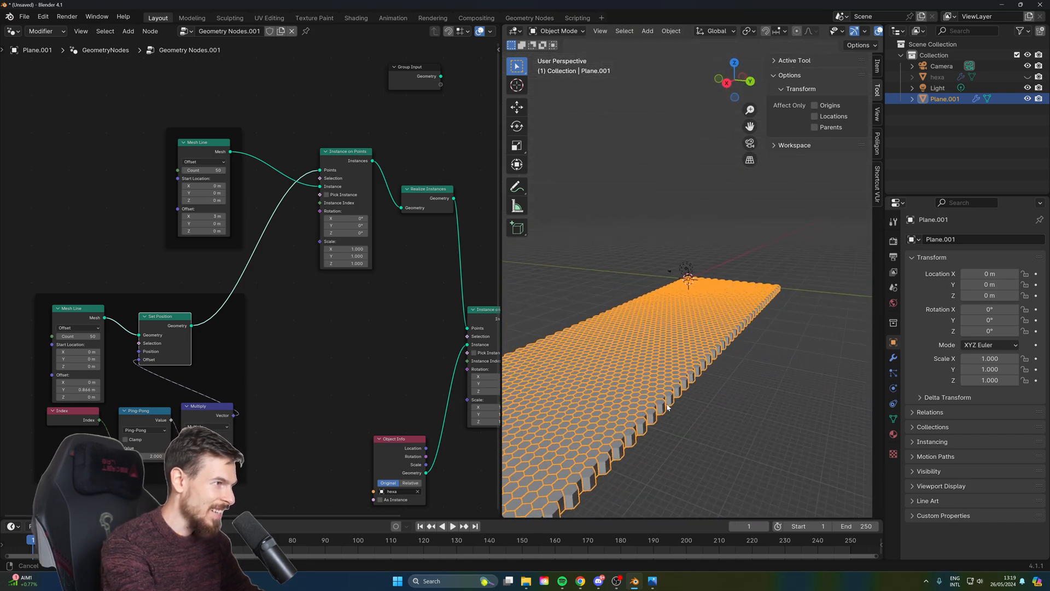
middle_click_drag(734, 416, 746, 412)
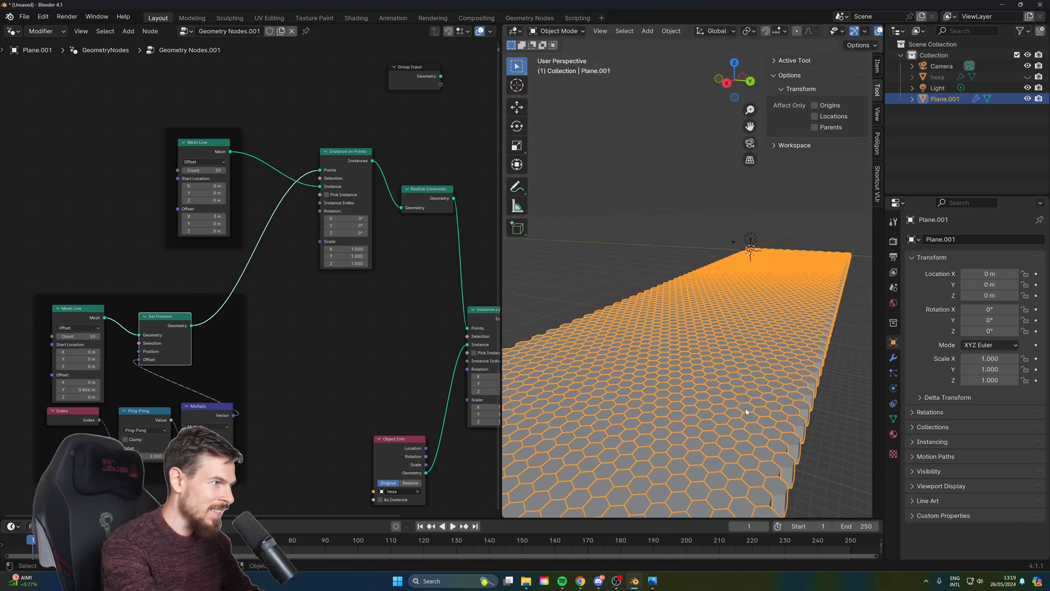
Set the zigzag row's Mesh Line Count to 161 and the second Mesh Line's Count to 43, and deselect the honeycomb object.
mouse_move(342, 381)
middle_mouse_down()
mouse_move(293, 368)
mouse_move(328, 367)
middle_mouse_up()
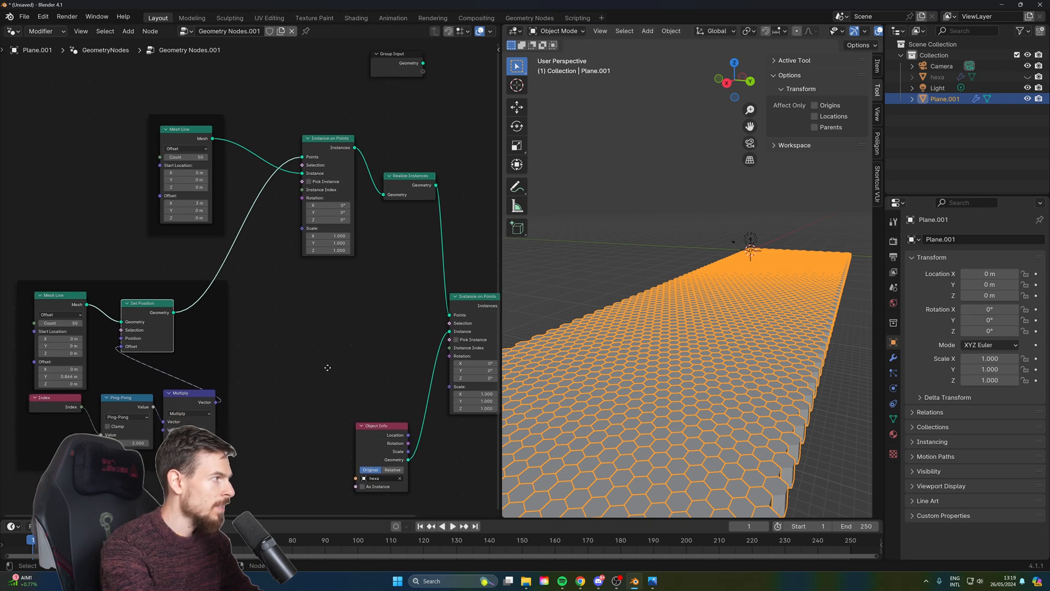
left_click(186, 157)
type("50")
key("Return")
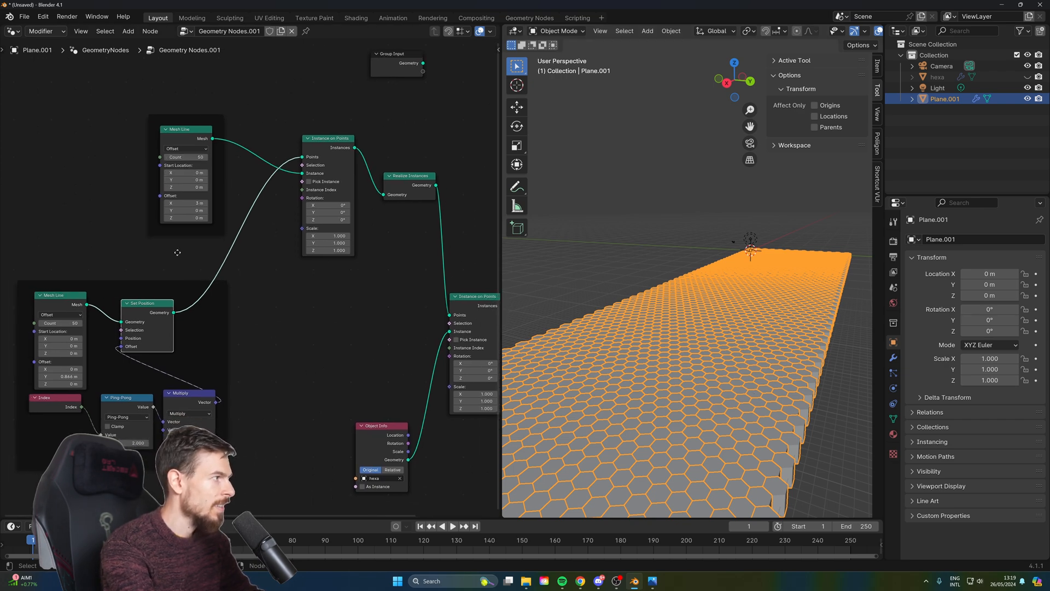
left_click(61, 323)
type("61")
key("Return")
left_click_drag(61, 323, 44, 322)
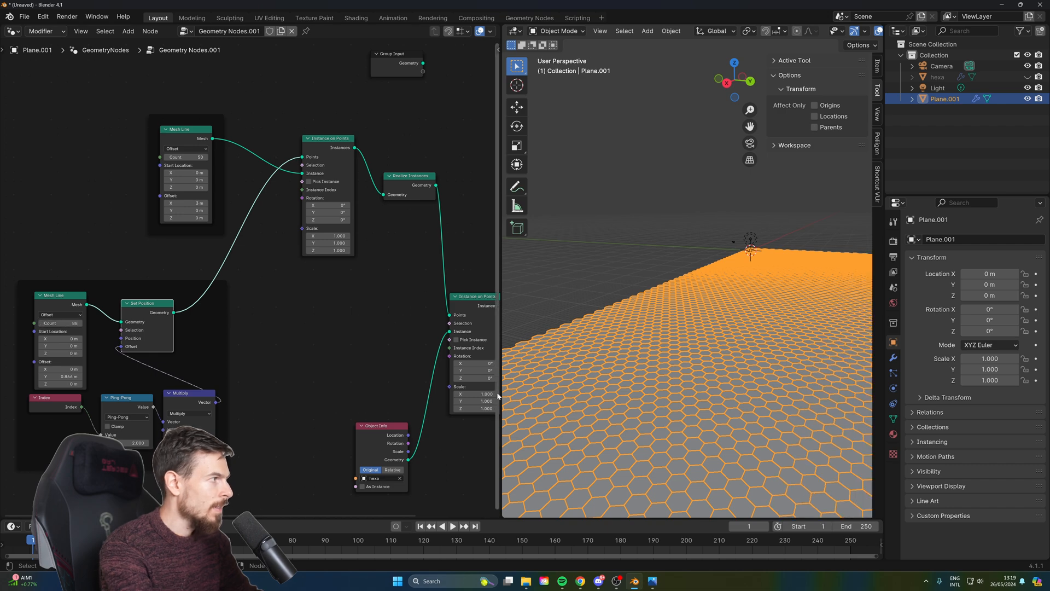
scroll(783, 412, "down", 10)
middle_click_drag(754, 410, 725, 444)
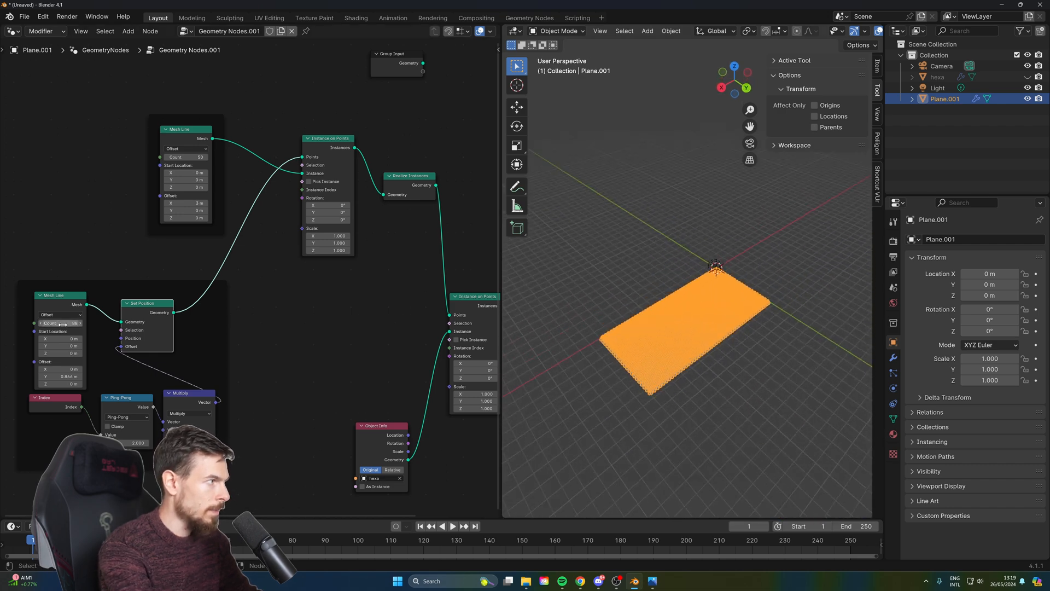
left_click_drag(65, 324, 100, 324)
mouse_move(183, 156)
left_mouse_down()
mouse_move(205, 157)
mouse_move(172, 157)
left_mouse_up()
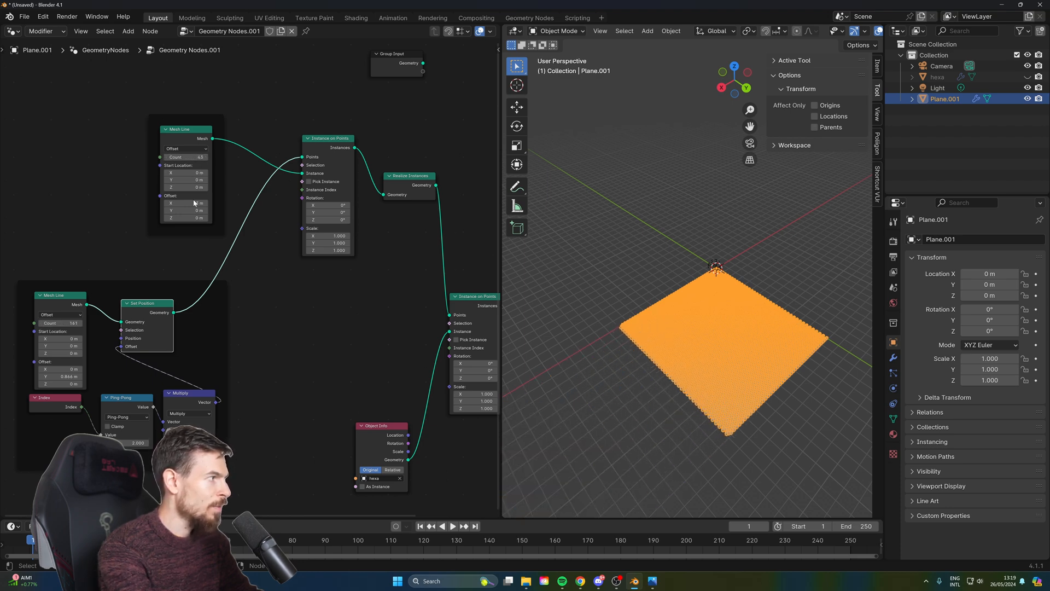
scroll(739, 438, "up", 4)
middle_click_drag(746, 445, 696, 325, "shift")
key("alt+a")
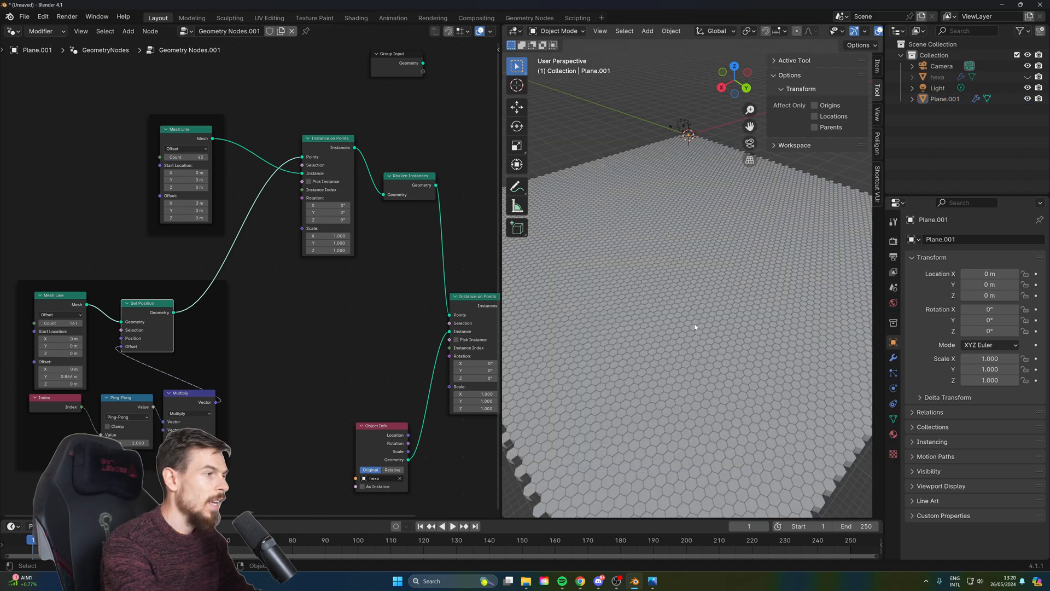
Move the Object Info node farther away from the hexagon Instance on Points node to free up space between them.
middle_click_drag(436, 378, 333, 284)
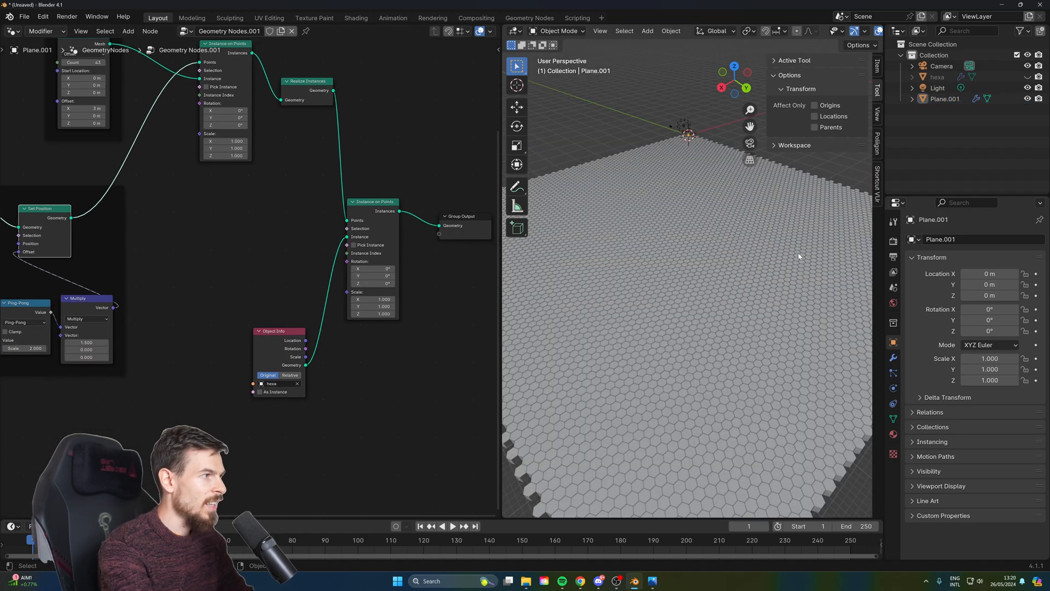
scroll(695, 340, "up", 5)
scroll(694, 339, "down", 7)
scroll(680, 308, "up", 6)
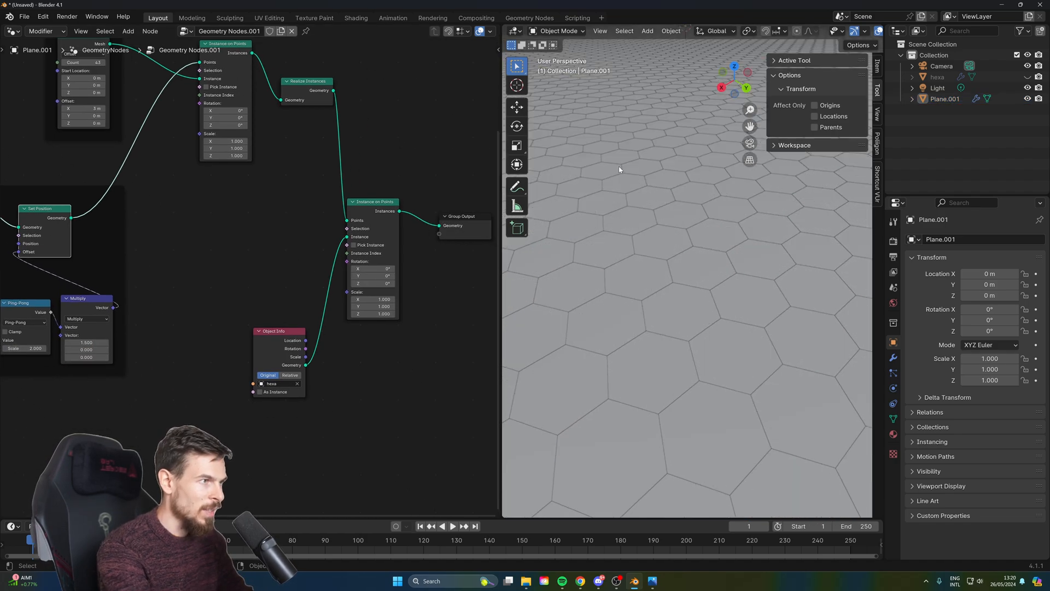
scroll(619, 169, "down", 4)
left_click_drag(274, 332, 191, 267)
scroll(191, 267, "up", 2)
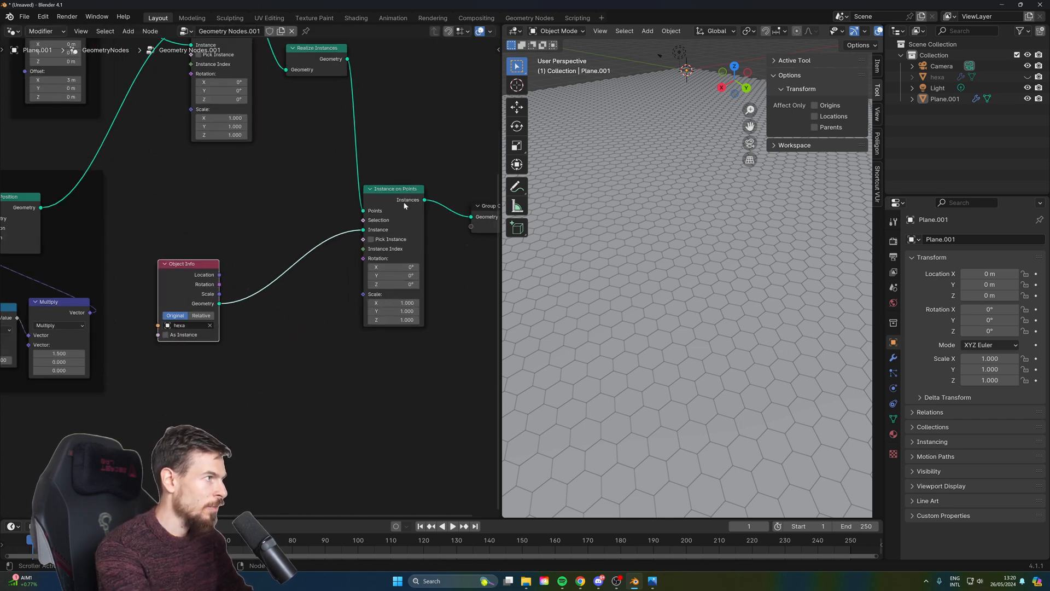
Add a Random Value node below the Object Info node and link its Value to the Scale input of the hexagon Instance on Points node.
middle_click_drag(410, 203, 383, 238)
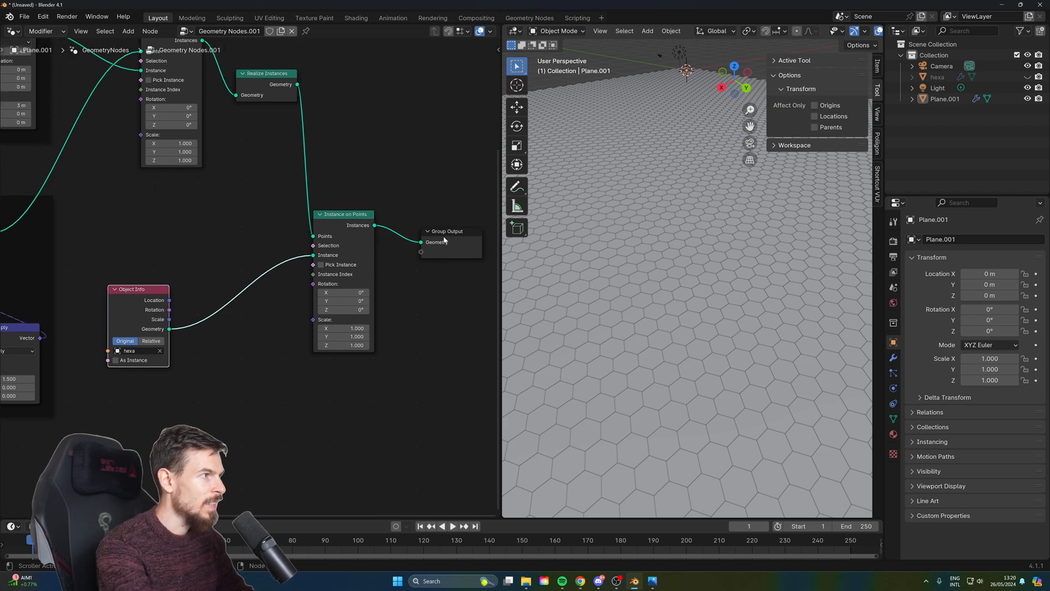
key("shift+a")
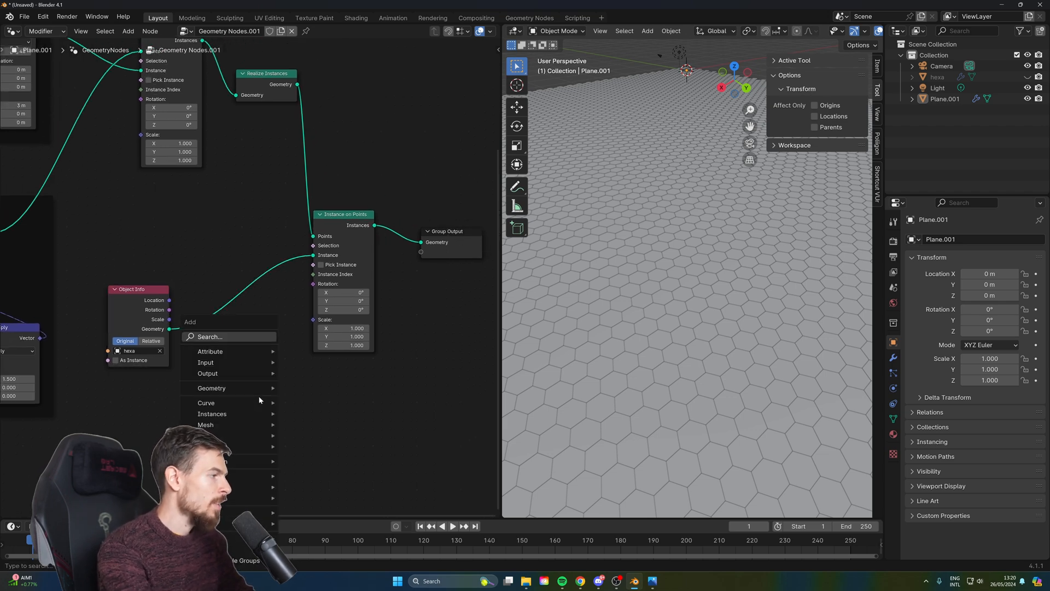
mouse_move(250, 364)
type("rand")
key("Return")
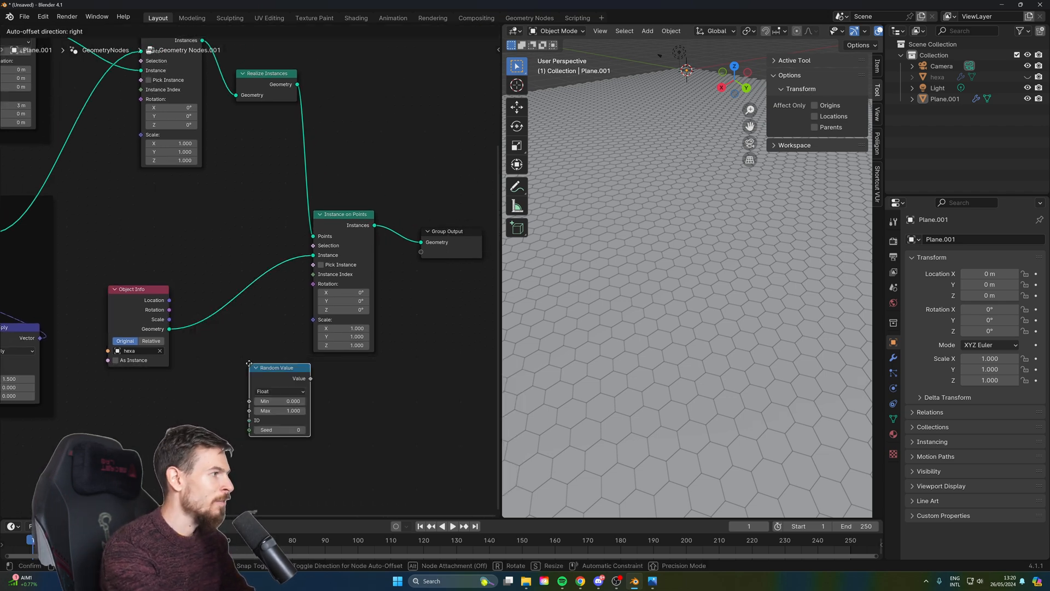
left_click(200, 358)
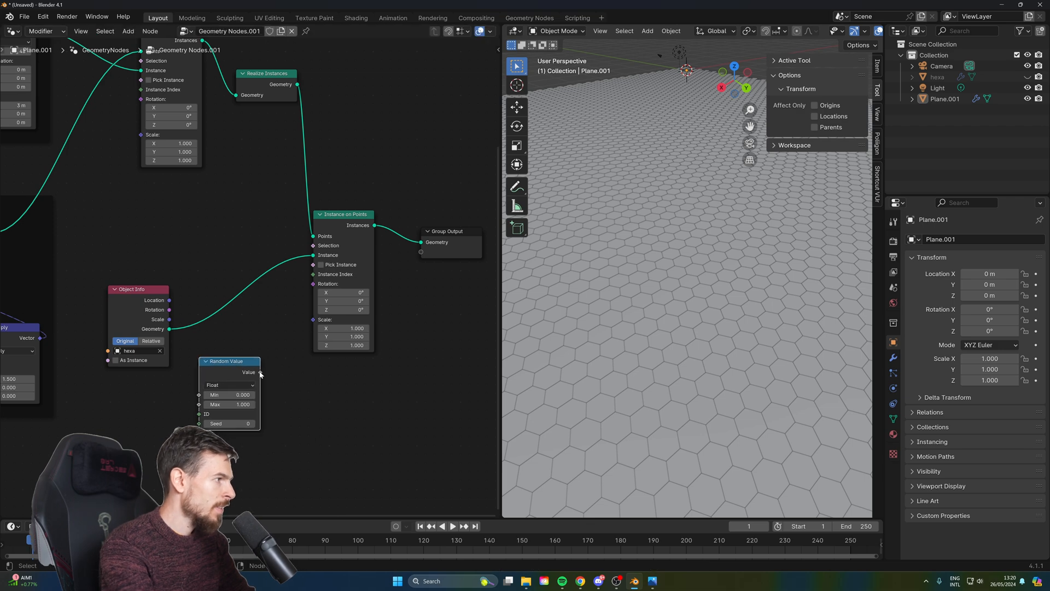
left_click_drag(307, 328, 312, 319)
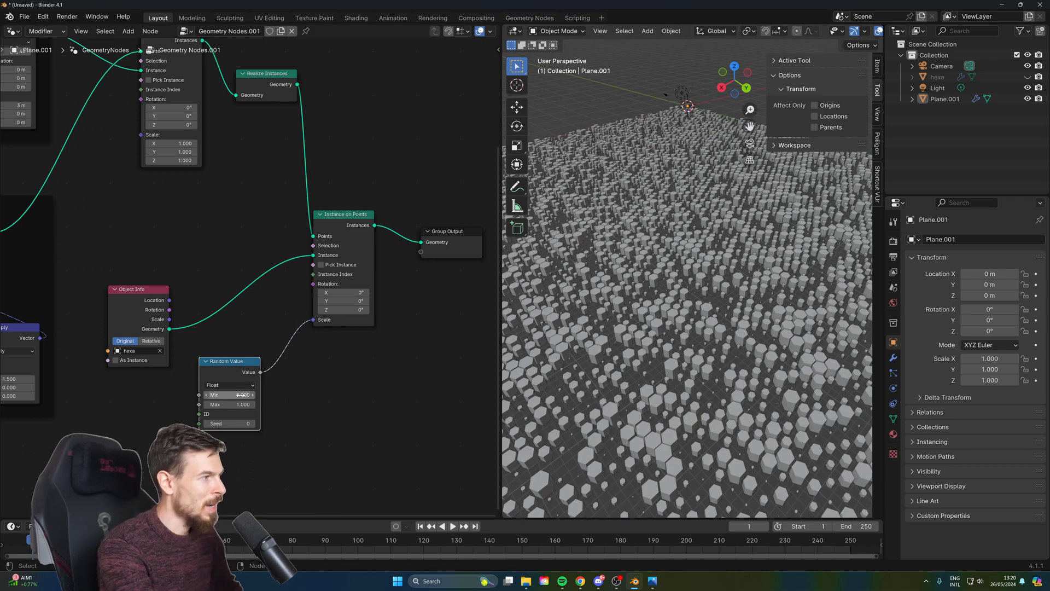
Switch the Random Value node's data type to Vector, with its Value output feeding the Scale input.
mouse_move(243, 395)
left_mouse_down()
mouse_move(303, 396)
mouse_move(234, 405)
left_mouse_up()
left_click(229, 385)
left_click(230, 417)
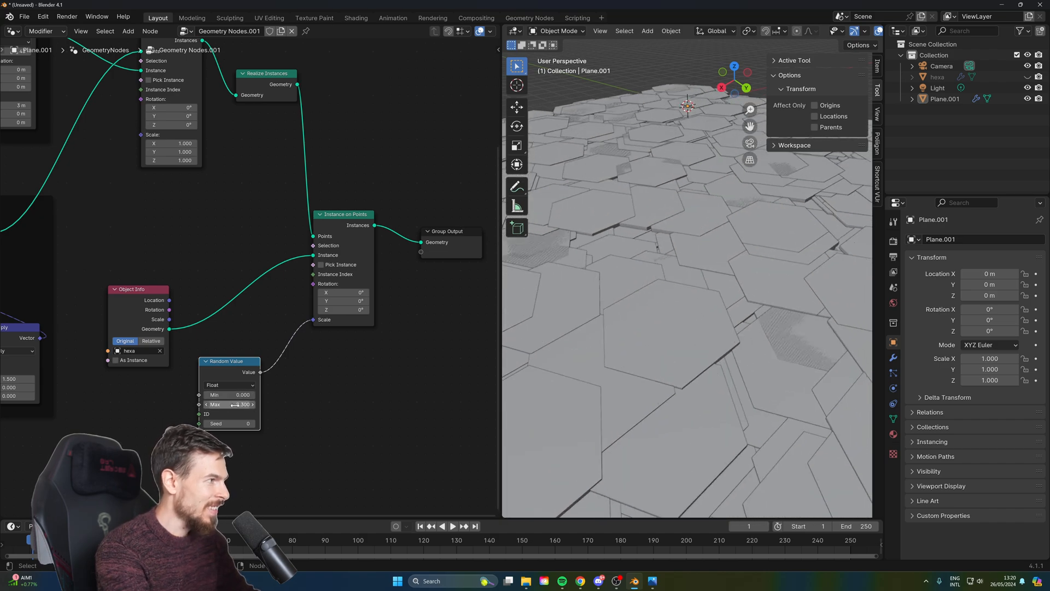
left_click_drag(262, 372, 313, 320)
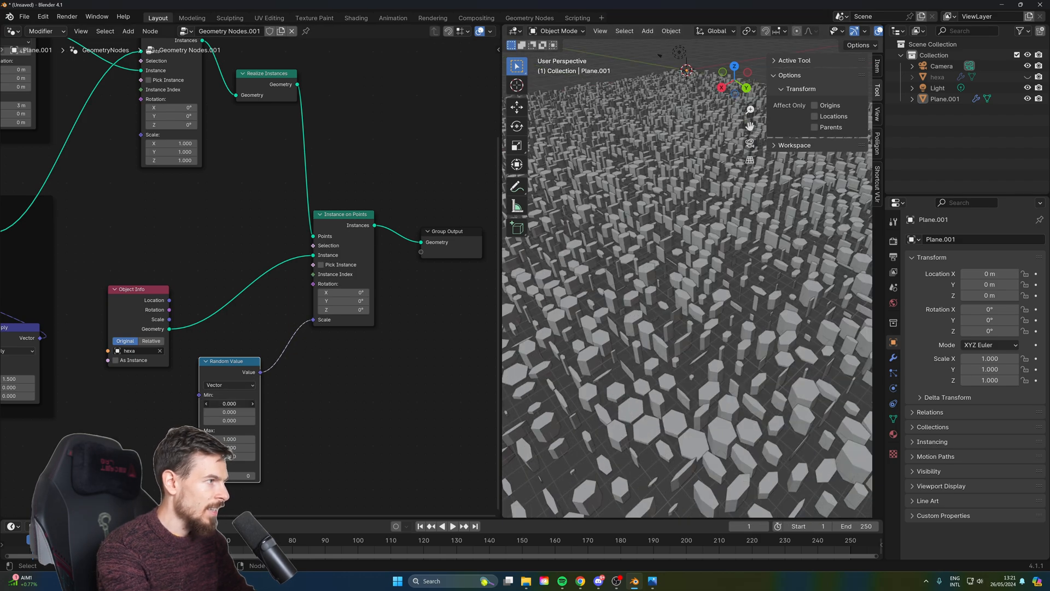
Set the Random Value node's Min vector to 1.000 on all three axes.
mouse_move(227, 403)
left_mouse_down()
mouse_move(306, 404)
mouse_move(227, 404)
mouse_move(273, 412)
mouse_move(229, 420)
left_mouse_up()
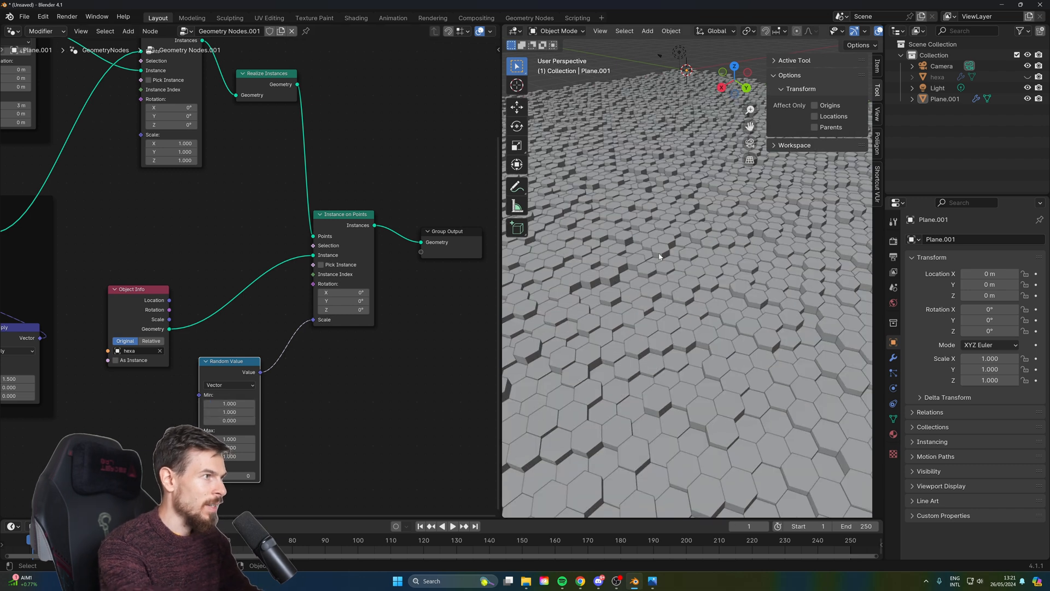
scroll(667, 379, "up", 3)
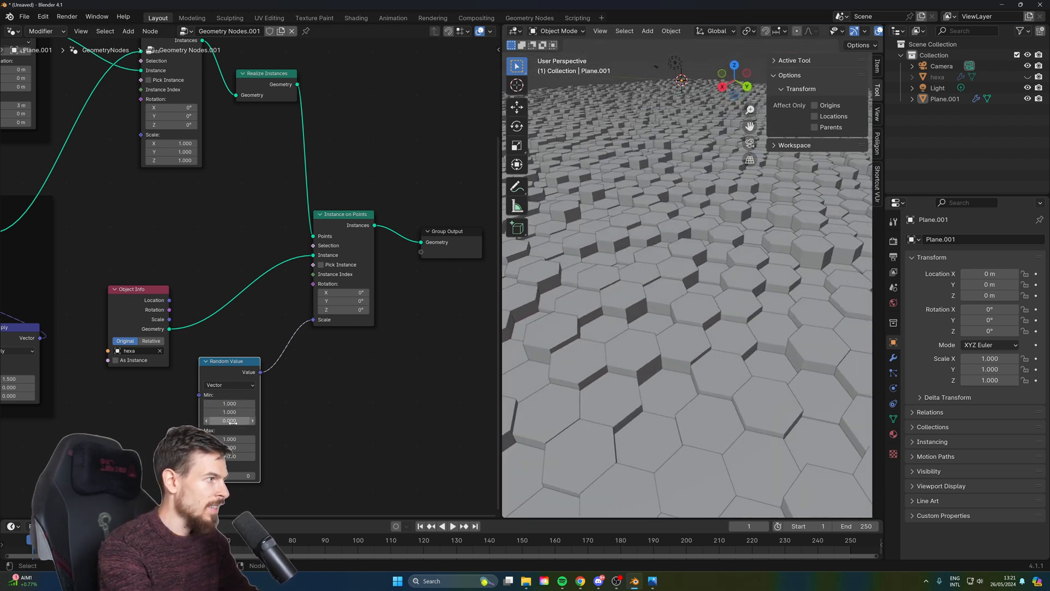
mouse_move(232, 421)
left_mouse_down()
mouse_move(200, 422)
mouse_move(245, 421)
left_mouse_up()
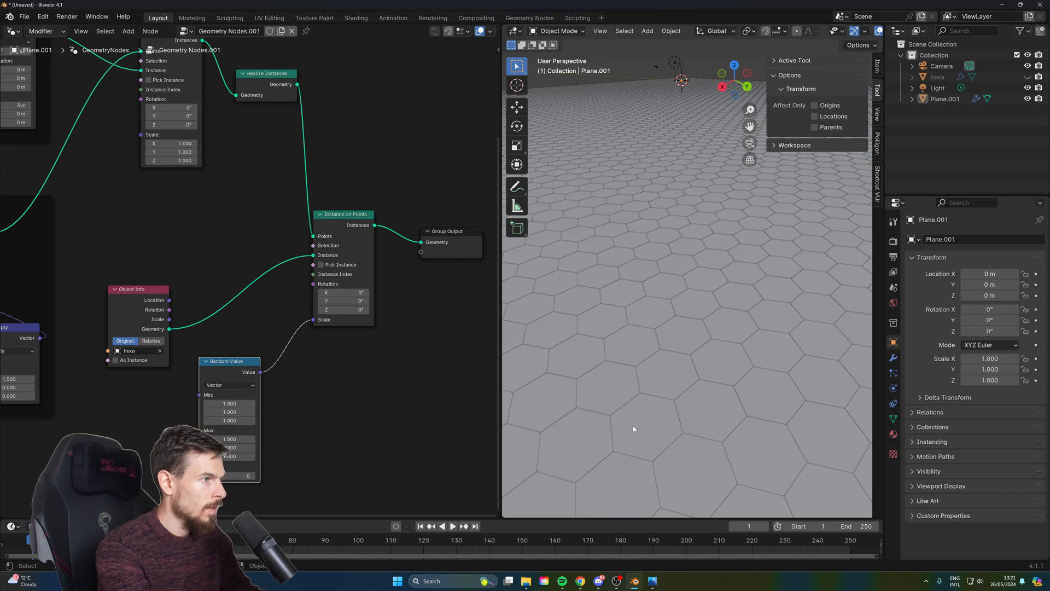
scroll(629, 427, "down", 5)
scroll(629, 428, "up", 5)
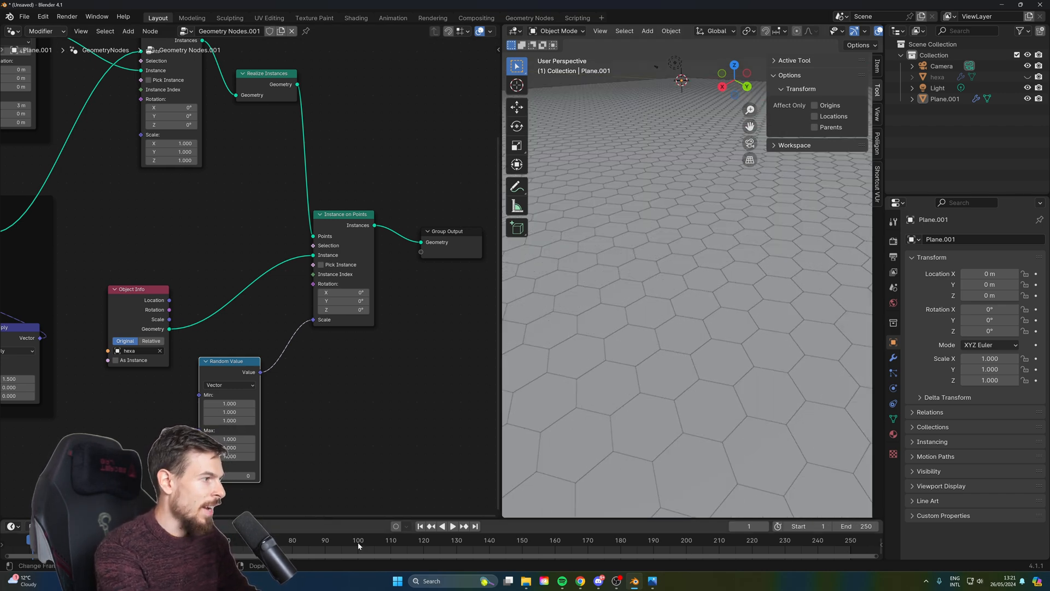
Enlarge the timeline area and set the animation's end frame to 120.
left_click_drag(719, 516, 719, 491)
left_click(869, 500)
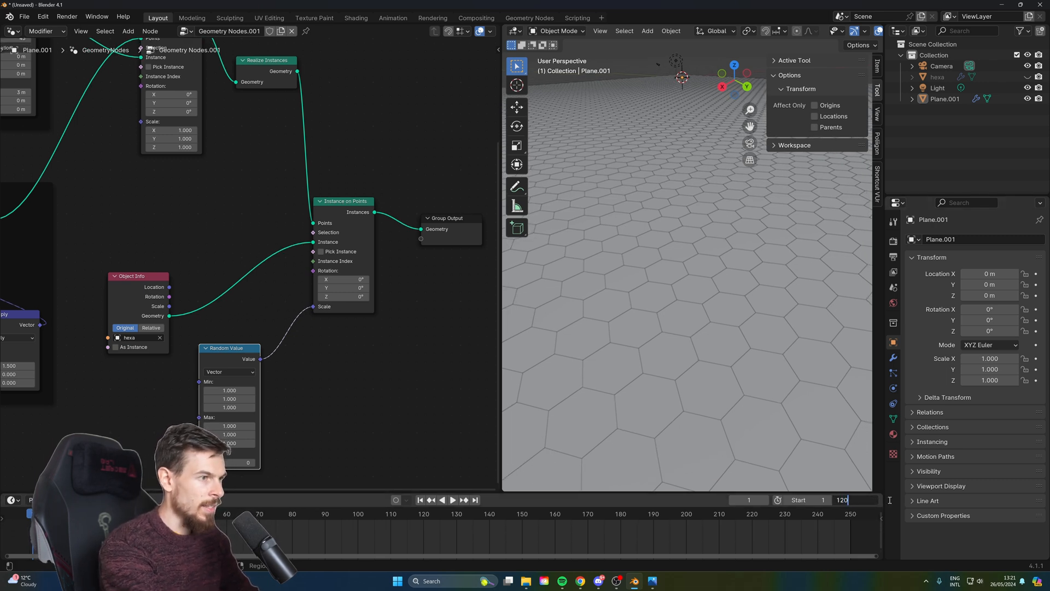
key("Return")
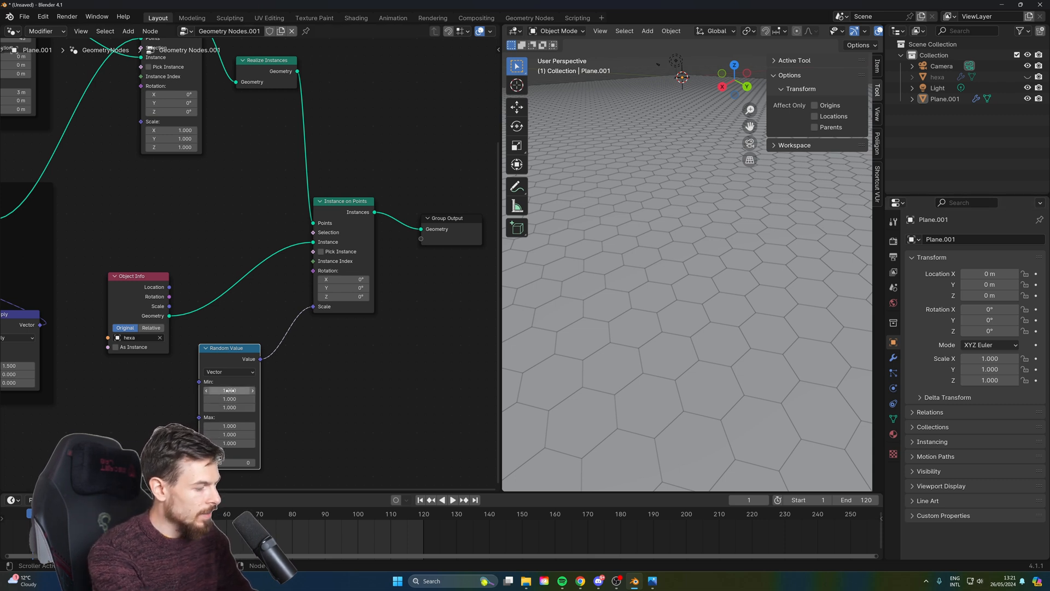
Keyframe the Random Value node's Min vector at frame 1 and move the playhead to frame 60.
key("i")
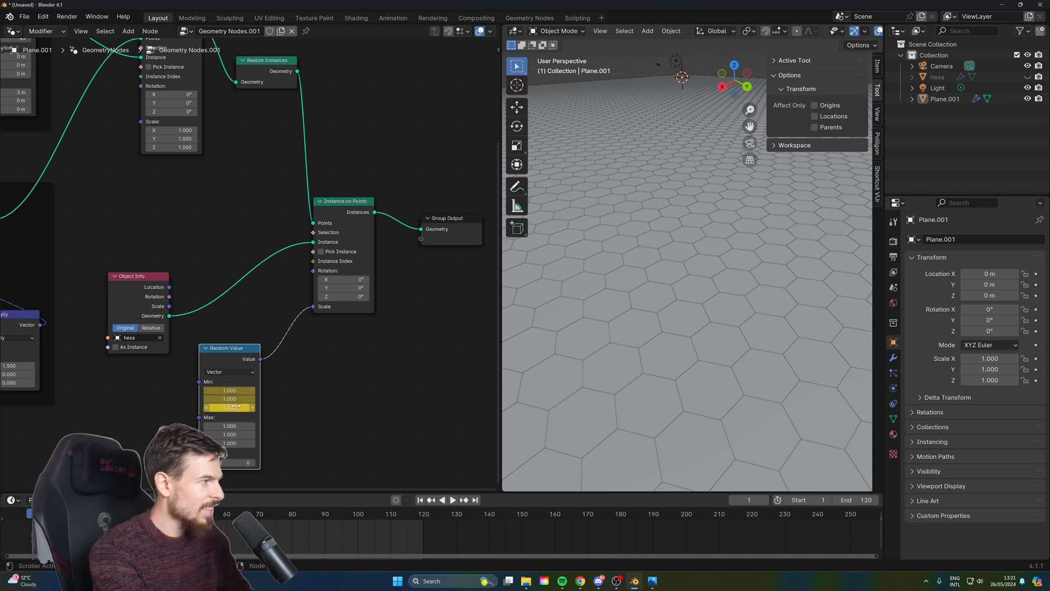
key("space")
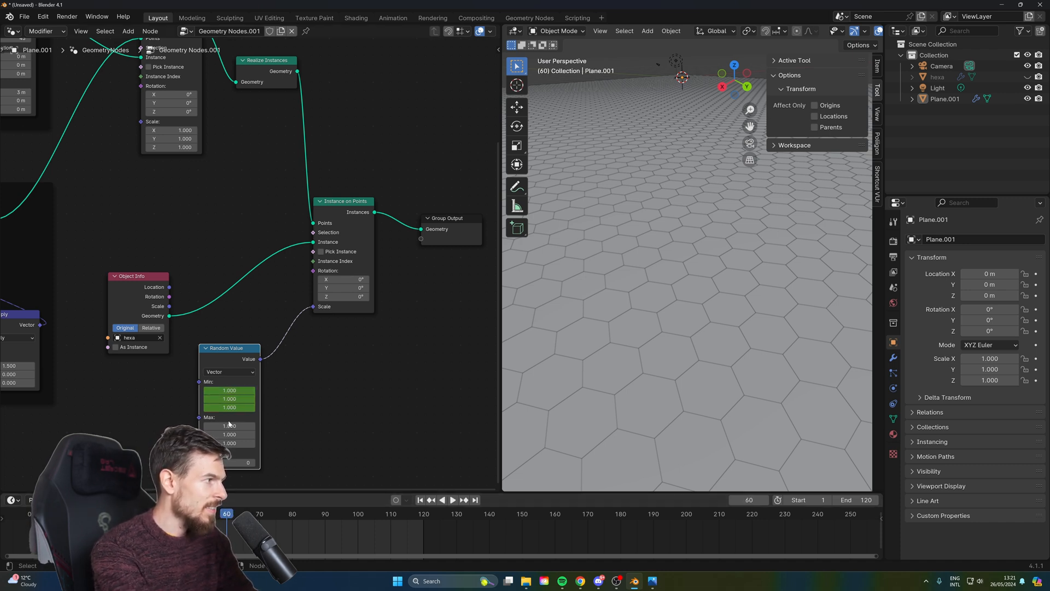
Try a Min Z of 1.800 on the Random Value node at frame 60, play the animation and return to frame 60.
left_click_drag(227, 410, 281, 409)
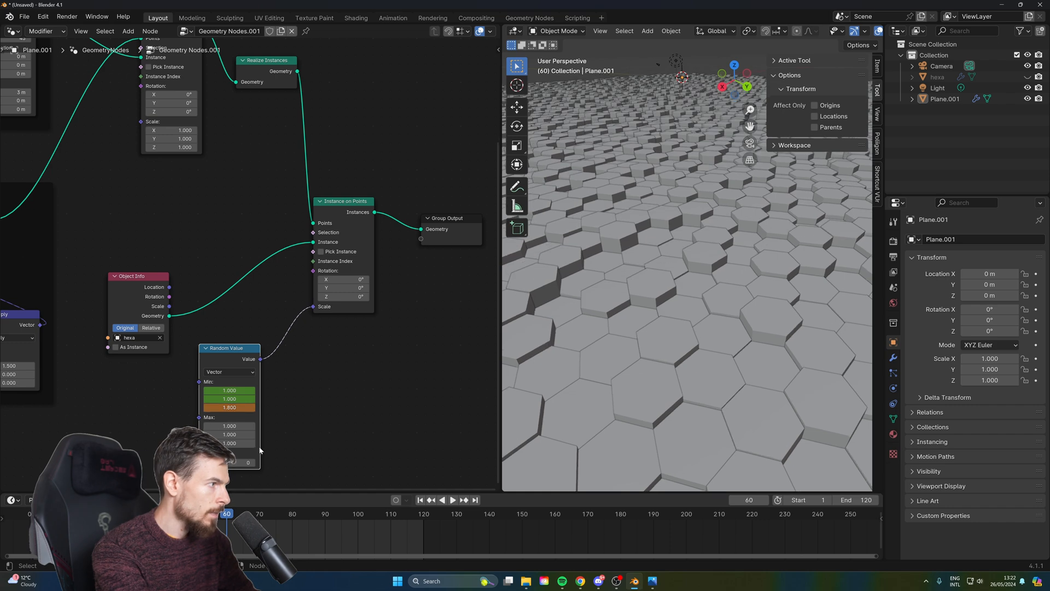
key("space")
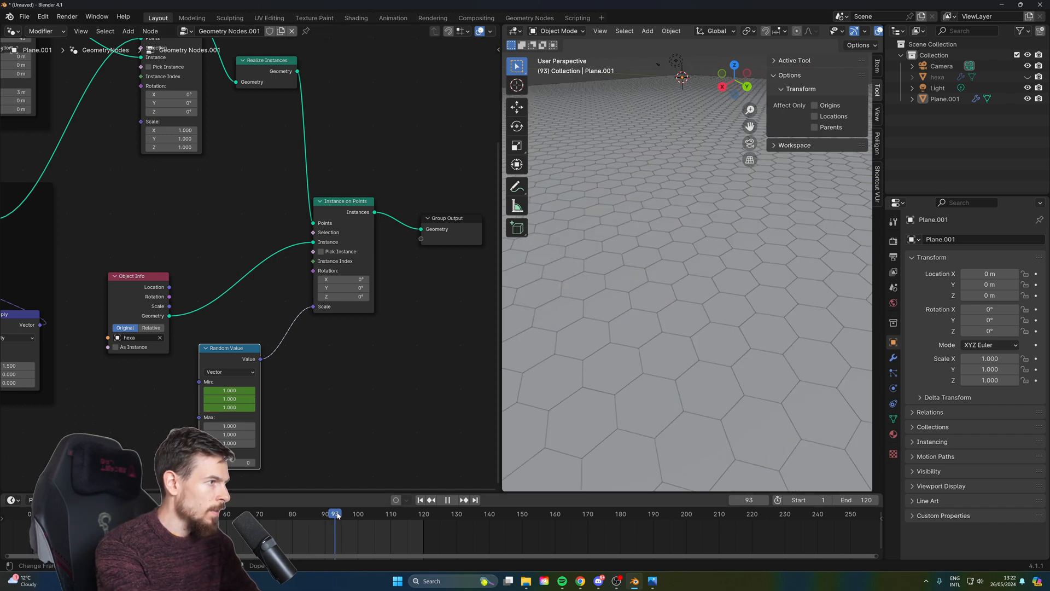
left_click_drag(337, 515, 226, 520)
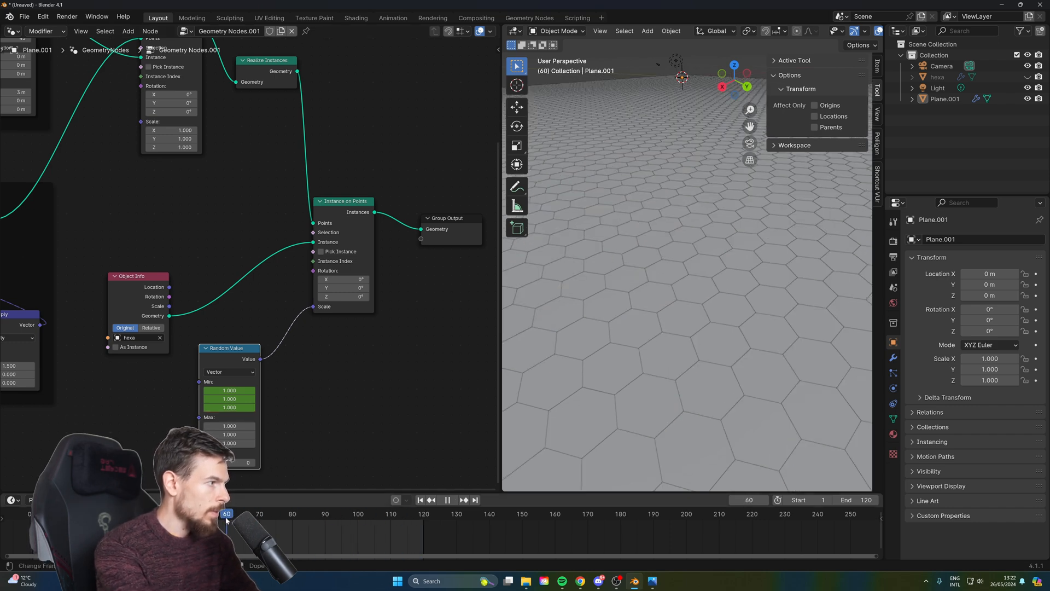
key("space")
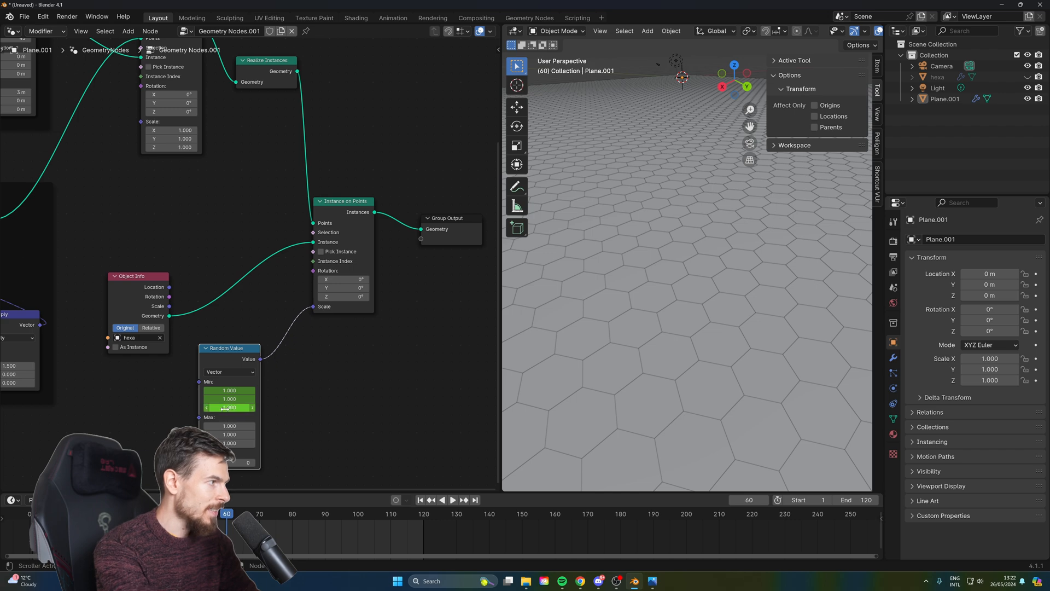
Set the Random Value node's Min Z to 2.000, keyframe the Min vector at frame 60, and play the animation.
mouse_move(229, 407)
left_mouse_down()
mouse_move(311, 407)
mouse_move(229, 408)
left_mouse_up()
key("i")
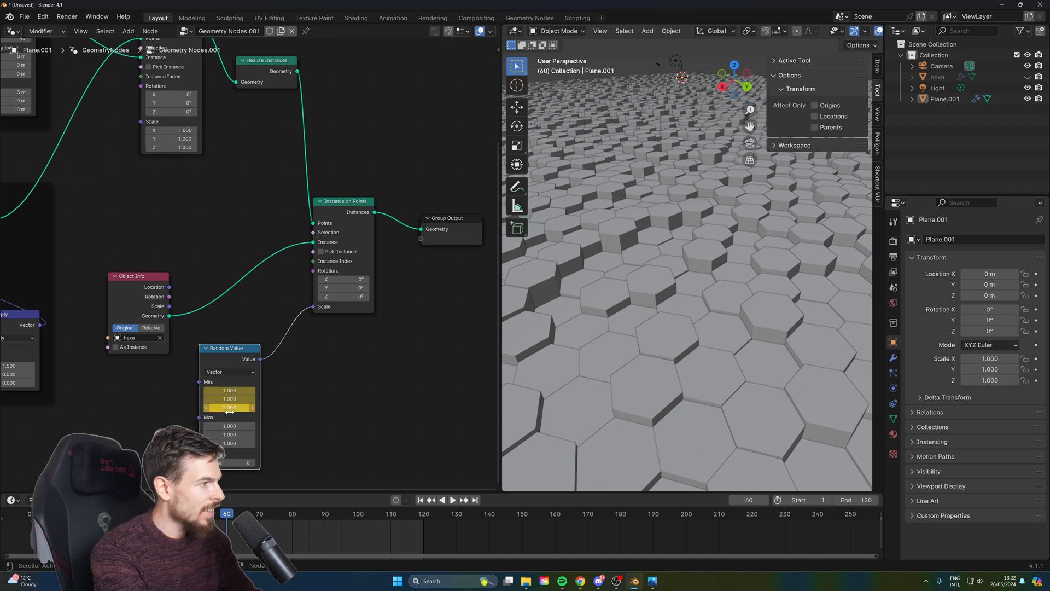
key("space")
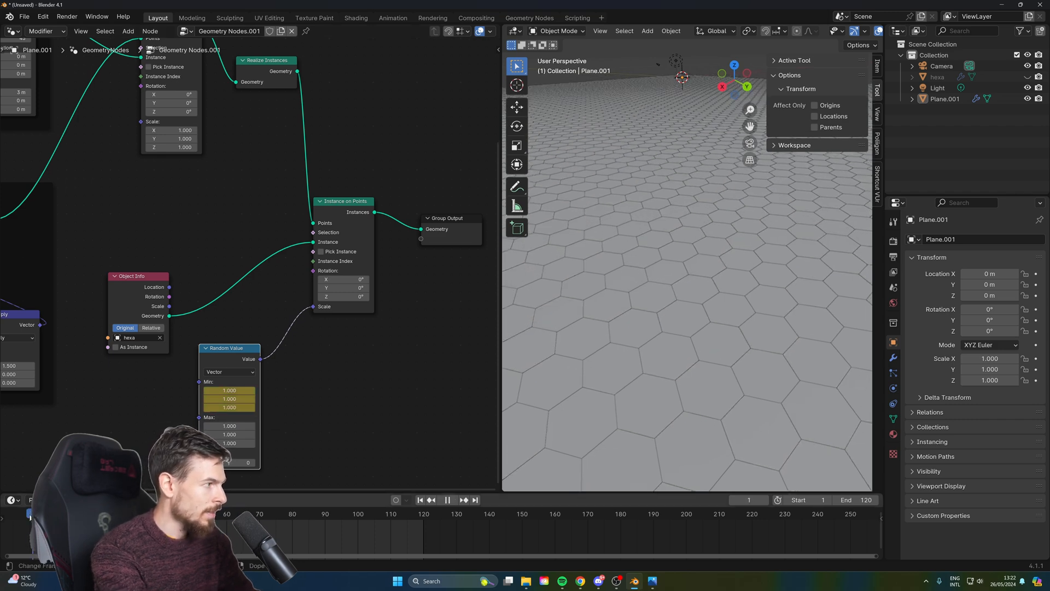
Set the Random Value node's Min Z to 1.000 at frame 120 and keyframe the Min vector.
left_click_drag(222, 514, 425, 520)
key("space")
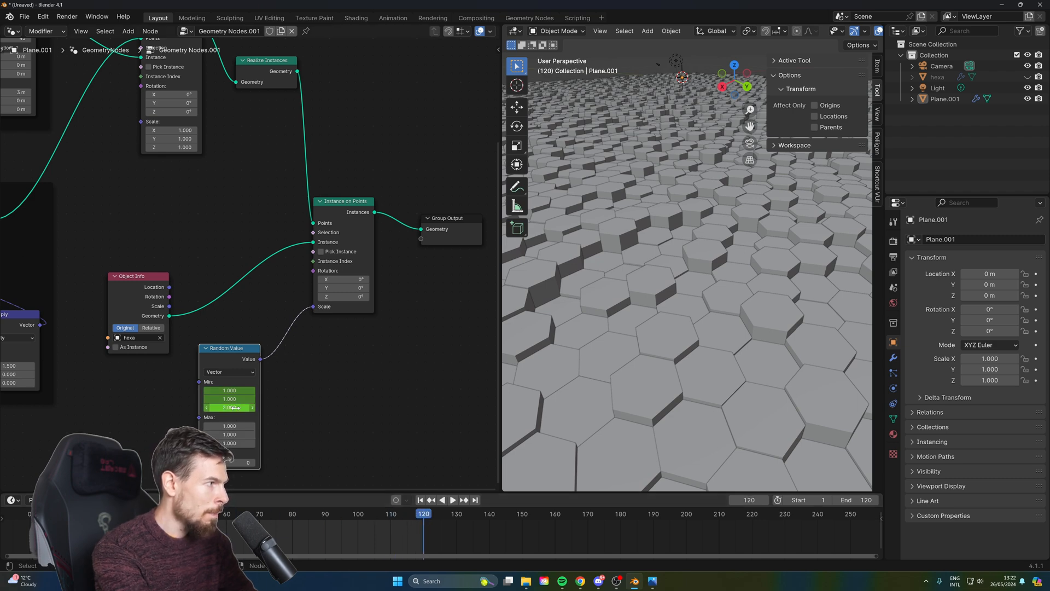
left_click_drag(236, 408, 181, 408)
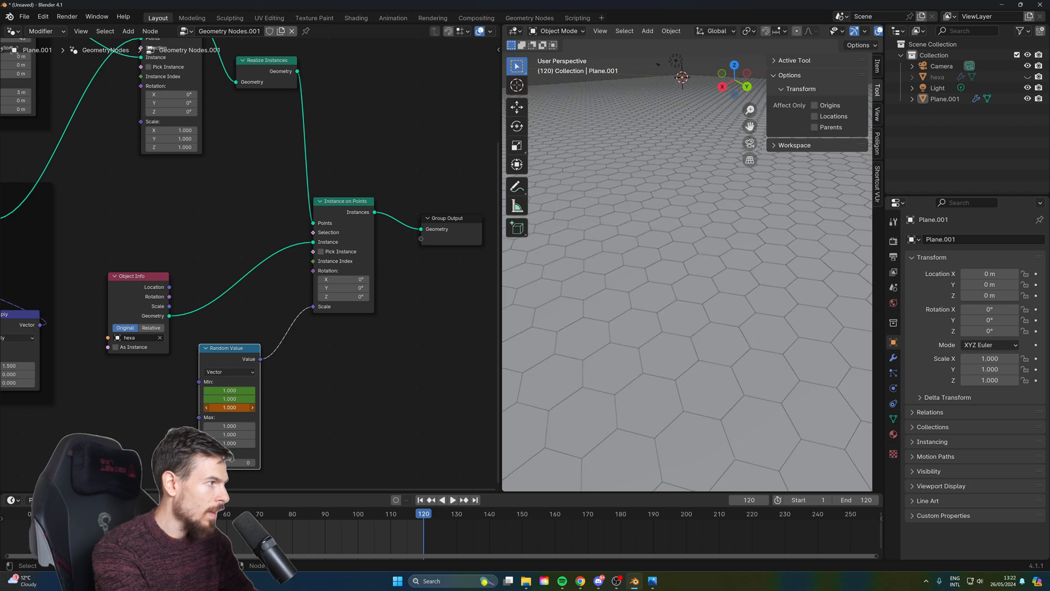
key("i")
left_click(424, 519)
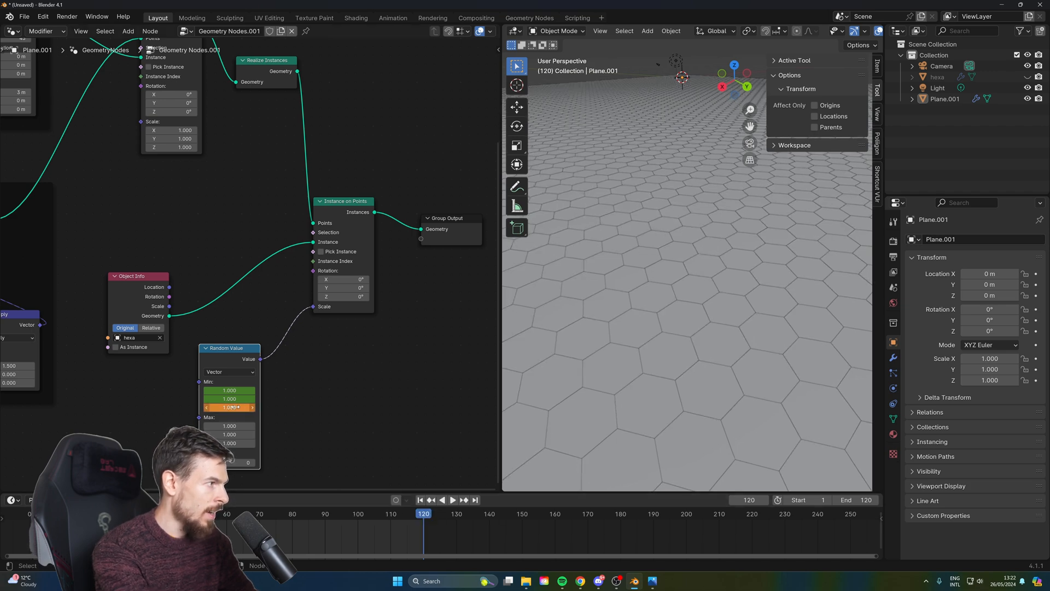
Extend the animation by setting its end frame to 240.
left_click(863, 500)
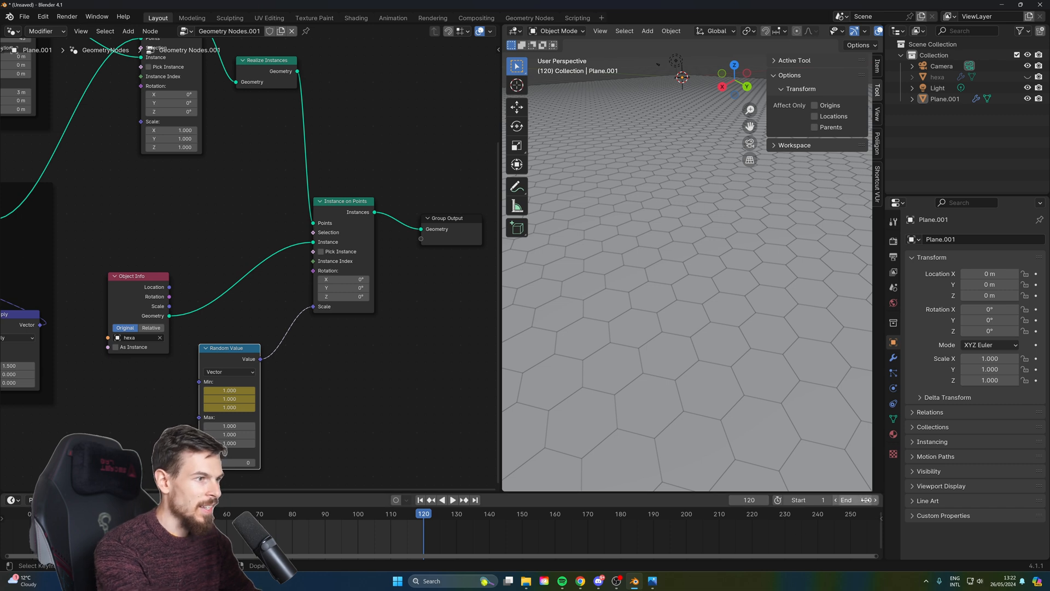
type("240")
key("Return")
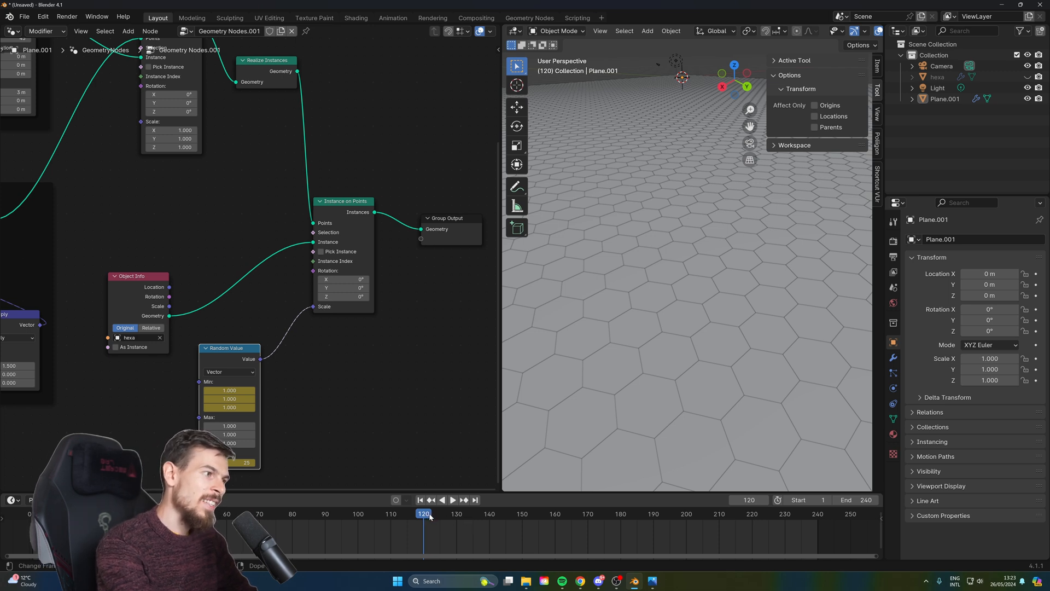
Set the Random Value node's Min Z to 2.400 at frame 180 and keyframe the Min vector.
left_click_drag(430, 516, 622, 513)
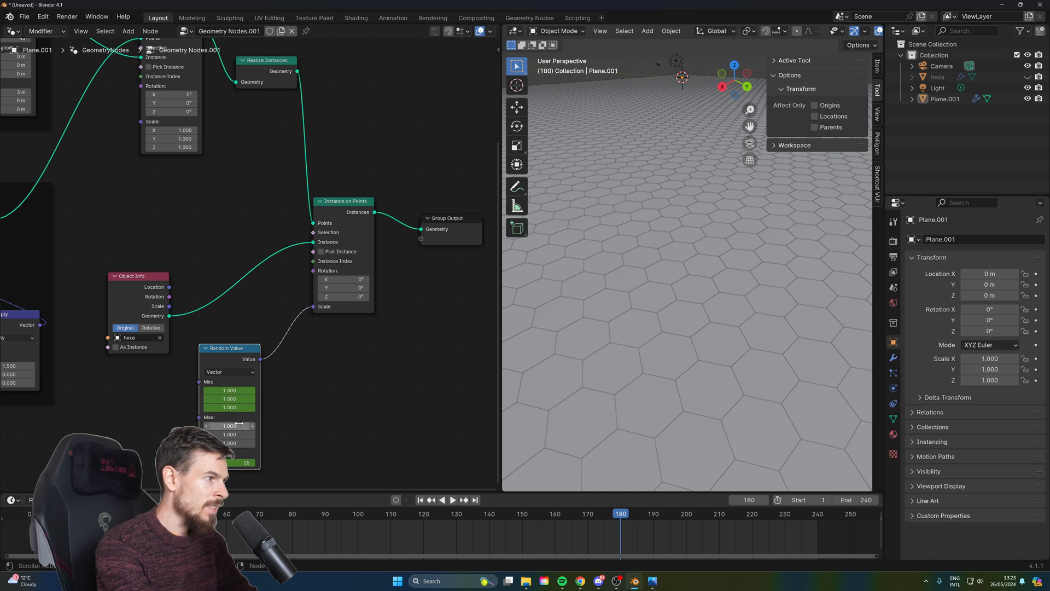
left_click_drag(547, 517, 426, 522)
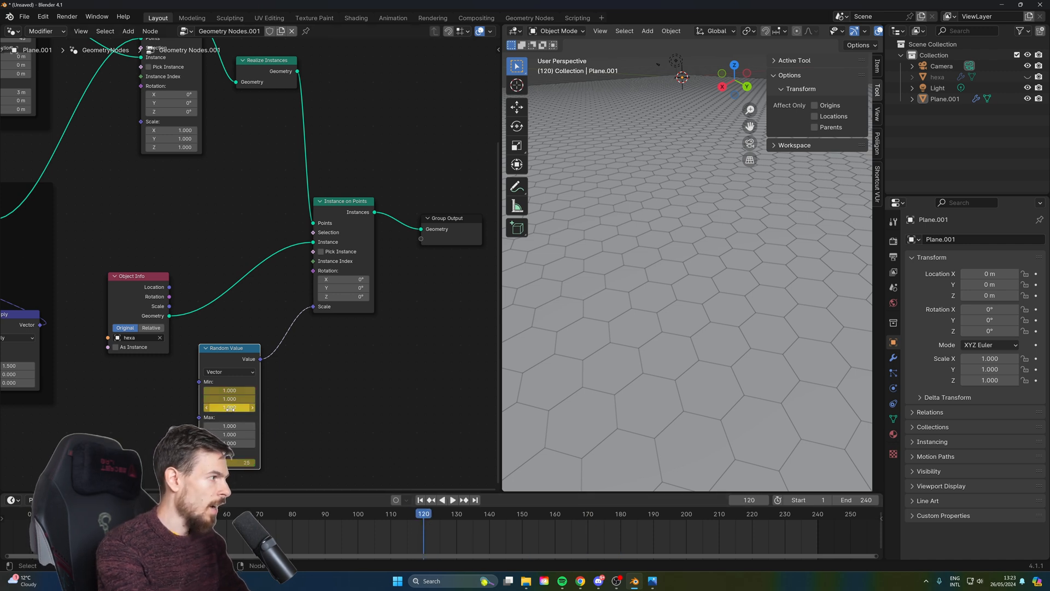
key("space")
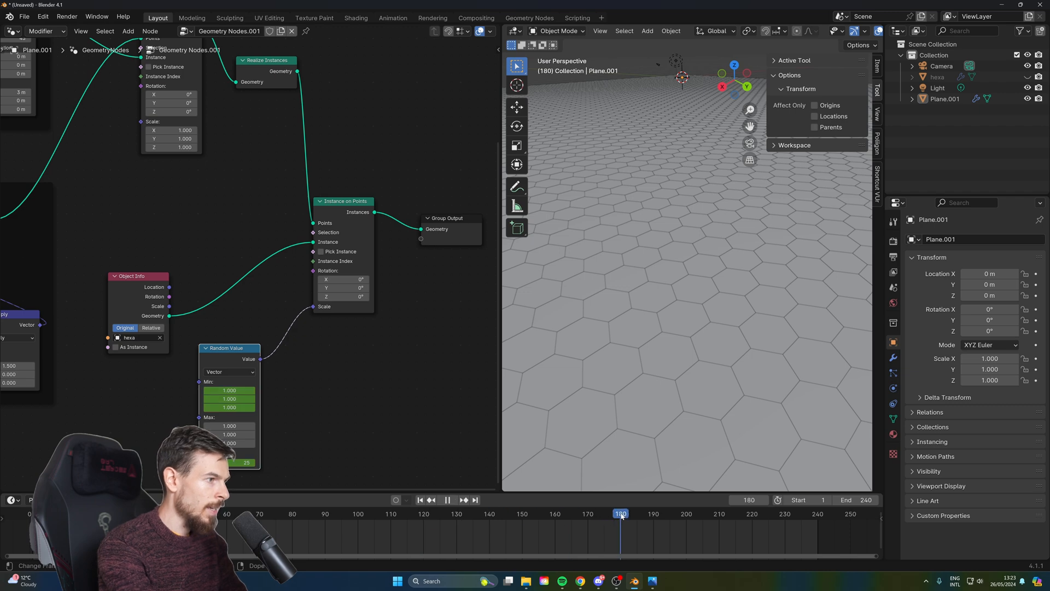
left_click_drag(230, 408, 262, 408)
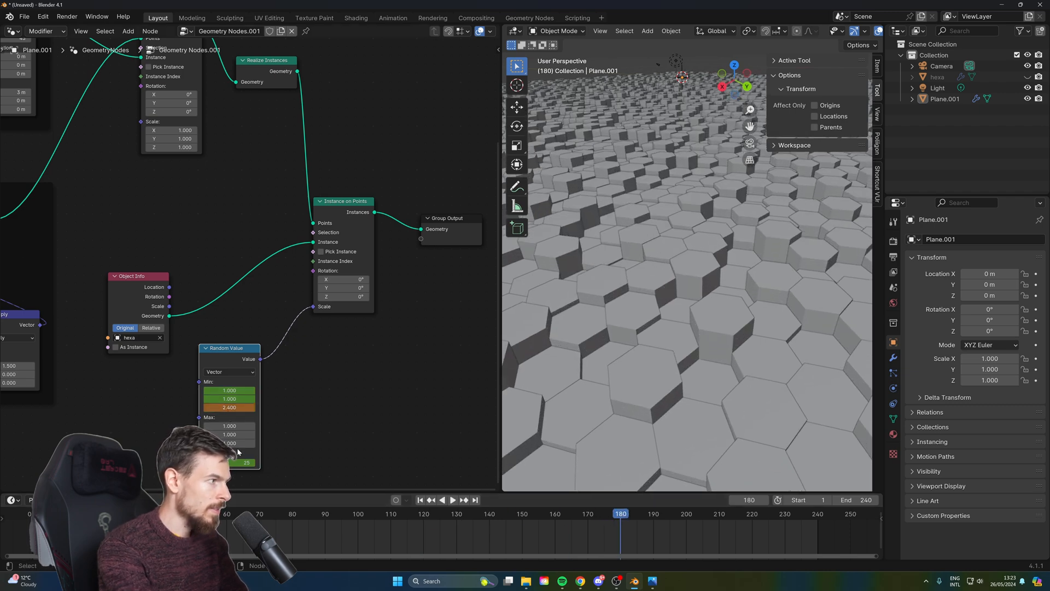
mouse_move(240, 463)
left_mouse_down()
mouse_move(229, 462)
mouse_move(255, 463)
left_mouse_up()
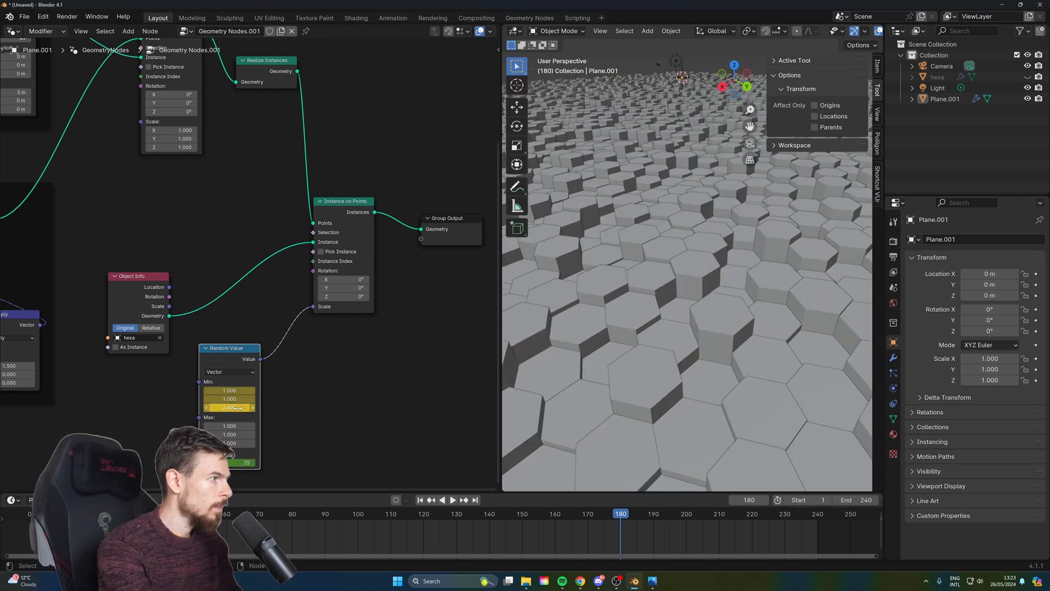
Set the Random Value node's Min Z to 1.000 at frame 240, keyframe the Min vector, and play the animation.
left_click_drag(655, 536, 813, 522)
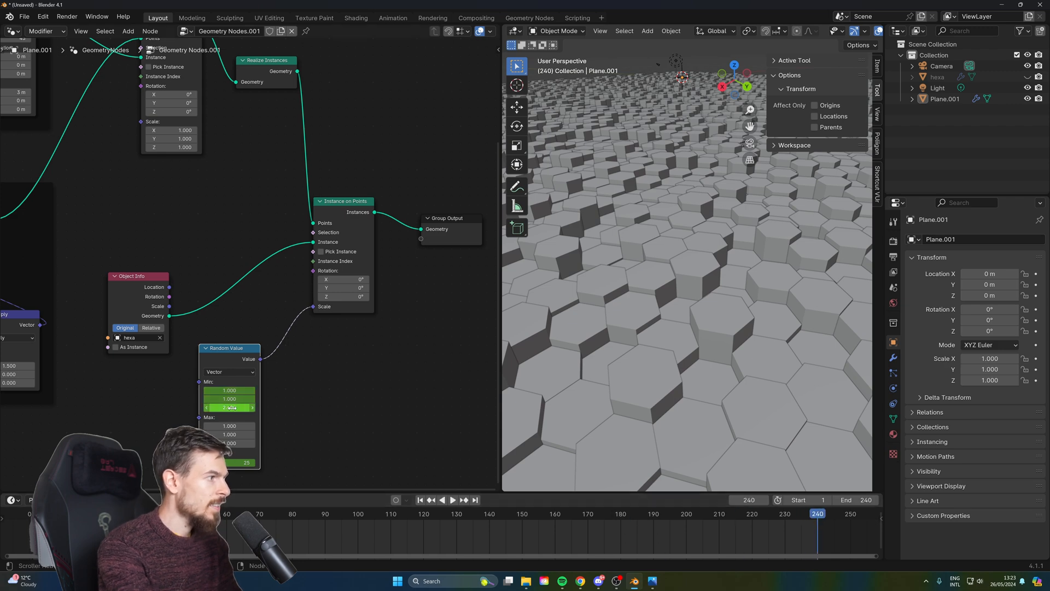
key("Return")
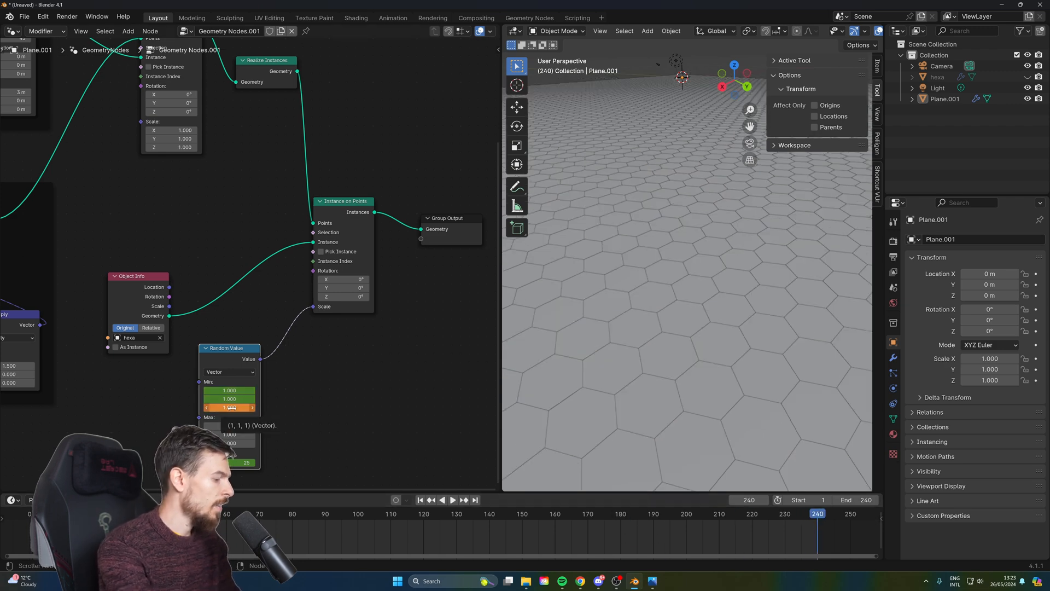
key("space")
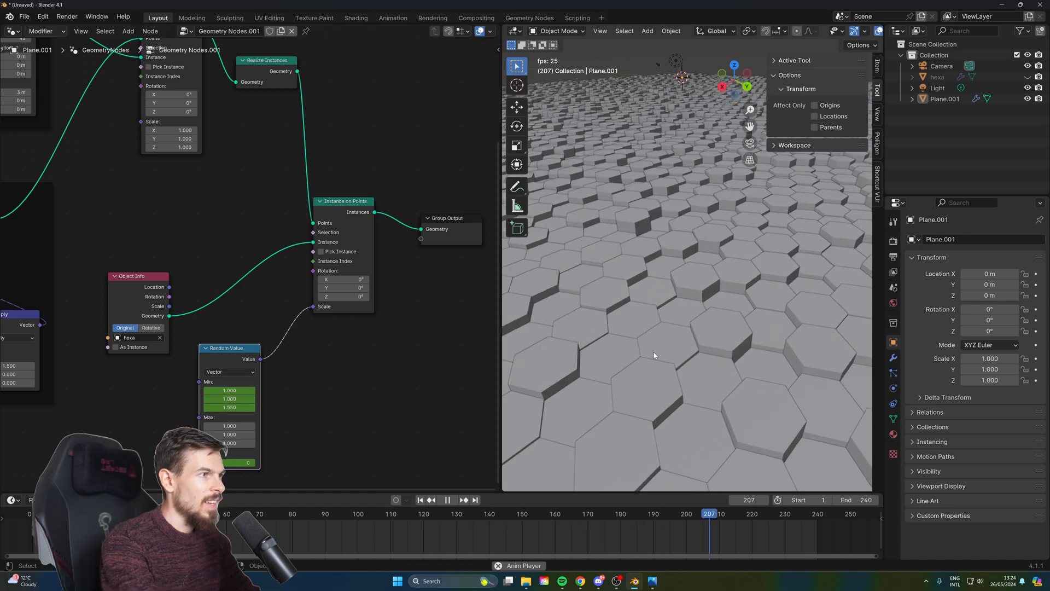
key("space")
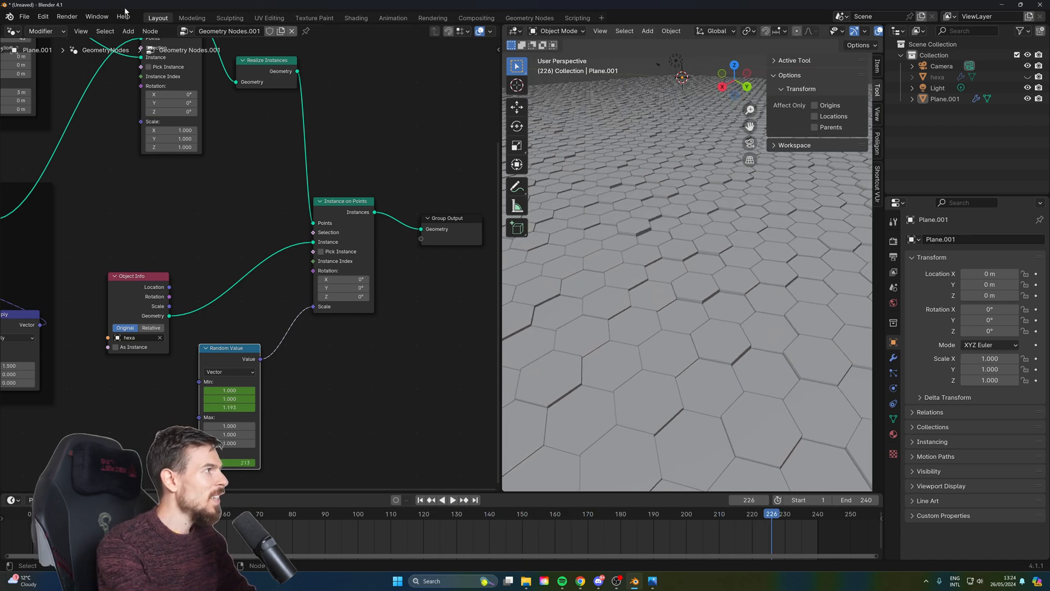
Switch to the Modeling workspace and frame the honeycomb field for an overview from above.
left_click(192, 18)
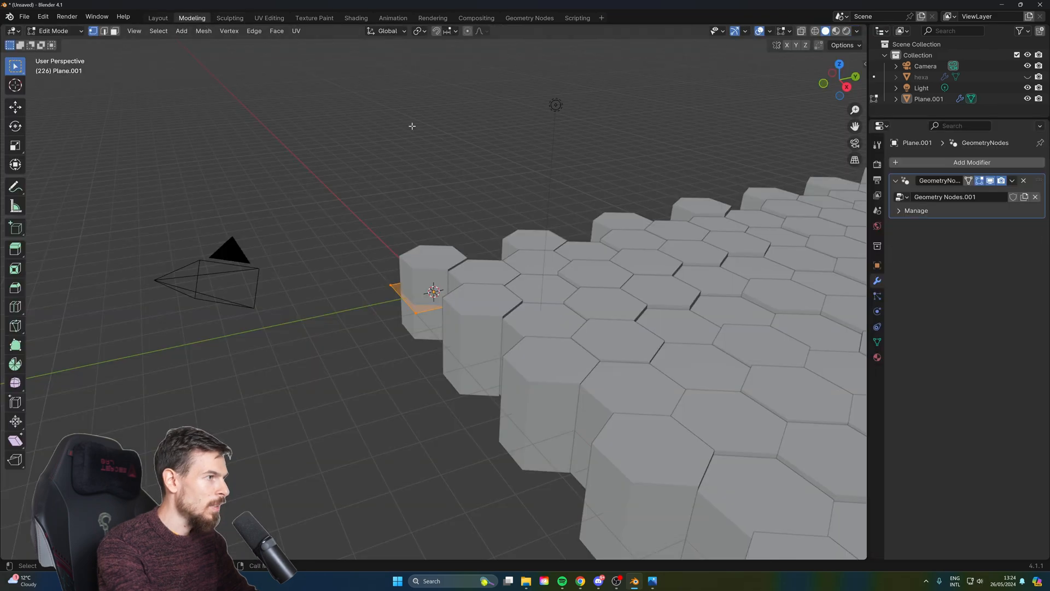
scroll(723, 409, "down", 6)
scroll(724, 409, "down", 4)
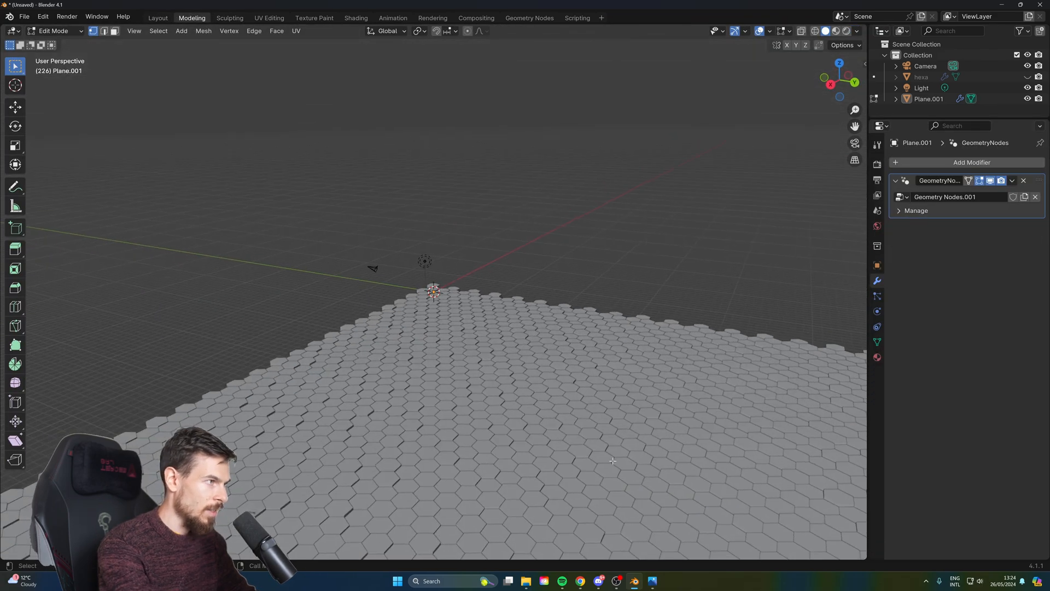
middle_click_drag(610, 462, 509, 321)
scroll(509, 322, "up", 5)
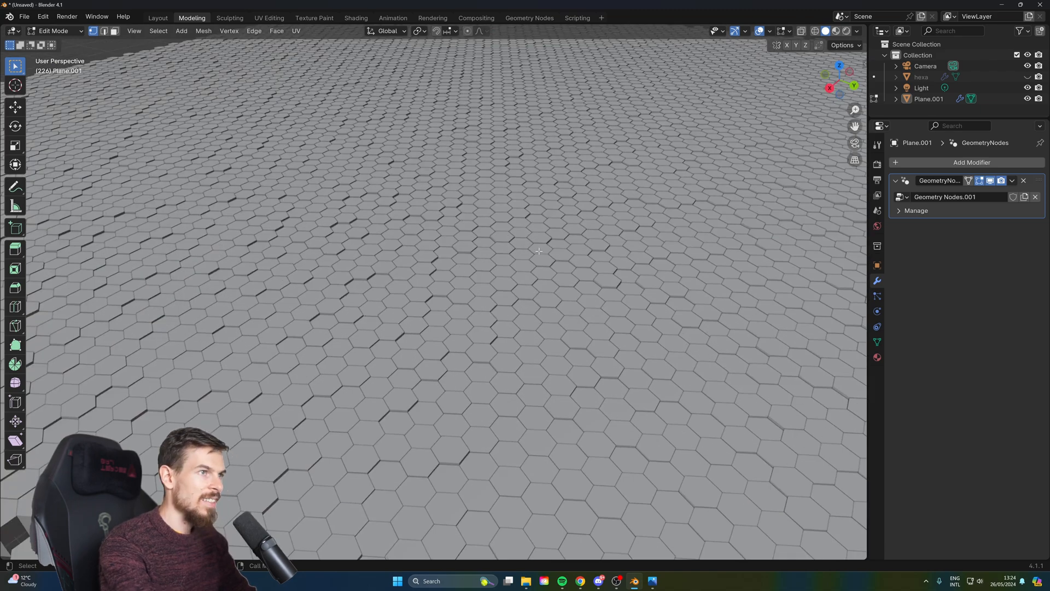
scroll(513, 399, "down", 8)
scroll(517, 328, "up", 7)
scroll(520, 250, "down", 3)
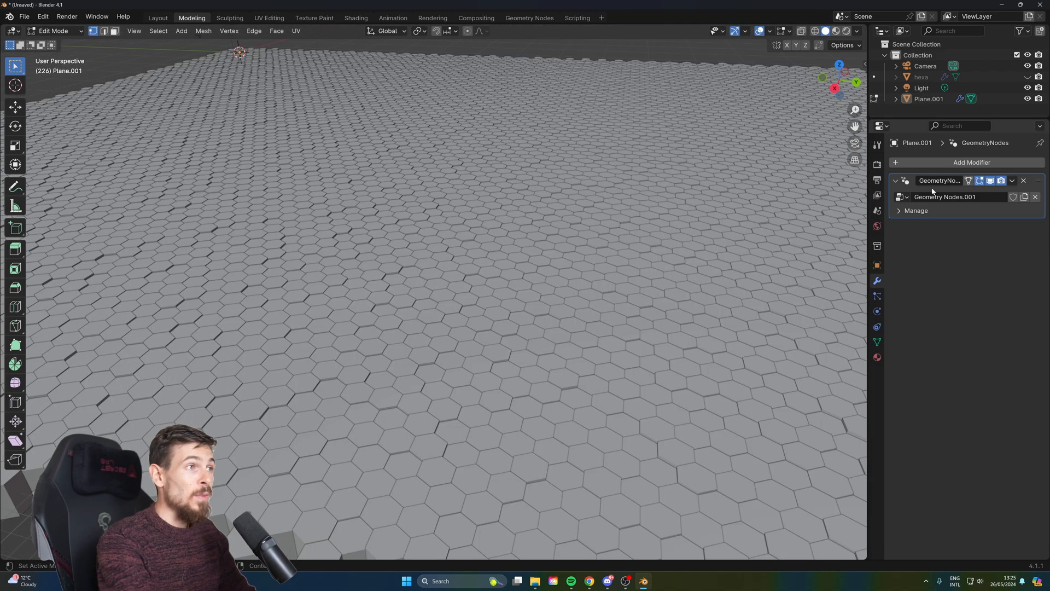
Compare Rendered and Material Preview shading on the honeycomb field, leaving the viewport in Rendered shading.
left_click(846, 31)
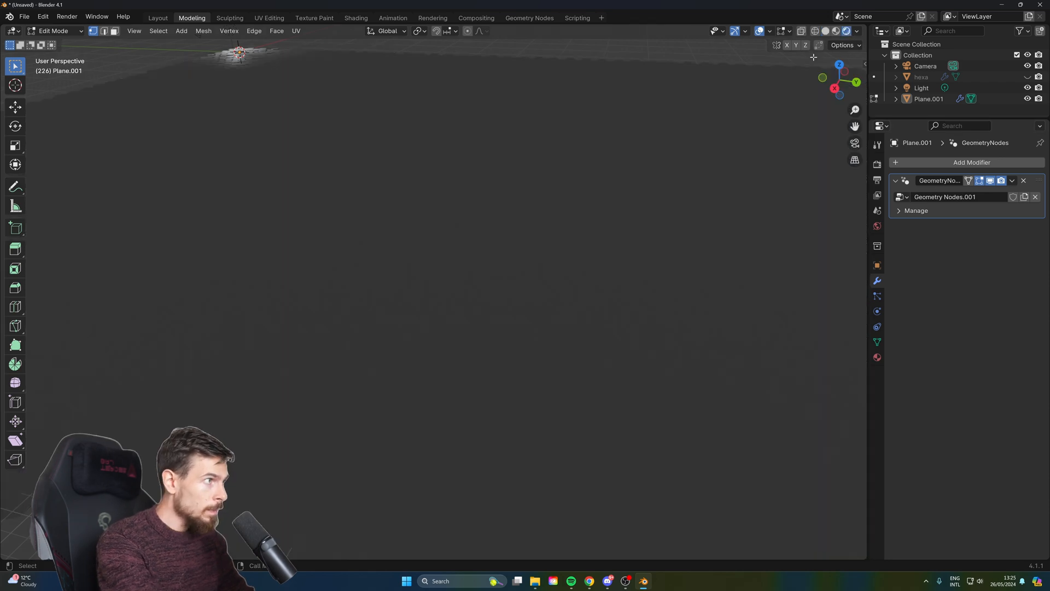
scroll(557, 225, "down", 2)
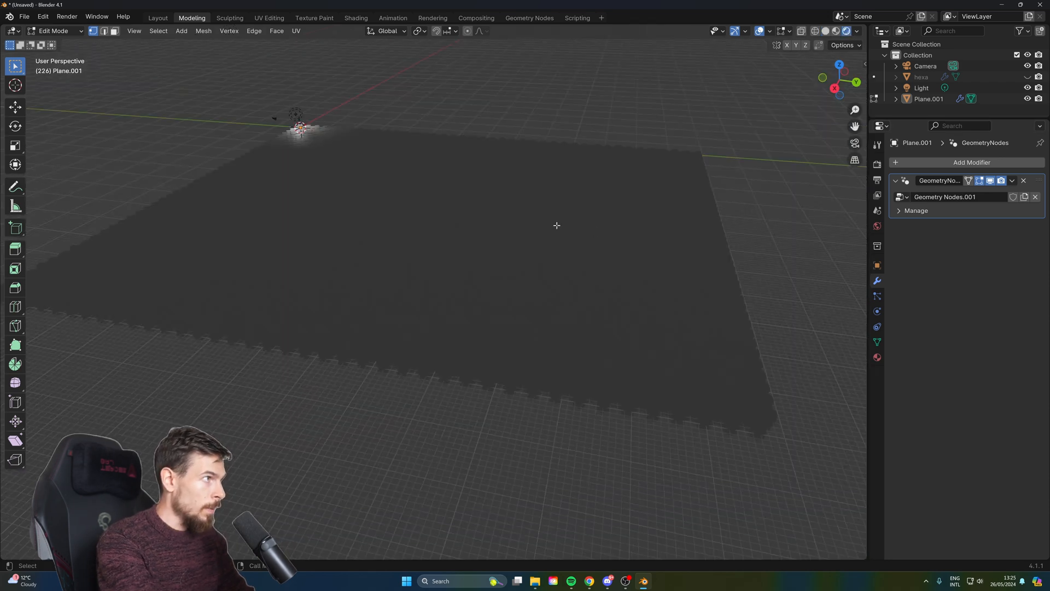
left_click(836, 31)
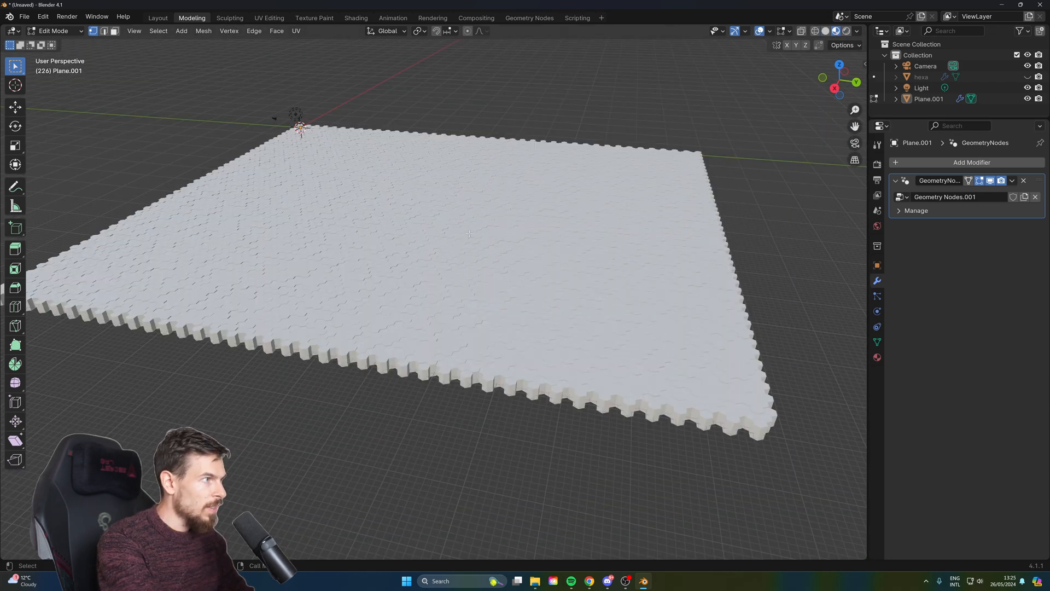
left_click(846, 32)
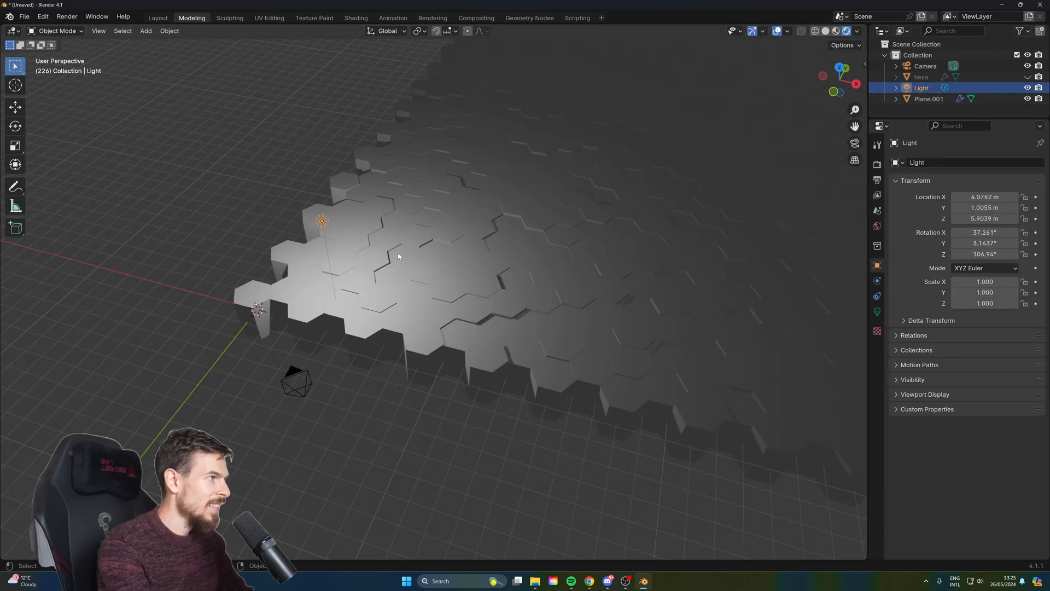
Move the light over the middle of the honeycomb field, to about X 56 m, Y 73 m, Z 4.2 m.
key("g")
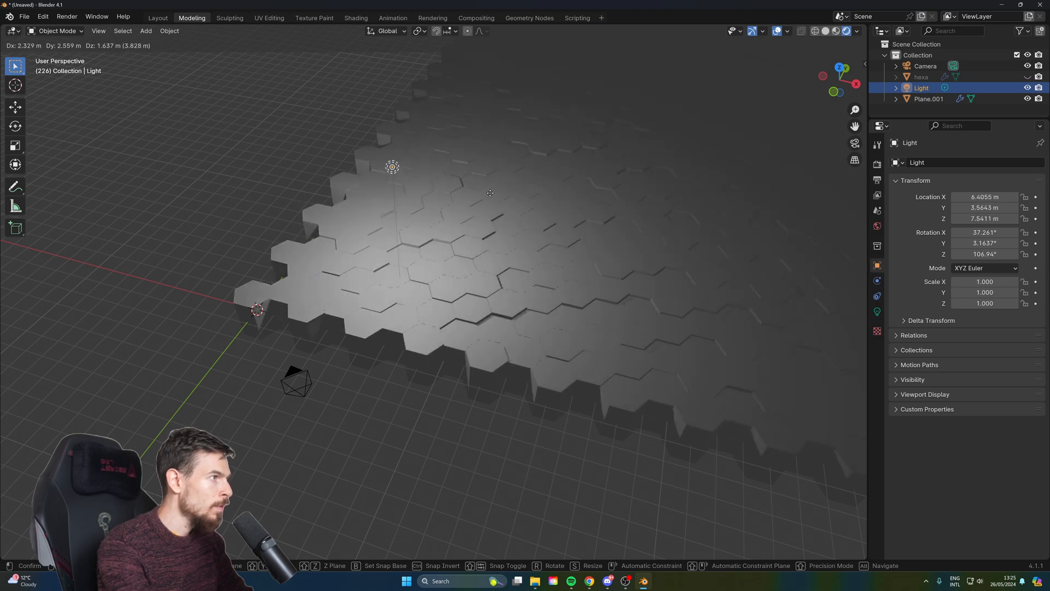
left_click(726, 148)
scroll(720, 166, "down", 5)
middle_click_drag(720, 167, 426, 326)
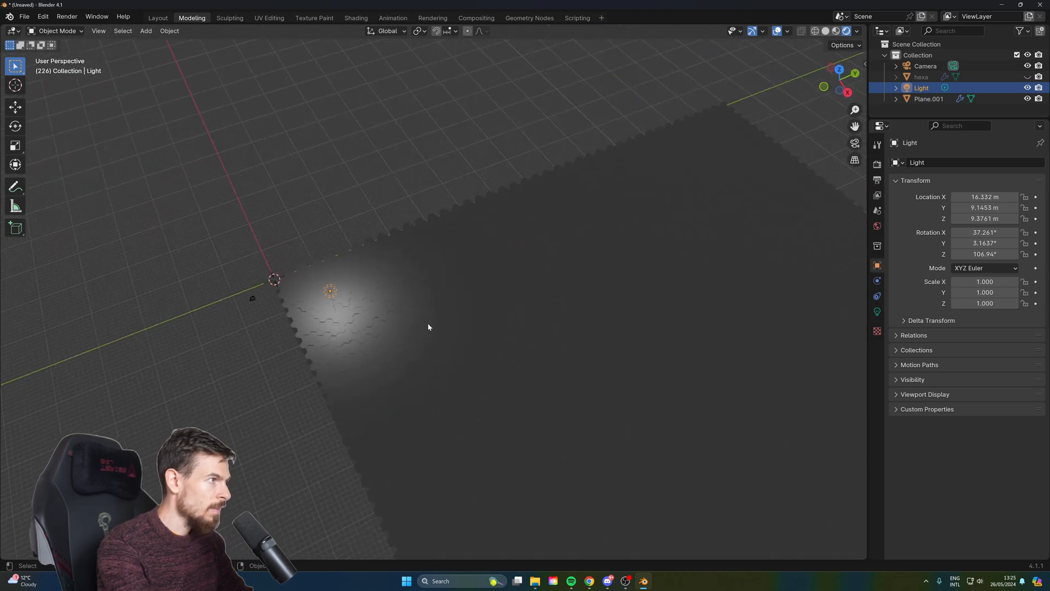
scroll(432, 333, "down", 3)
key("g")
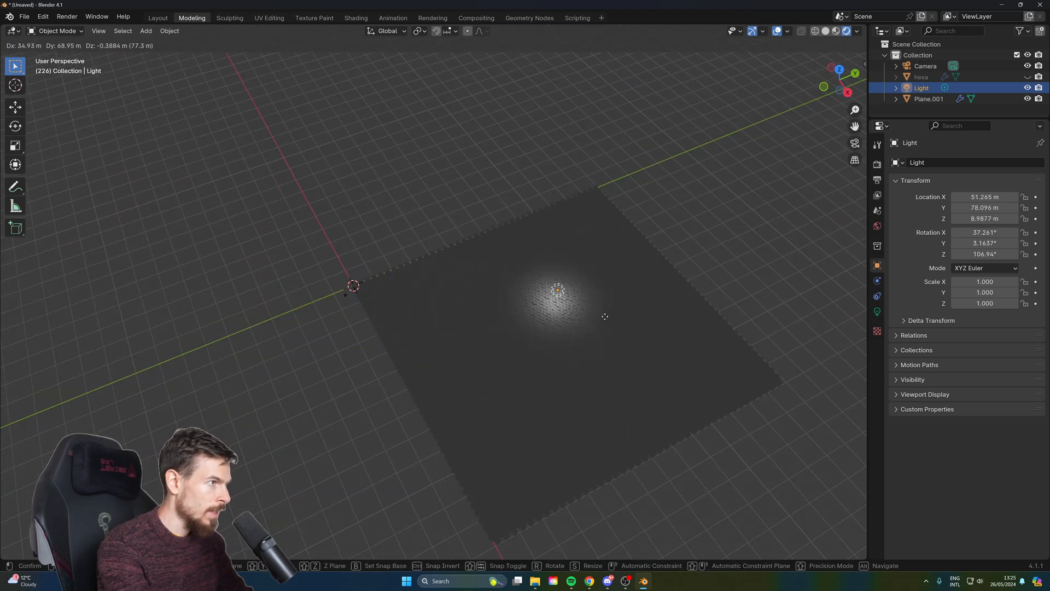
left_click(600, 337)
Raise the light straight up along the global Z axis to a height of about 45 m.
key("g")
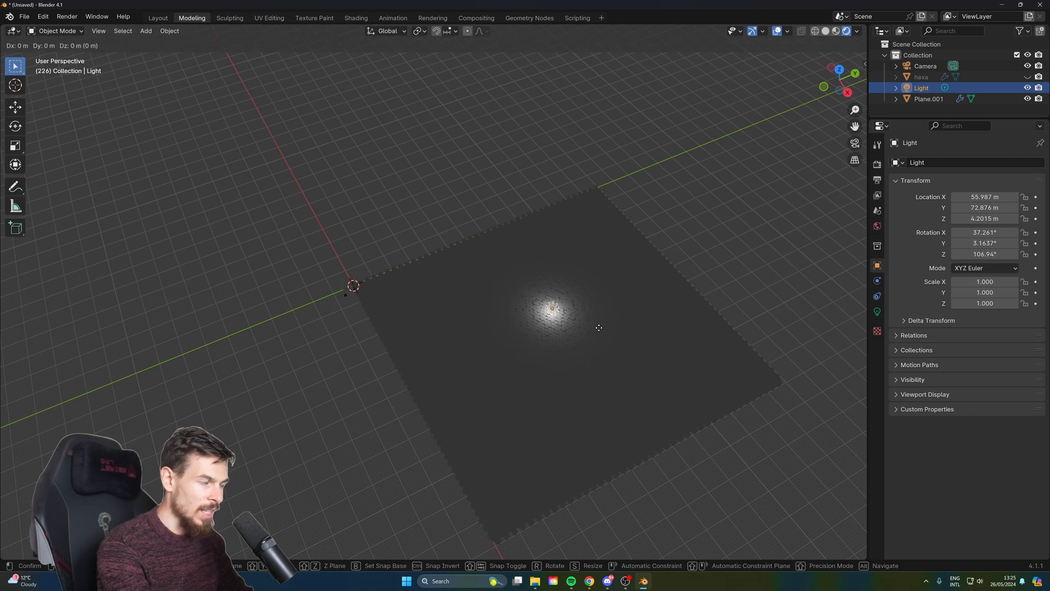
key("x")
key("z")
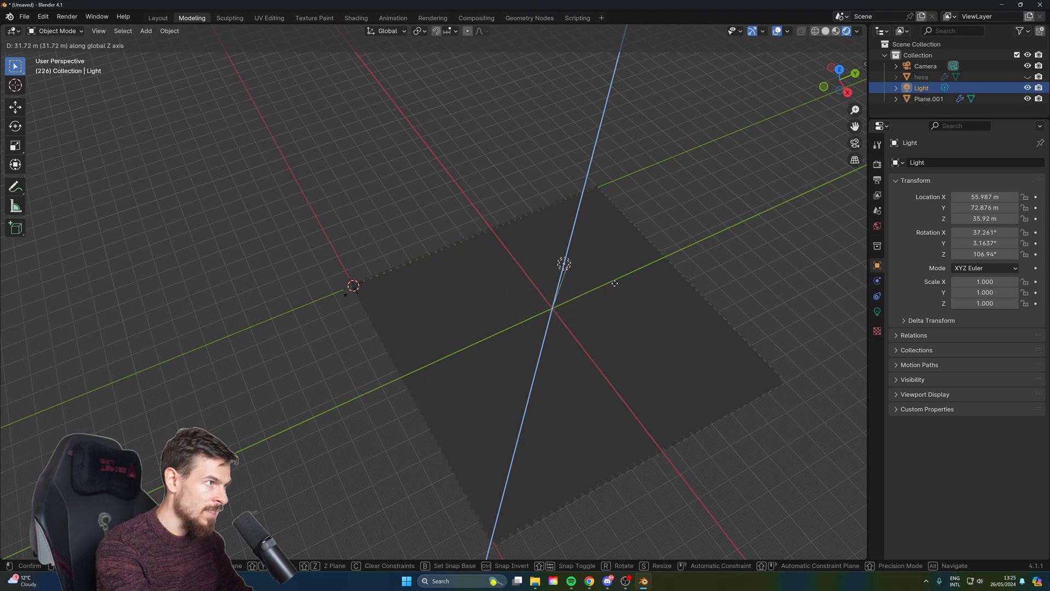
left_click(622, 270)
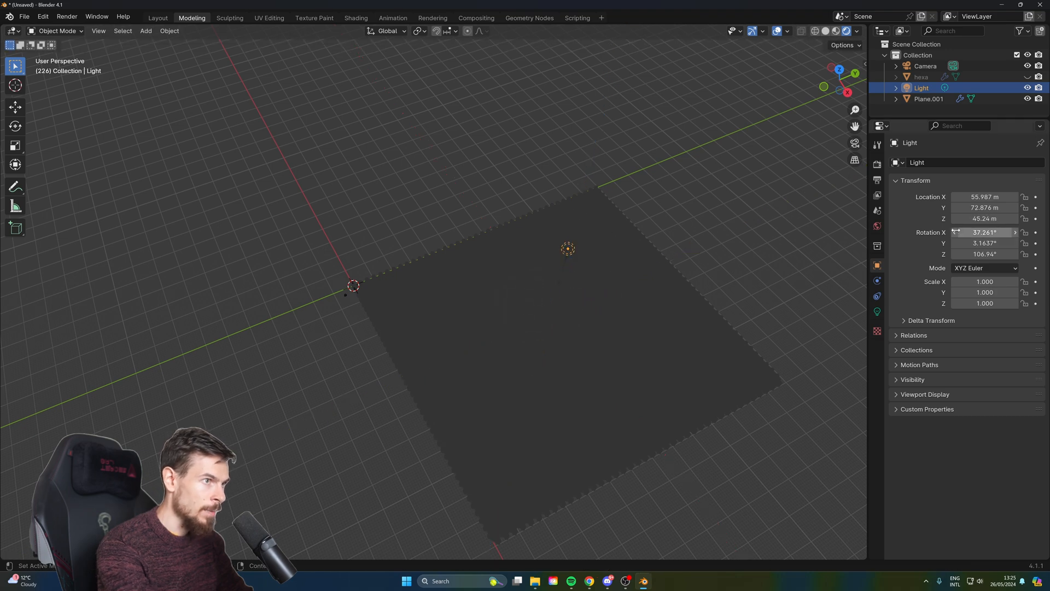
Set the point light's power to 15000 W.
left_click(877, 312)
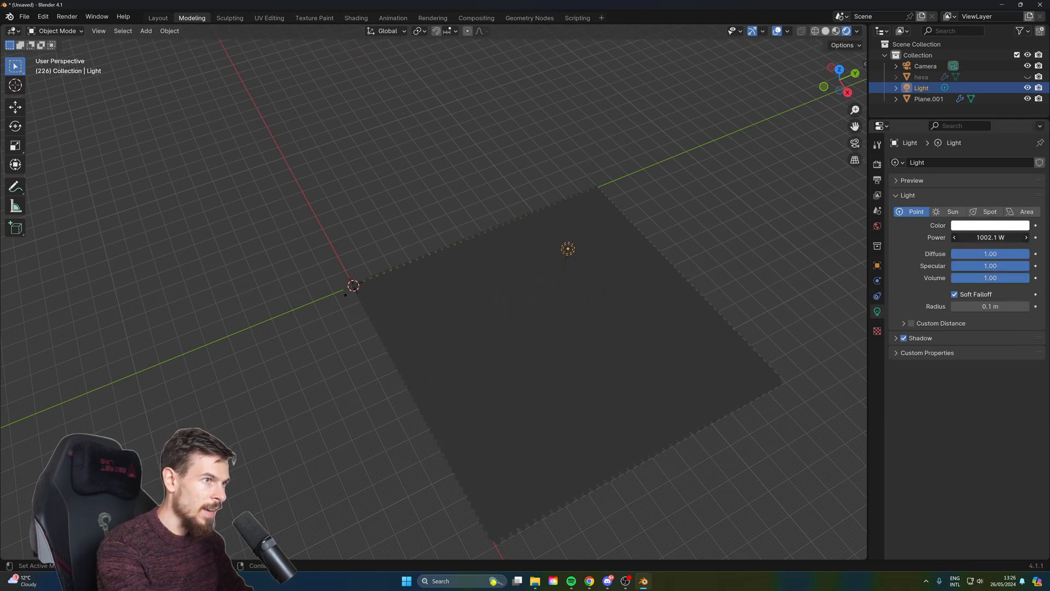
mouse_move(990, 238)
left_mouse_down()
mouse_move(1039, 238)
mouse_move(971, 238)
left_mouse_up()
left_click(989, 239)
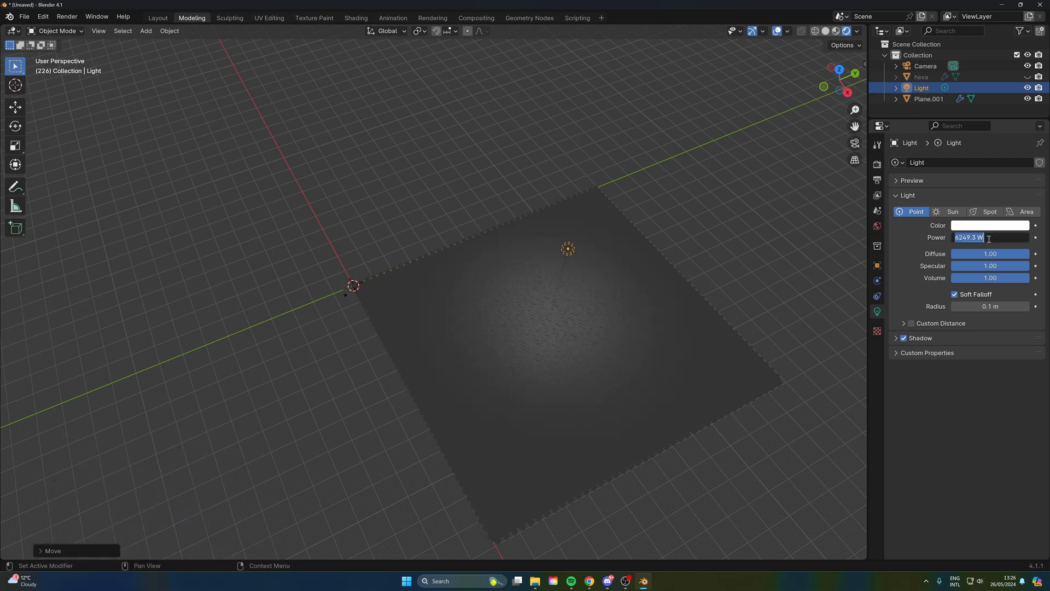
type("15000")
key("Return")
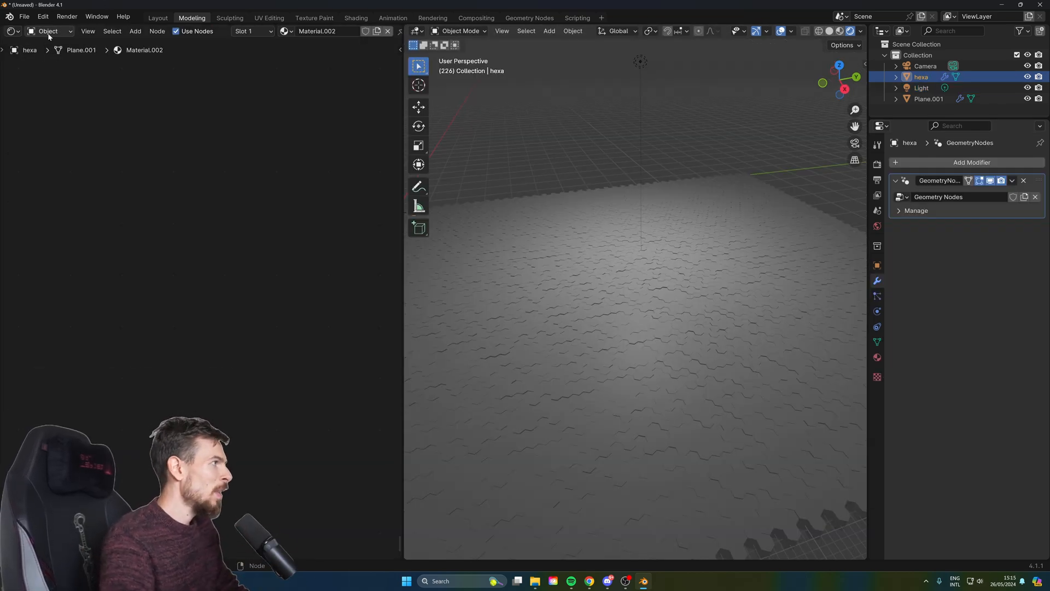
In the Shader Editor, unlink the hexa object's current material and create a new one for it.
left_click(12, 31)
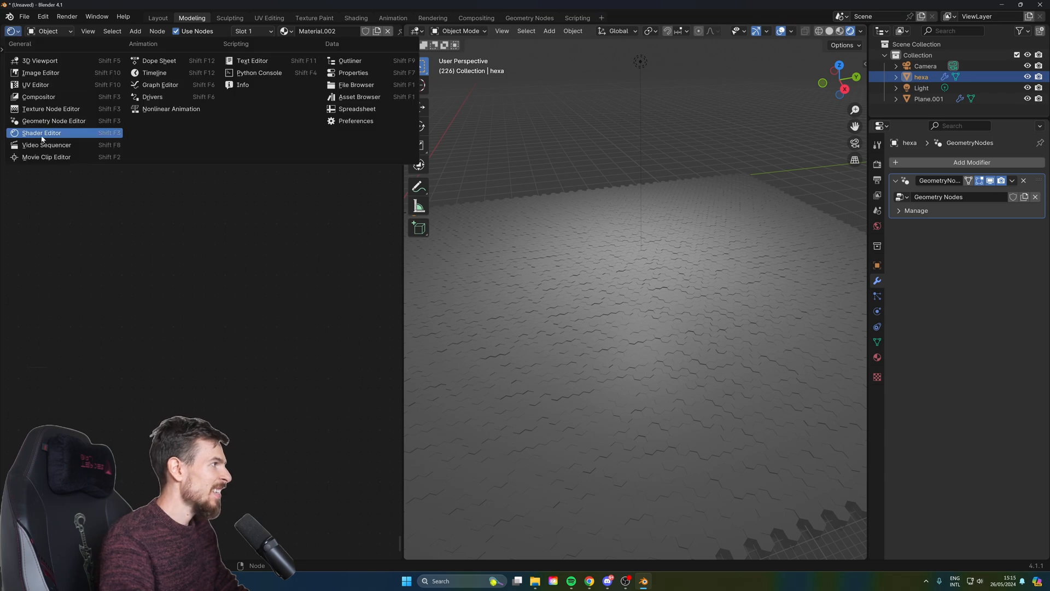
left_click(42, 138)
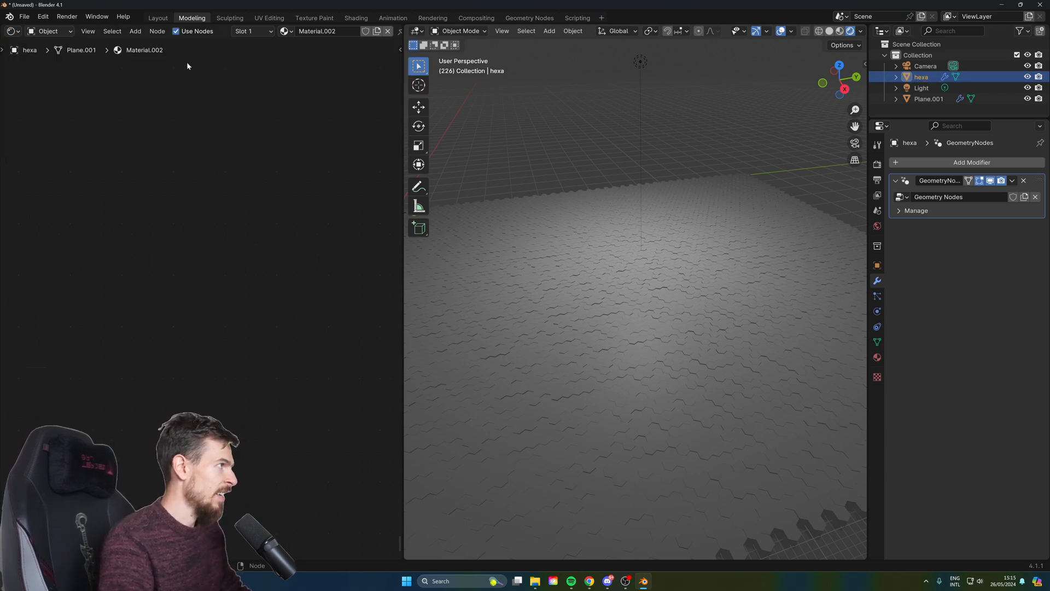
left_click(285, 31)
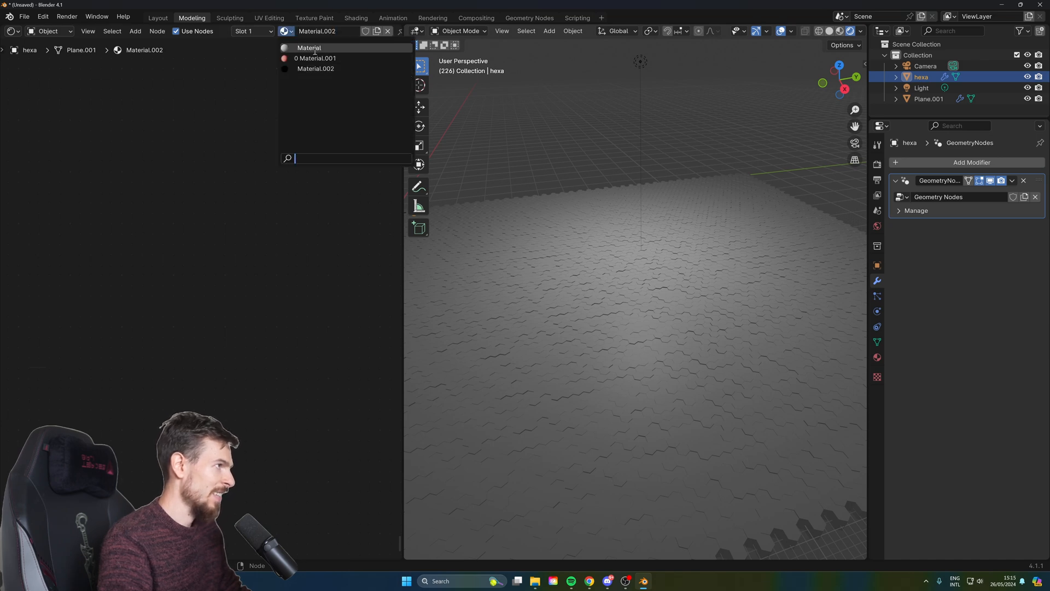
left_click(309, 48)
left_click(285, 31)
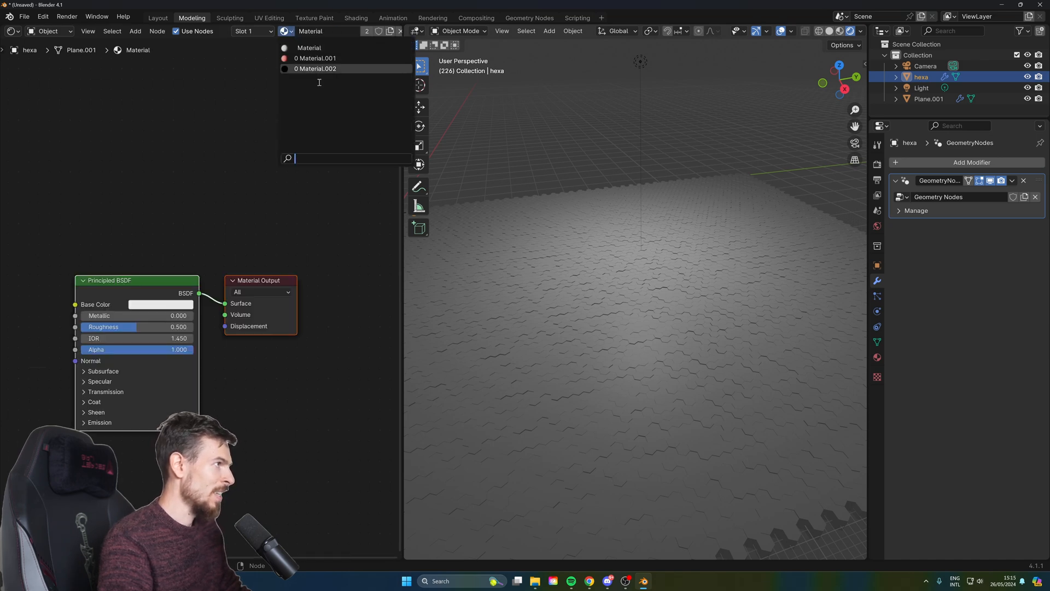
left_click(316, 69)
left_click(388, 31)
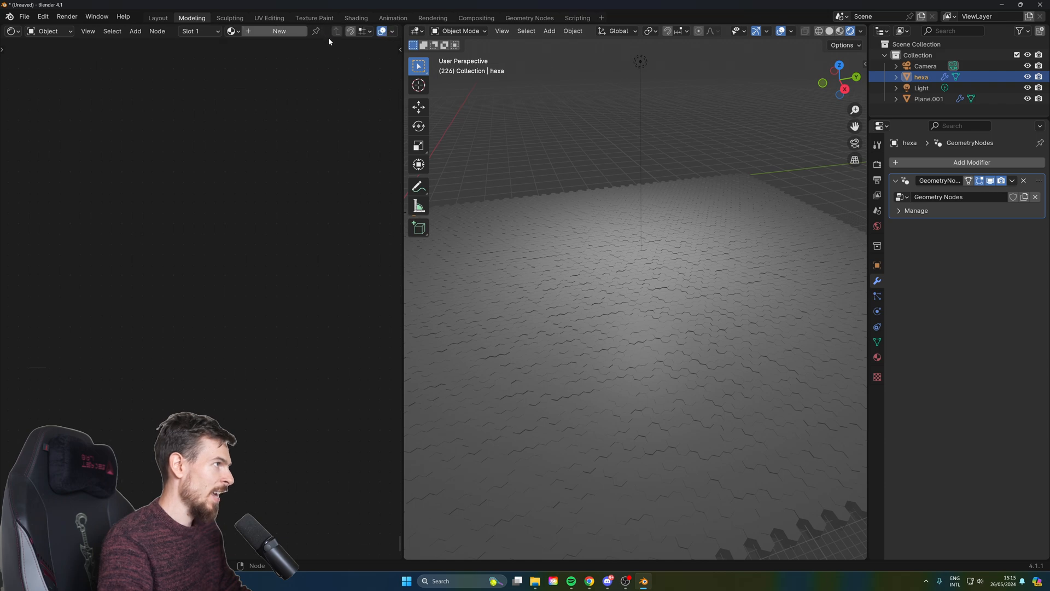
left_click(294, 31)
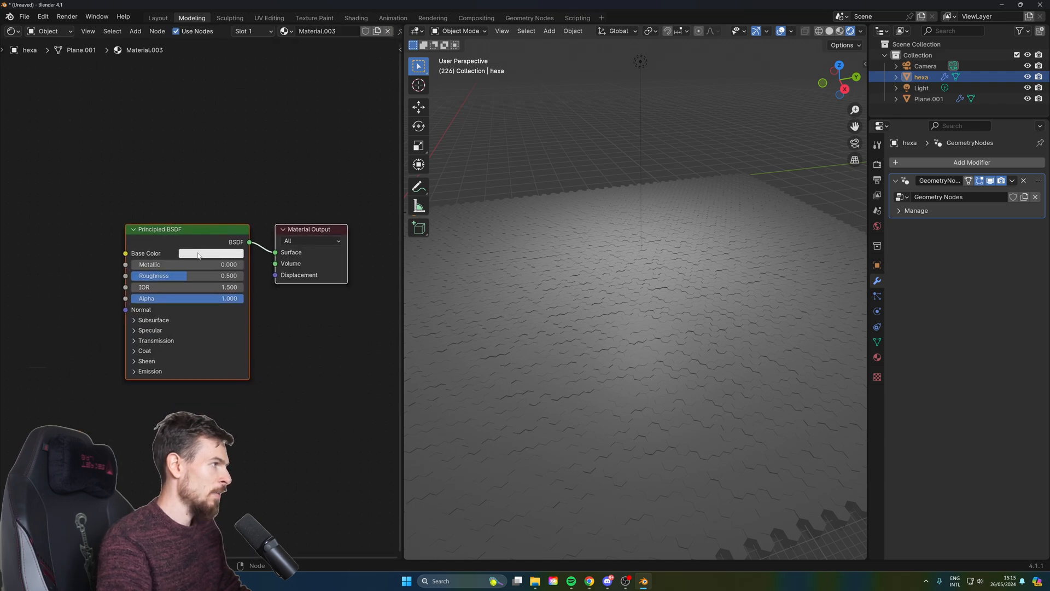
Set the new material's Base Color to light blue with hue 0.613, saturation 0.705 and value 0.8, and check it in Material Preview and Rendered shading.
left_click(200, 264)
left_click_drag(209, 136, 213, 131)
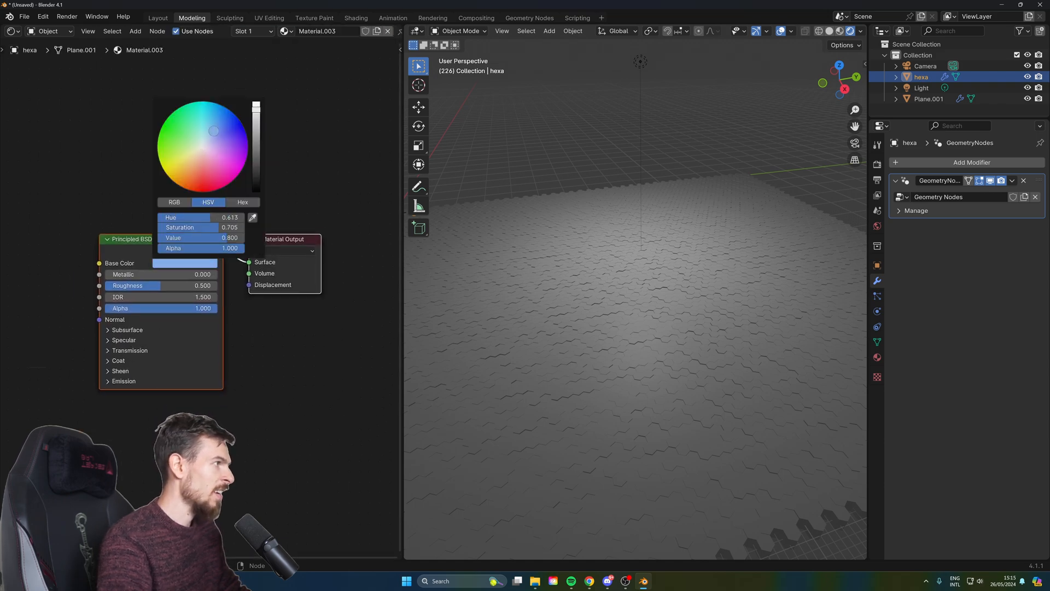
left_click(840, 32)
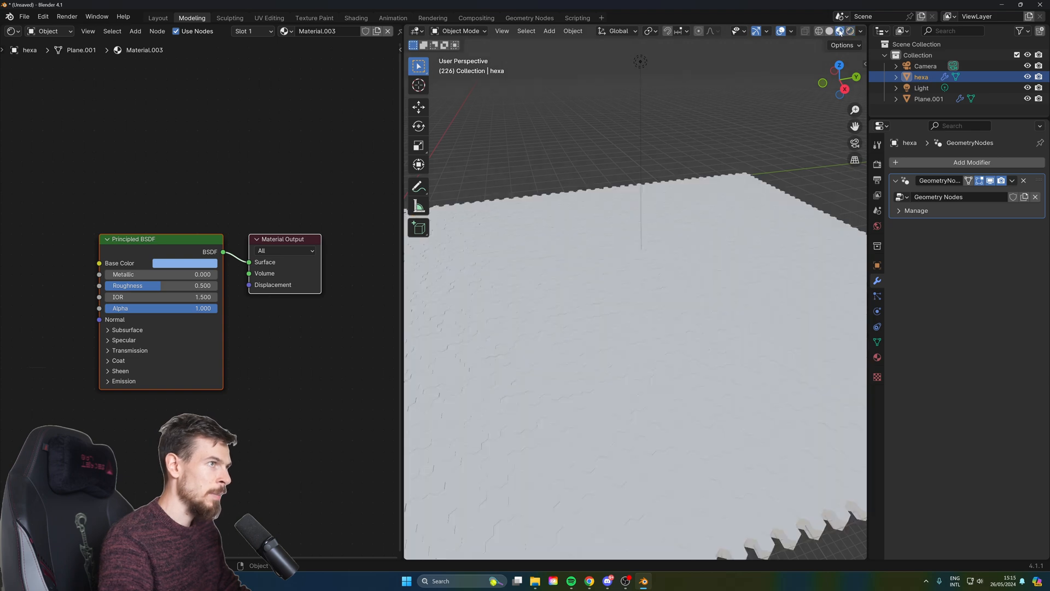
left_click(849, 32)
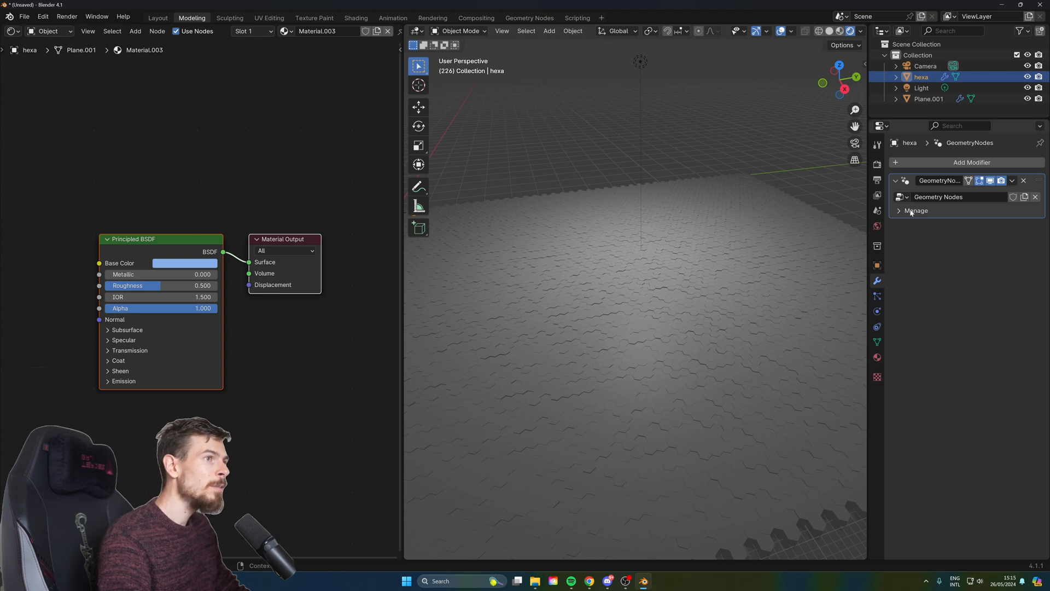
In Plane.001's geometry node tree, insert a Set Material node between Instance on Points and Group Output.
left_click(925, 100)
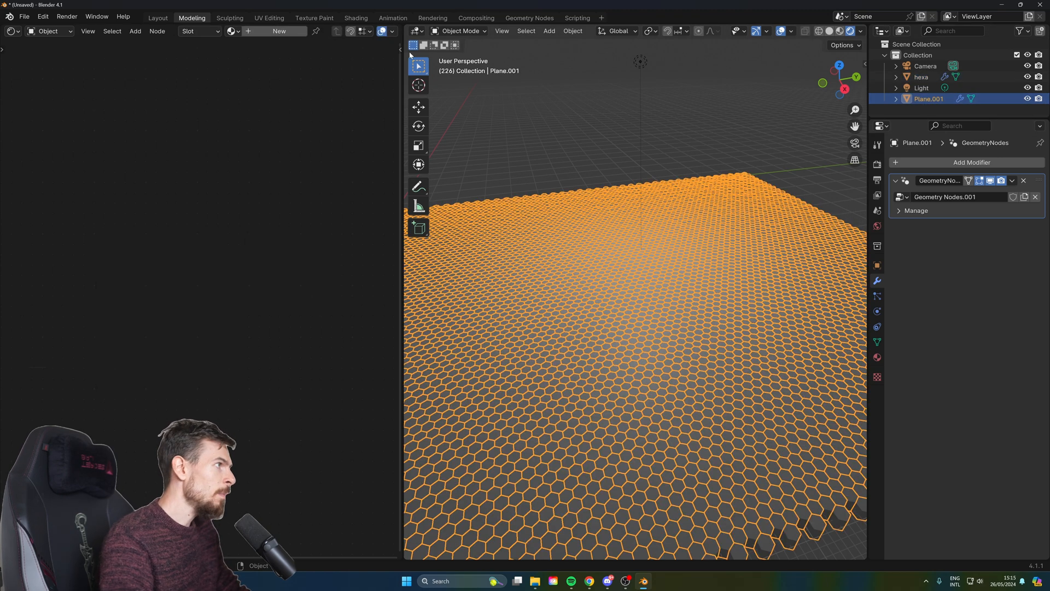
left_click(39, 31)
left_click(13, 31)
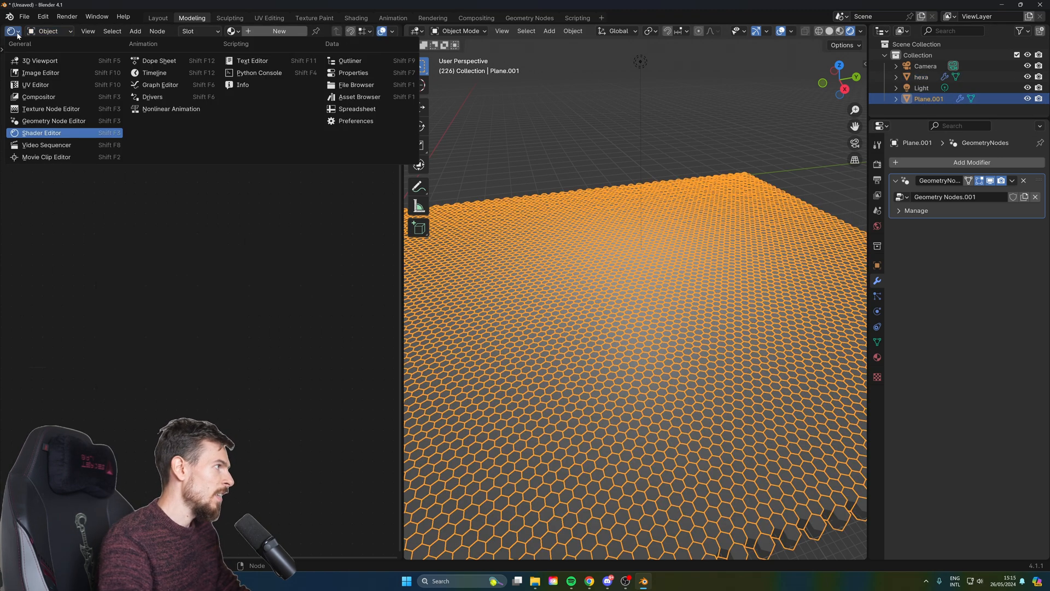
left_click(45, 122)
middle_click_drag(234, 340, 288, 284)
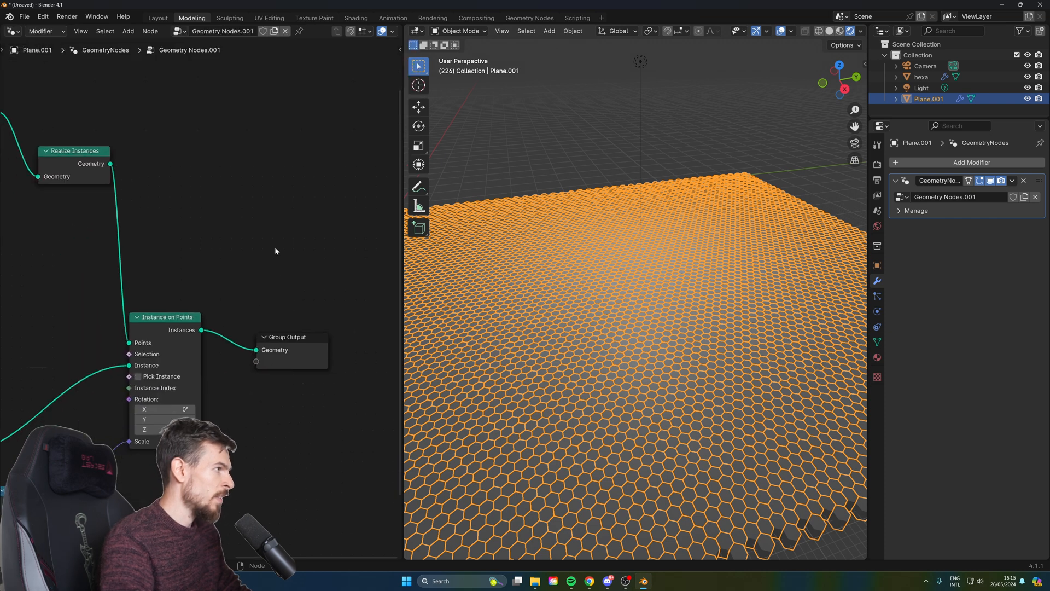
key("shift+a")
type("set m")
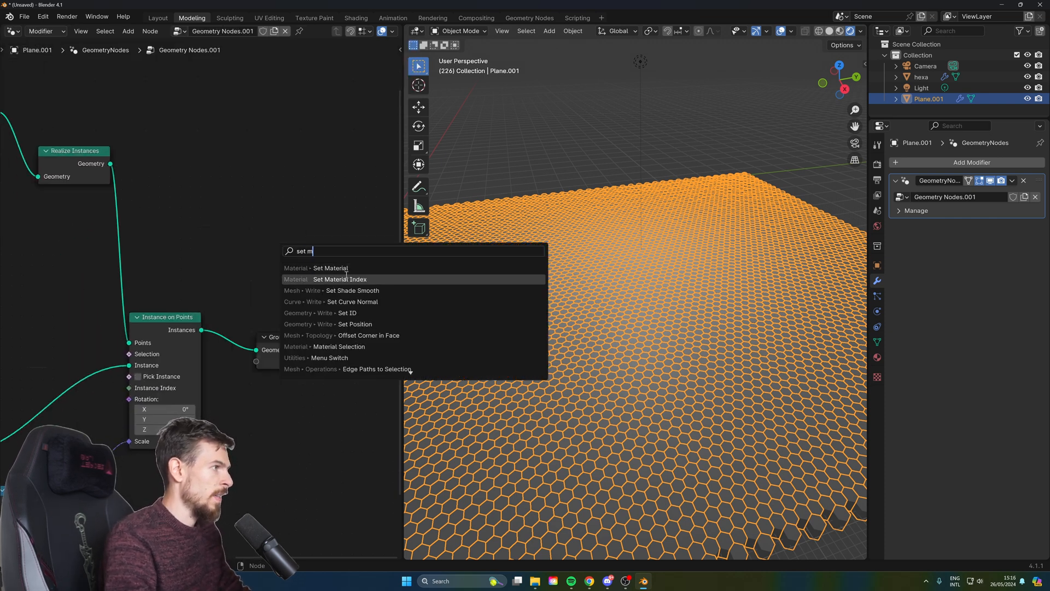
left_click(339, 279)
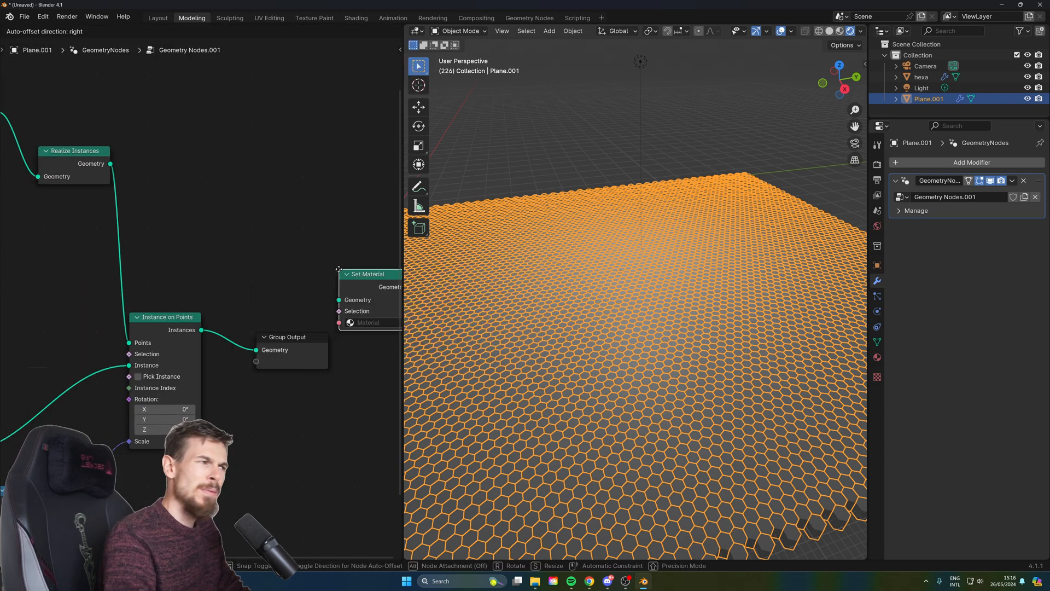
left_click(297, 207)
scroll(320, 363, "down", 1)
left_click_drag(301, 347, 364, 337)
left_click_drag(339, 226, 288, 314)
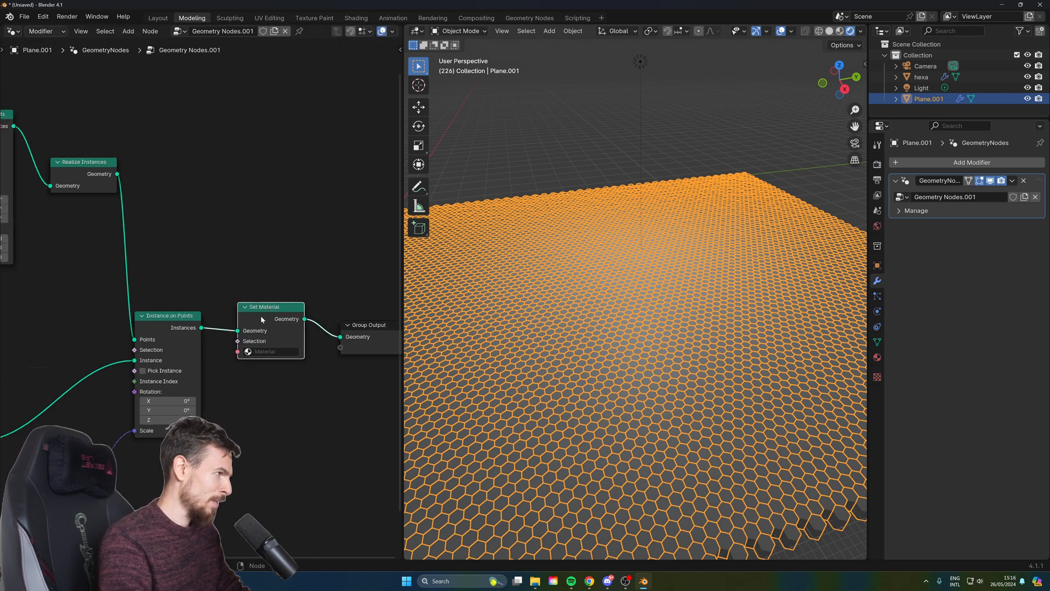
Assign Material.003 in the Set Material node of Plane.001's node tree.
left_click(734, 159)
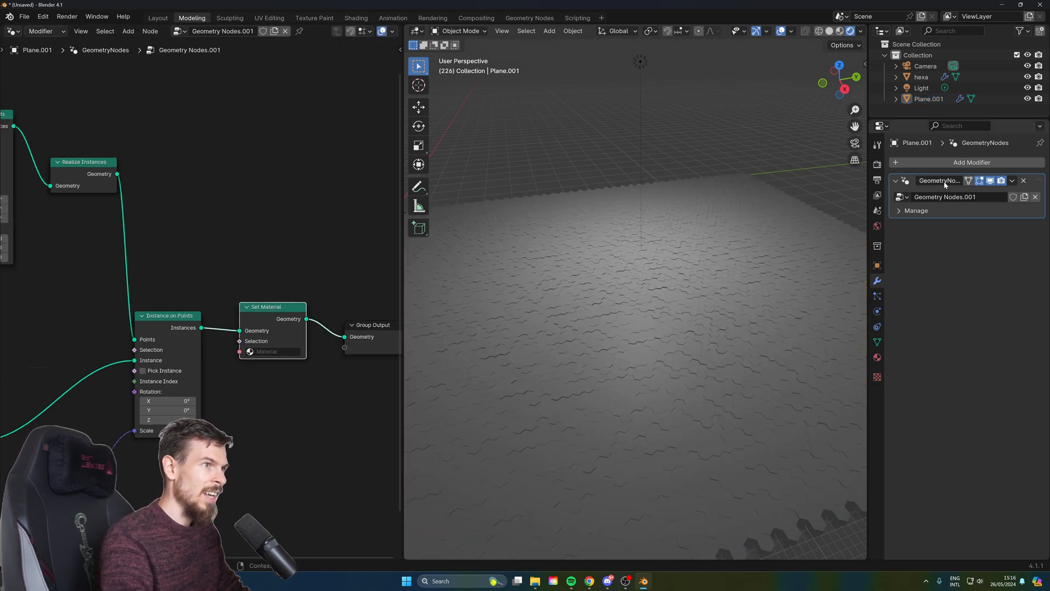
left_click(267, 356)
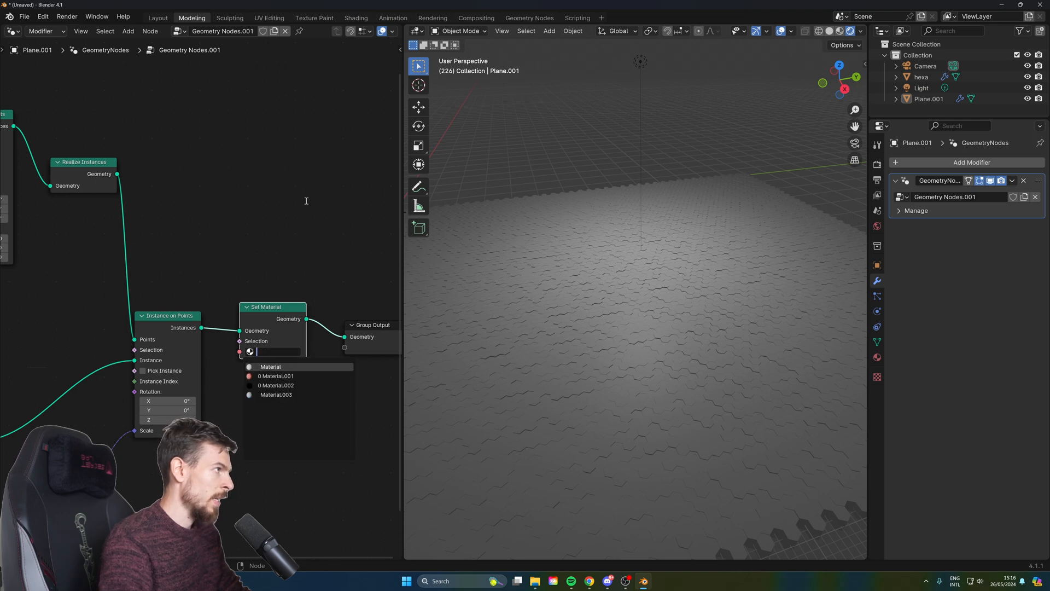
left_click(273, 352)
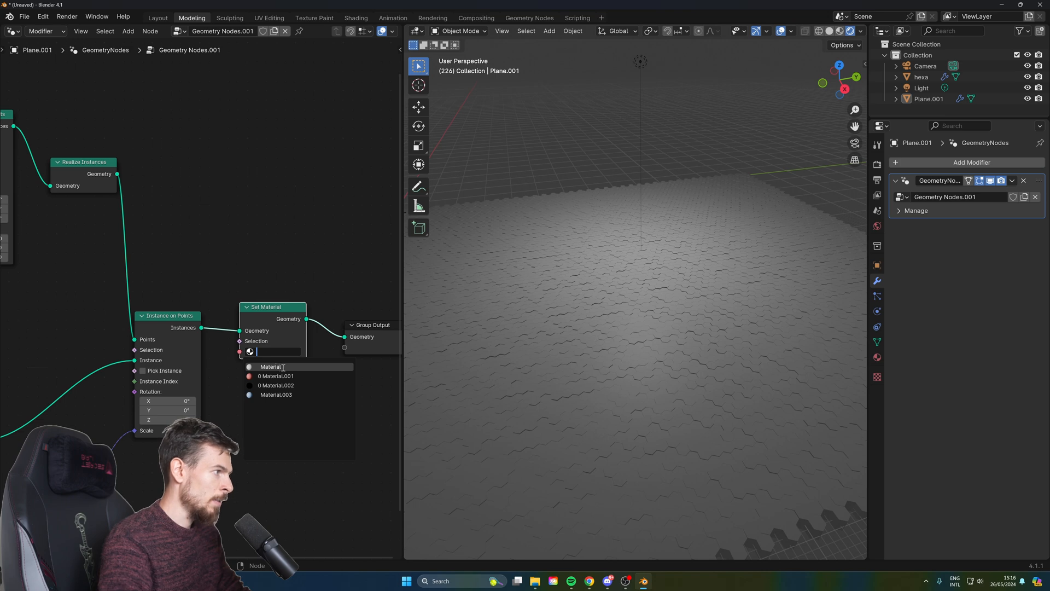
left_click(277, 394)
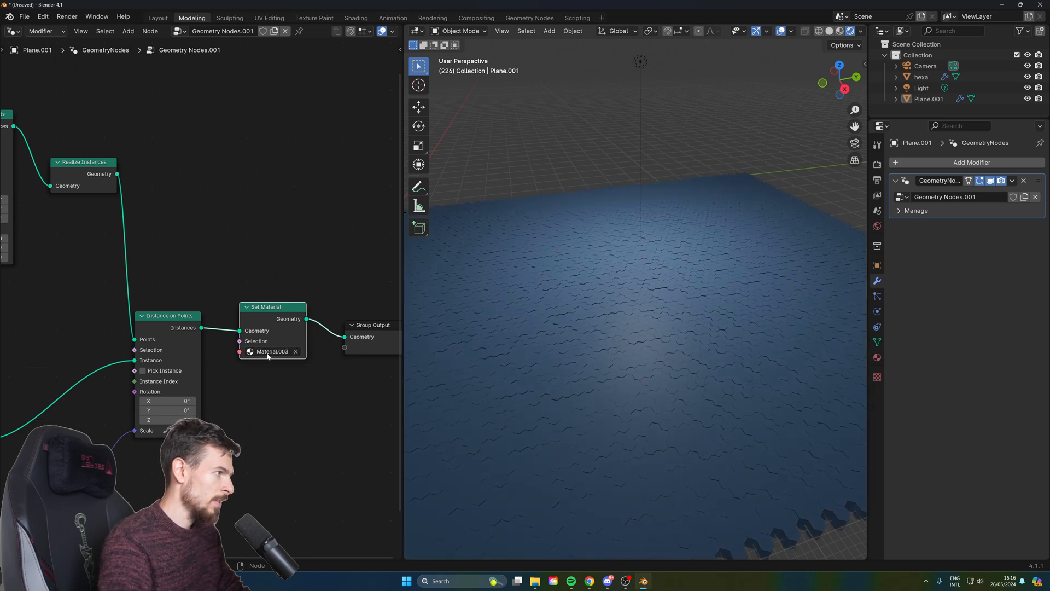
Reopen the hexa object's material in the Shader Editor and reset its Base Color to near white.
left_click(921, 77)
key("Home")
left_click(12, 31)
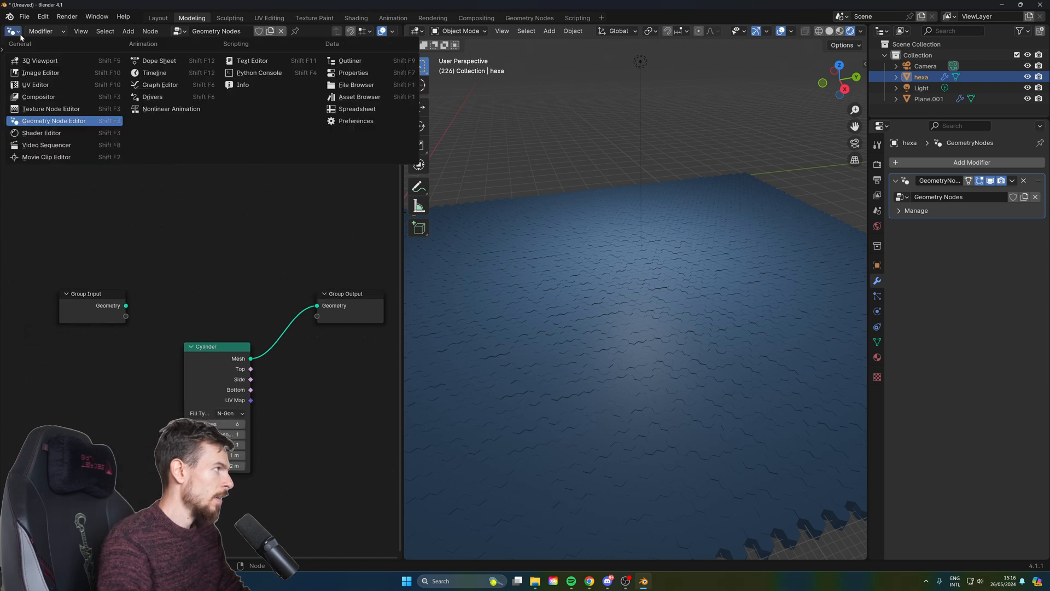
left_click(44, 133)
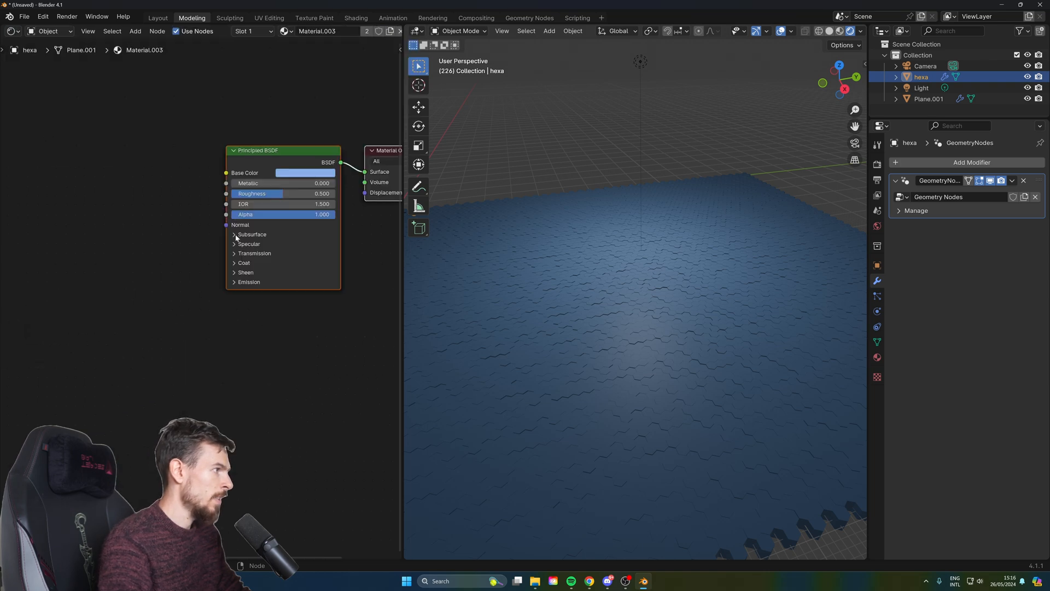
left_click(303, 177)
left_click_drag(324, 69, 319, 59)
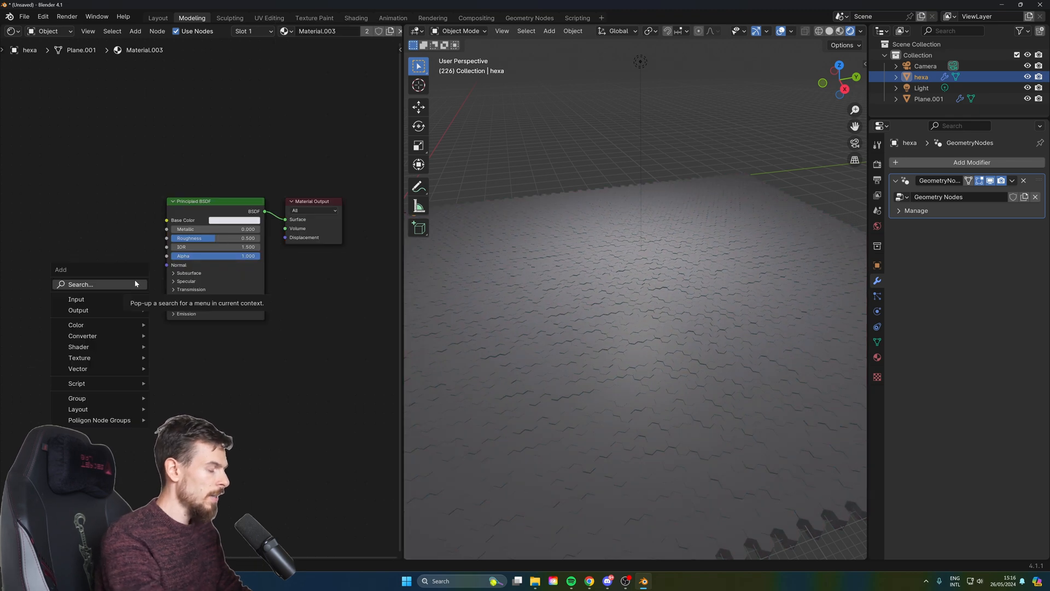
Add an Object Info node ahead of the Principled BSDF in the hexagon material.
type("obje")
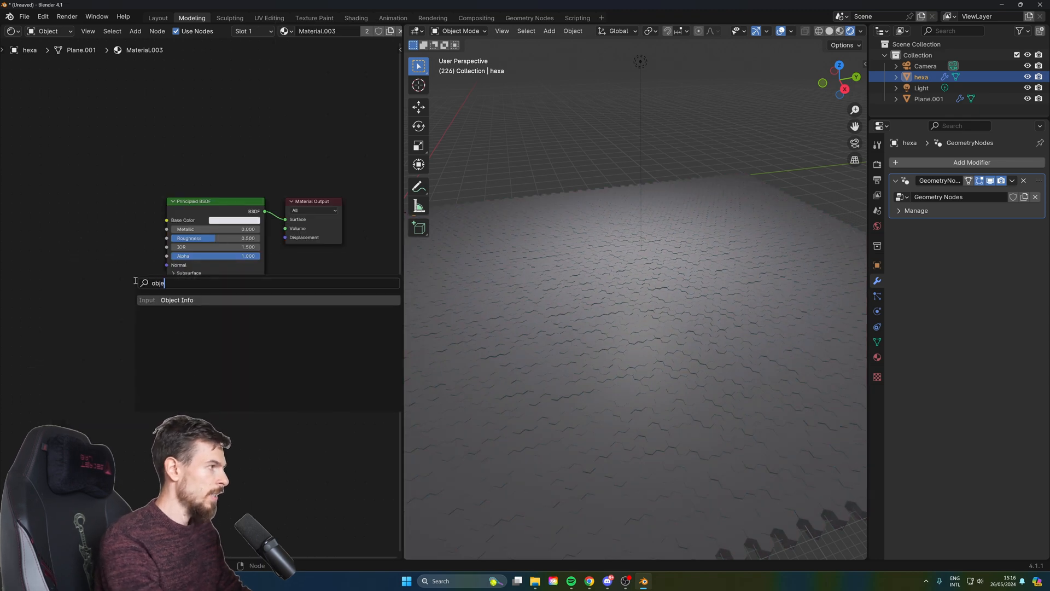
type("ct")
left_click(199, 299)
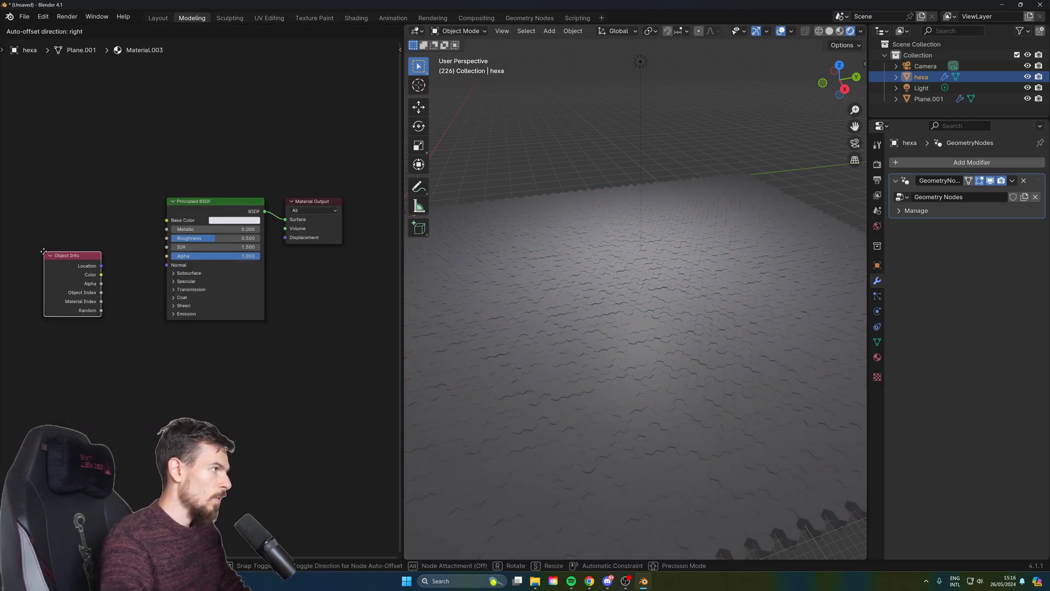
left_click(110, 181)
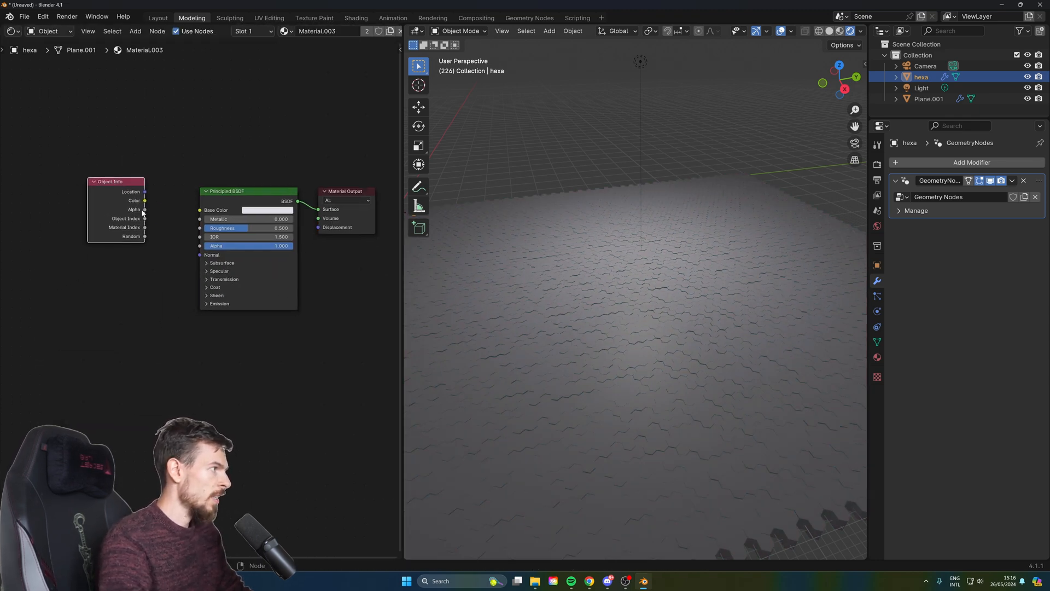
Add a Color Ramp node and arrange it between the Object Info and Principled BSDF nodes.
key("shift+a")
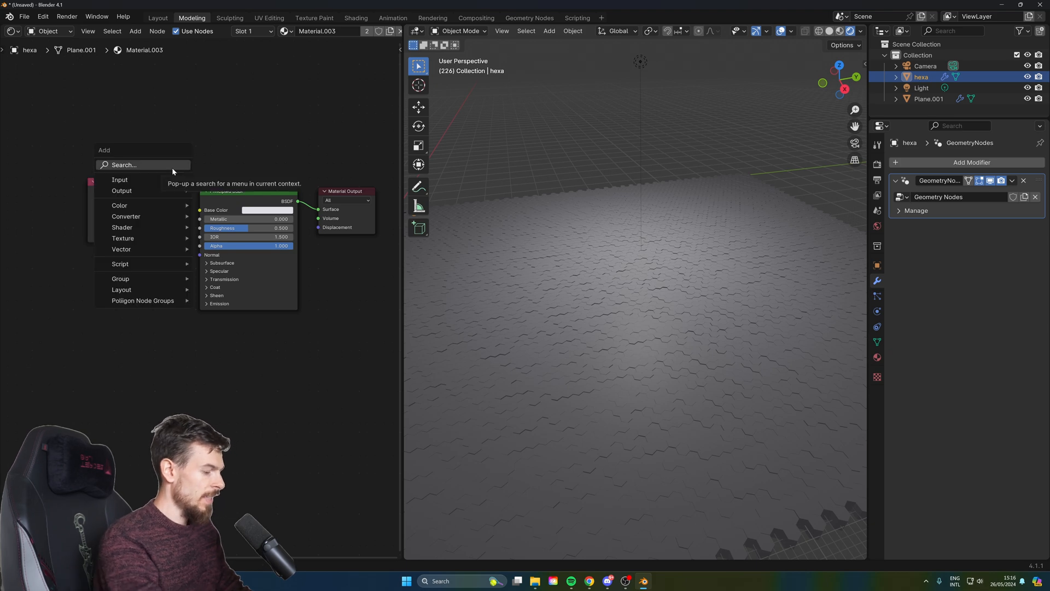
type("color")
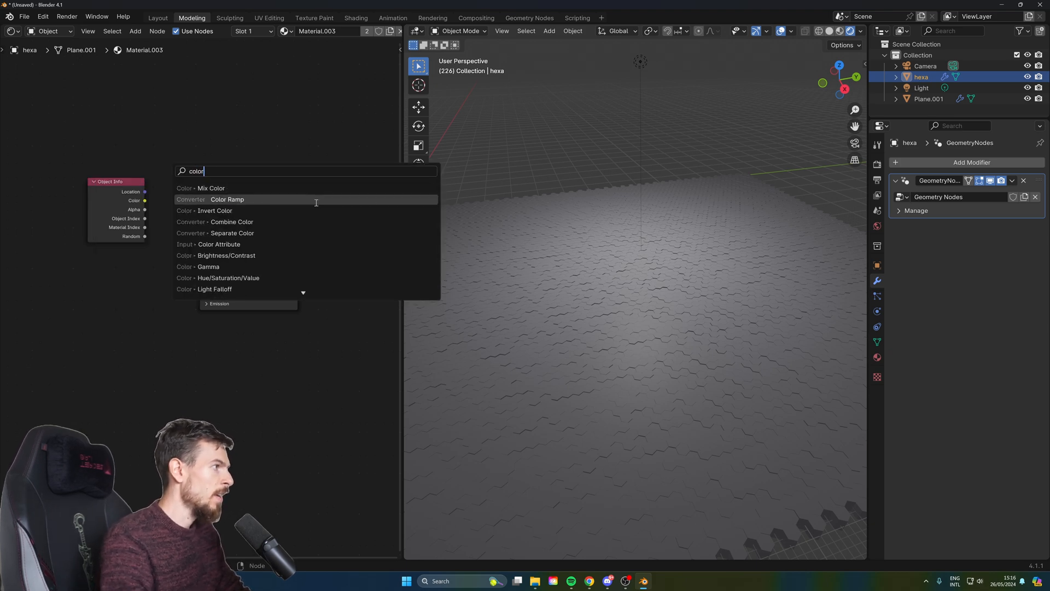
left_click(316, 200)
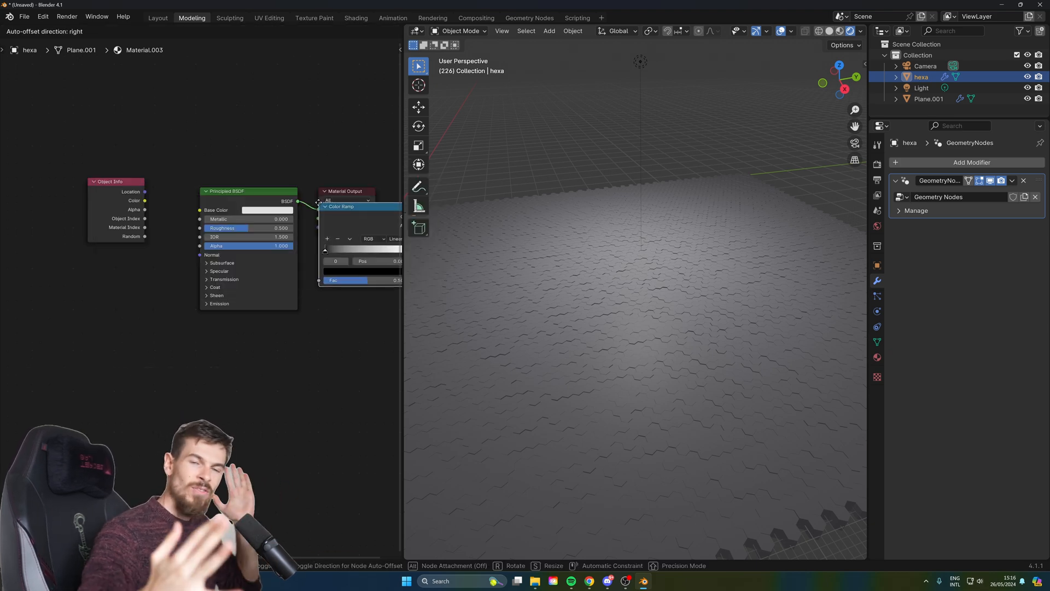
left_click(154, 77)
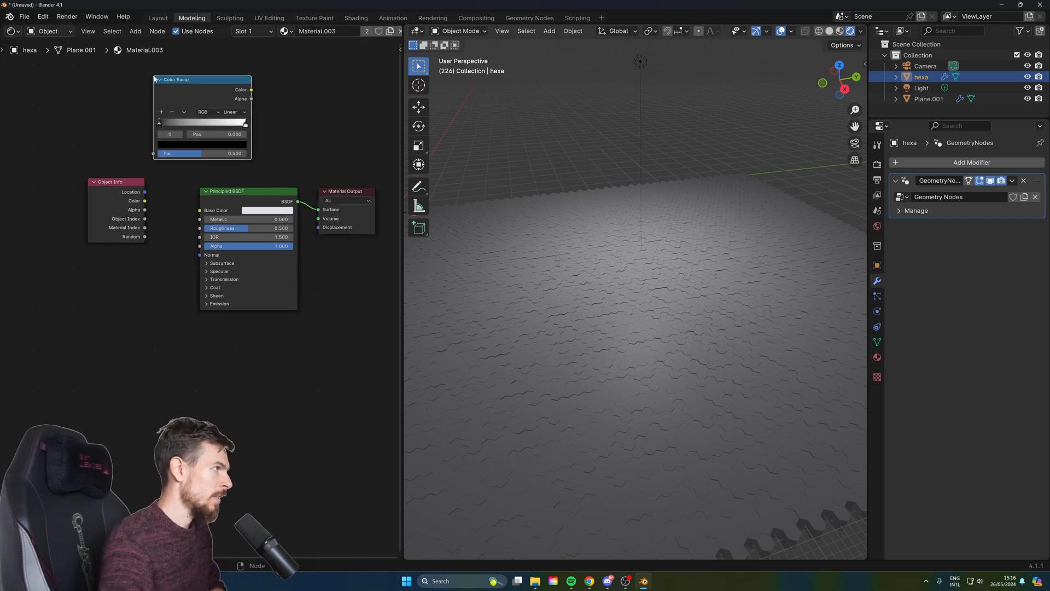
middle_click_drag(144, 213, 158, 221)
left_click_drag(133, 198, 44, 197)
left_click_drag(185, 94, 123, 170)
Link Object Info's Random output to the Color Ramp's Fac and the ramp's Color to the Principled BSDF's Base Color.
middle_click_drag(114, 208, 142, 217)
left_click_drag(100, 252, 137, 246)
left_click_drag(213, 189, 197, 196)
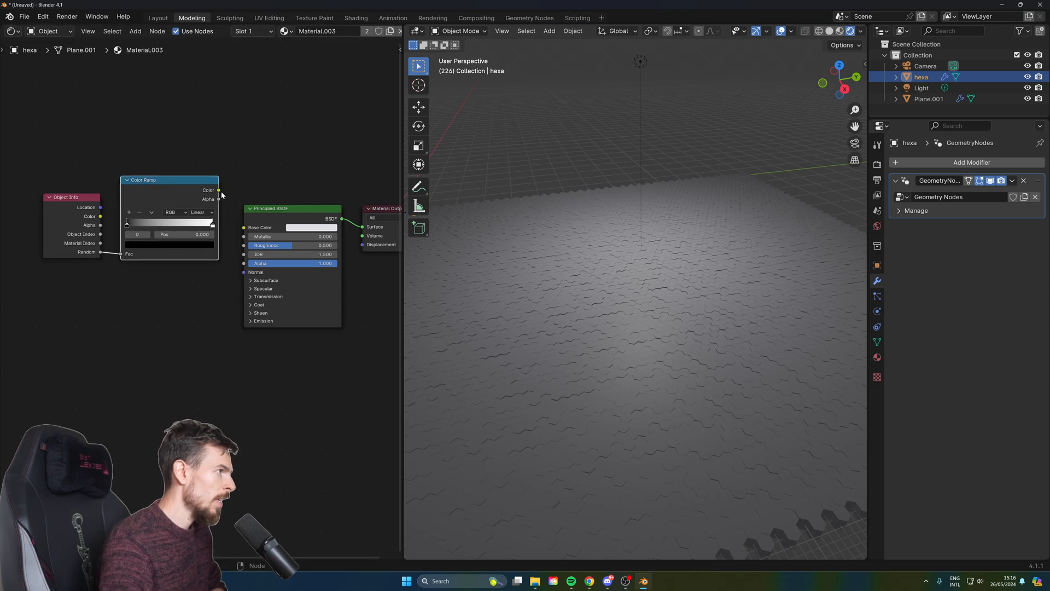
left_click_drag(236, 238, 244, 228)
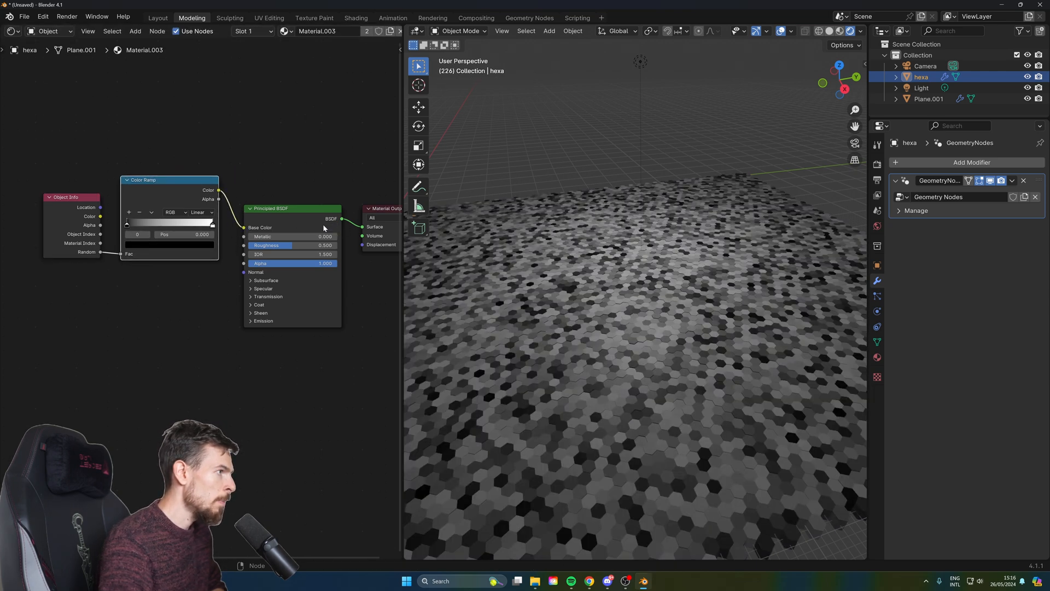
Lighten the Color Ramp's black stop slightly to a very dark grey.
scroll(555, 304, "up", 3)
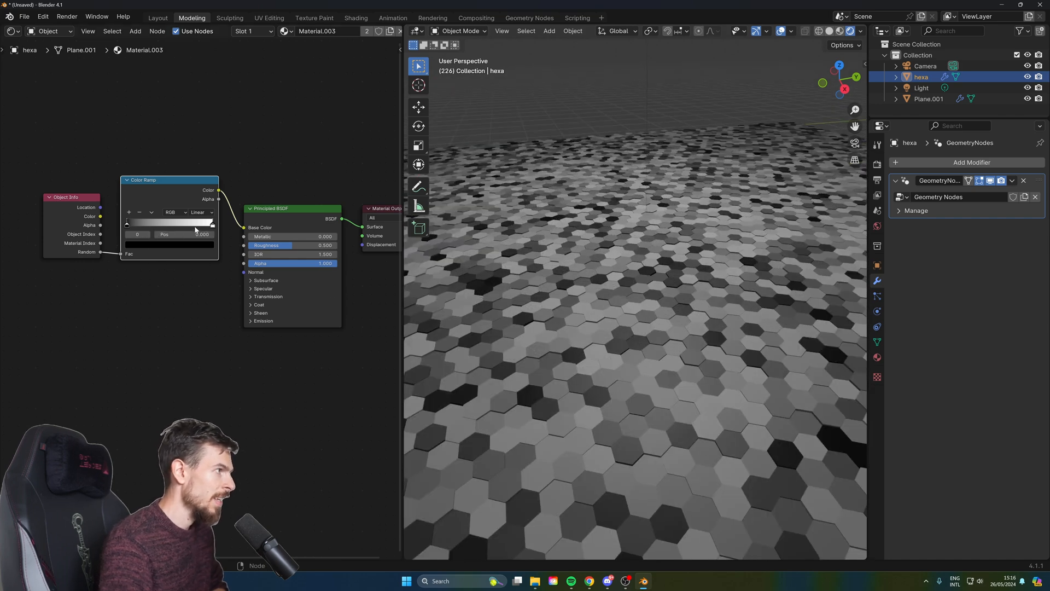
left_click(150, 246)
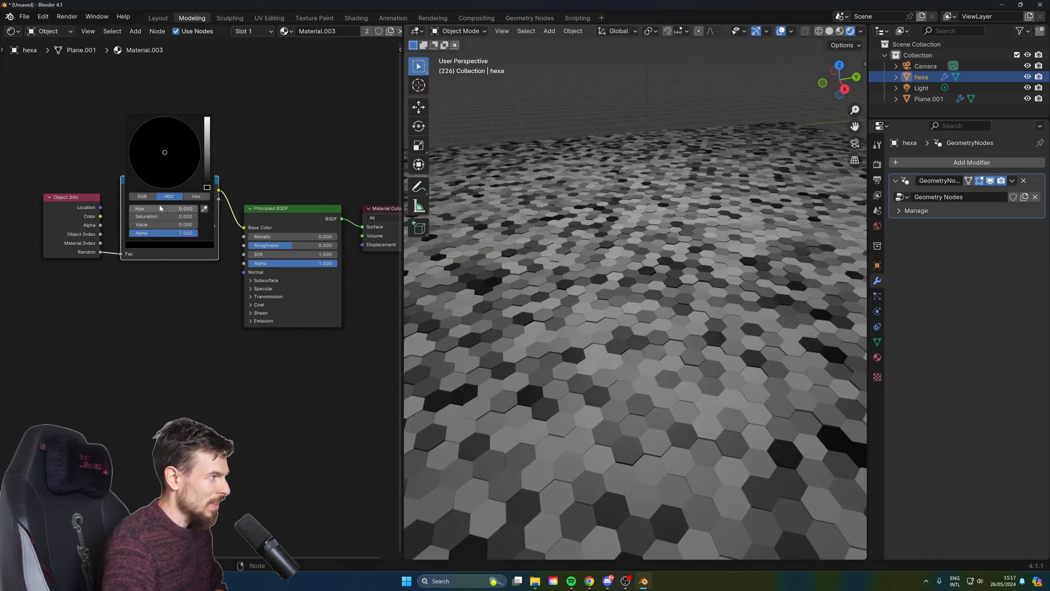
mouse_move(204, 163)
left_mouse_down()
mouse_move(207, 135)
mouse_move(207, 170)
left_mouse_up()
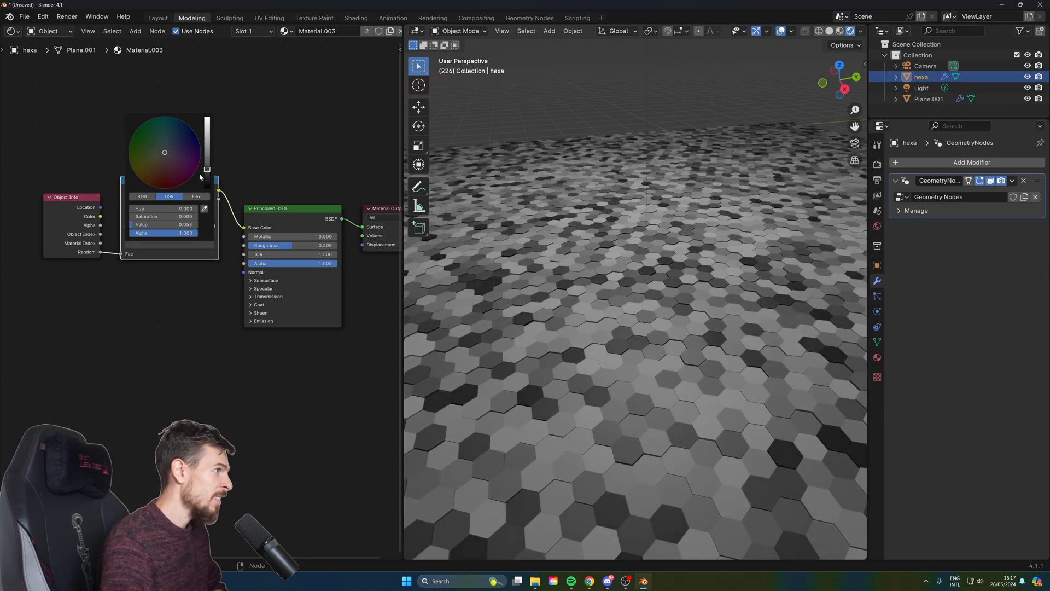
left_click_drag(208, 170, 206, 175)
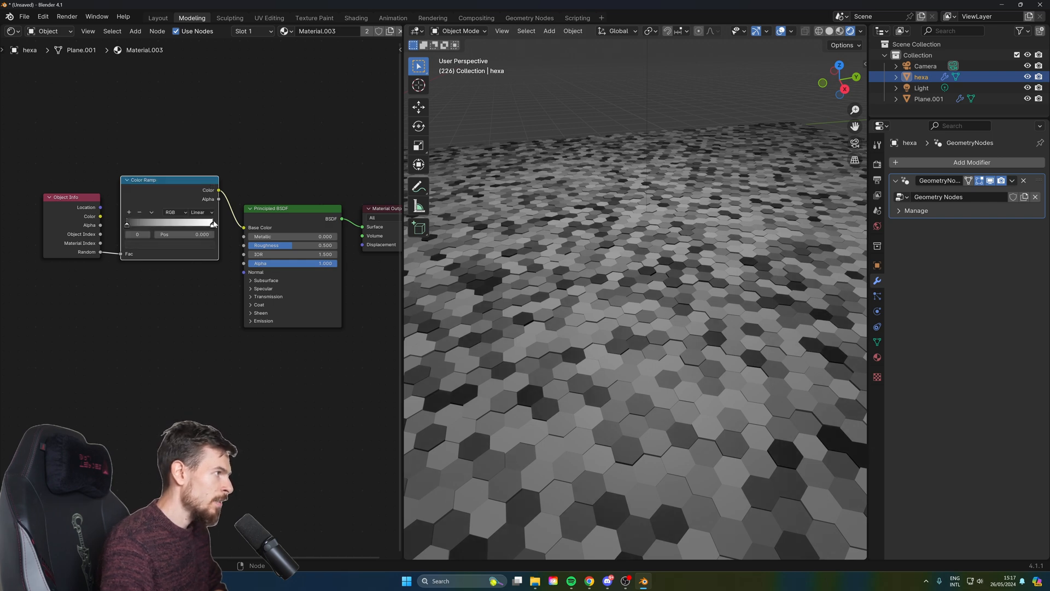
Recolor the Color Ramp's white stop to a light blue.
left_click(213, 225)
left_click(188, 246)
left_click(175, 139)
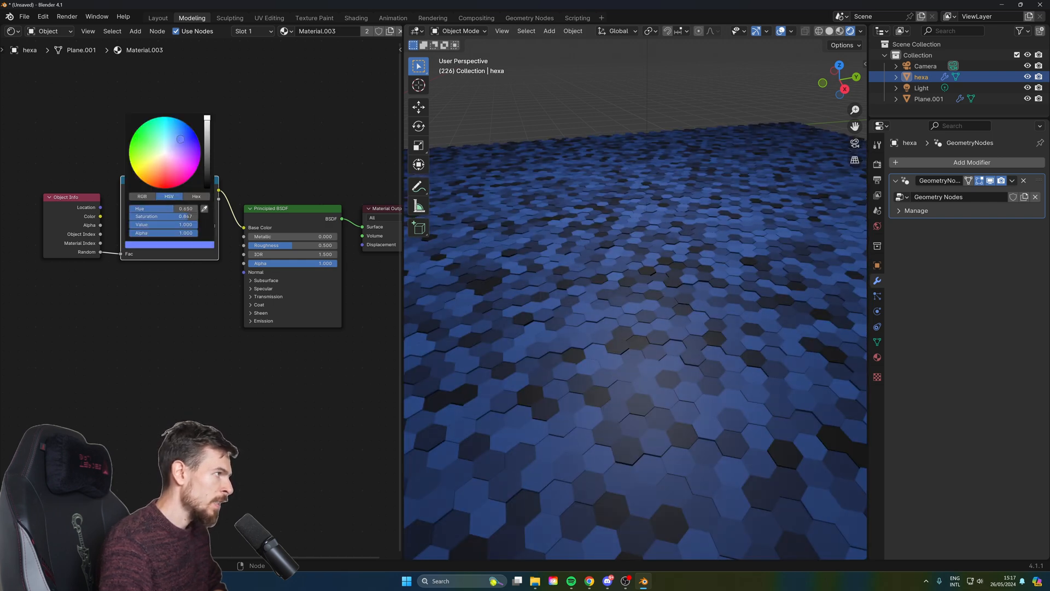
left_click_drag(207, 165, 207, 119)
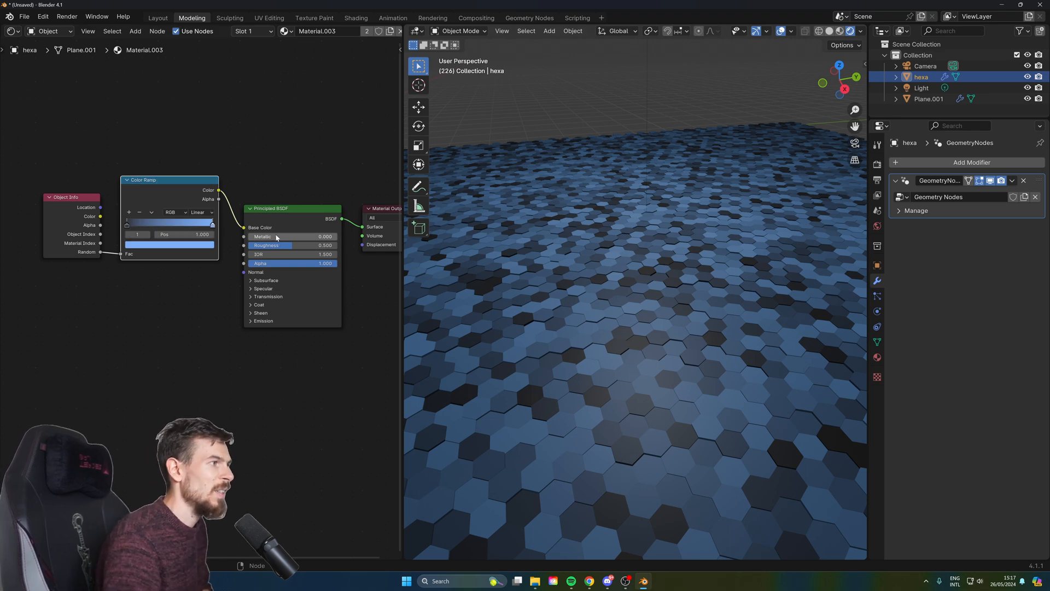
Set the Principled BSDF's Metallic to about 0.449 and Roughness to about 0.543.
mouse_move(306, 236)
left_mouse_down()
mouse_move(325, 236)
mouse_move(309, 236)
left_mouse_up()
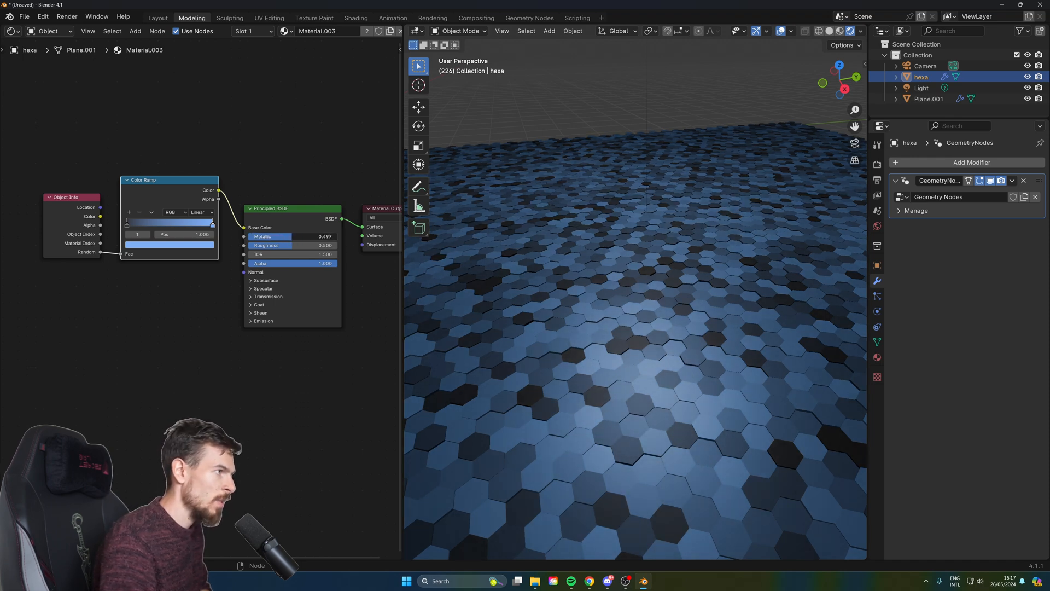
left_click_drag(323, 245, 326, 245)
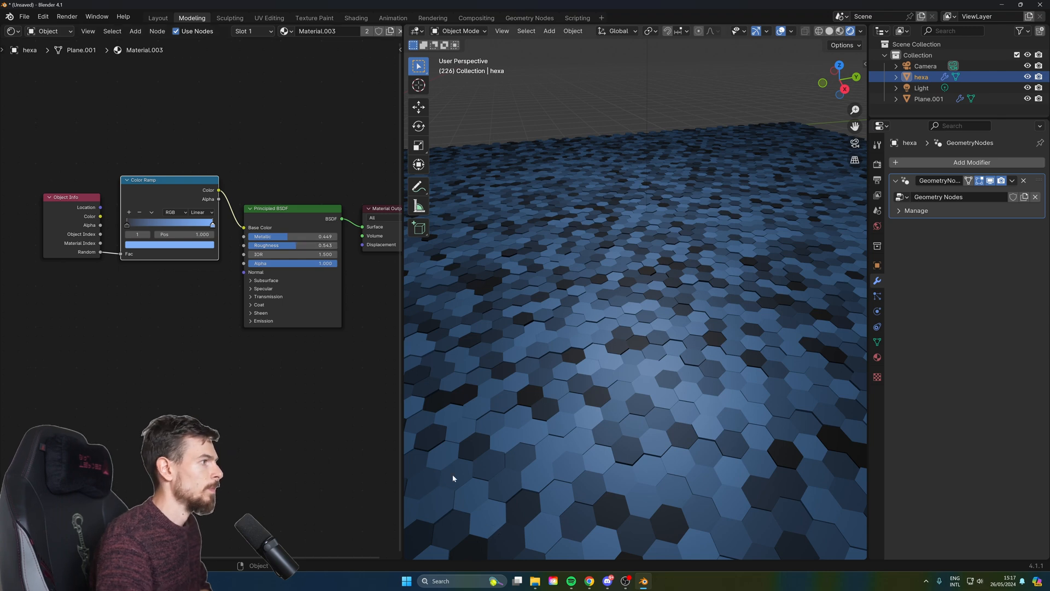
Add a Bevel modifier to the hexa object with an amount of 0.067 m and 6 segments.
scroll(674, 435, "up", 3)
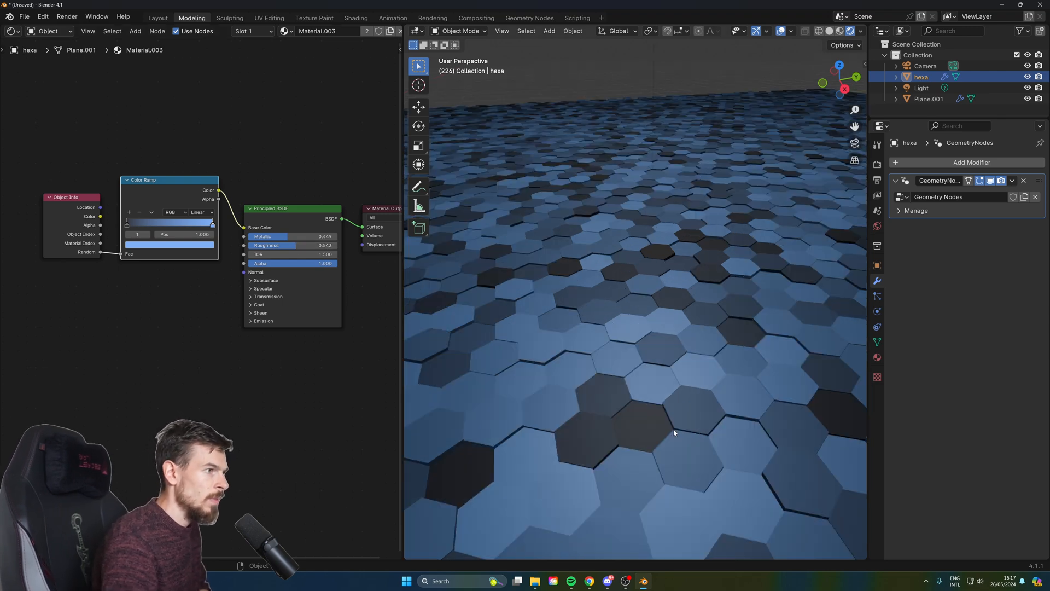
scroll(672, 433, "up", 5)
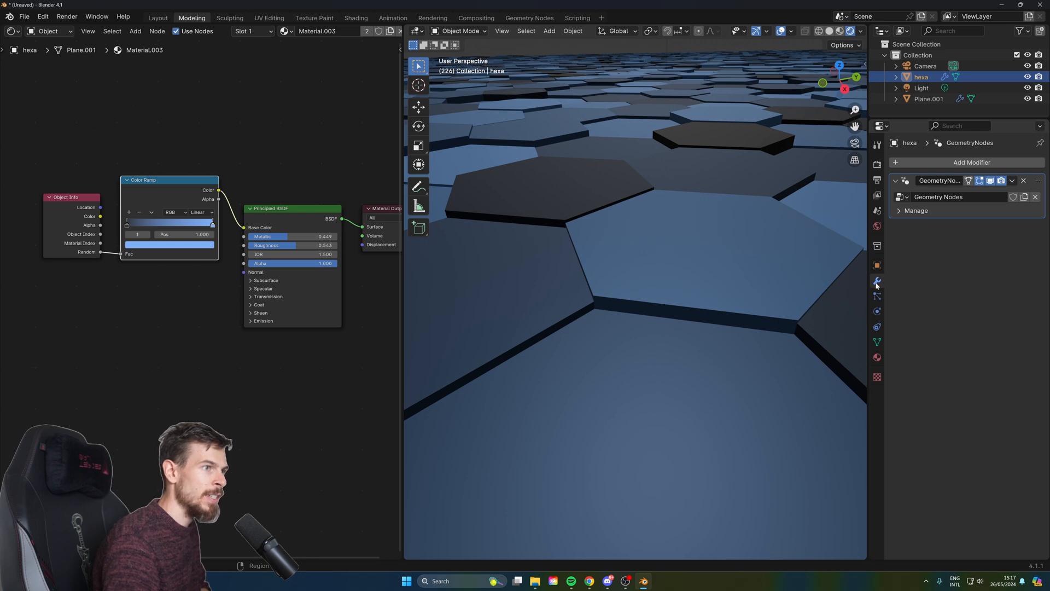
left_click(952, 162)
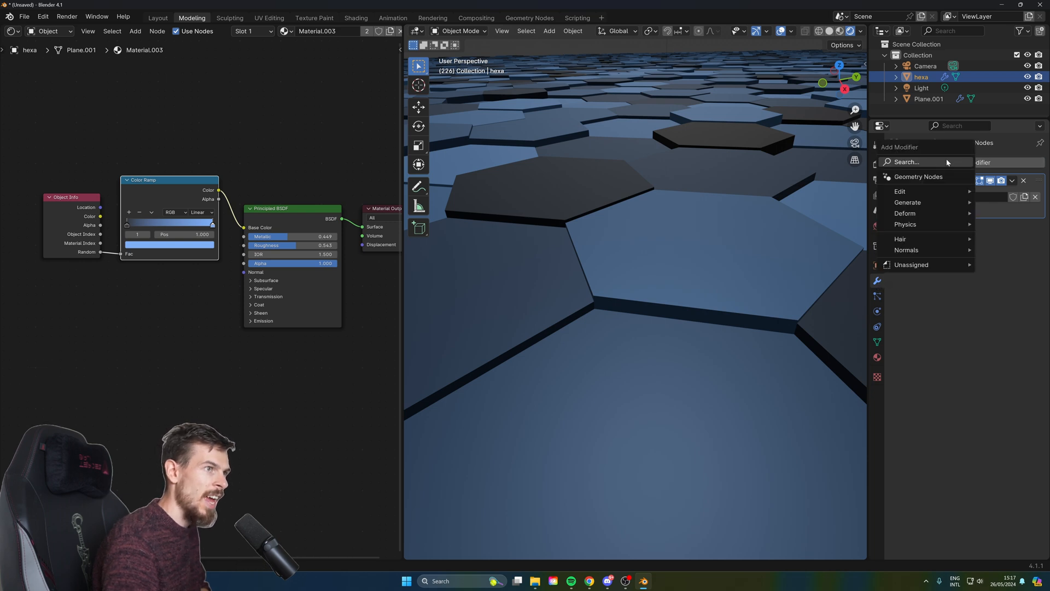
left_click(910, 162)
key("Return")
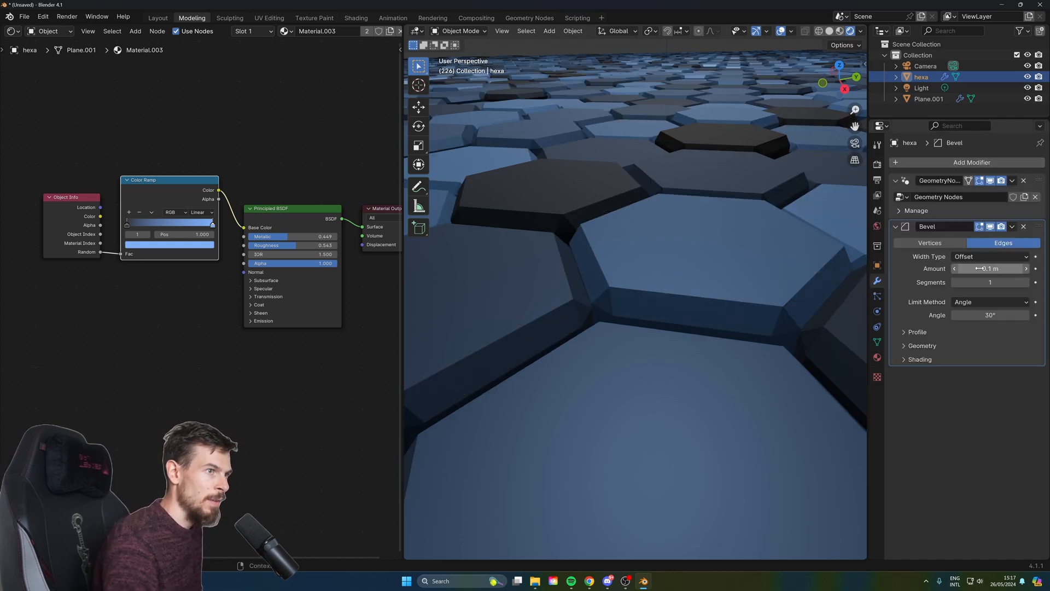
mouse_move(985, 282)
left_mouse_down()
mouse_move(1017, 282)
mouse_move(968, 282)
mouse_move(988, 268)
left_mouse_up()
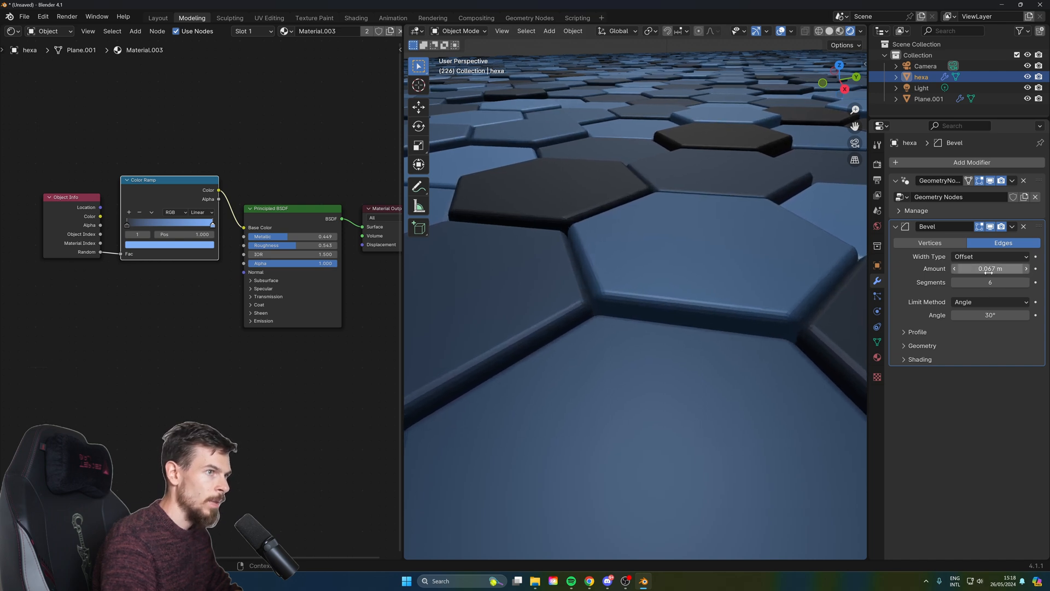
Reselect the source hexa object at the corner of the field and apply Shade Smooth to it.
left_click(681, 247)
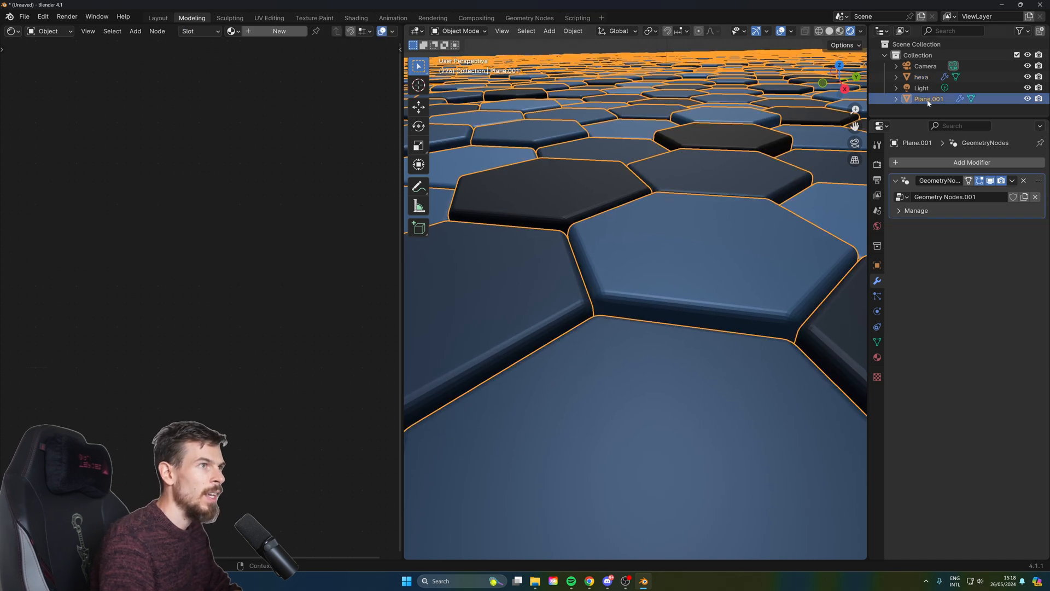
left_click(923, 77)
scroll(609, 251, "down", 10)
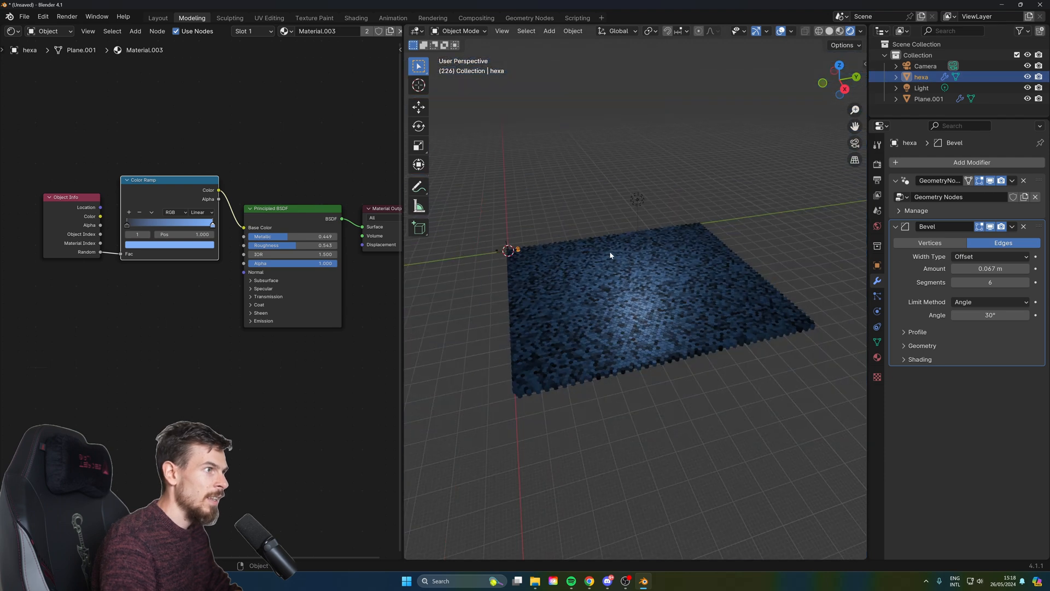
middle_click_drag(474, 255, 568, 243)
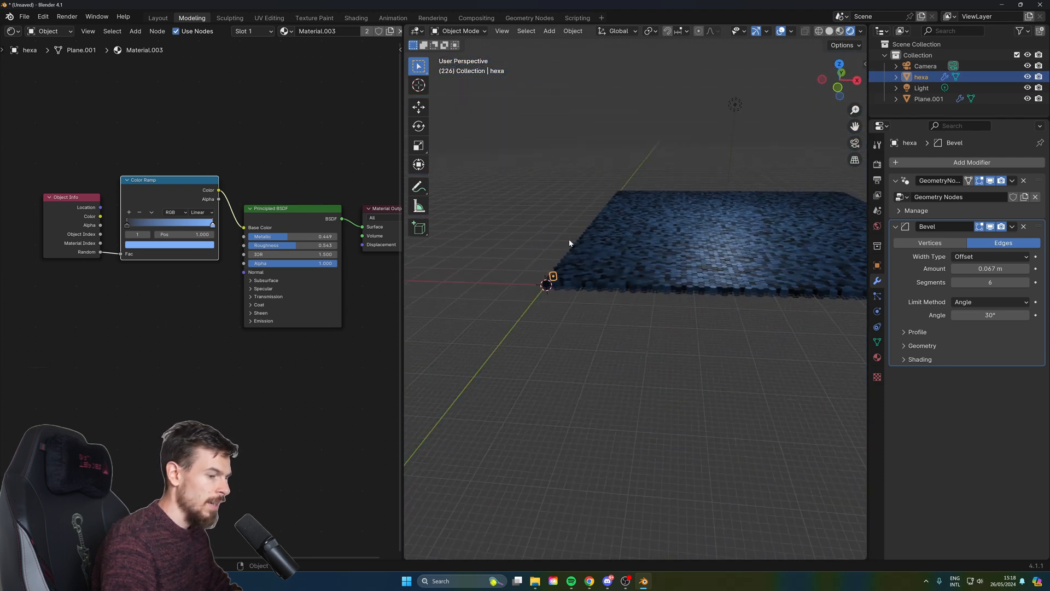
key("KP_Decimal")
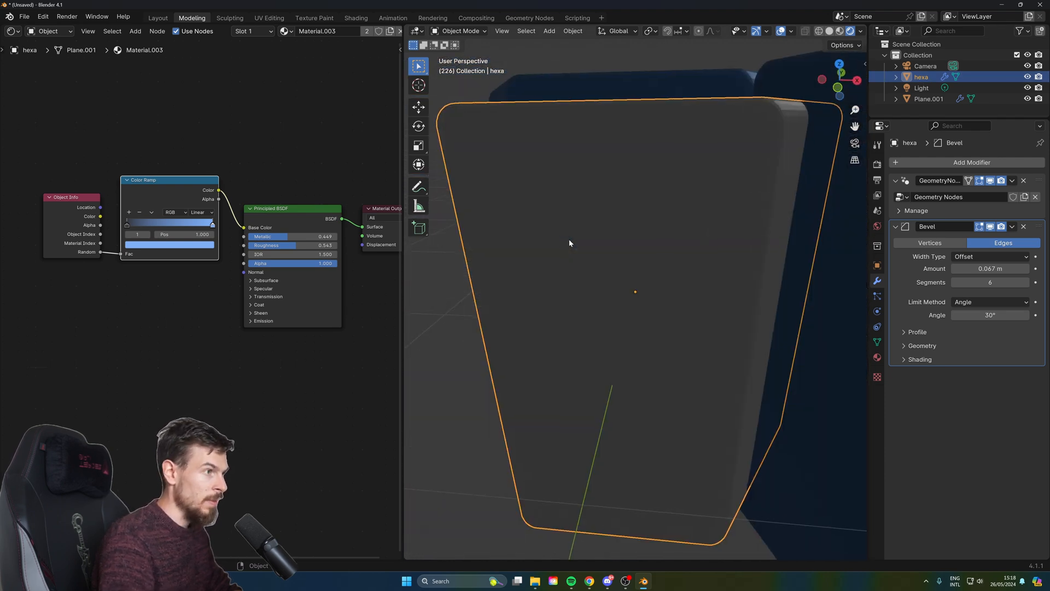
middle_click_drag(568, 242, 672, 279)
scroll(645, 226, "up", 2)
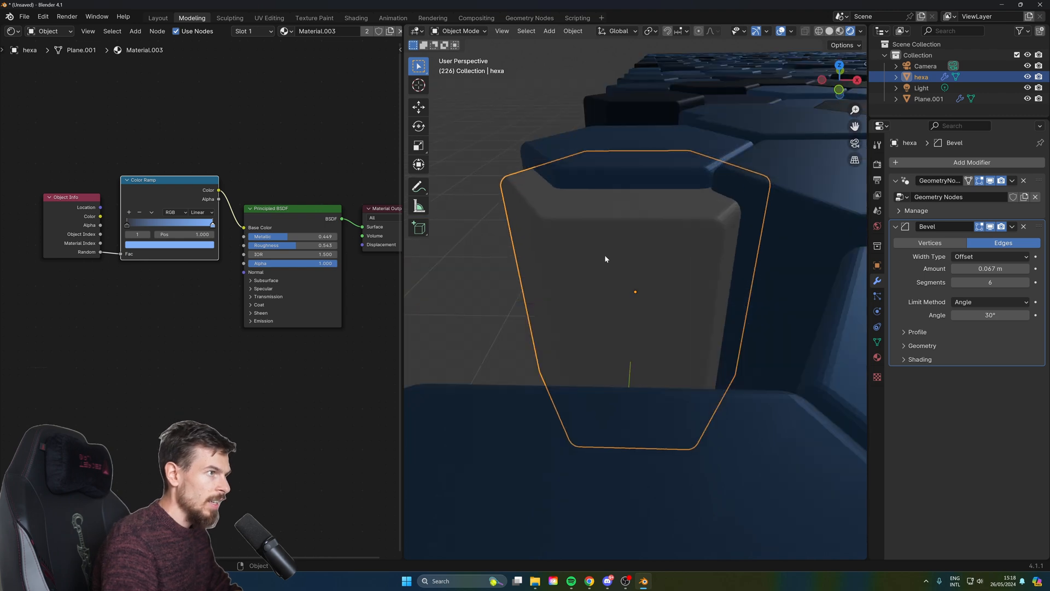
right_click(588, 247)
left_click(580, 245)
scroll(666, 369, "down", 5)
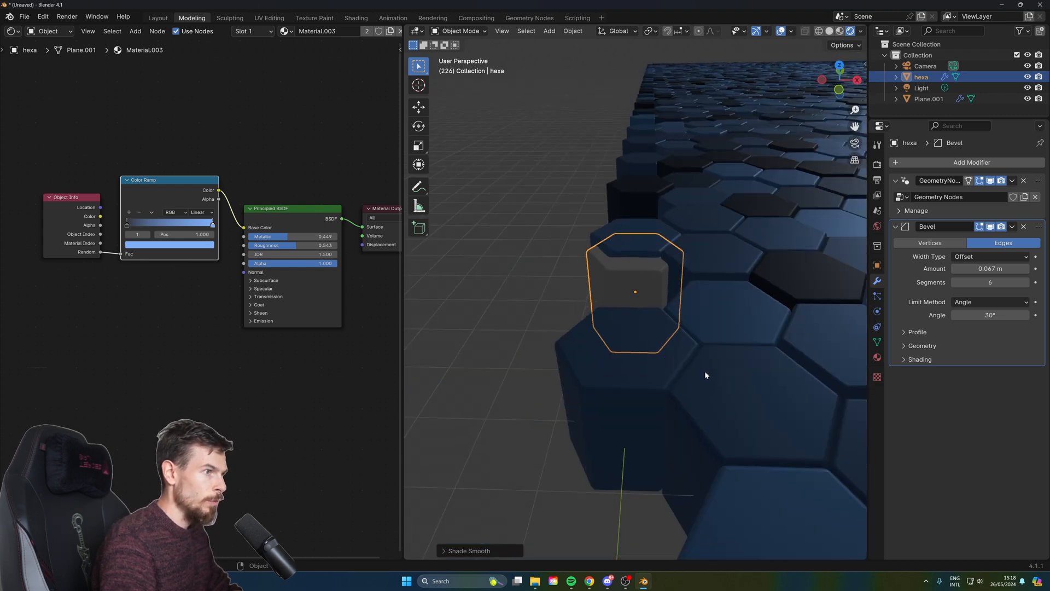
Enable the Camera to View lock in the viewport's view settings.
middle_click_drag(703, 370, 680, 356)
scroll(680, 360, "down", 6)
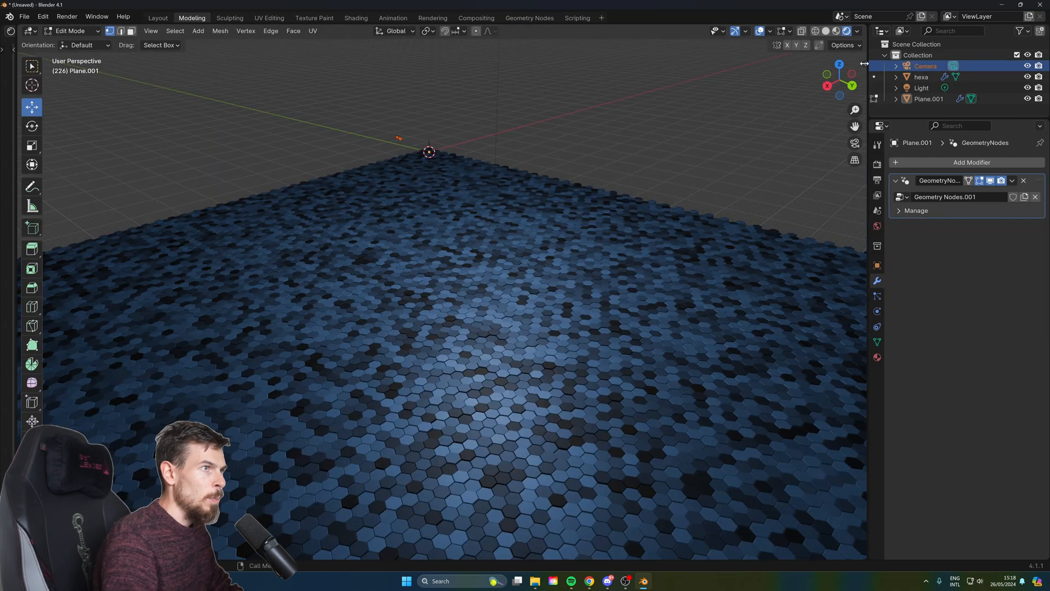
key("n")
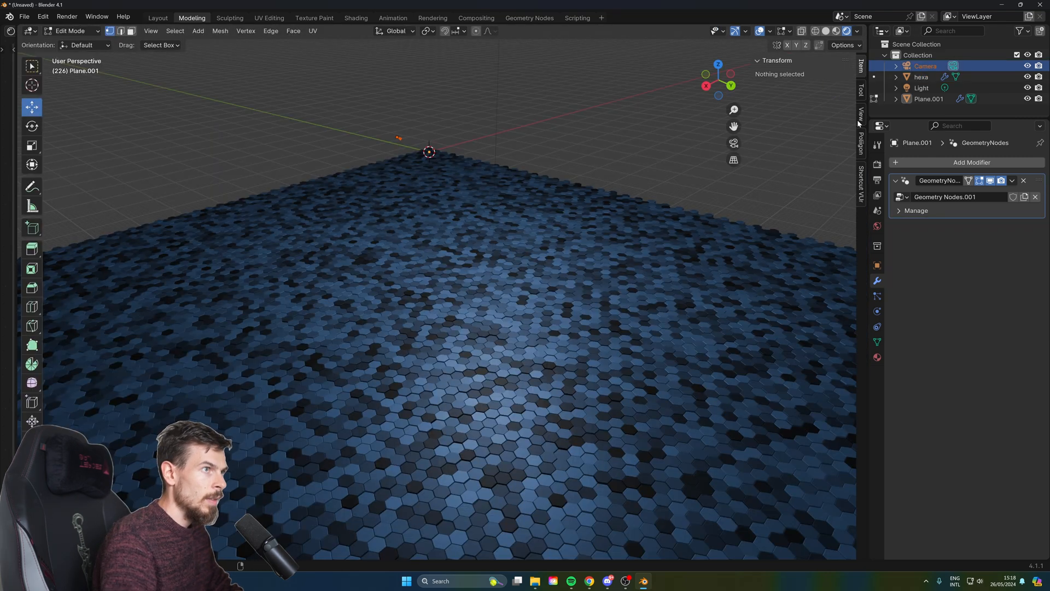
left_click(862, 92)
left_click(861, 116)
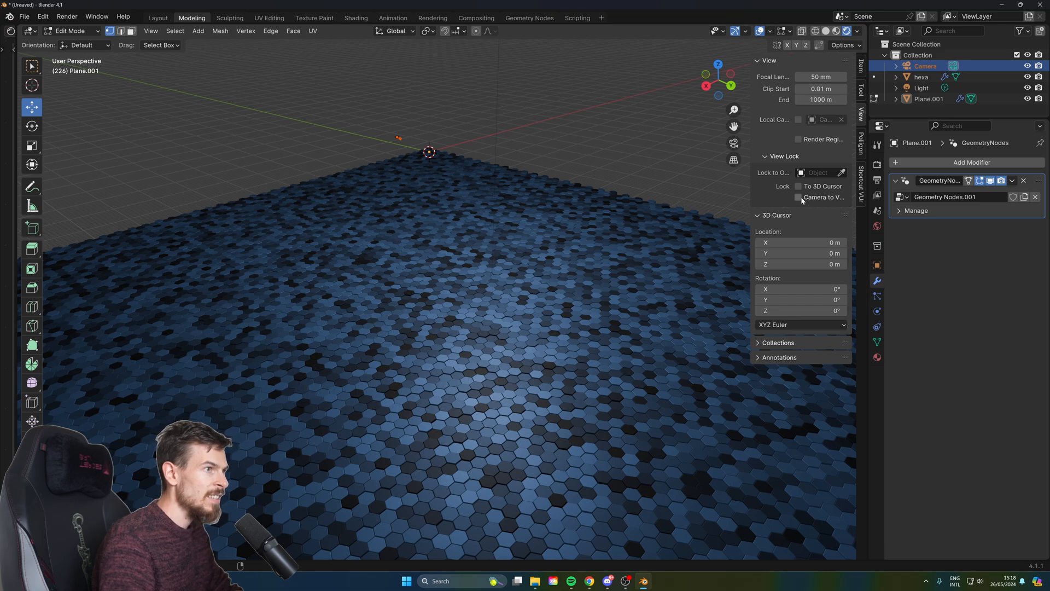
Switch to the camera view and reposition the camera so that the honeycomb field fills its frame.
scroll(579, 305, "up", 6)
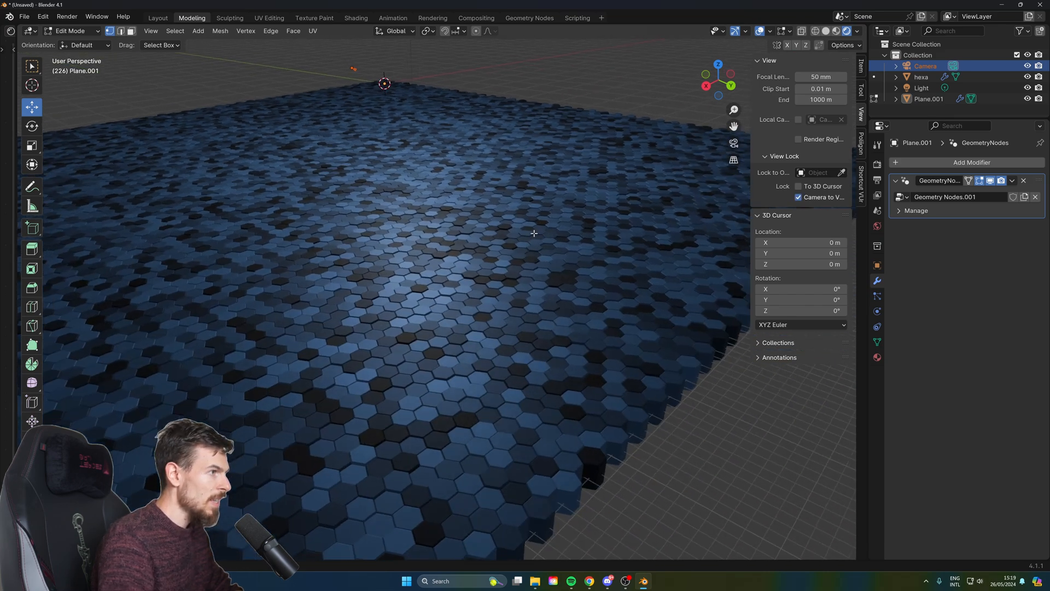
scroll(547, 273, "down", 4)
scroll(523, 245, "up", 2)
scroll(522, 246, "down", 3)
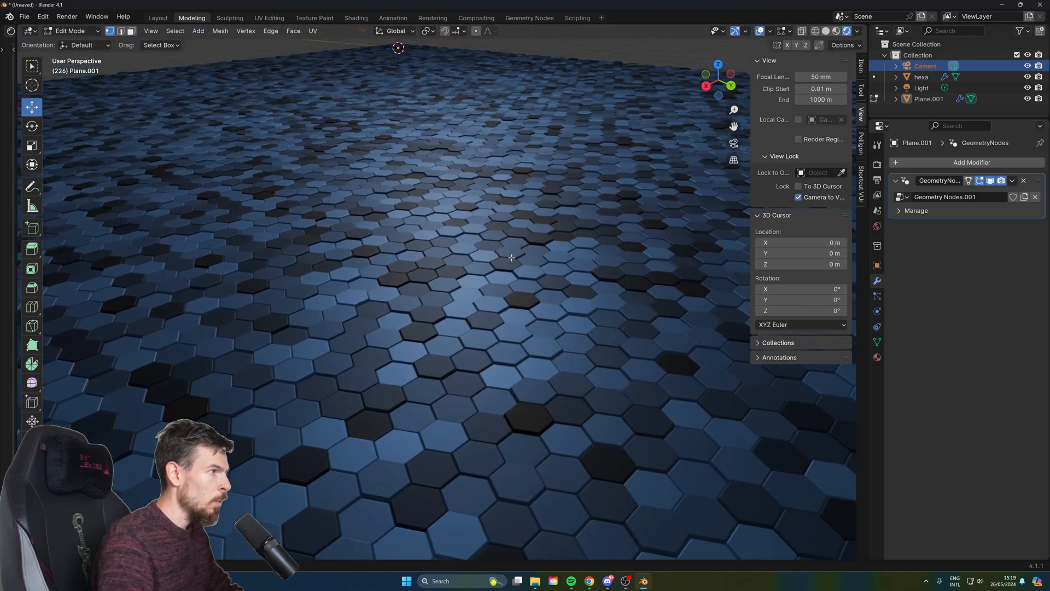
right_click(514, 236, "shift")
scroll(537, 212, "down", 2)
scroll(537, 211, "down", 3)
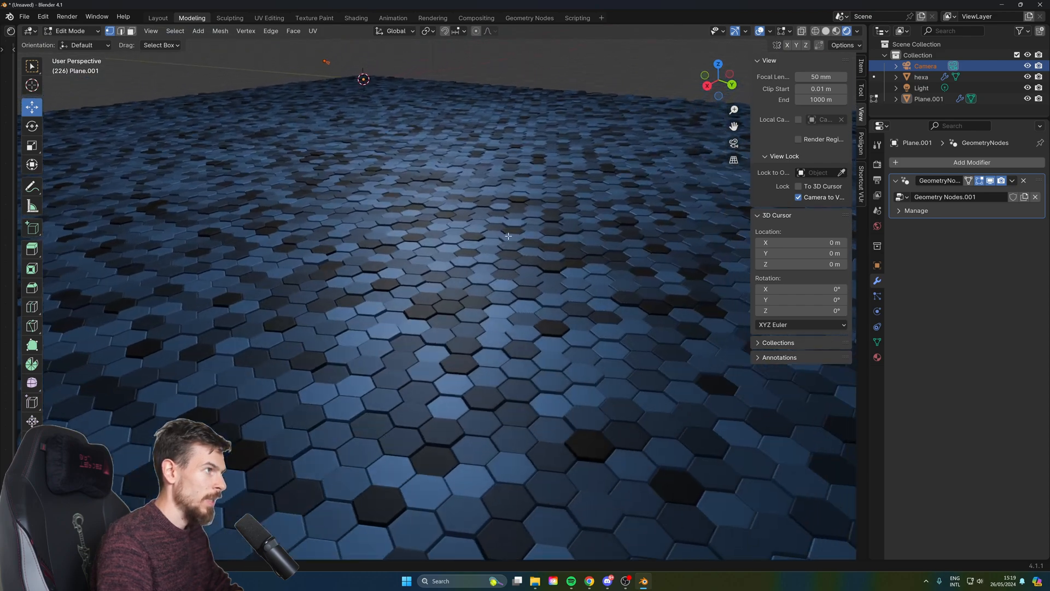
key("KP_0")
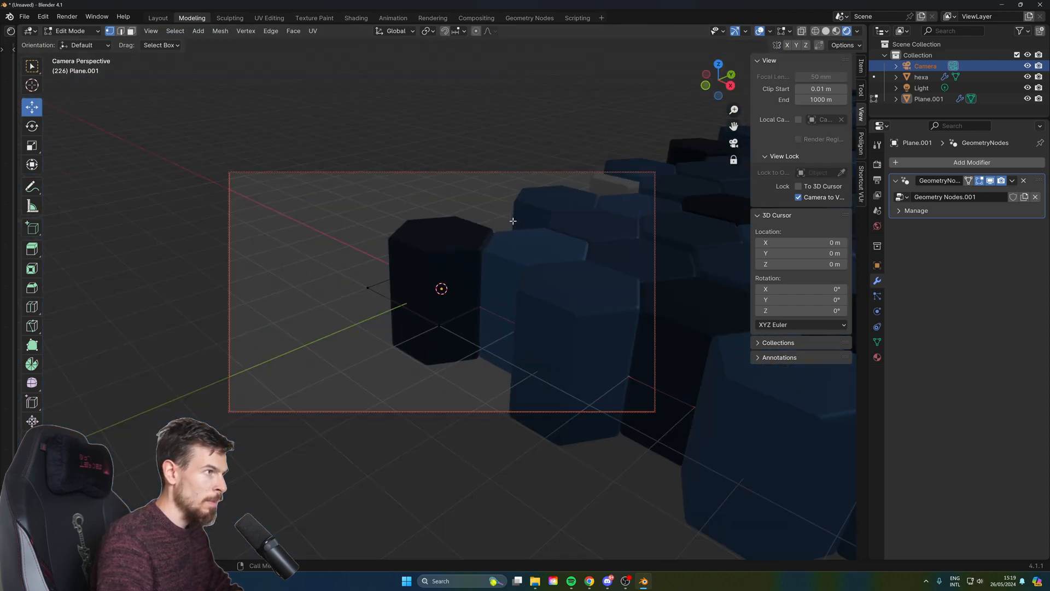
middle_click_drag(571, 238, 440, 246)
scroll(507, 260, "down", 7)
middle_click_drag(509, 261, 326, 280)
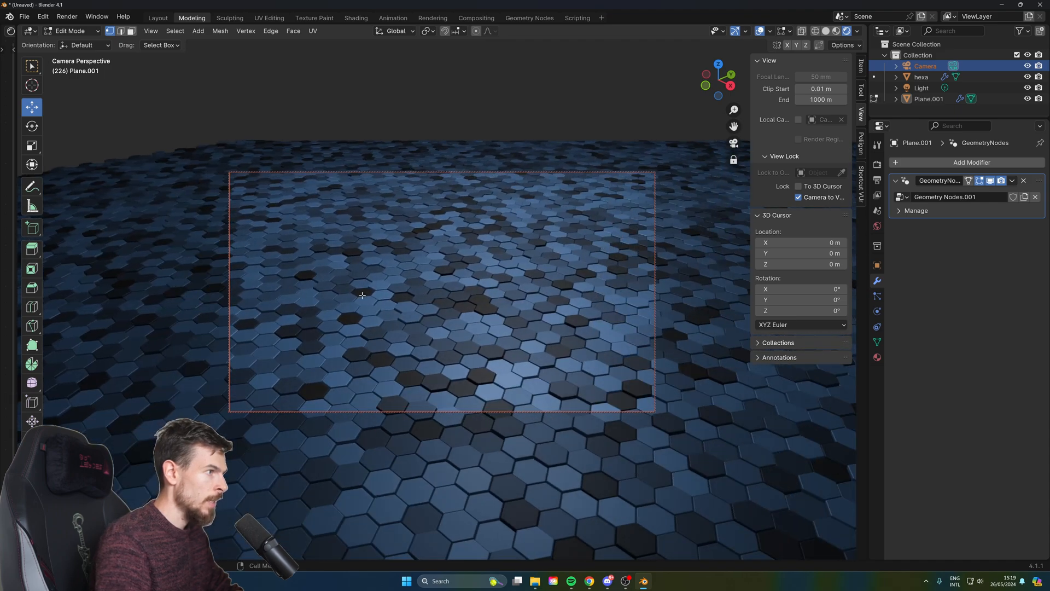
middle_click_drag(423, 331, 423, 298, "shift")
Play the animation through the camera while moving the camera closer to the hexagons, and stop the playback.
key("space")
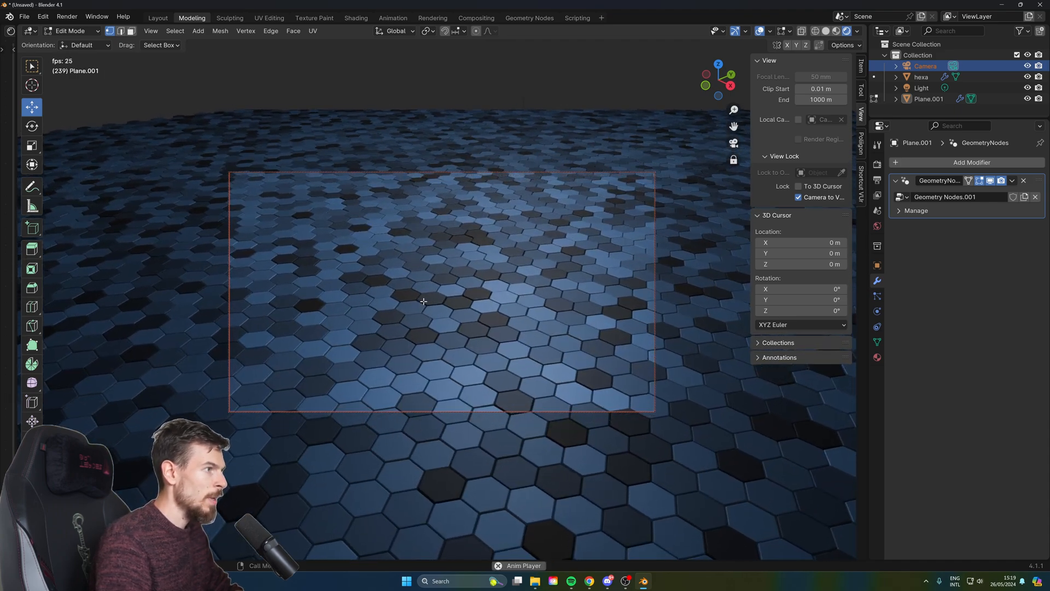
scroll(452, 322, "up", 4)
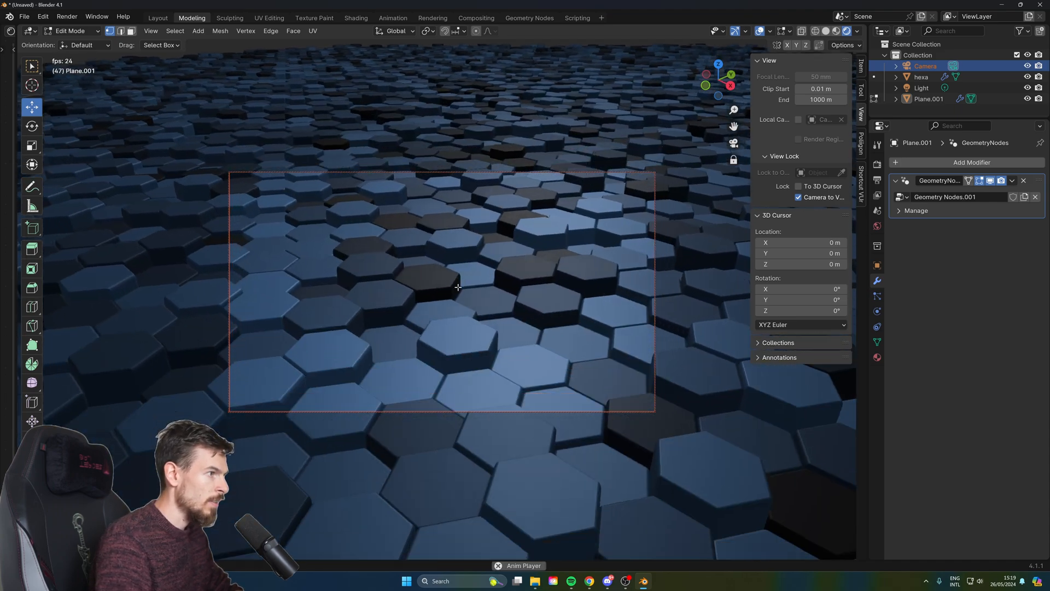
scroll(454, 322, "down", 4)
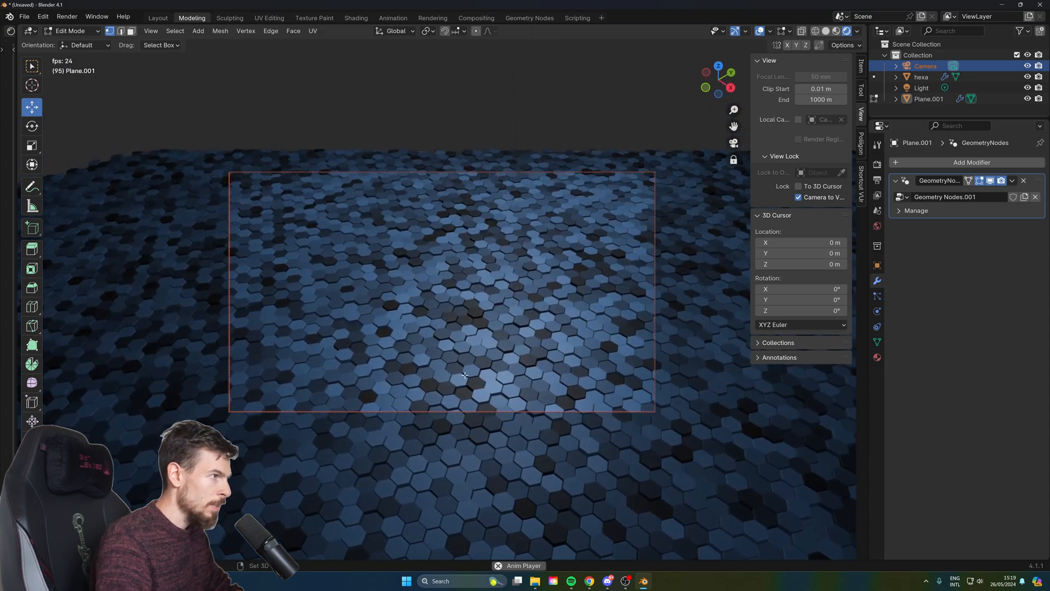
scroll(463, 320, "up", 4)
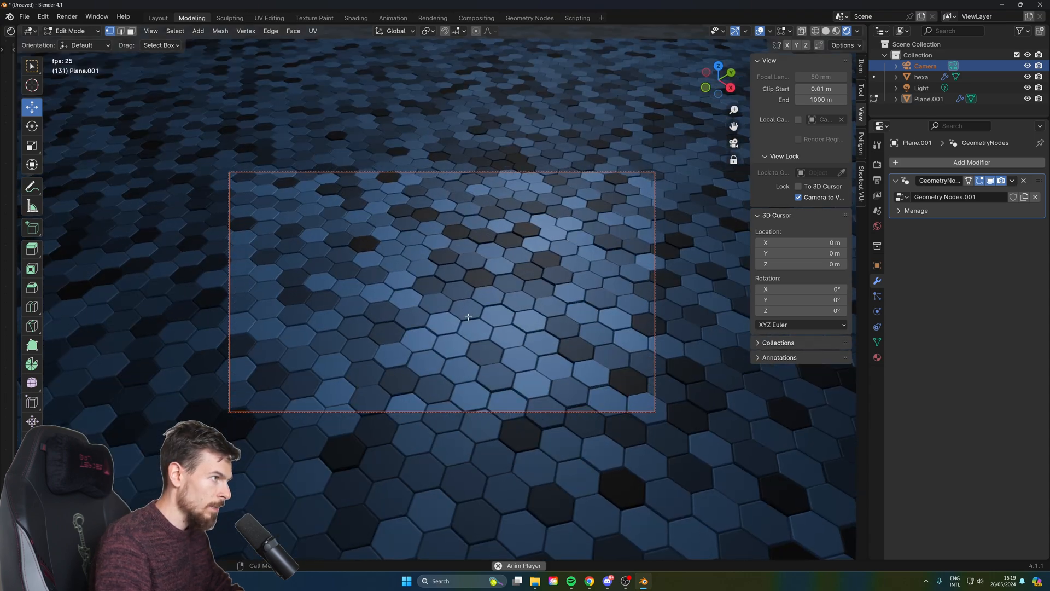
key("Escape")
Examine the available render engines in the scene's render settings.
left_click(878, 164)
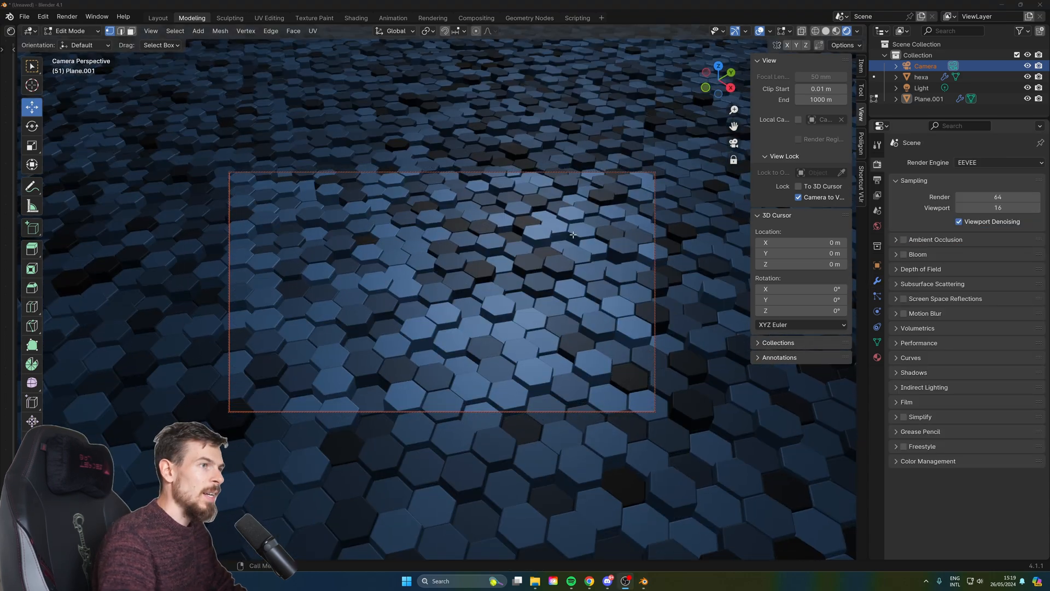
left_click(972, 163)
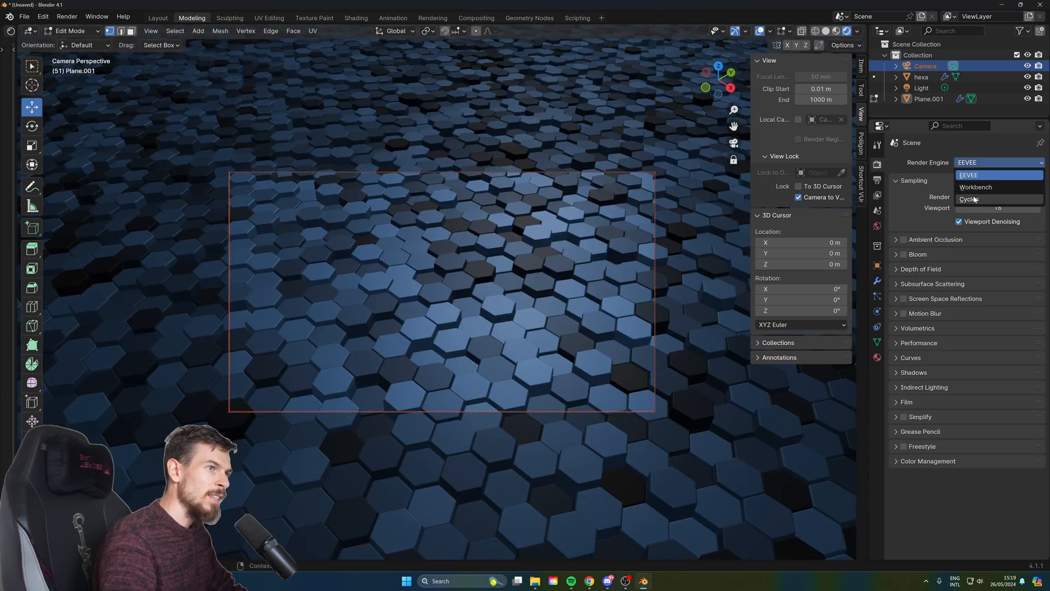
left_click(984, 161)
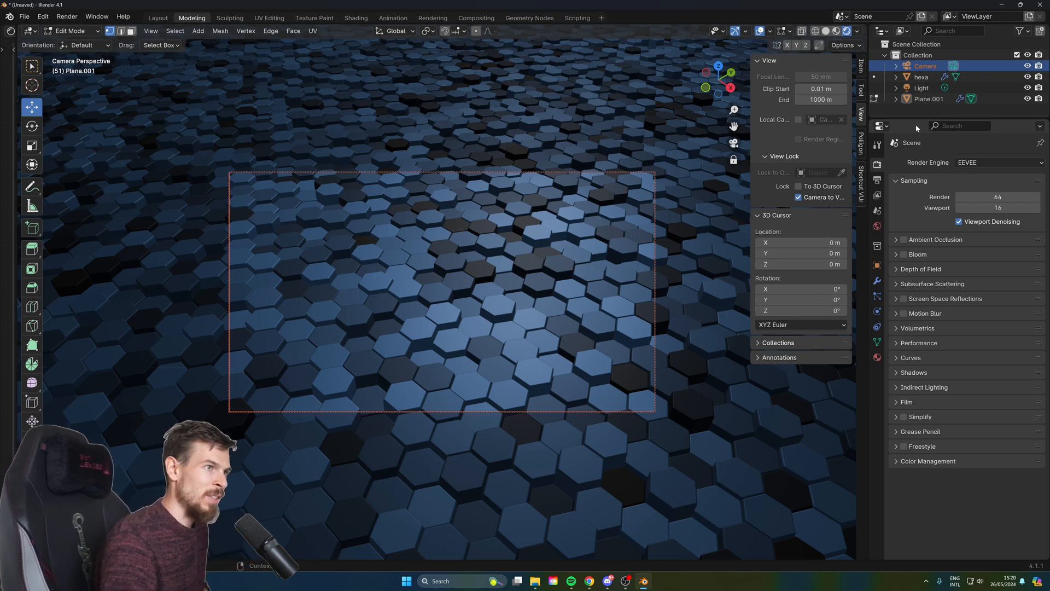
Set the output frame rate to 30 fps.
left_click(877, 181)
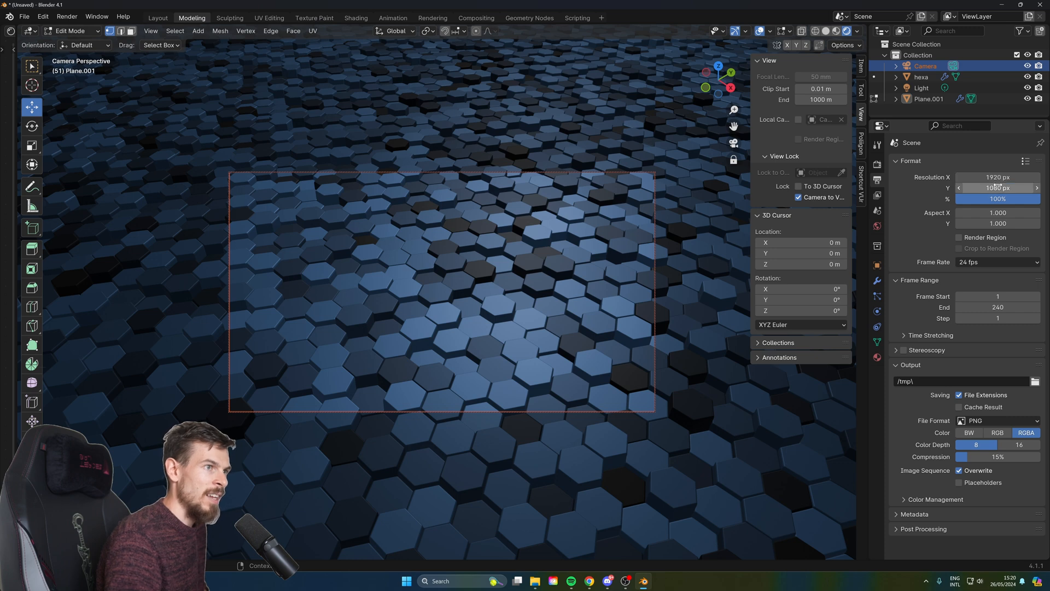
left_click(987, 262)
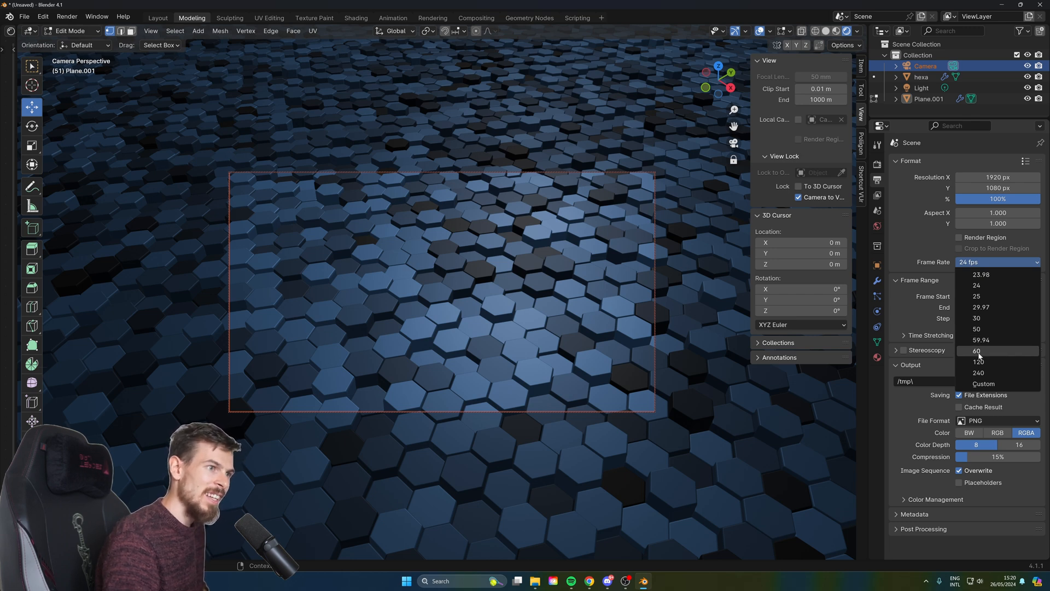
left_click(980, 322)
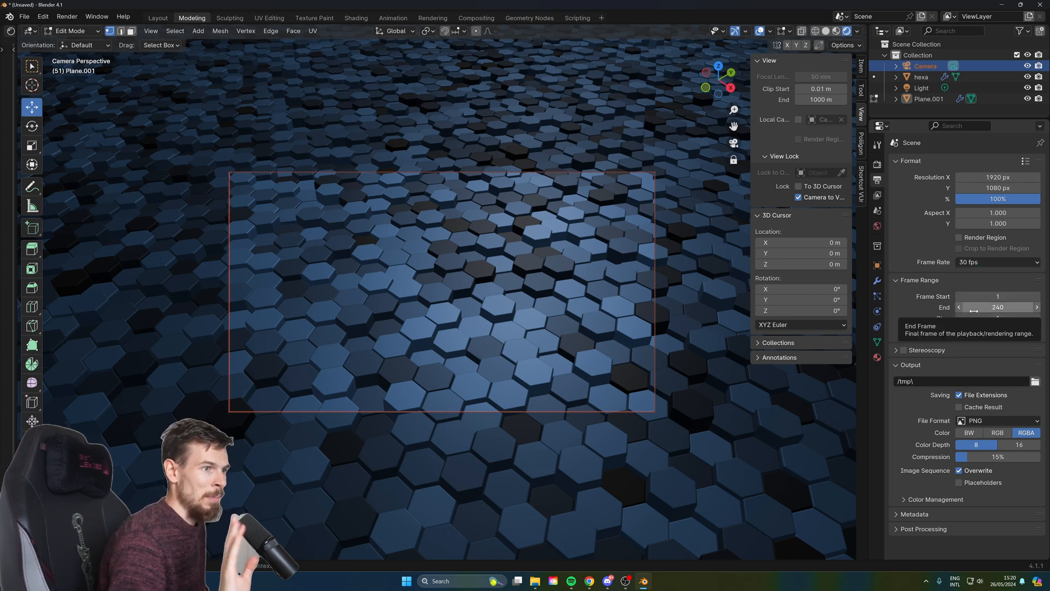
Set the render output path to the Downloads folder with the file name cube-animation.
left_click(1035, 381)
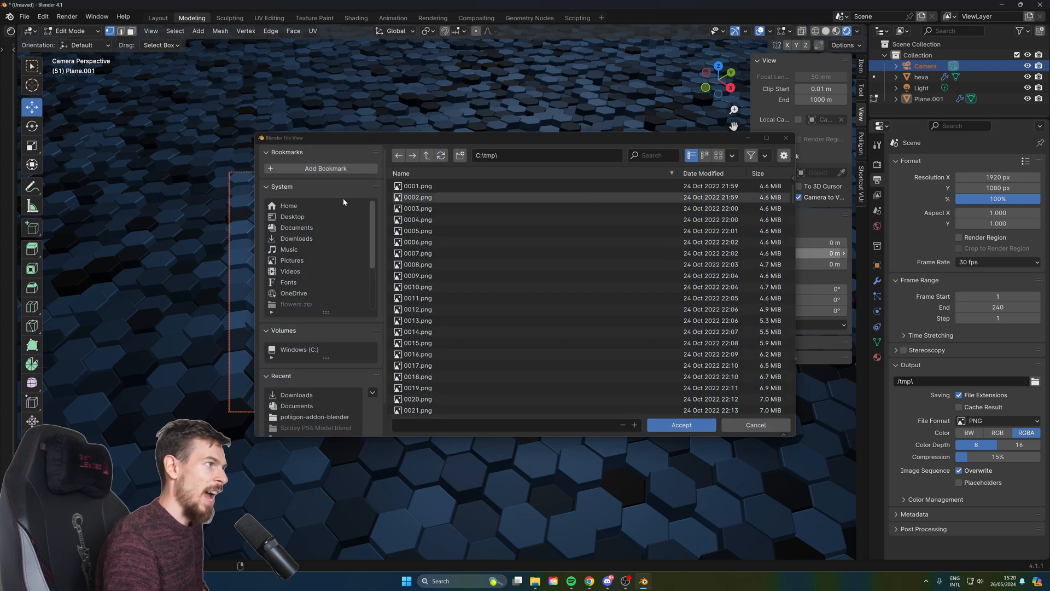
left_click(297, 238)
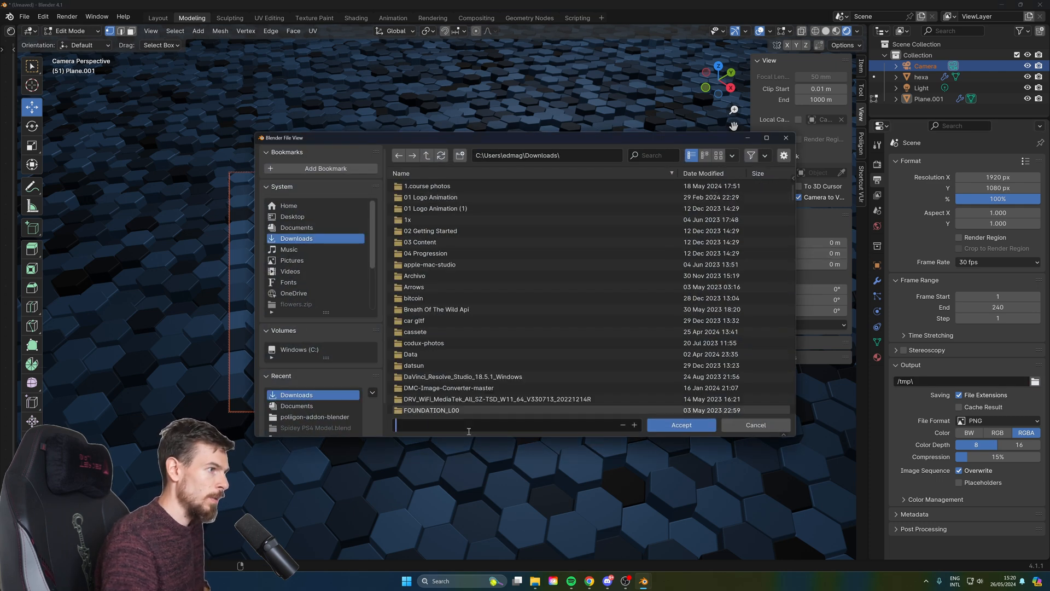
type("cube-animation")
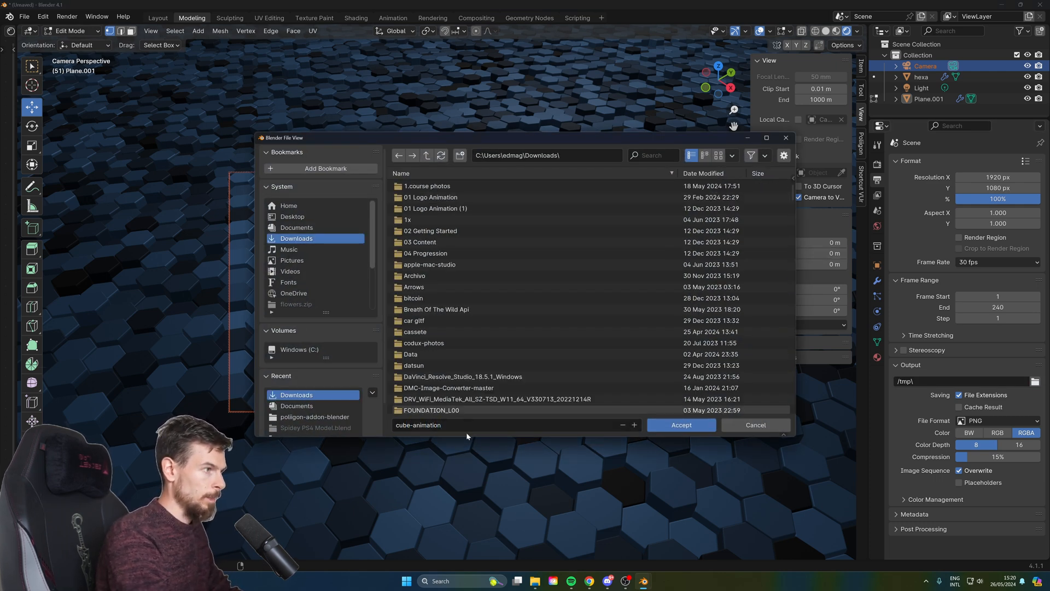
left_click(670, 425)
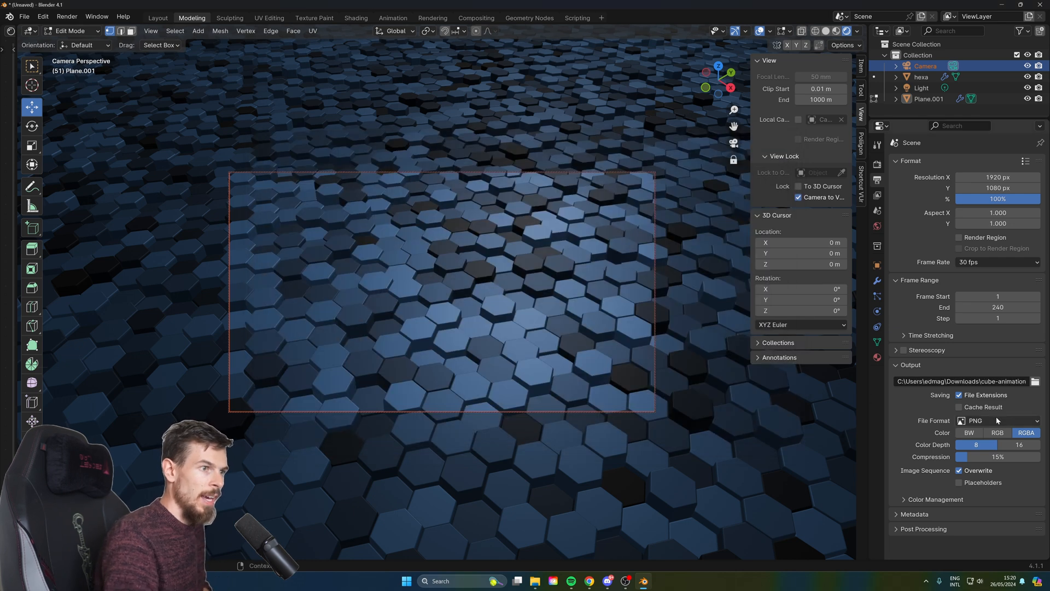
Set the output file format to FFmpeg Video with an MPEG-4 container.
left_click(997, 421)
left_click(997, 423)
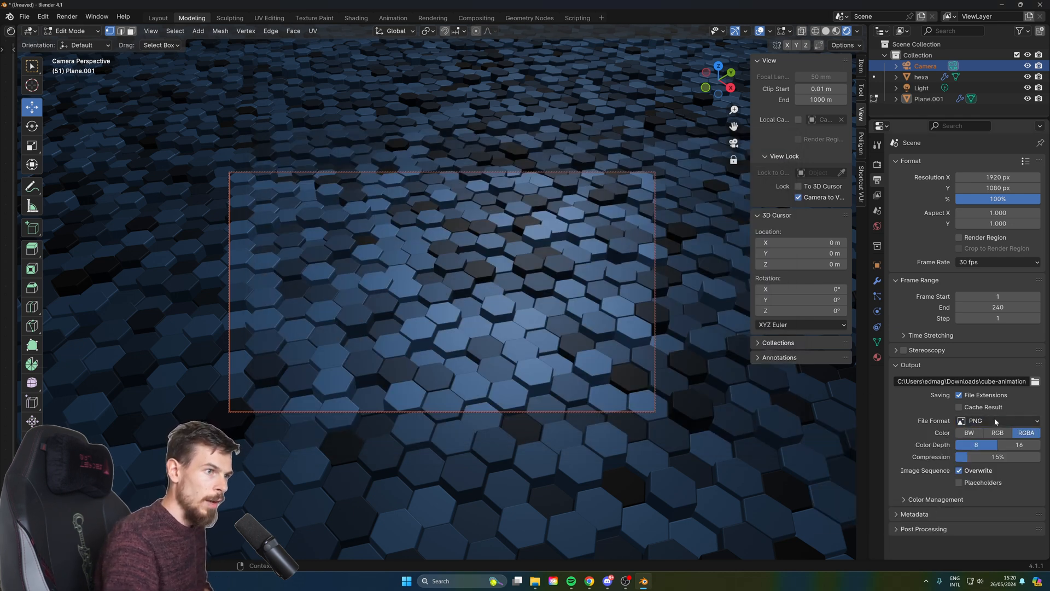
left_click(1017, 421)
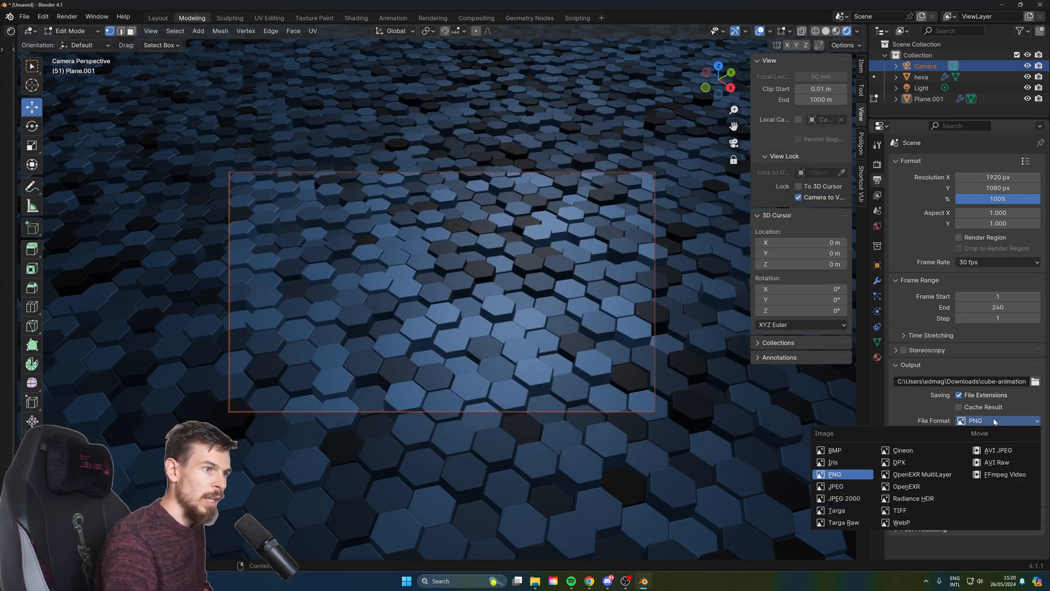
left_click(1002, 474)
left_click(922, 464)
scroll(928, 443, "down", 2)
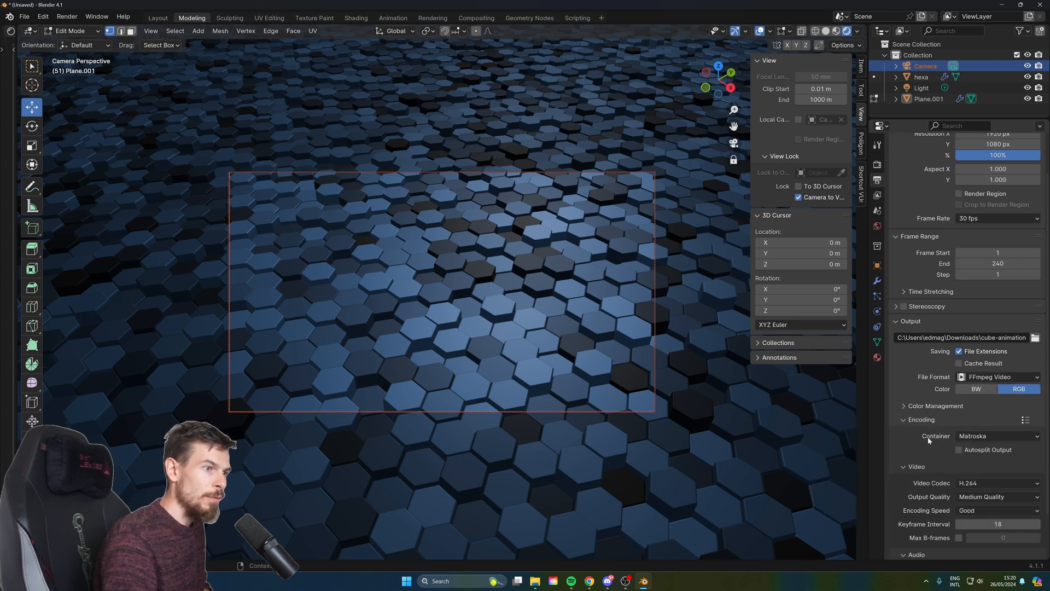
left_click(980, 437)
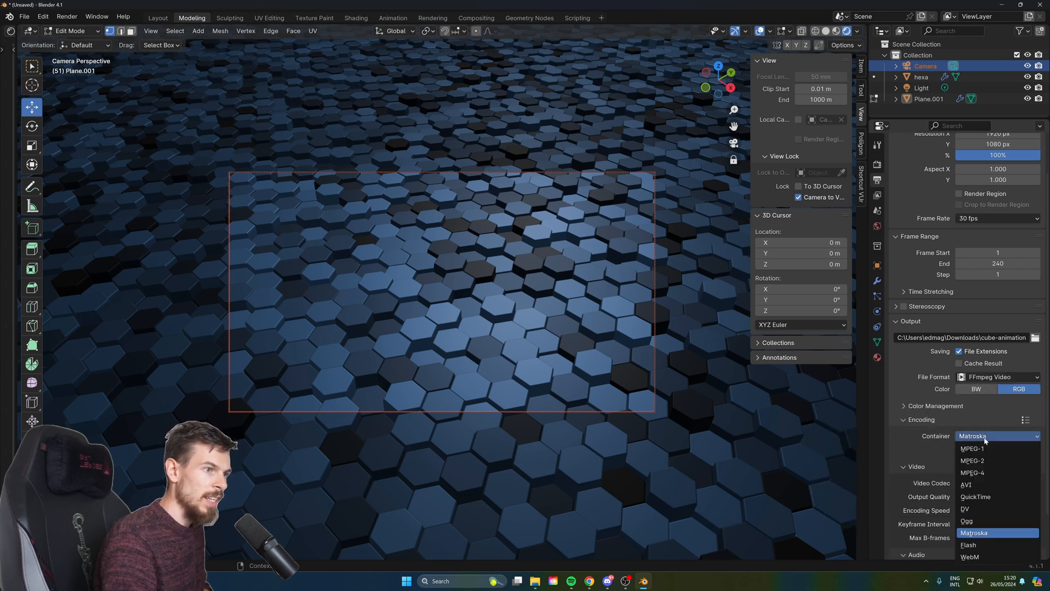
left_click(983, 473)
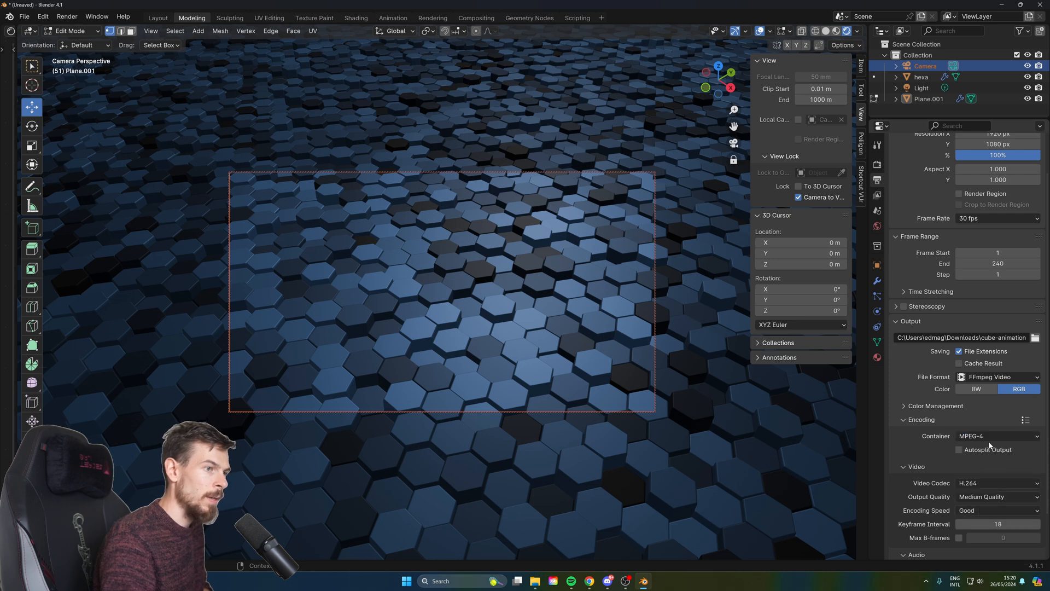
Set the video output quality to High Quality, expand the metadata settings and open the render commands.
scroll(929, 449, "down", 3)
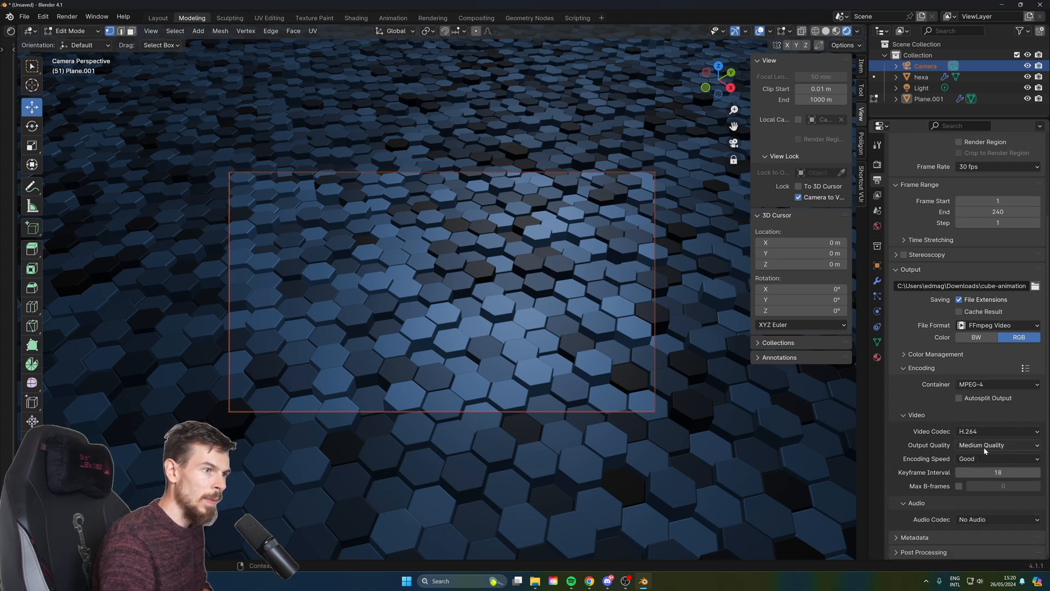
left_click(979, 447)
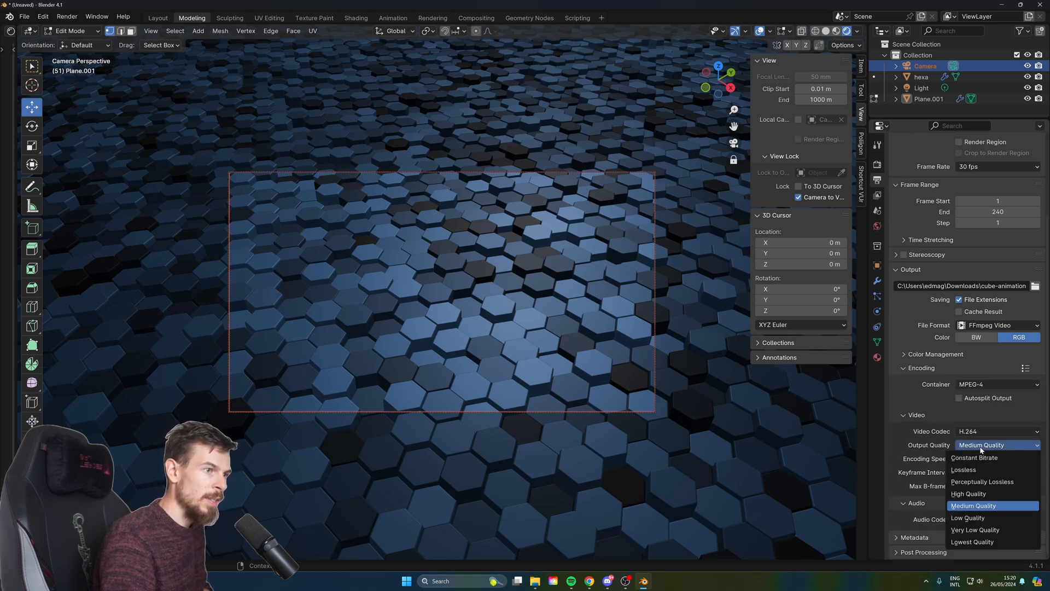
left_click(979, 494)
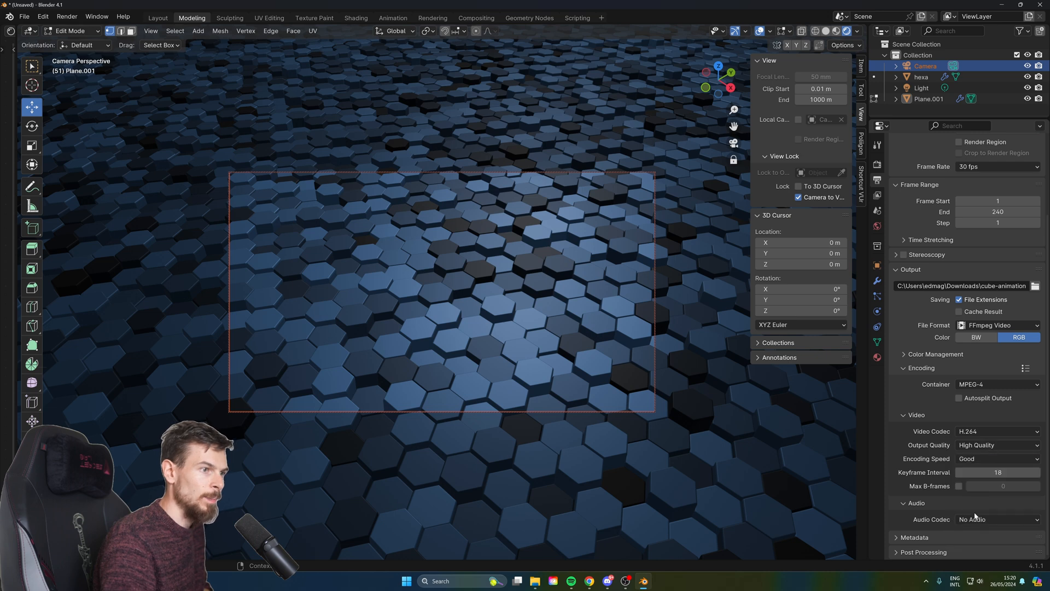
left_click(979, 537)
middle_click_drag(979, 536, 980, 296)
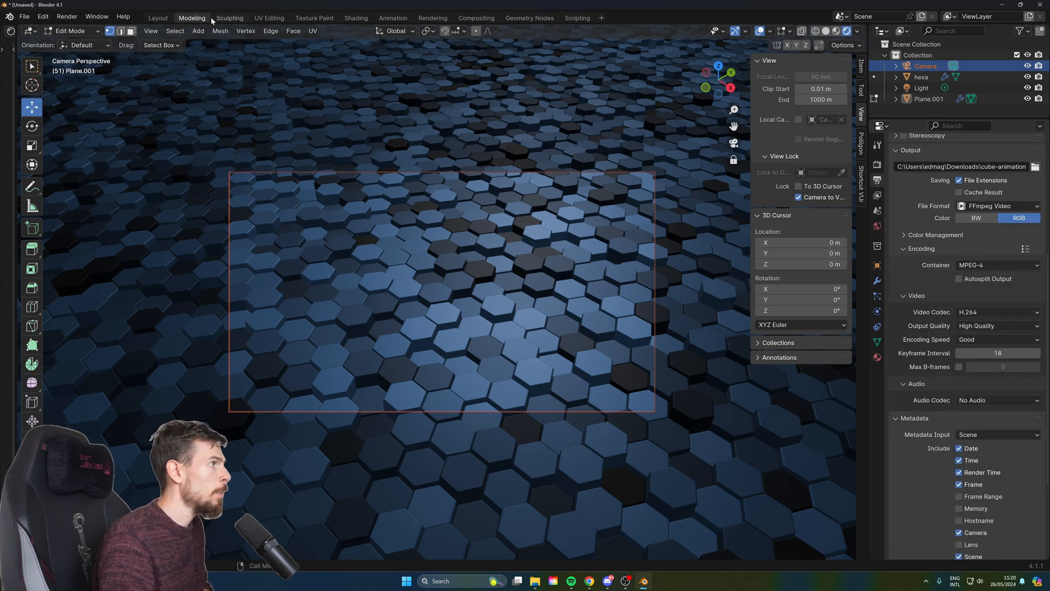
left_click(67, 16)
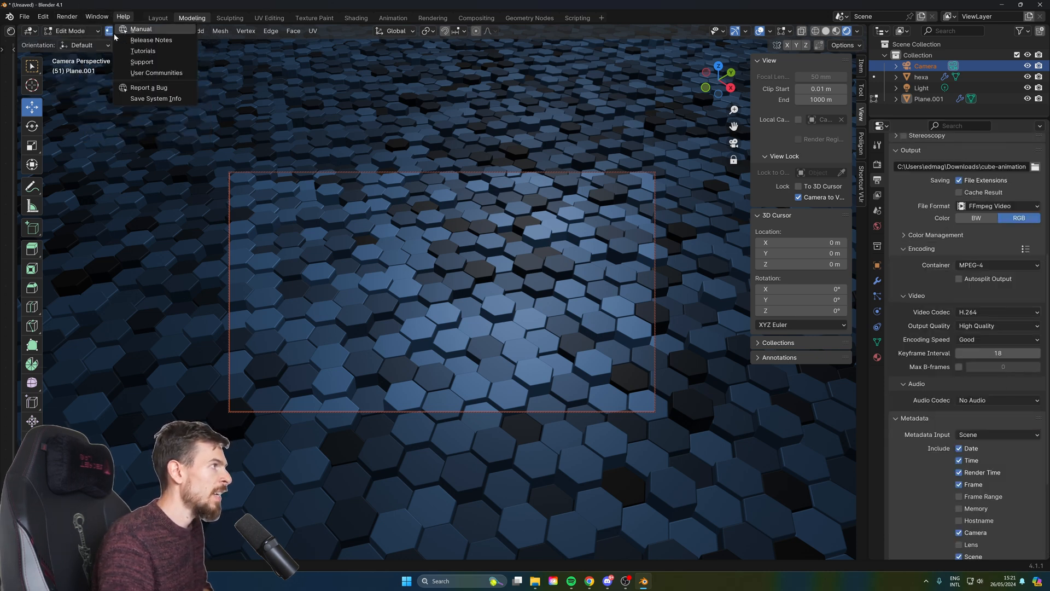
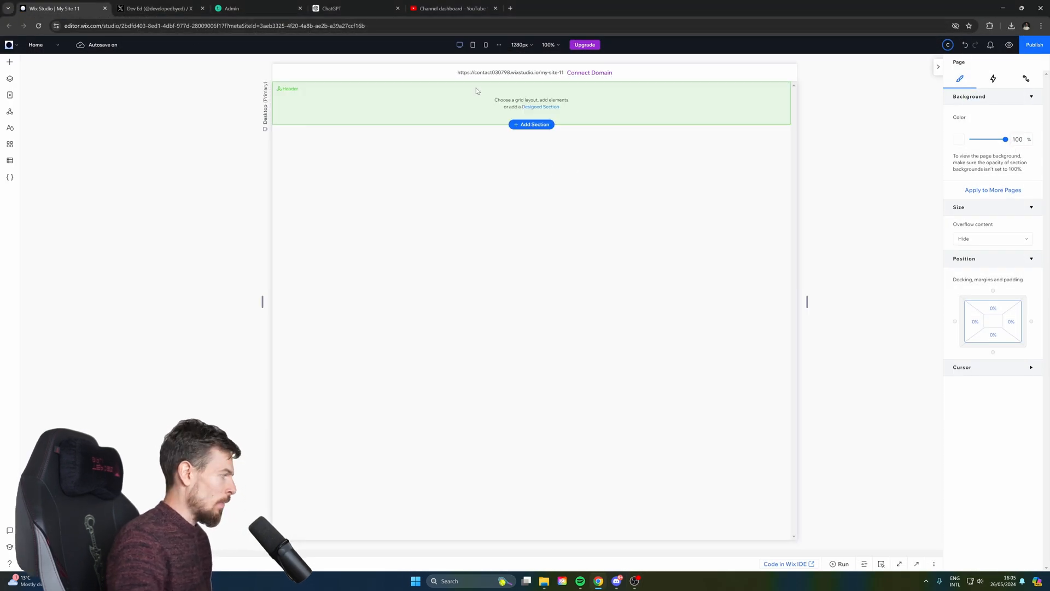
Enlarge the page's blank section to a height of about 1121 px.
left_click(9, 63)
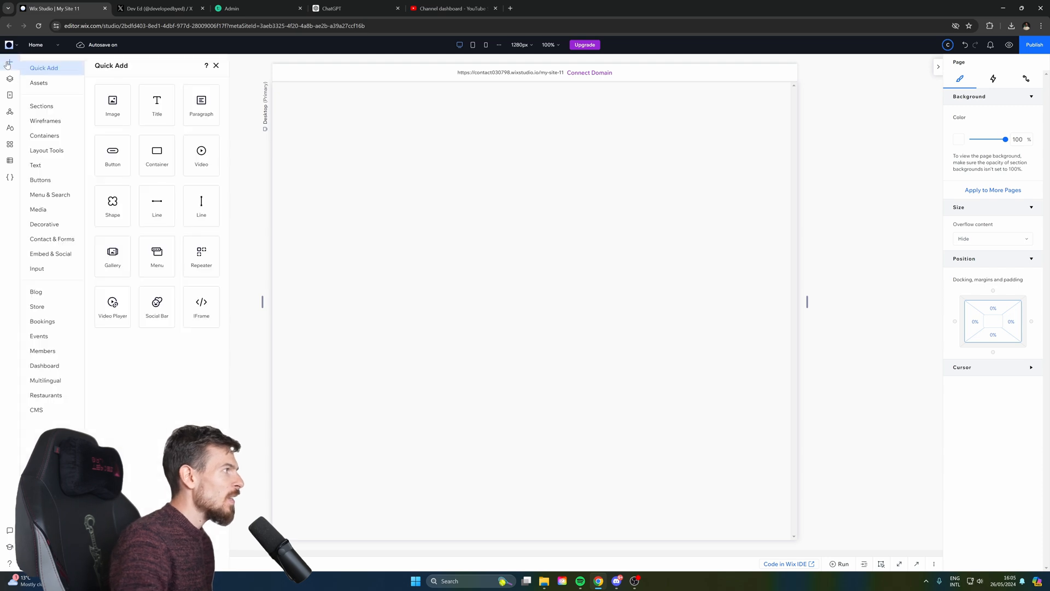
left_click(9, 63)
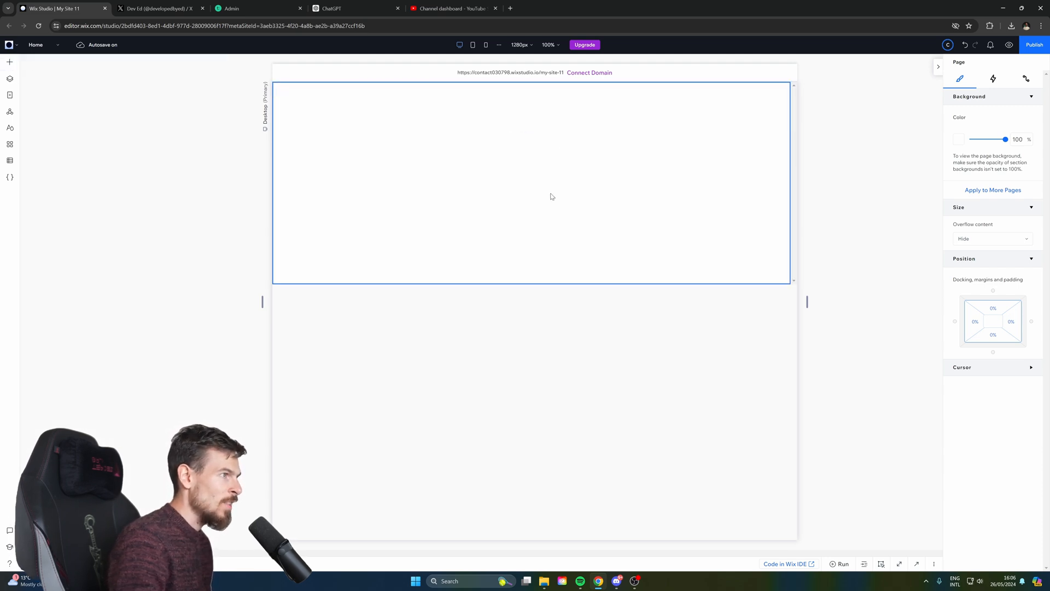
left_click(550, 283)
left_click_drag(550, 283, 560, 541)
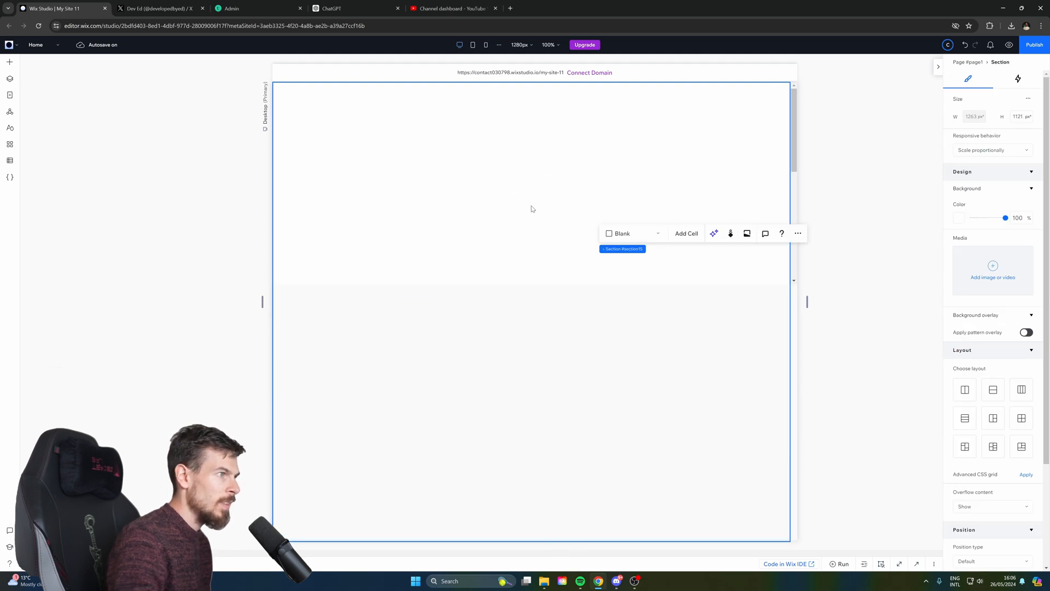
left_click(824, 293)
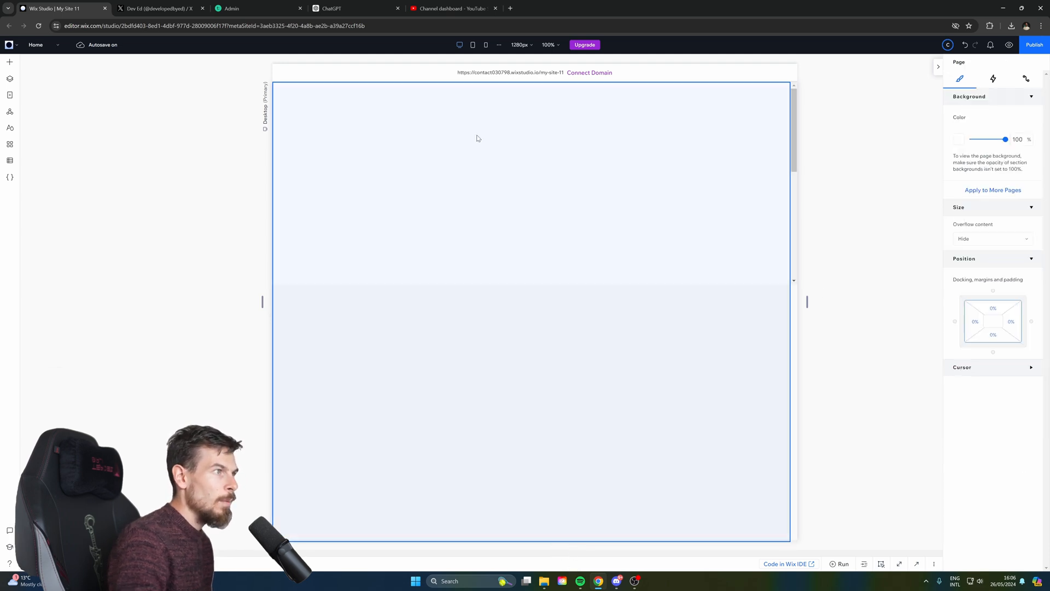
Add the jellyfish VideoBox to the horizontal centre of the blank section.
left_click(12, 62)
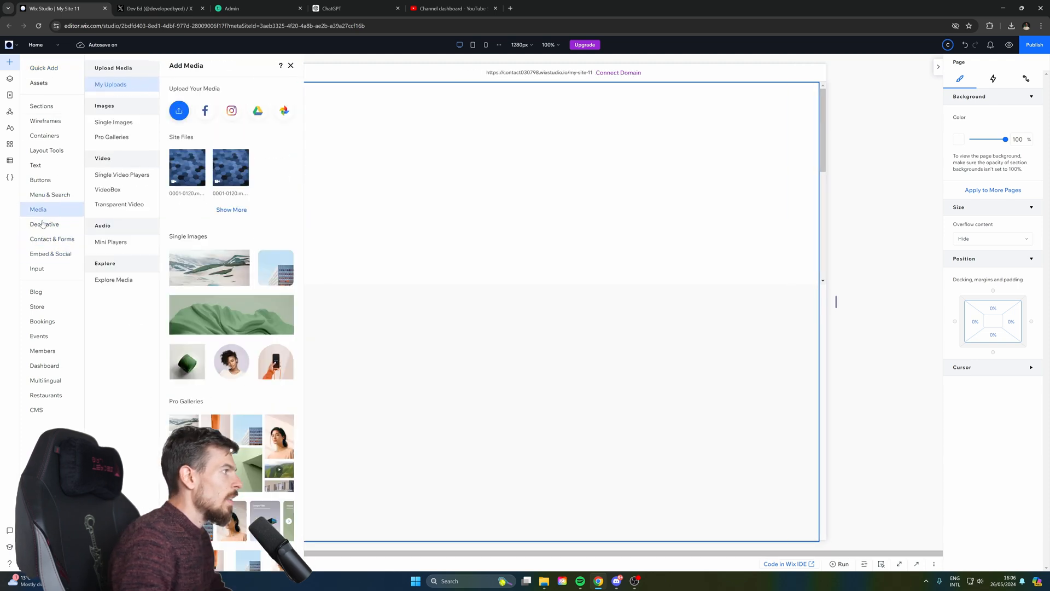
left_click(107, 189)
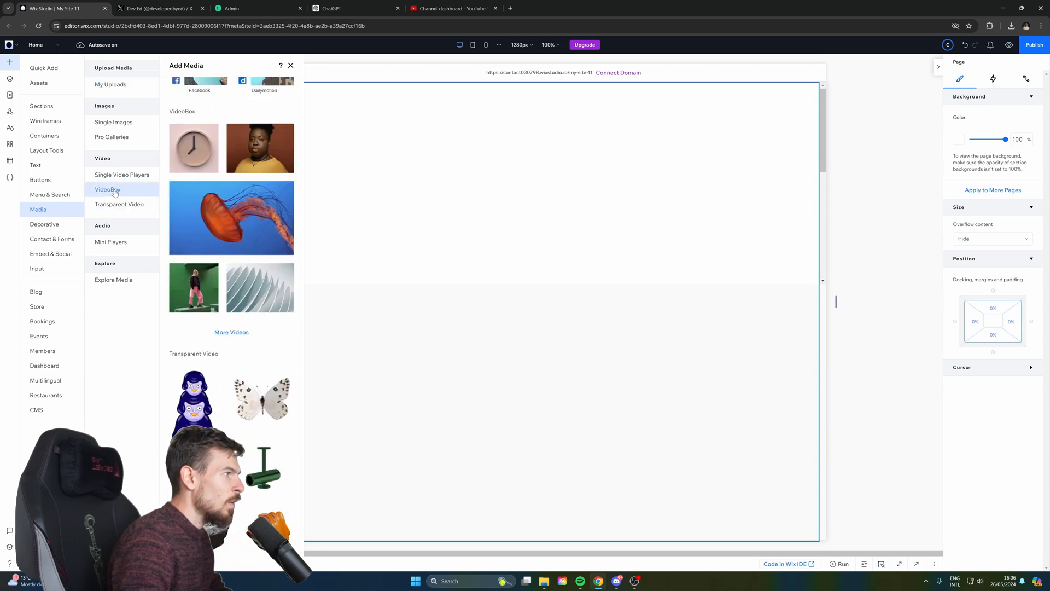
left_click_drag(236, 193, 511, 270)
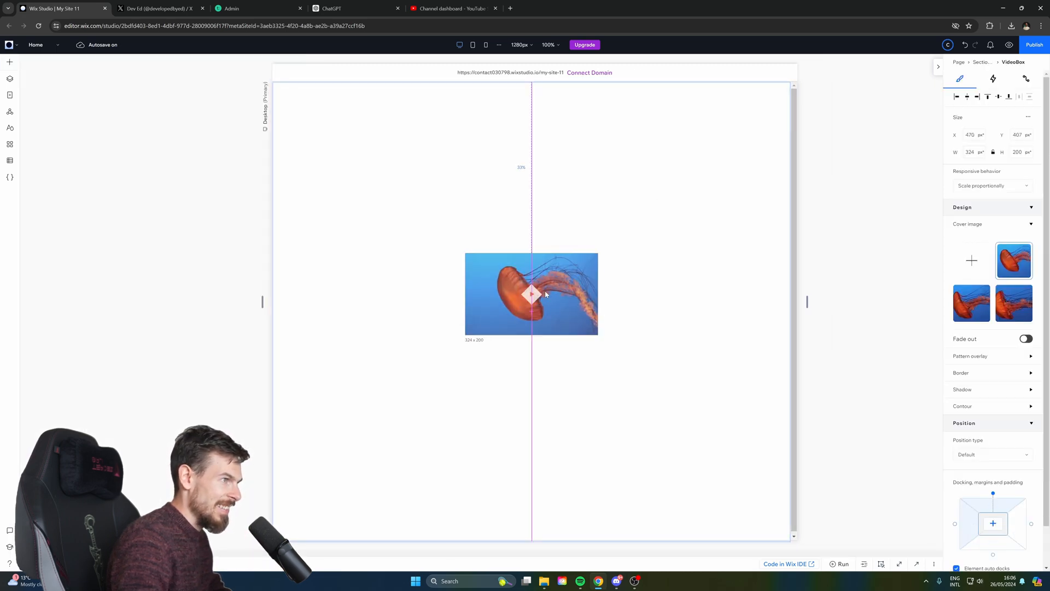
left_click(590, 263)
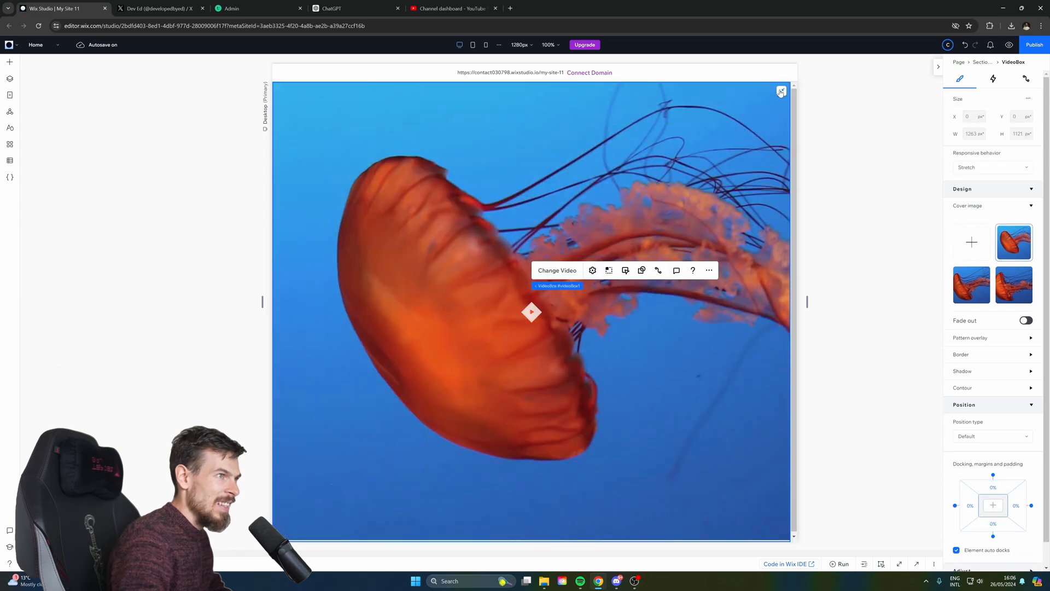
left_click(781, 92)
Replace the VideoBox's video with the file cube-animation0001-0240 uploaded from the computer's Downloads folder.
left_click(450, 232)
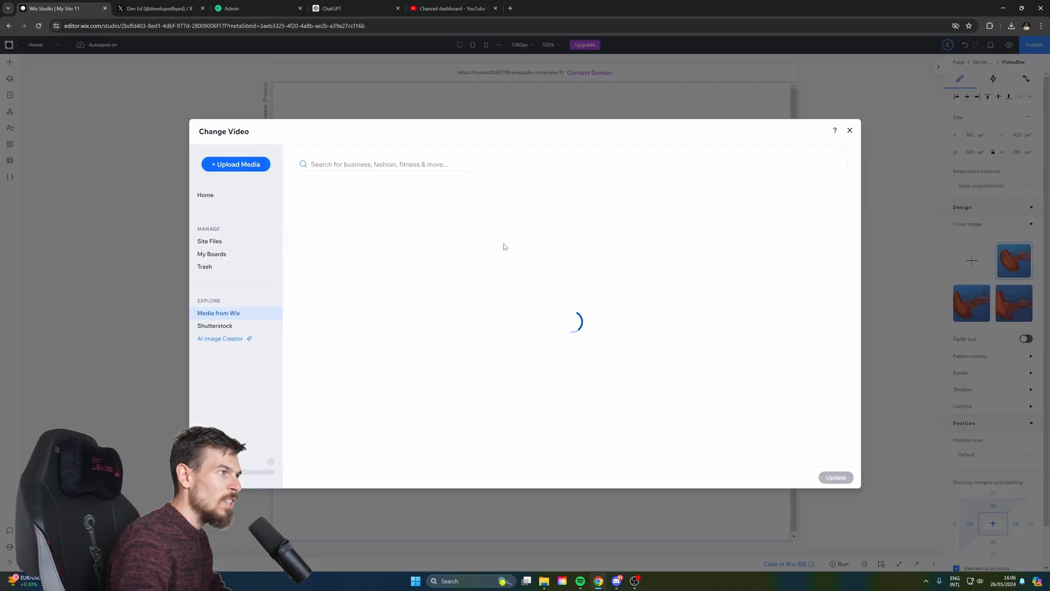
left_click(251, 165)
left_click(539, 321)
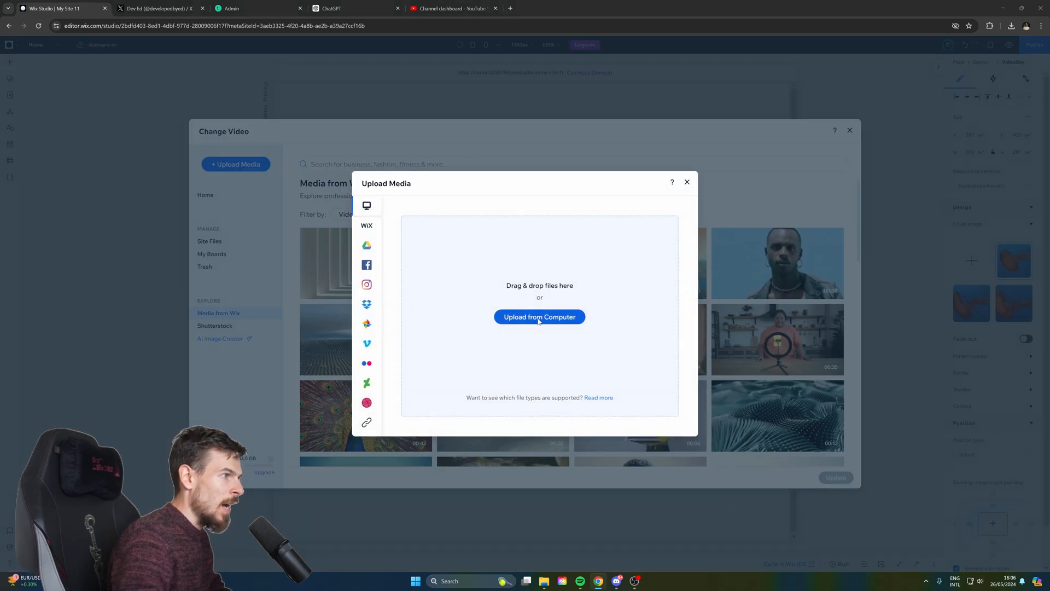
left_click(211, 105)
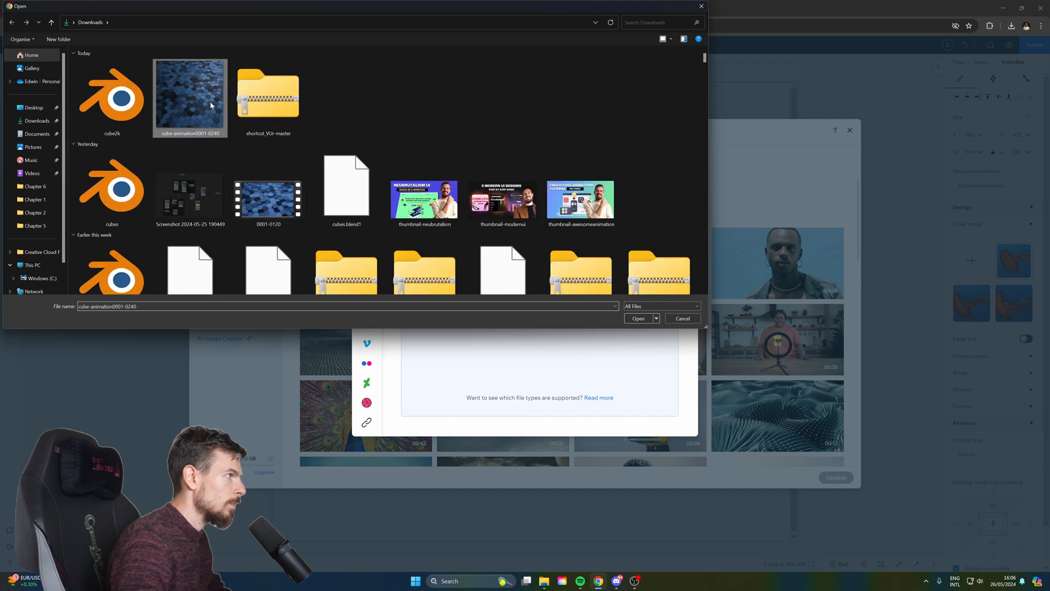
double_click(210, 105)
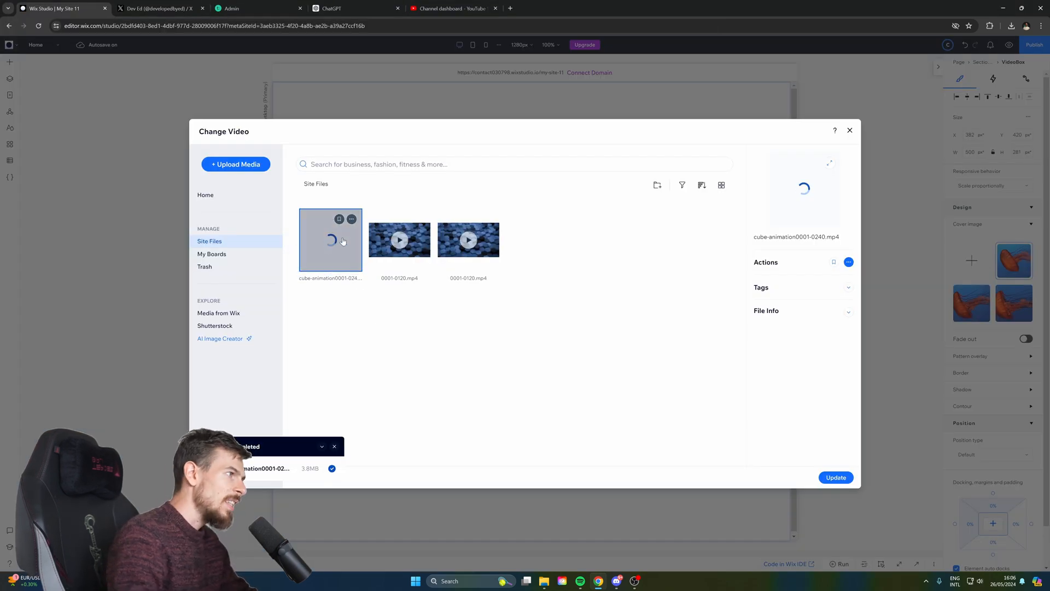
left_click(830, 477)
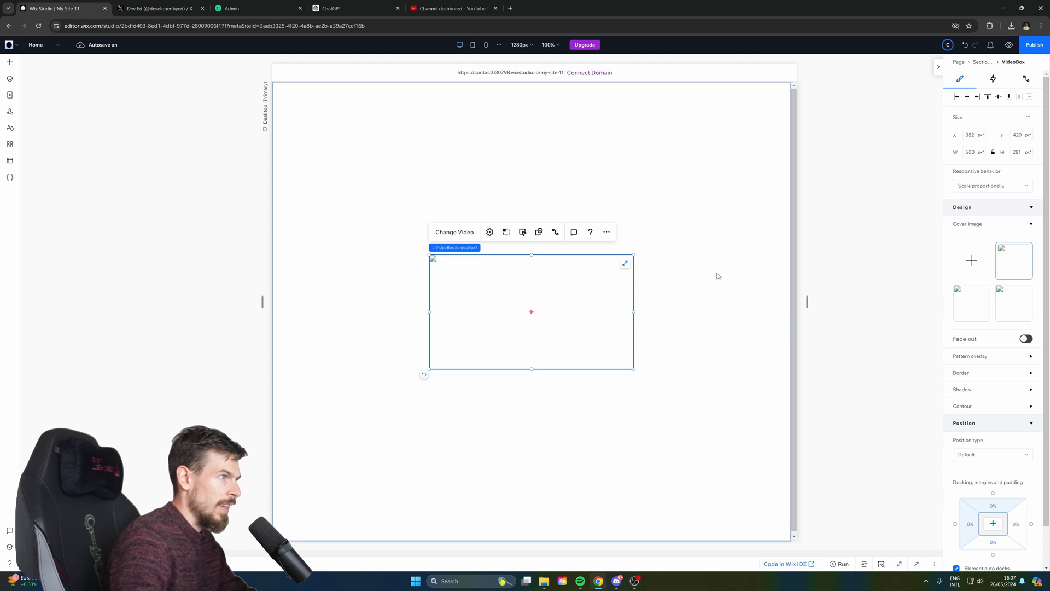
Stretch the VideoBox to fill the whole section and add a title element on top of it.
left_click(625, 263)
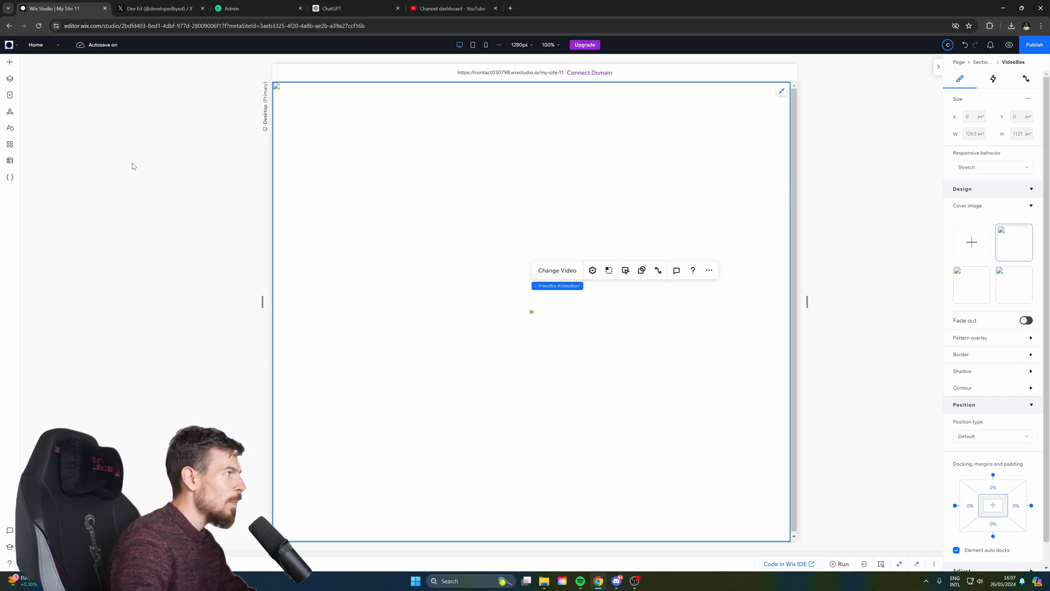
left_click(15, 62)
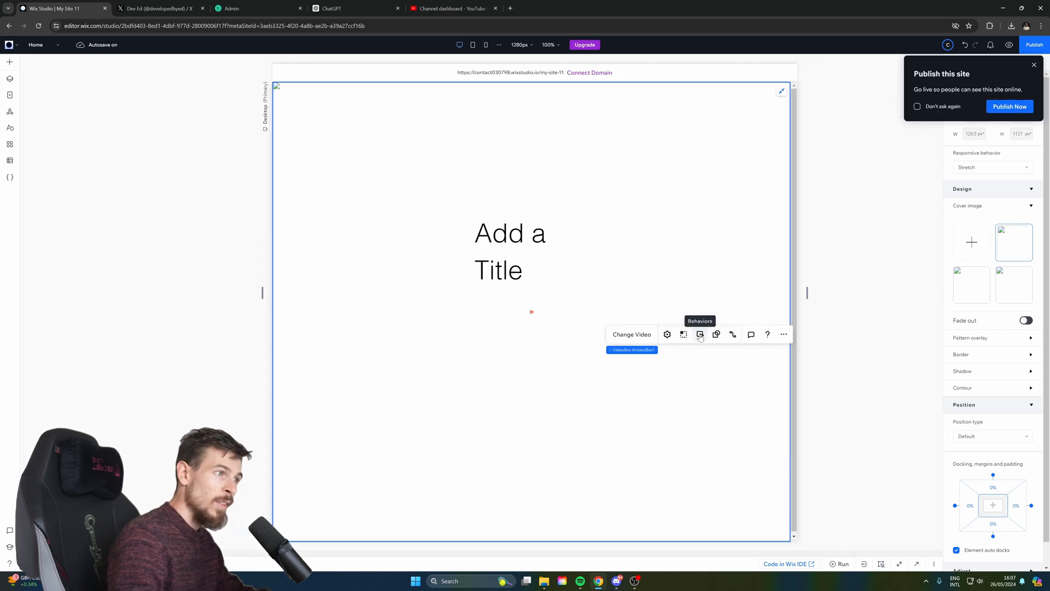
Set the VideoBox behaviors so that the video starts automatically and has no pause.
left_click(700, 335)
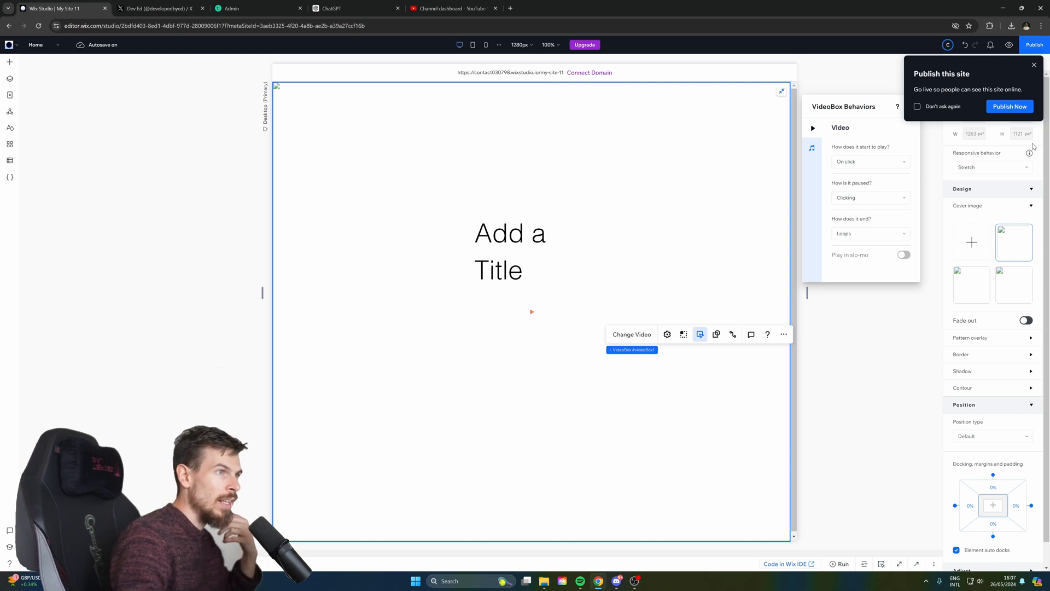
left_click(865, 162)
left_click(865, 165)
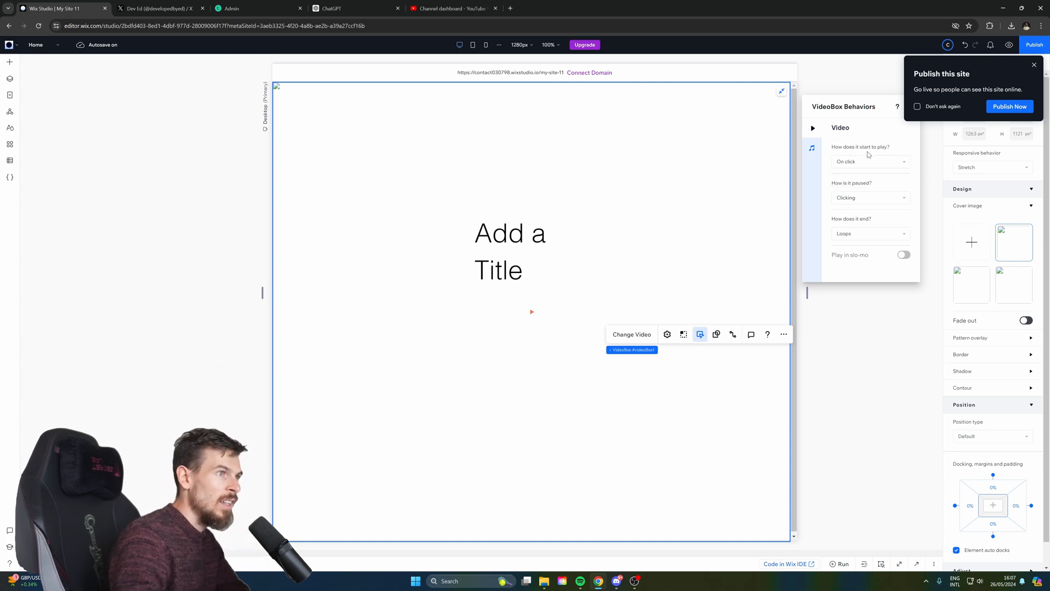
left_click(873, 161)
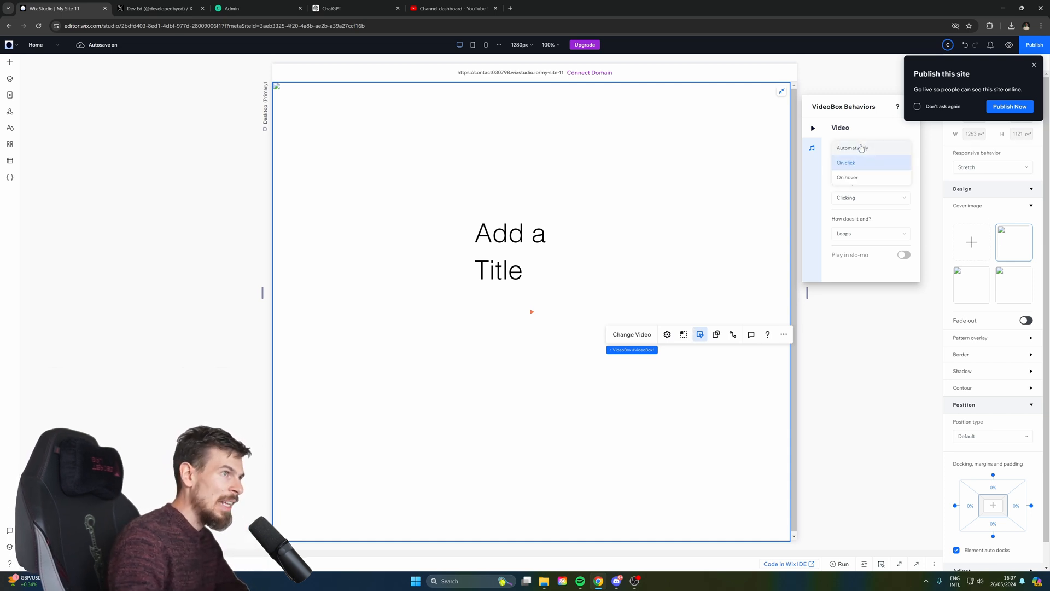
left_click(860, 145)
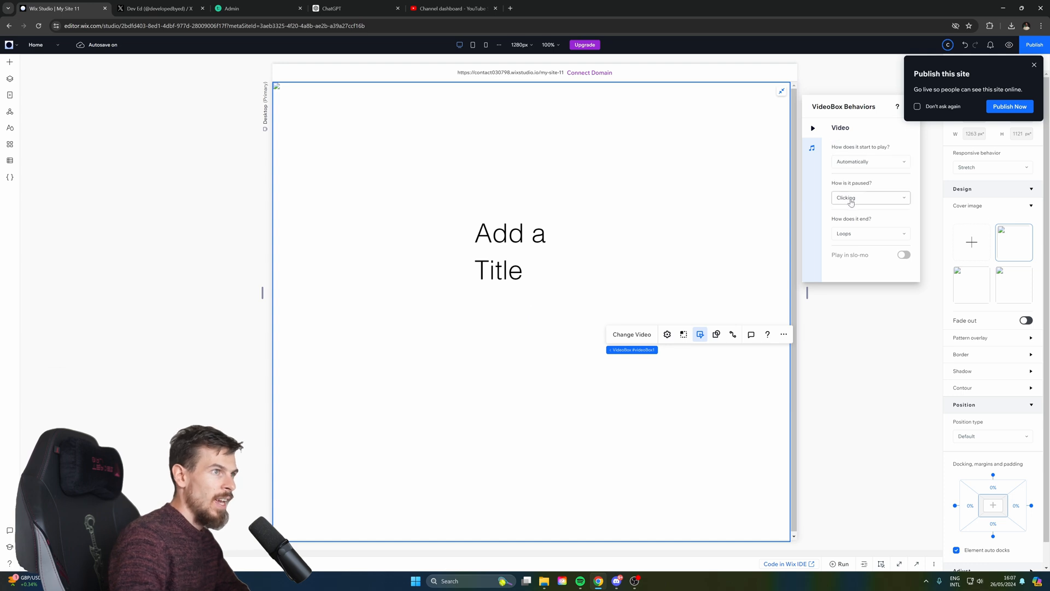
left_click(851, 203)
left_click(853, 214)
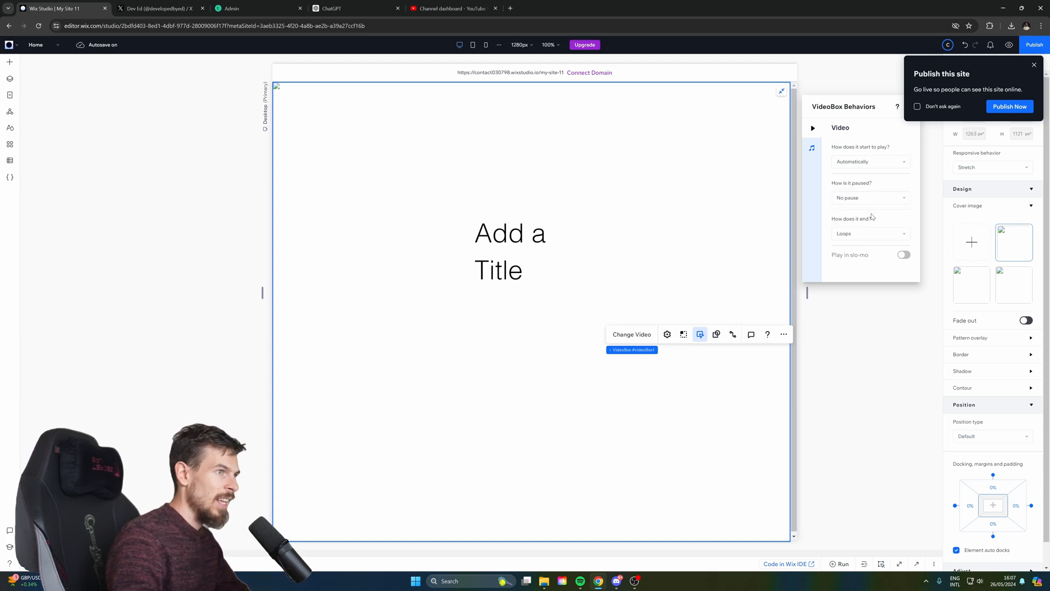
Keep the VideoBox looping when it ends and choose the second available video thumbnail as its cover image.
left_click(862, 234)
left_click(851, 237)
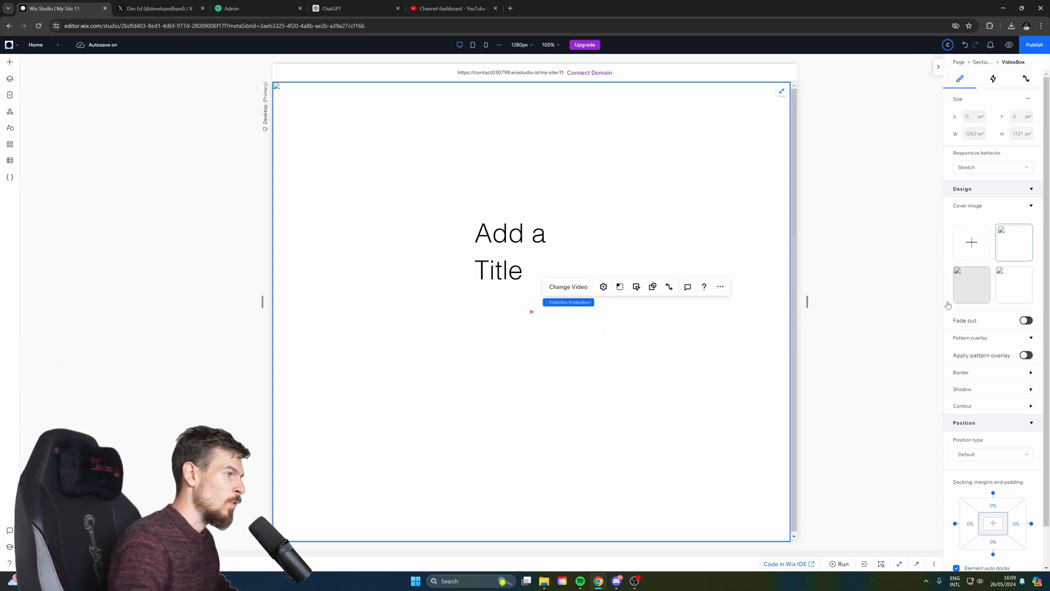
left_click(979, 287)
left_click(1014, 252)
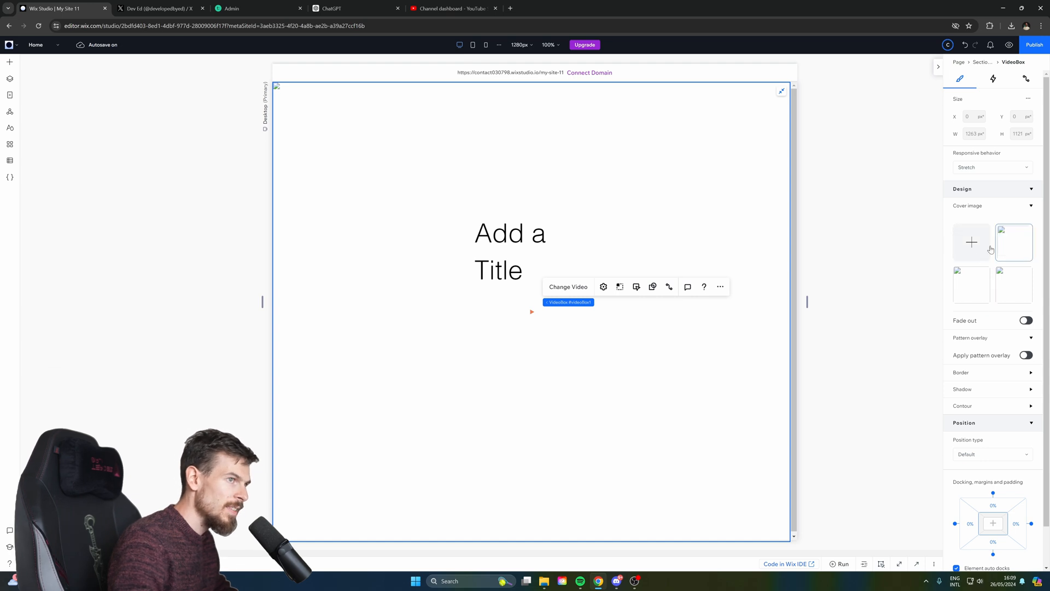
left_click(965, 297)
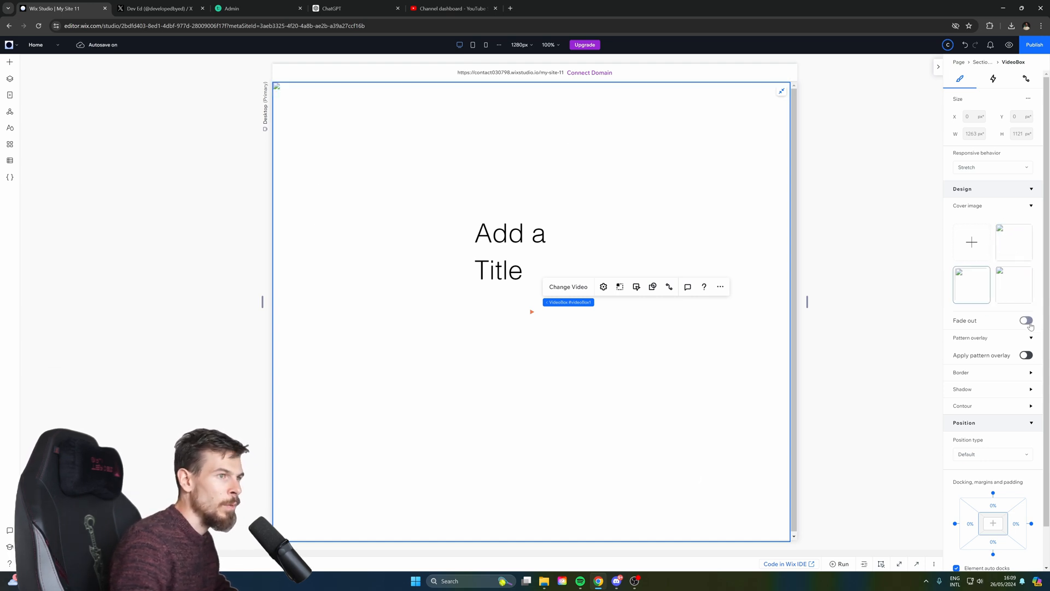
Widen the title to about 560 px so it fits on one line and centre it horizontally in the section.
left_click(519, 240)
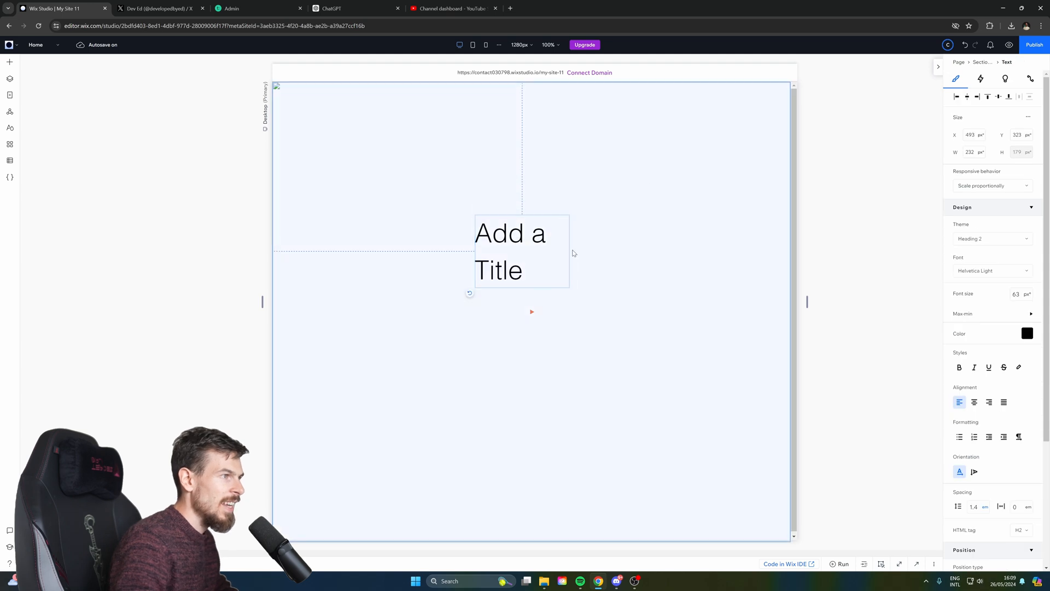
left_click_drag(573, 253, 686, 254)
left_click_drag(557, 237, 500, 262)
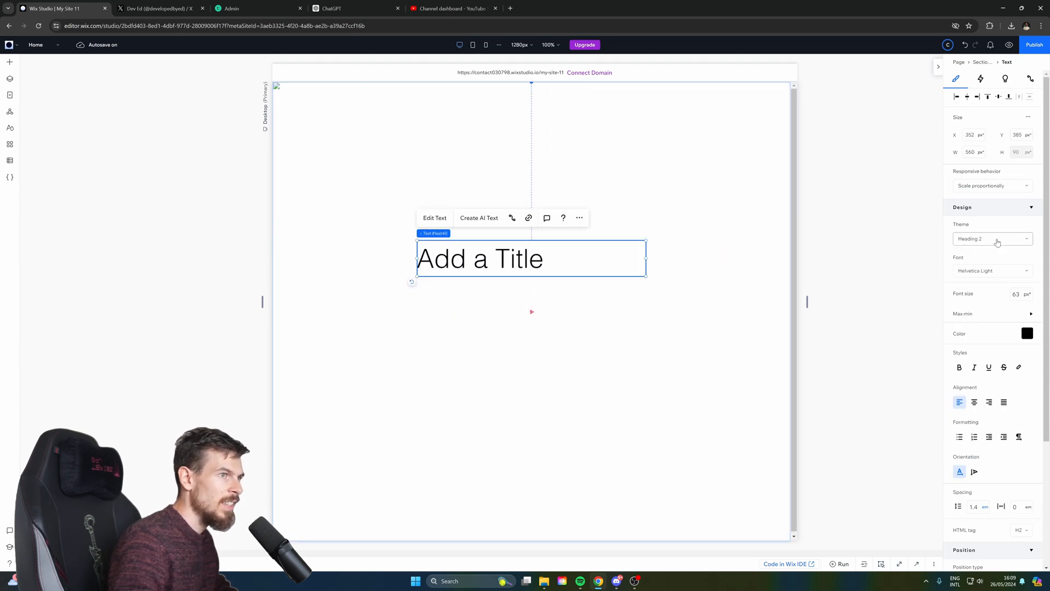
Change the title's font to Wix Madefor Display Bold.
left_click(990, 270)
type("Wix Madefor Display")
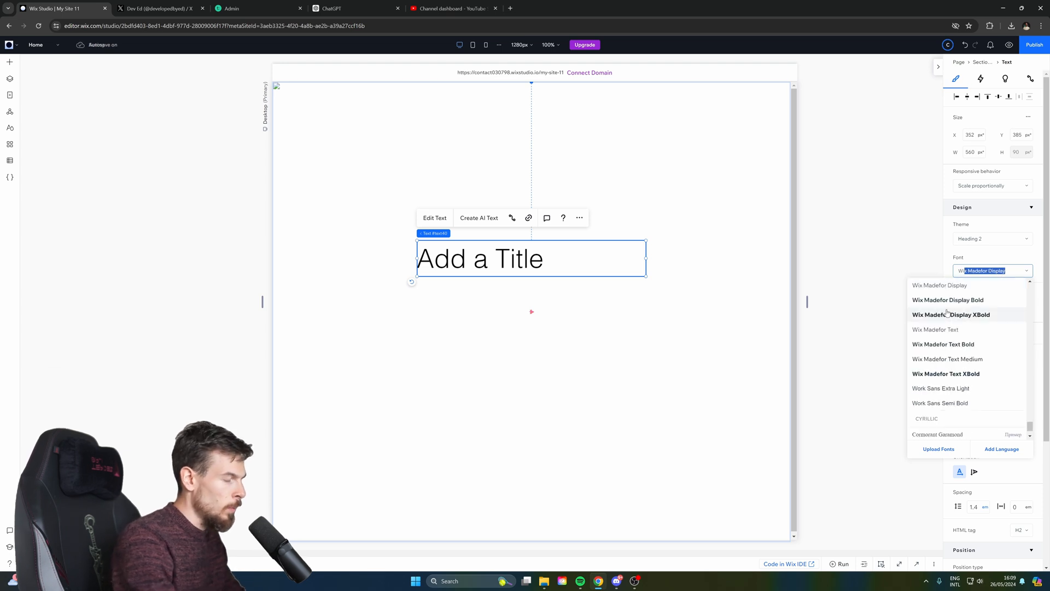
left_click(960, 301)
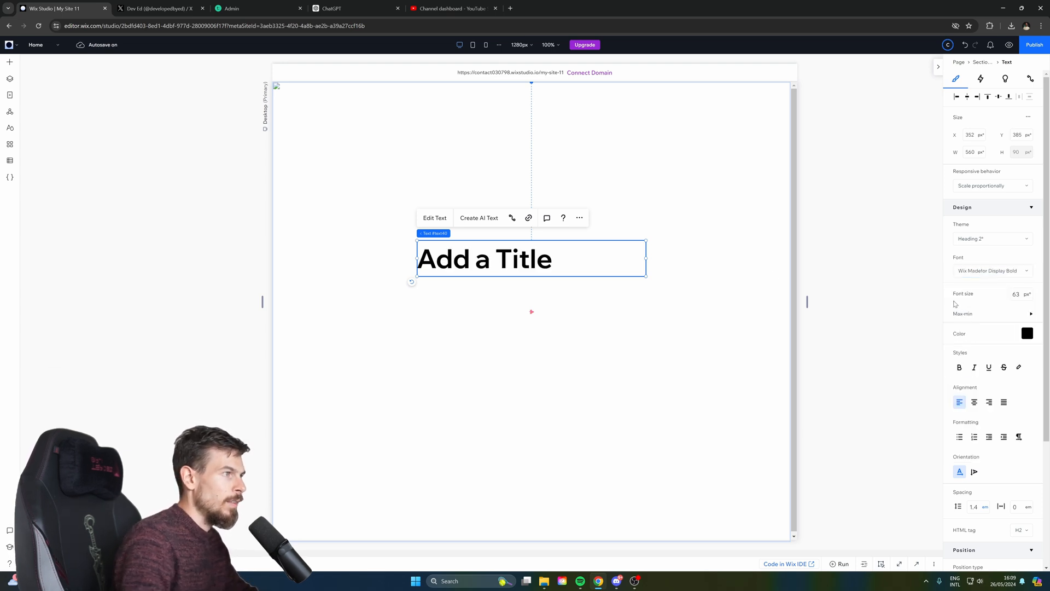
Replace the title's text with "Ship faster and at scale.".
double_click(569, 270)
type("S")
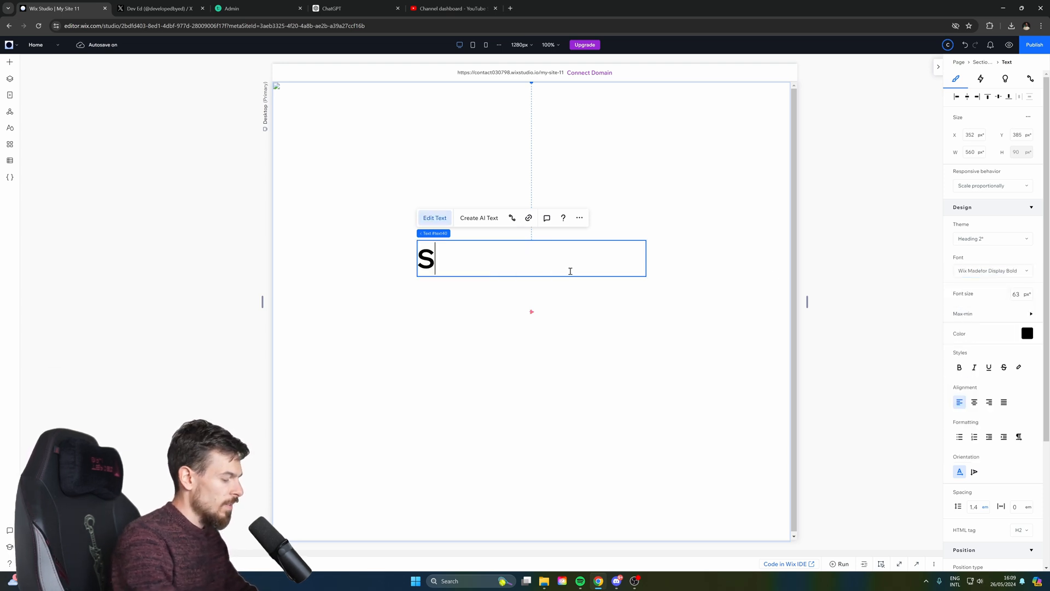
type("hip faster ")
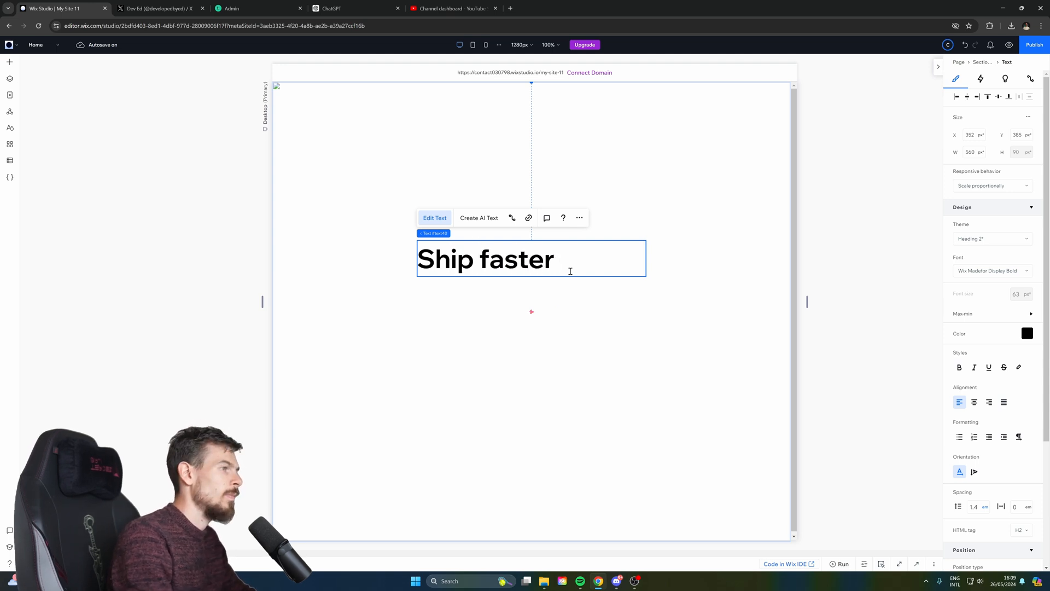
type("and at ")
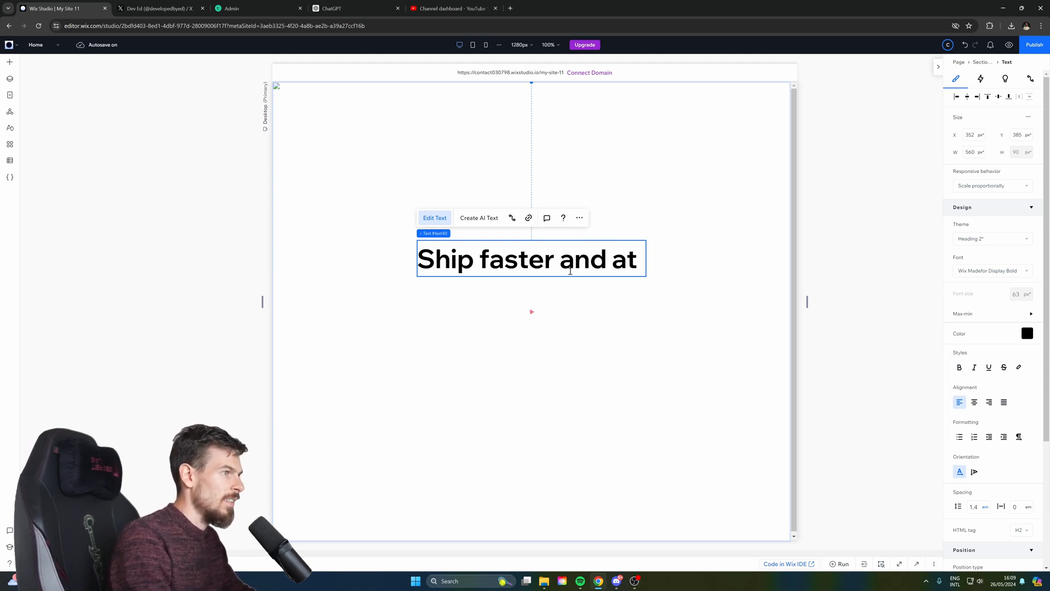
type("scale.")
key("Escape")
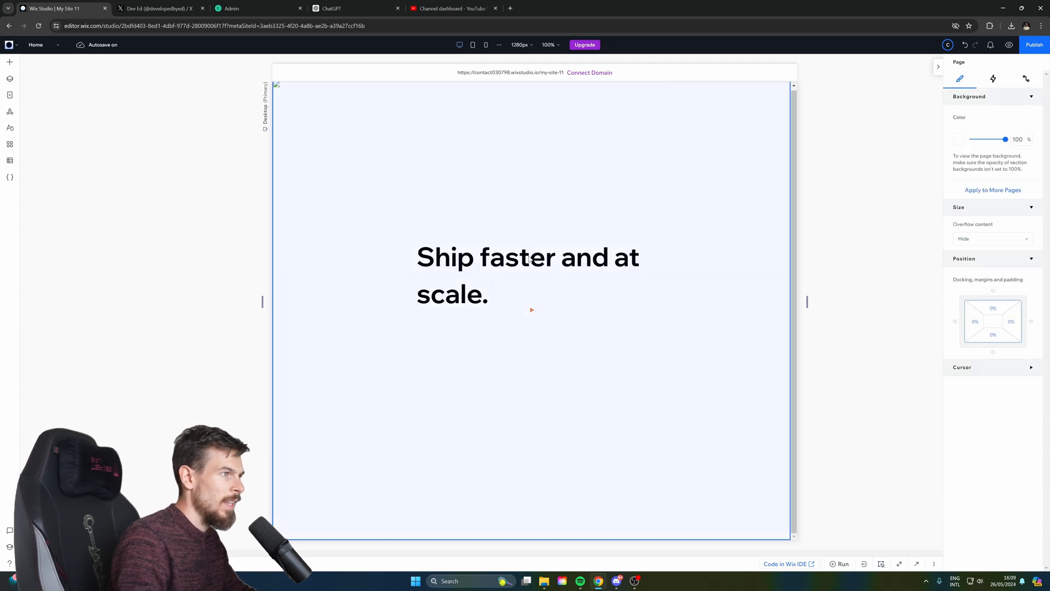
Shift the title towards the section's left side and widen it to about 764 px to fit the heading on one line.
left_click(529, 259)
left_click_drag(530, 260, 479, 262)
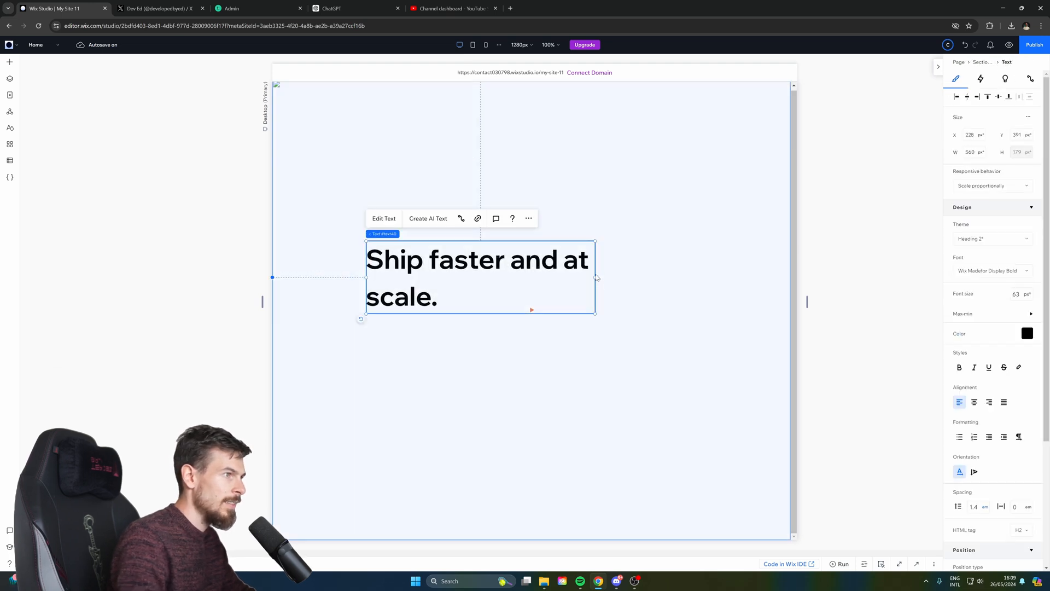
left_click_drag(596, 278, 692, 278)
Add a text element below the title reading "The database you love, on a serverless platform designed to help you build reliable and scalable applications faster.".
key("ctrl+v")
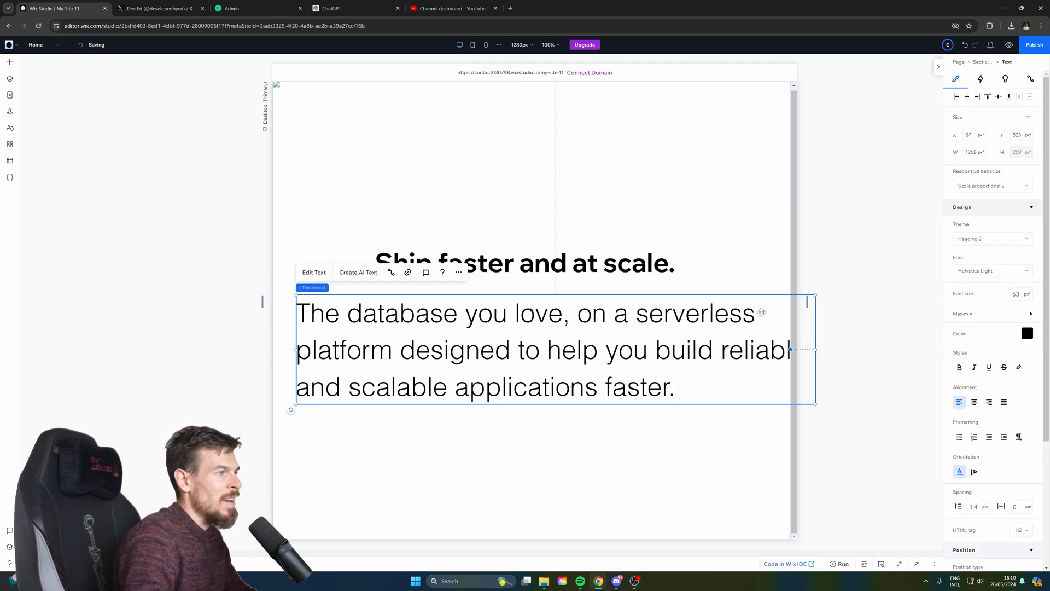
left_click_drag(379, 377, 578, 338)
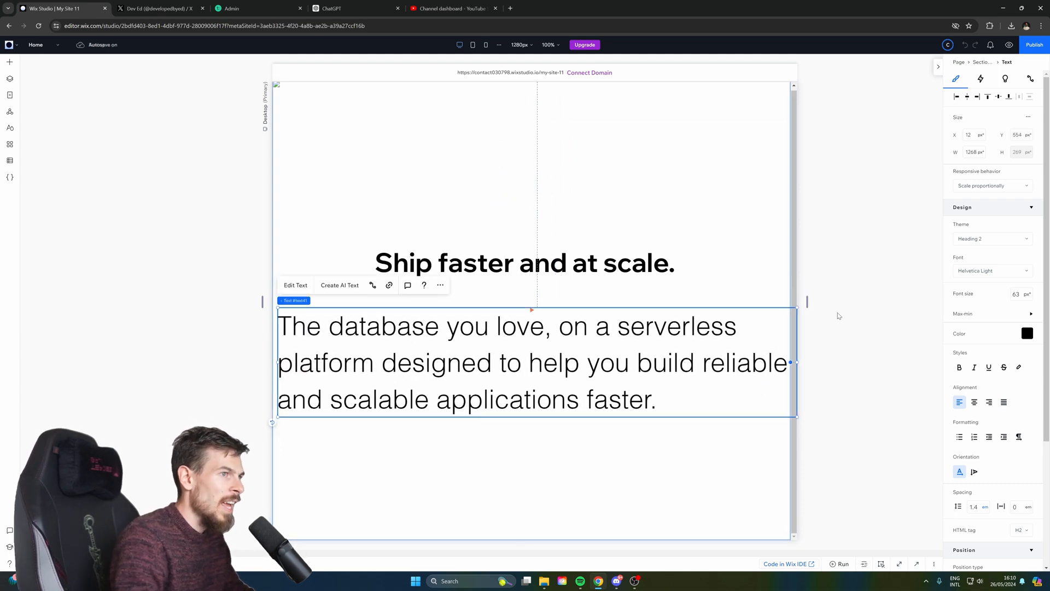
Set the description text's font to Wix Madefor Text Medium with a font size of 24 px.
left_click(998, 275)
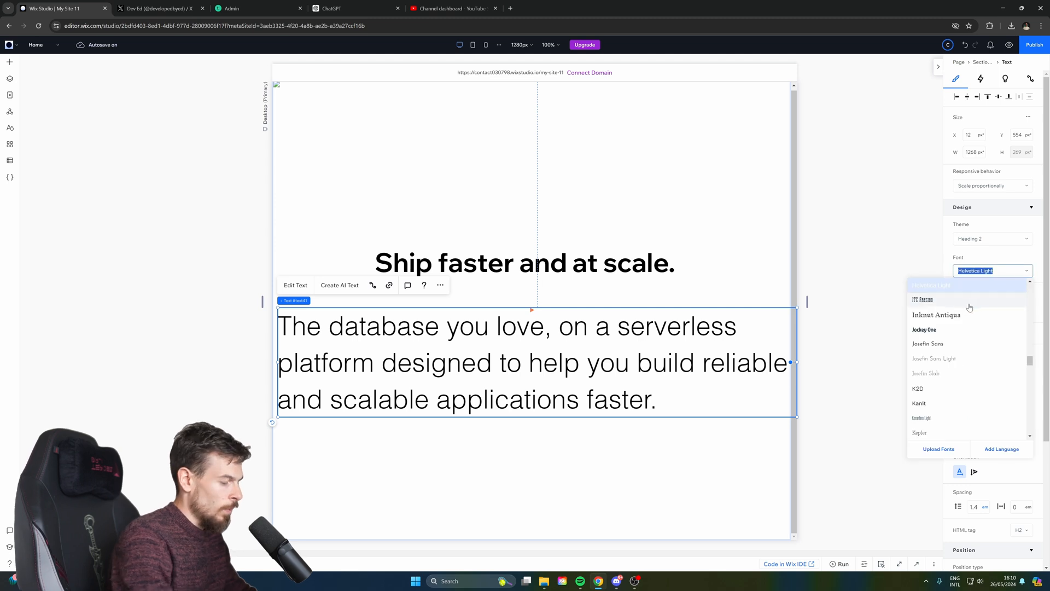
scroll(970, 307, "up", 2)
left_click(975, 269)
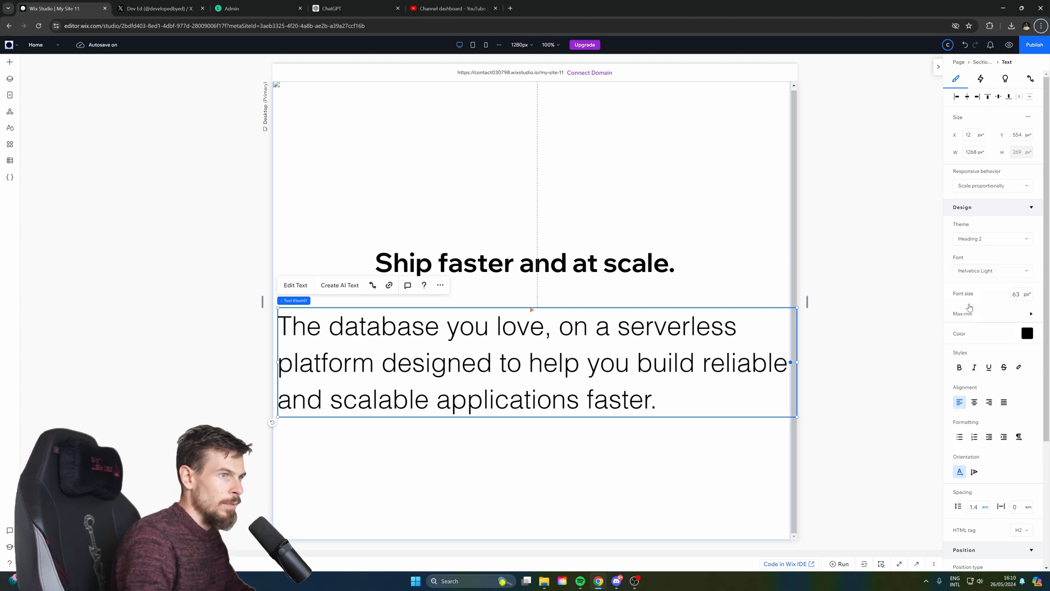
left_click(975, 270)
type("Wix Madefor Display")
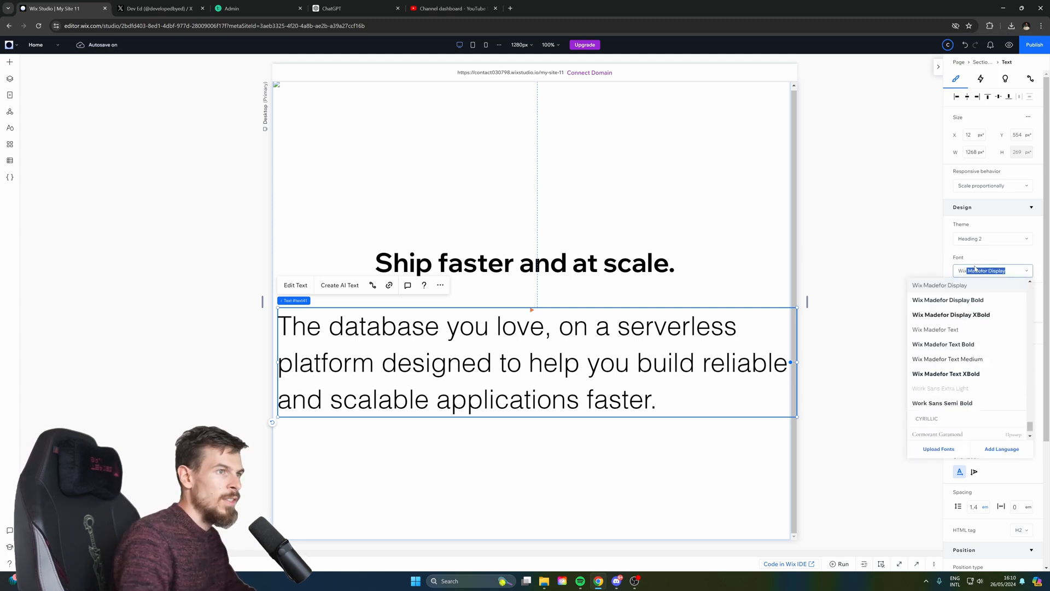
scroll(963, 323, "up", 1)
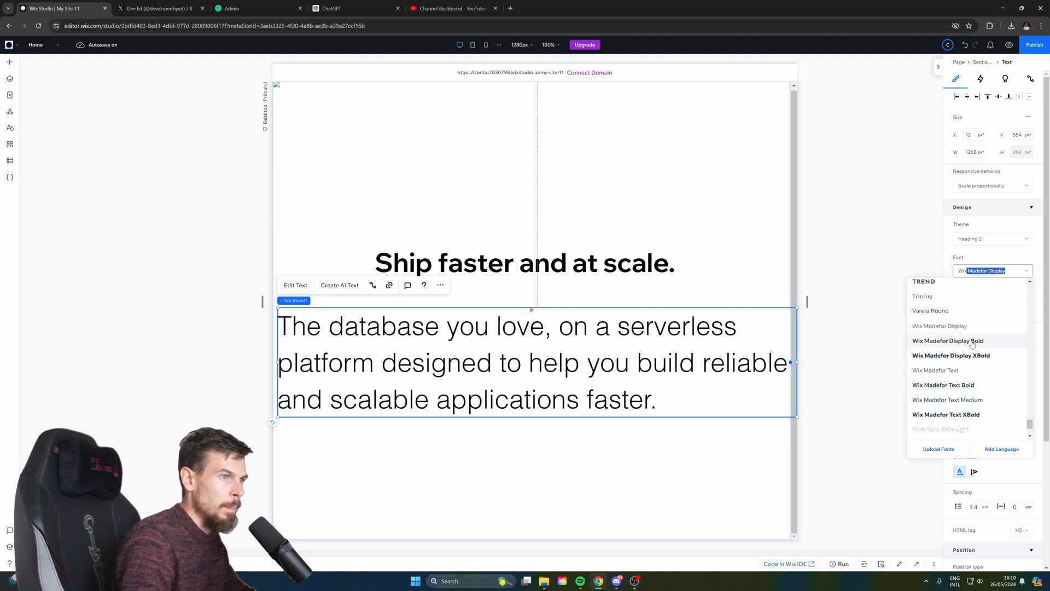
left_click(977, 400)
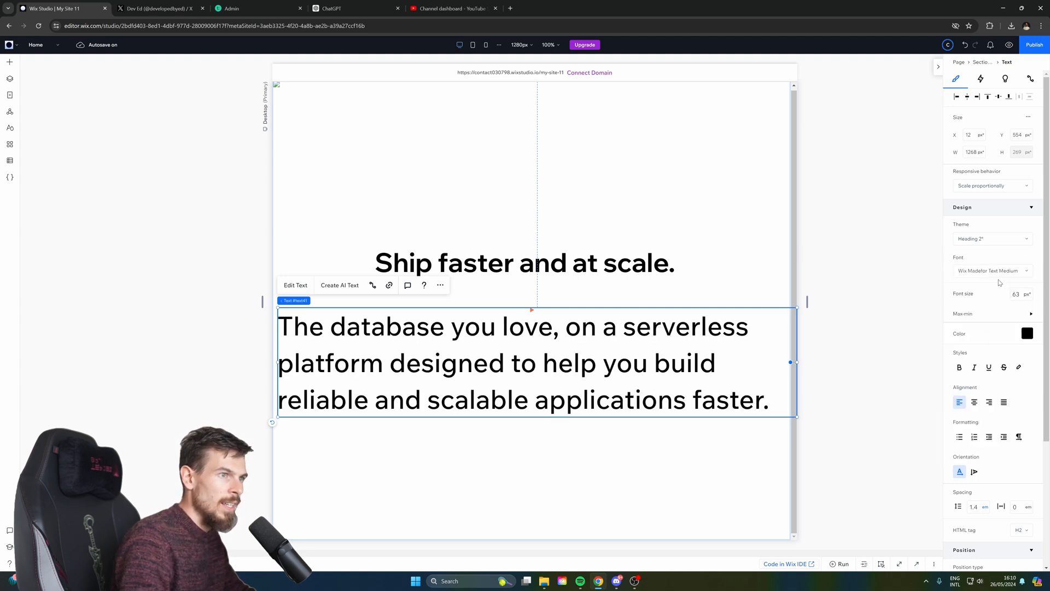
type("24")
key("Return")
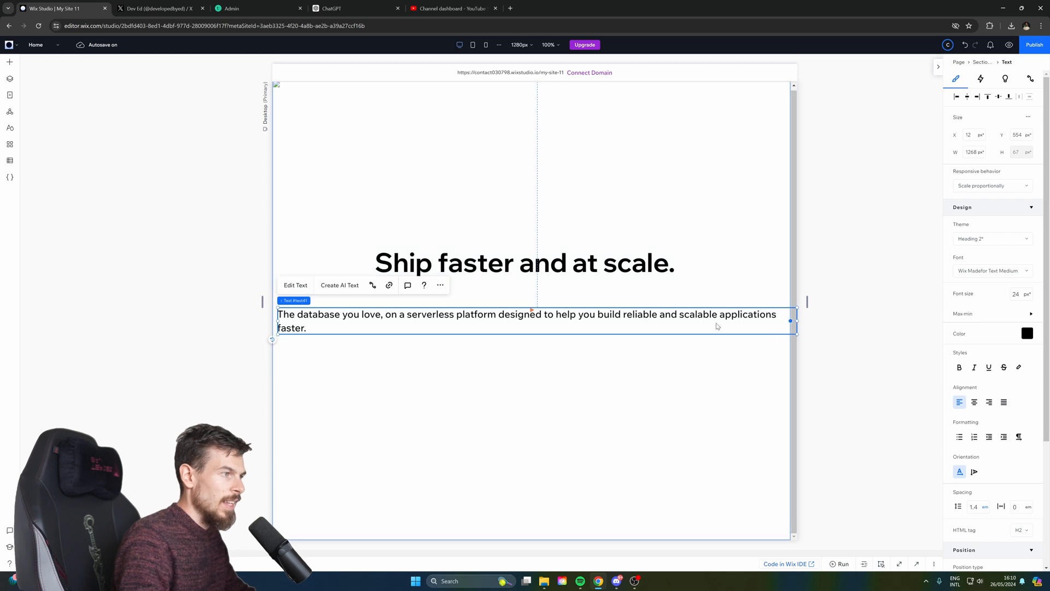
Narrow the description to about 763 px, position it just beneath the title and centre-align its text.
left_click_drag(718, 327, 590, 321)
left_click_drag(504, 312, 602, 294)
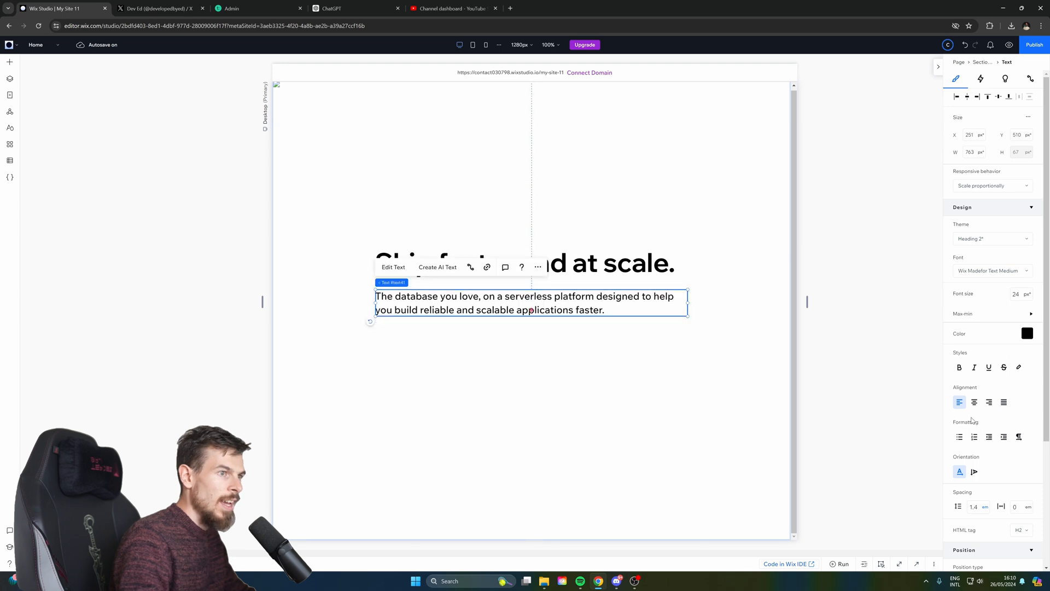
left_click(974, 403)
left_click_drag(539, 304, 539, 302)
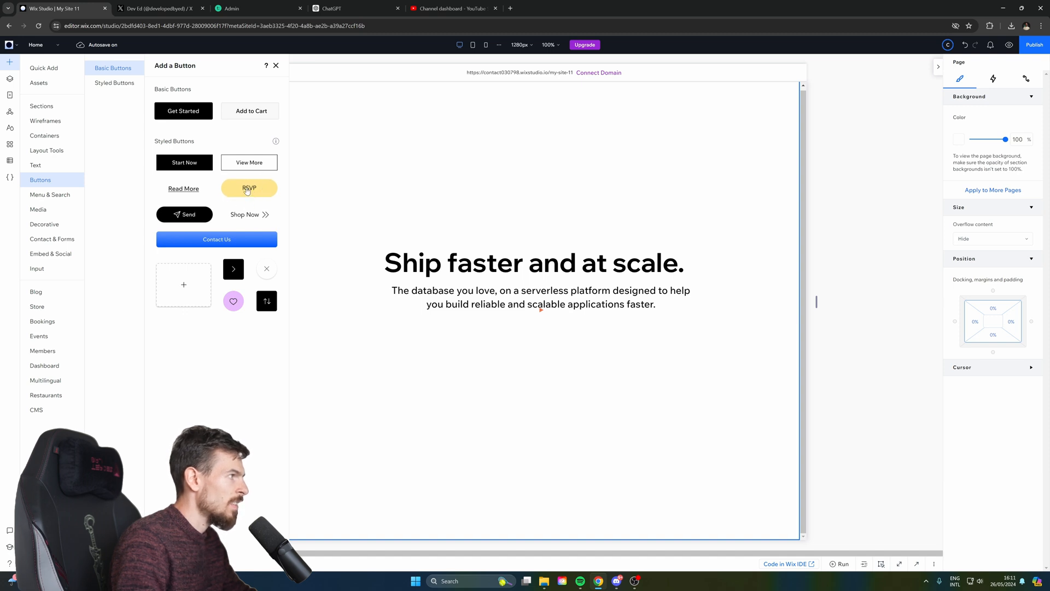
Add the yellow RSVP button centred beneath the description and set its text size to 17 px.
left_click_drag(247, 189, 557, 337)
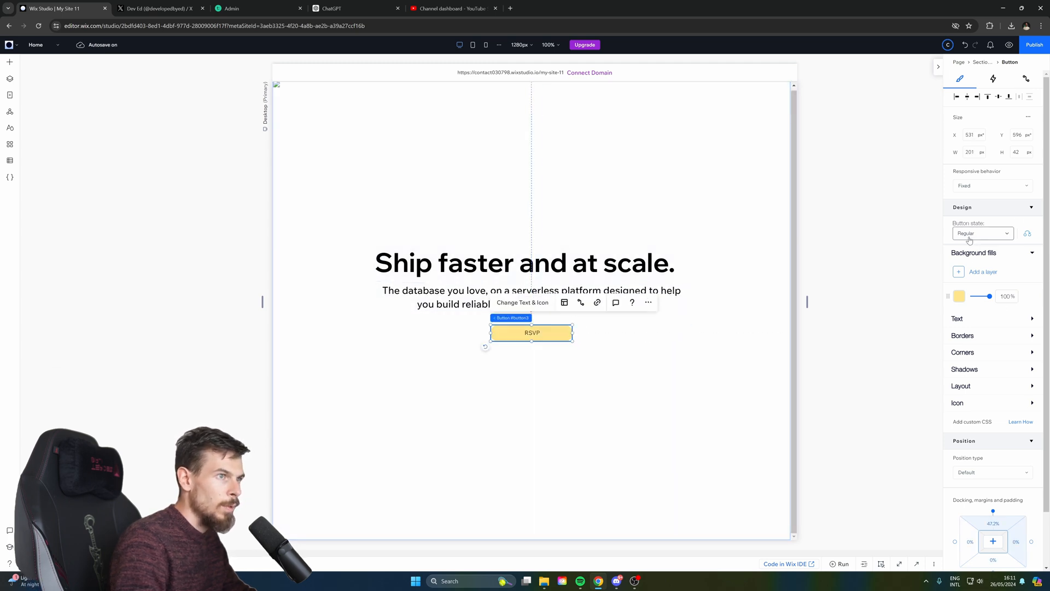
left_click(967, 320)
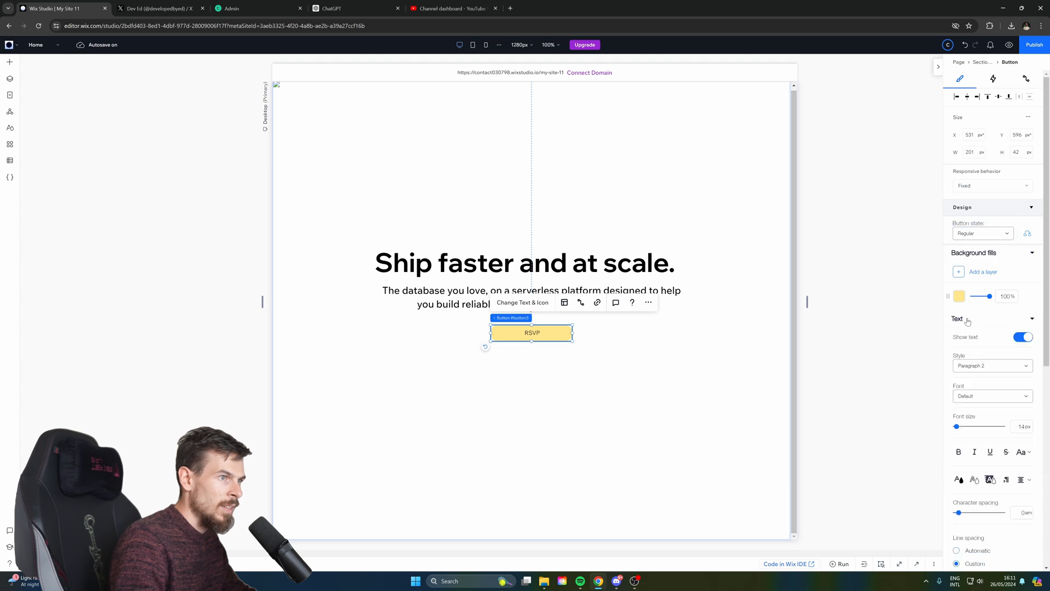
scroll(977, 385, "down", 2)
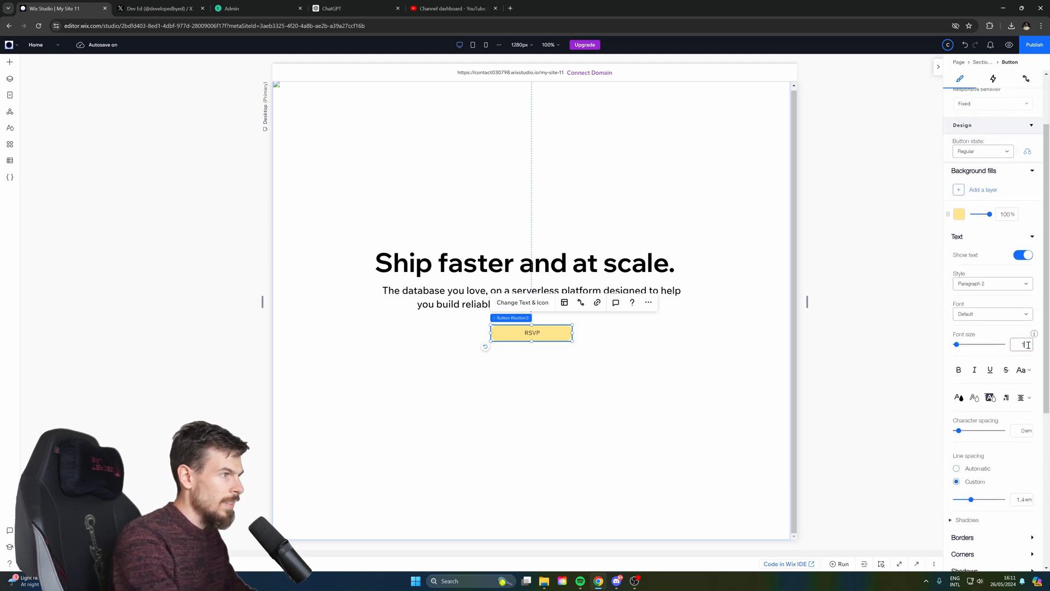
scroll(1018, 350, "down", 5)
Change the RSVP button's label to "Join Today".
left_click(522, 302)
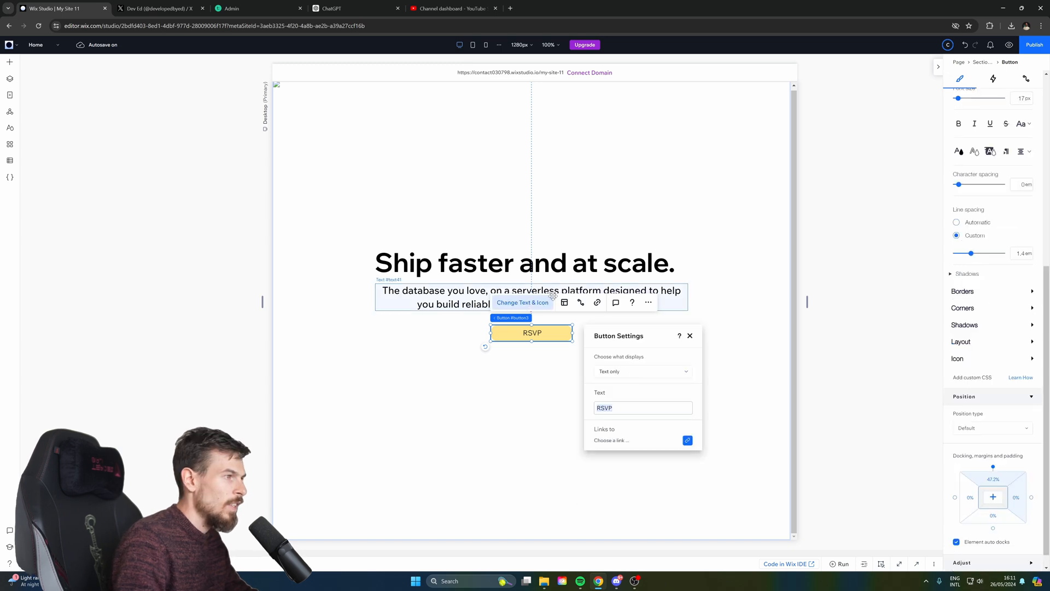
double_click(640, 408)
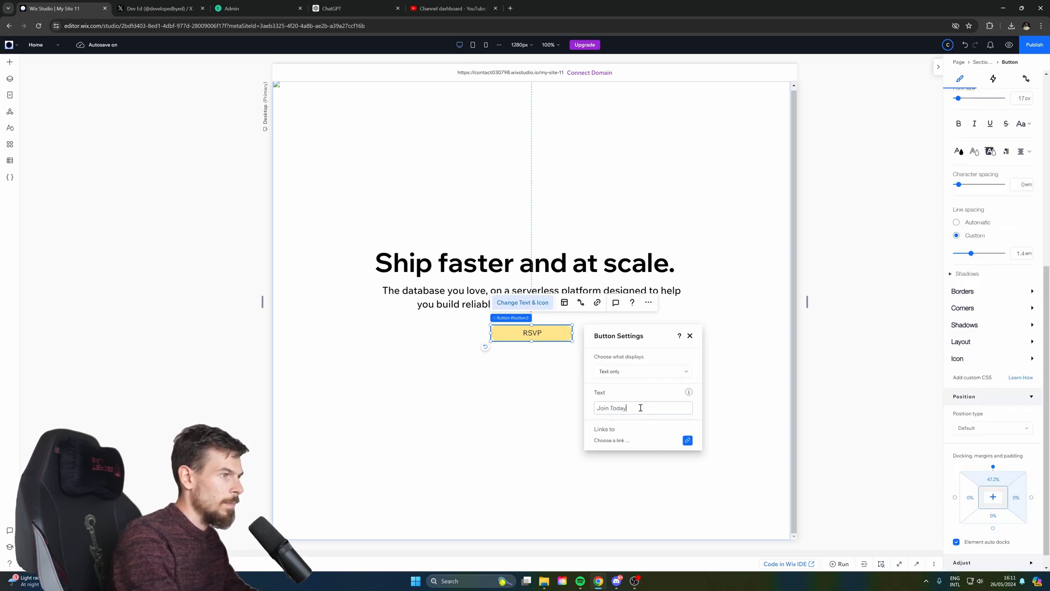
type("Join Today")
left_click(722, 408)
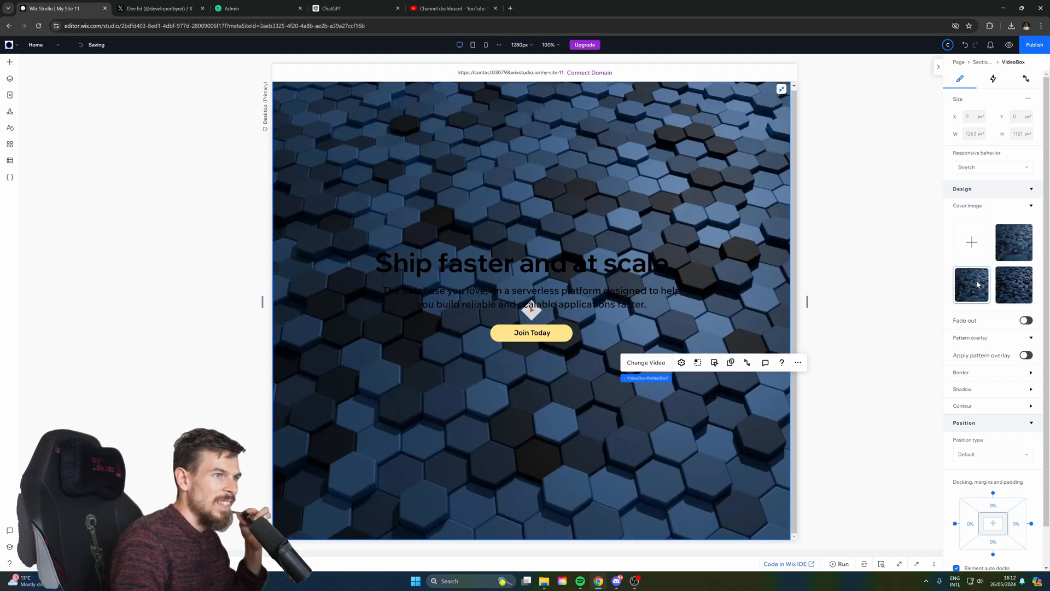
Set the text colour of both the title and the description to white.
left_click(394, 271)
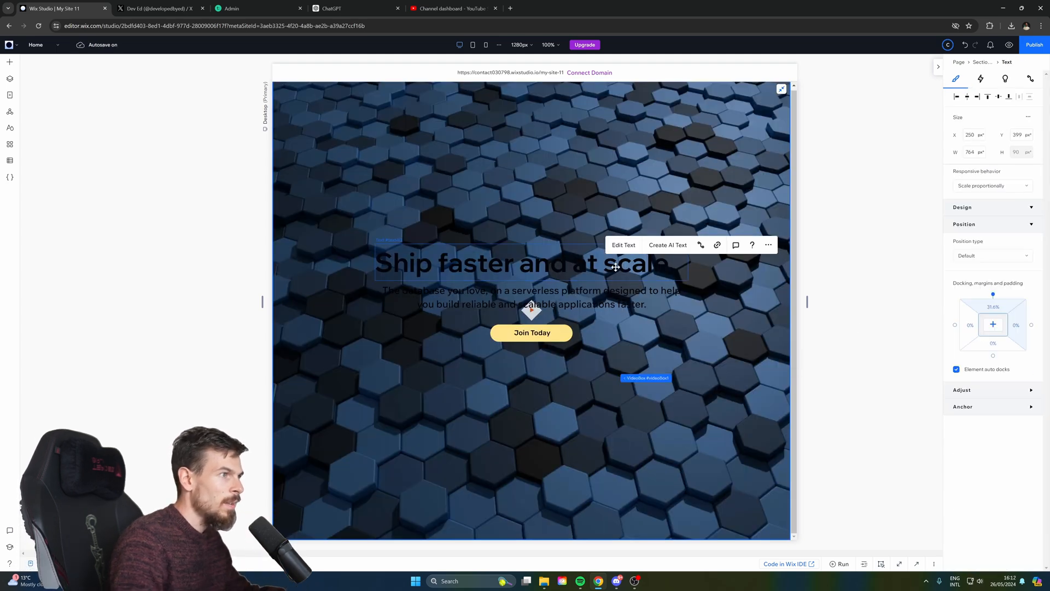
left_click(1026, 333)
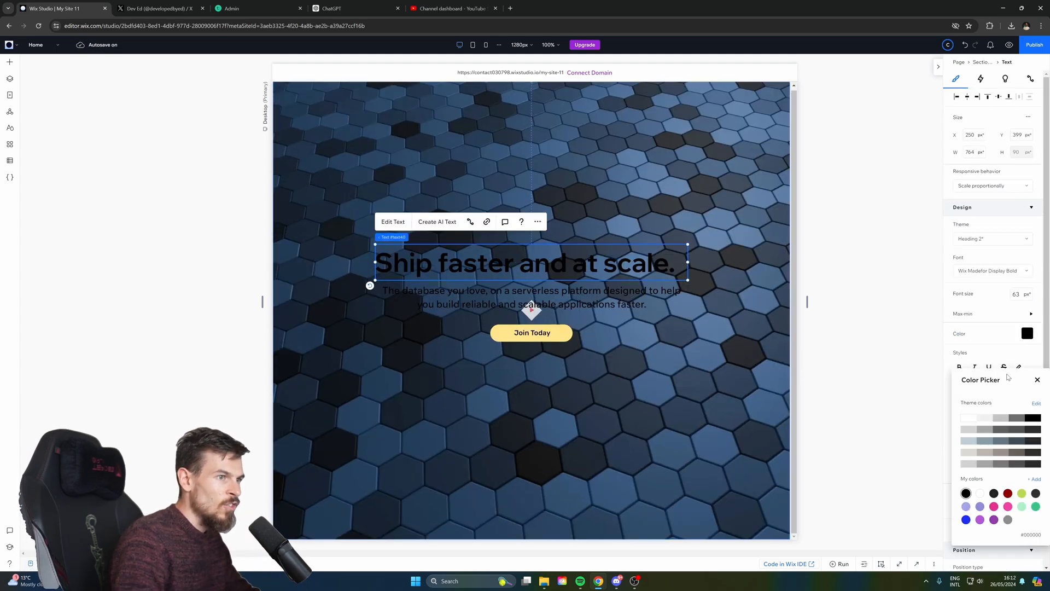
left_click(968, 421)
left_click(595, 302)
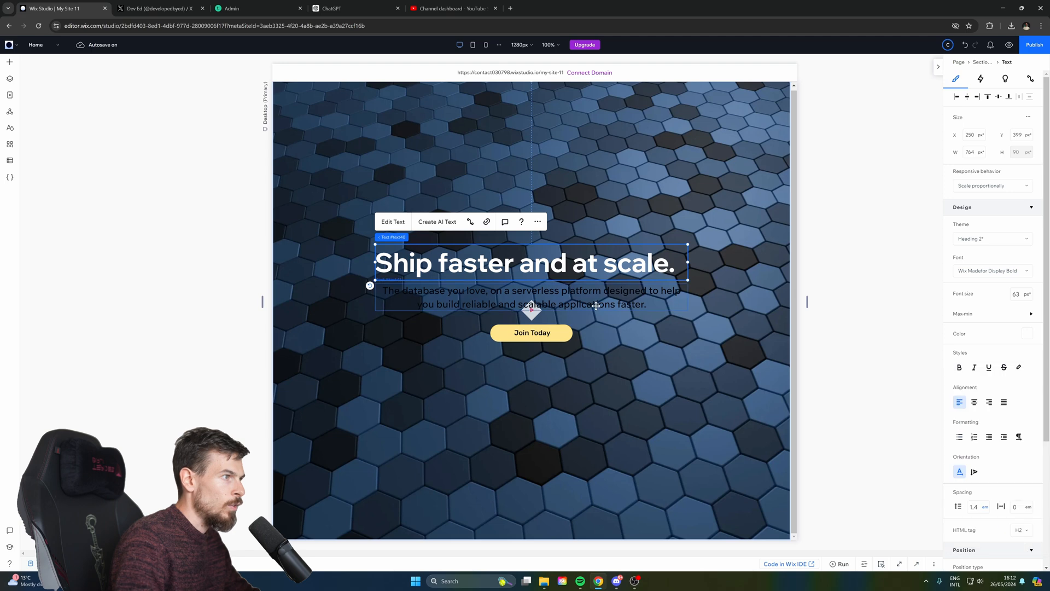
left_click(1026, 335)
left_click(970, 421)
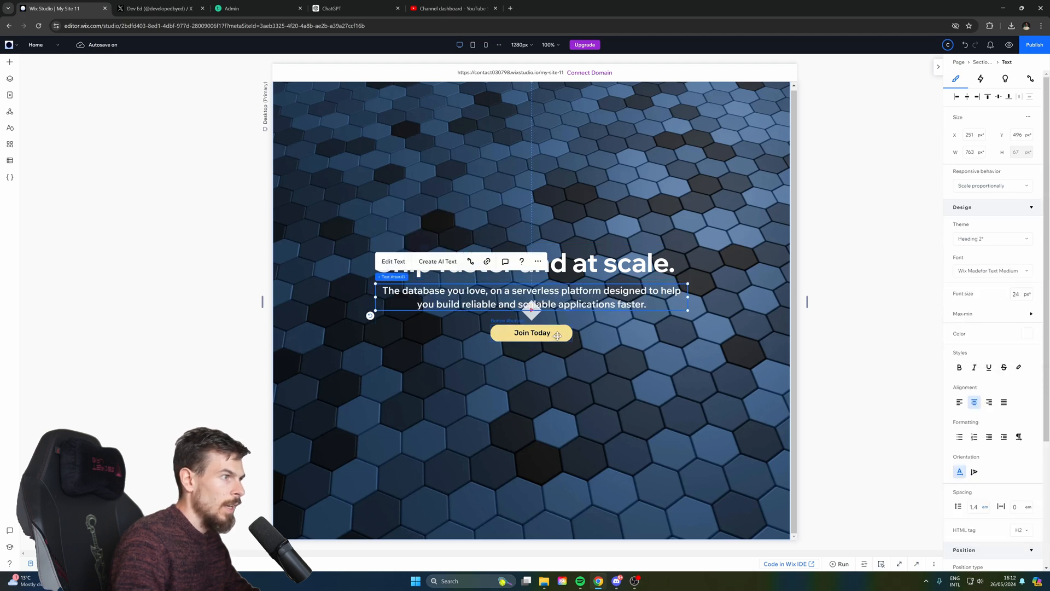
Change the Join Today button's background fill to green from the custom colors.
left_click(527, 332)
left_click(959, 297)
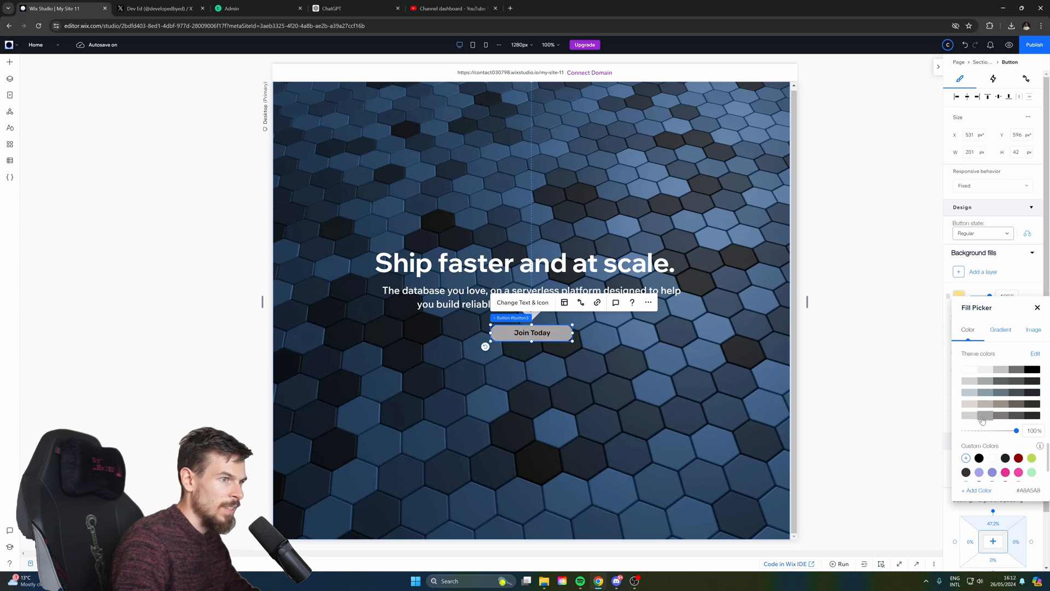
left_click(1004, 472)
scroll(1005, 474, "down", 1)
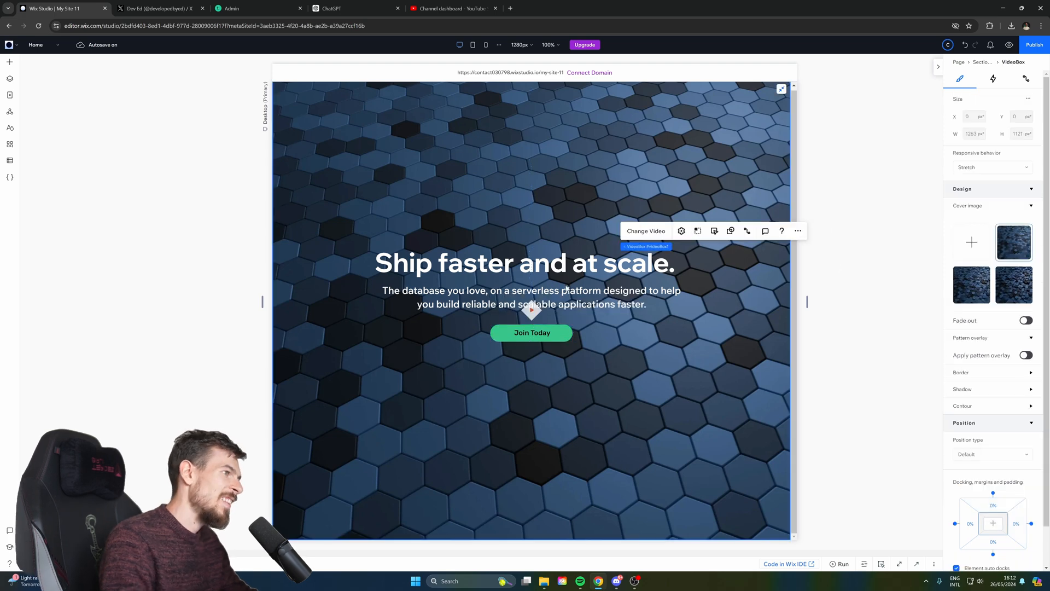
Turn on the pattern overlay for the VideoBox.
left_click(1026, 356)
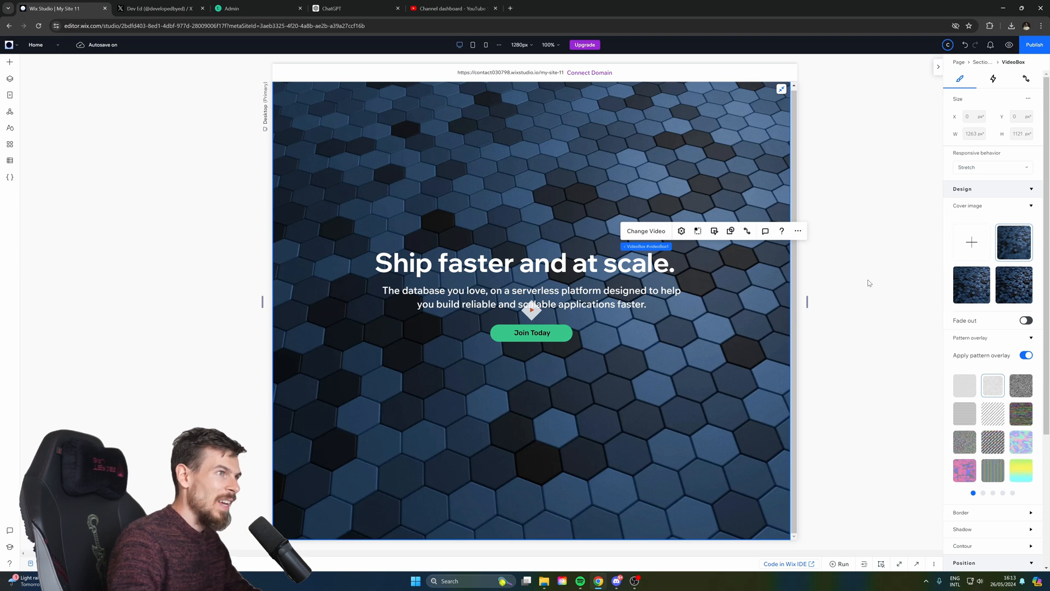
Apply the Resize mouse effect to the VideoBox and adjust its shrink size to 99%.
left_click(994, 77)
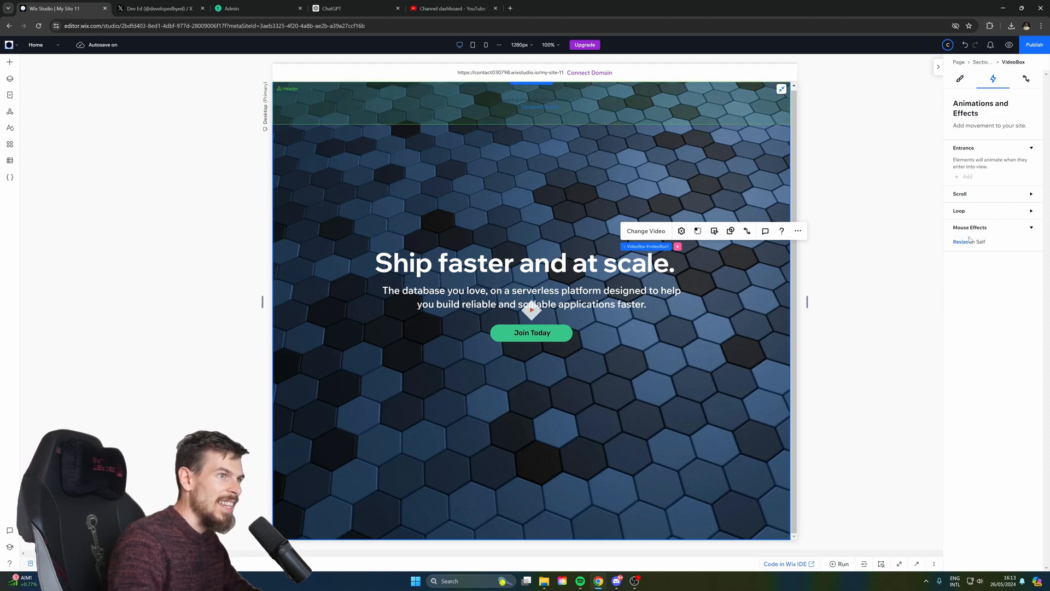
left_click(992, 242)
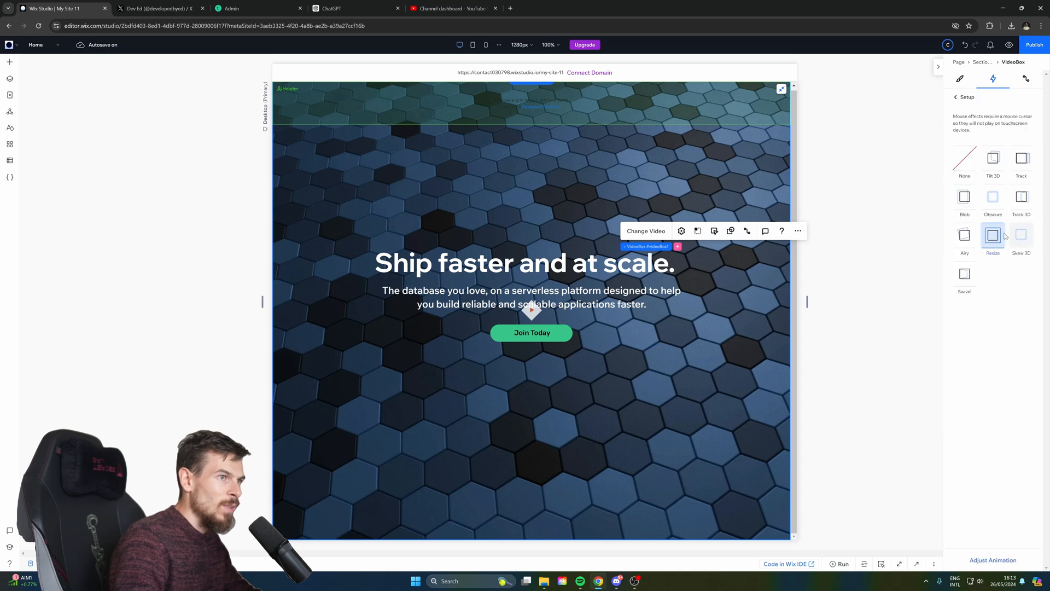
left_click(1012, 560)
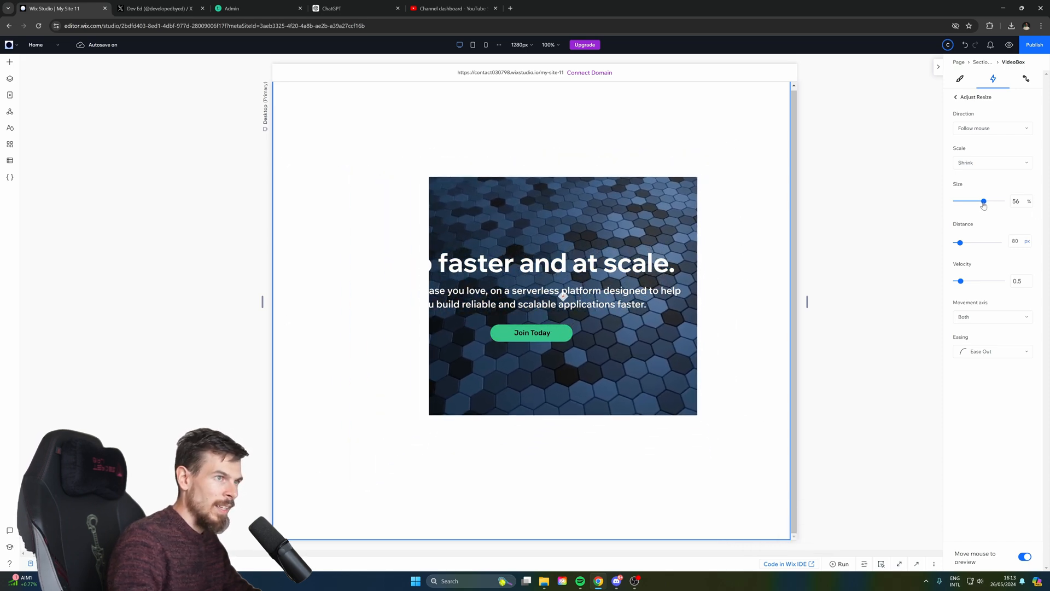
left_click_drag(1018, 206, 1020, 208)
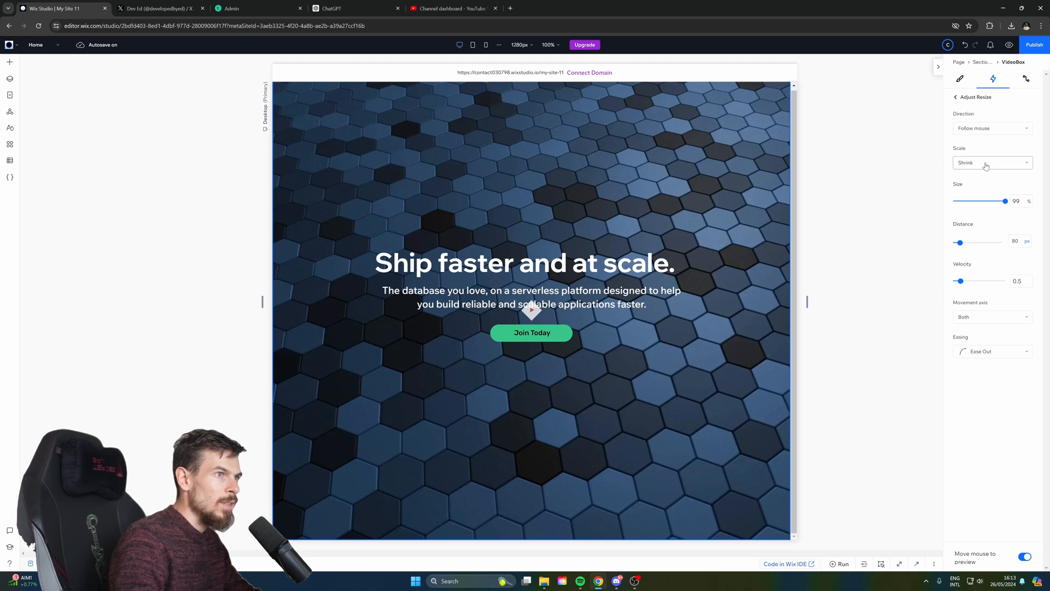
Change the Resize effect's scale to Expand and open the site preview.
left_click(986, 166)
left_click(967, 193)
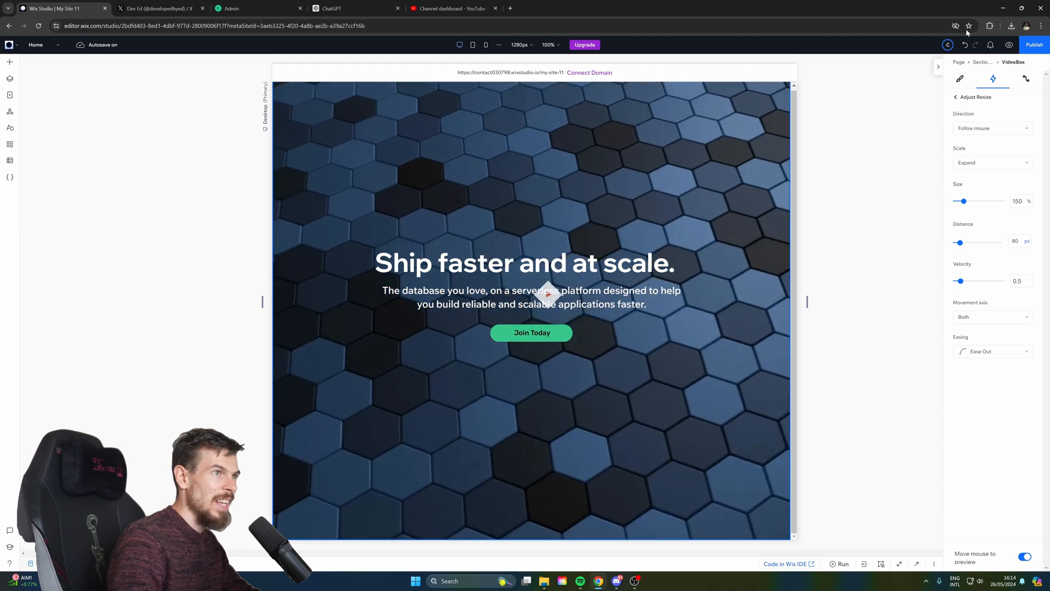
left_click(1009, 45)
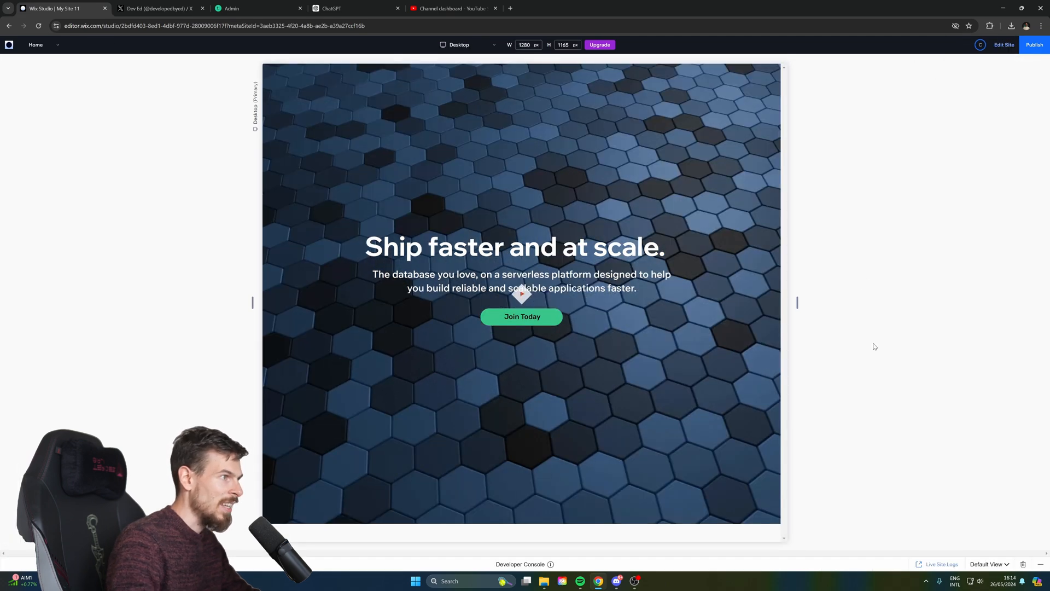